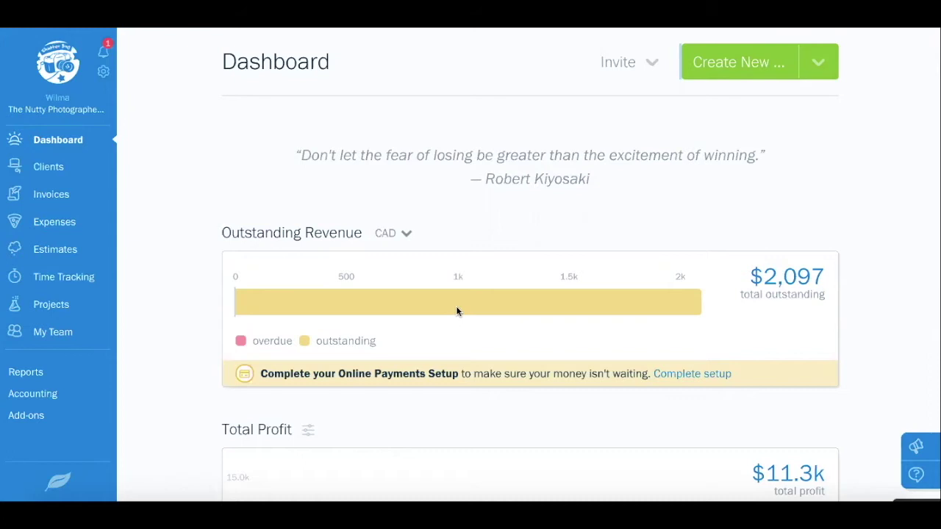
# Check the currency choices for outstanding revenue, keeping CAD
pyautogui.moveTo(457, 307)
pyautogui.click(403, 237)
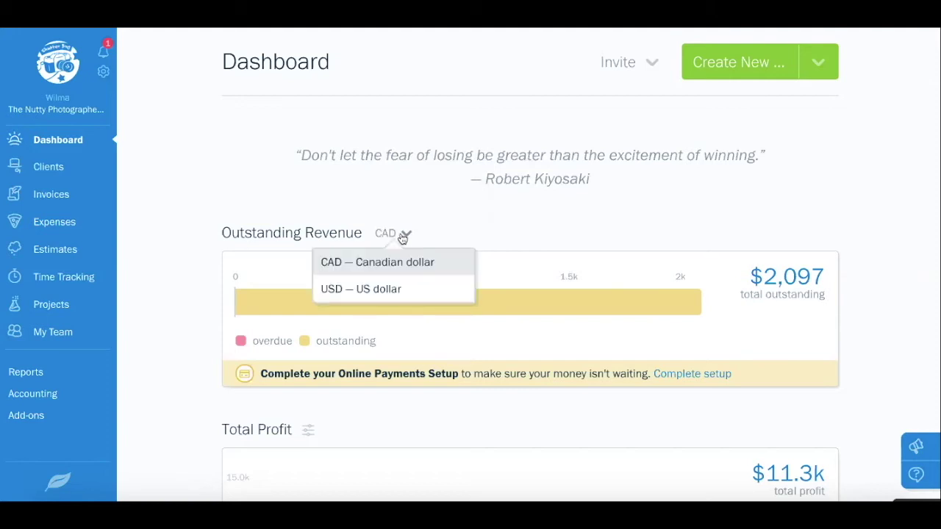
pyautogui.click(525, 239)
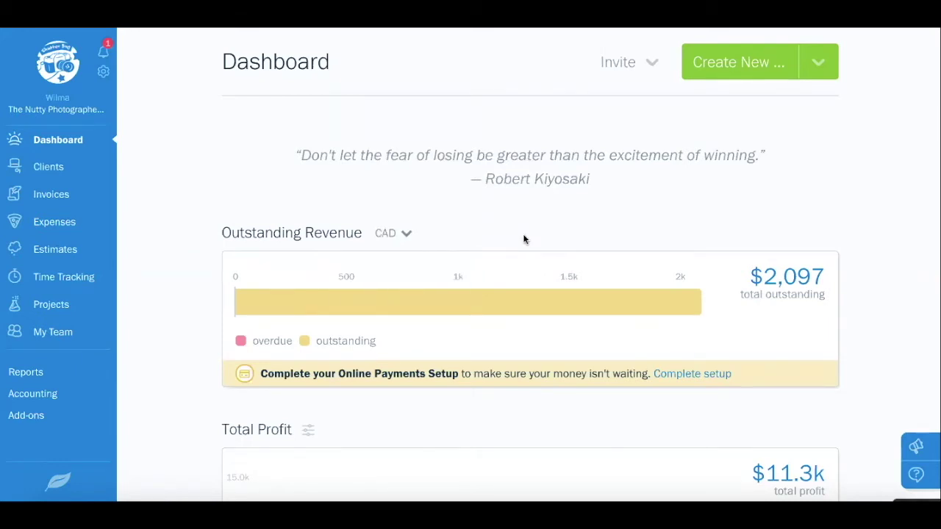
# Set the Total Profit chart's start date to January 1, 2019
pyautogui.scroll(-4, 524, 239)
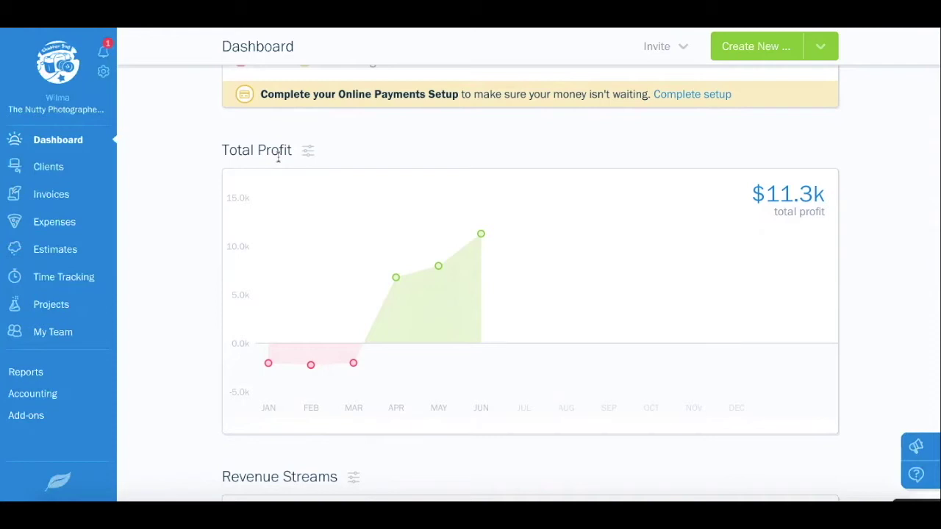
pyautogui.moveTo(481, 235)
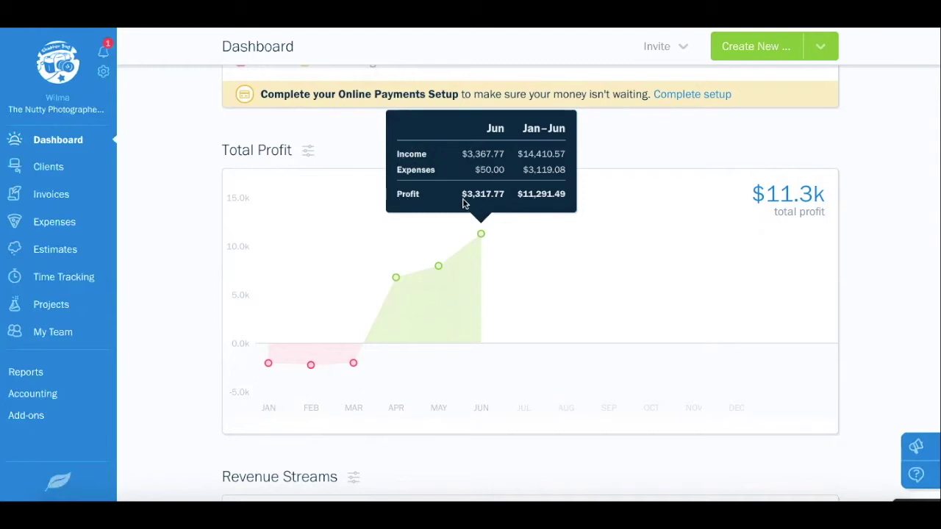
pyautogui.click(308, 151)
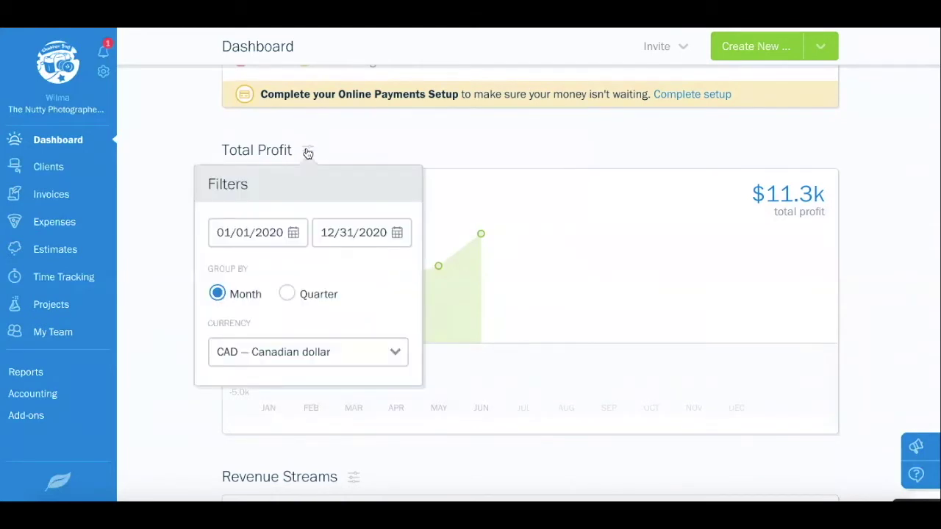
pyautogui.click(294, 232)
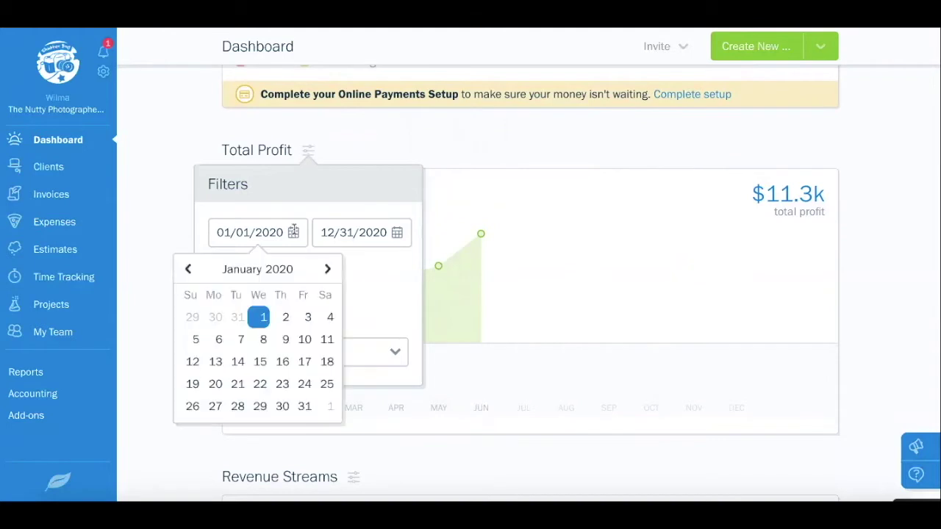
pyautogui.click(188, 271)
pyautogui.click(188, 271)
pyautogui.click(188, 270)
pyautogui.click(188, 271)
pyautogui.click(189, 271)
pyautogui.click(188, 271)
pyautogui.click(189, 271)
pyautogui.click(189, 270)
pyautogui.click(188, 270)
pyautogui.click(188, 271)
pyautogui.click(188, 271)
pyautogui.click(189, 271)
pyautogui.click(245, 321)
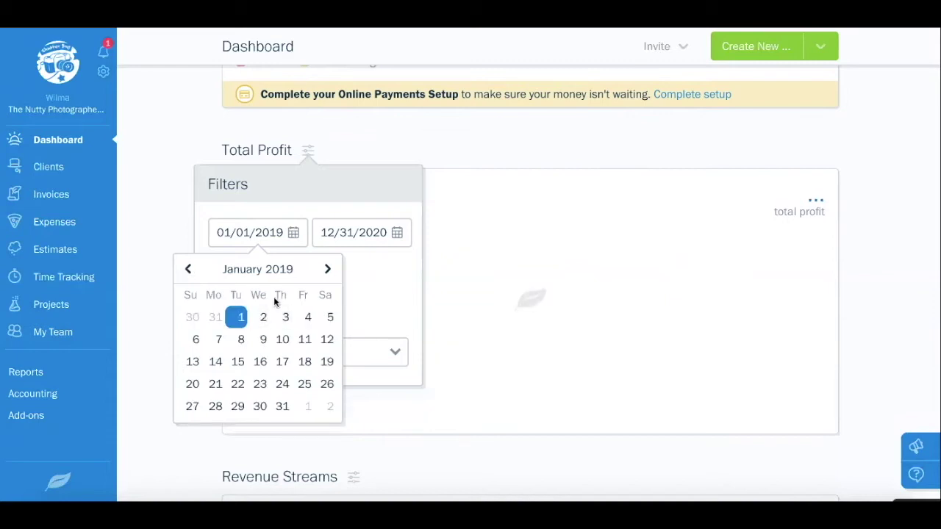
# Set the Total Profit end date to December 31, 2019, keeping CAD, and close the filters
pyautogui.click(292, 272)
pyautogui.doubleClick(292, 270)
pyautogui.tripleClick(292, 271)
pyautogui.doubleClick(292, 271)
pyautogui.doubleClick(292, 270)
pyautogui.click(292, 270)
pyautogui.click(292, 271)
pyautogui.click(340, 406)
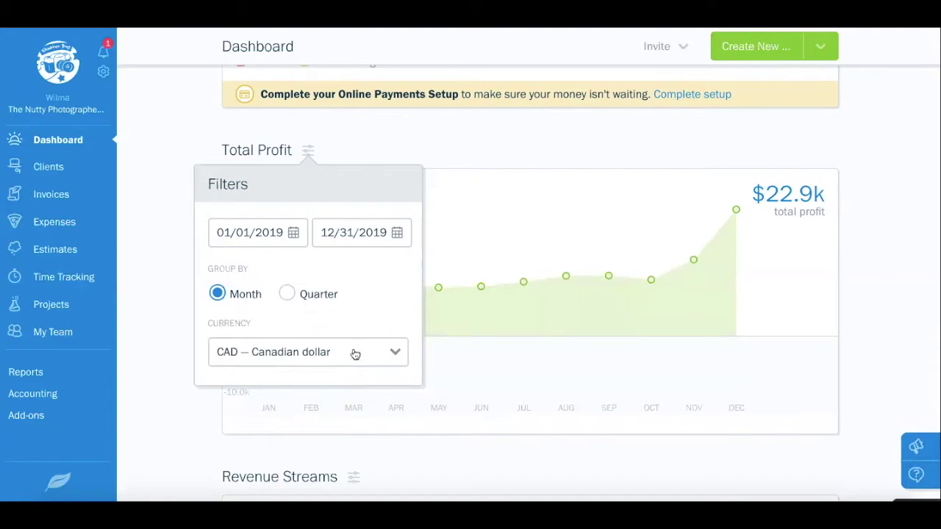
pyautogui.click(323, 360)
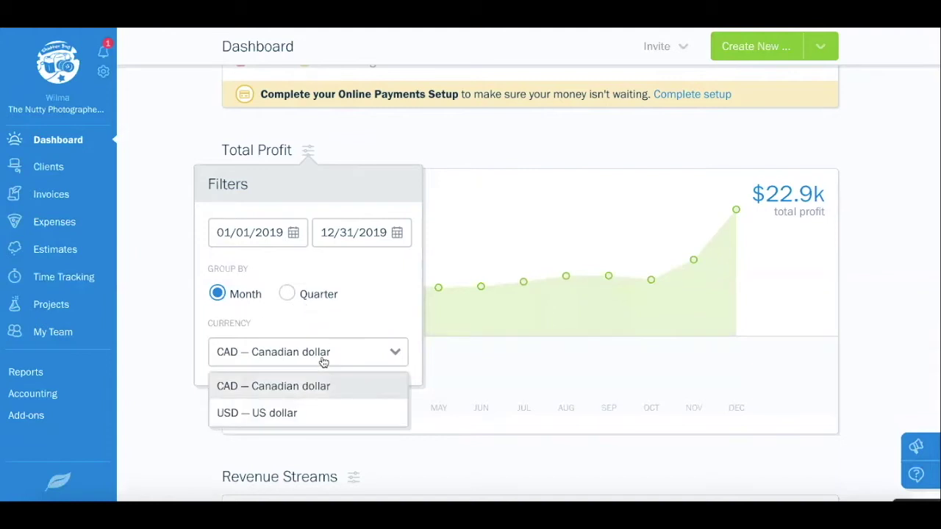
pyautogui.click(324, 361)
pyautogui.click(488, 233)
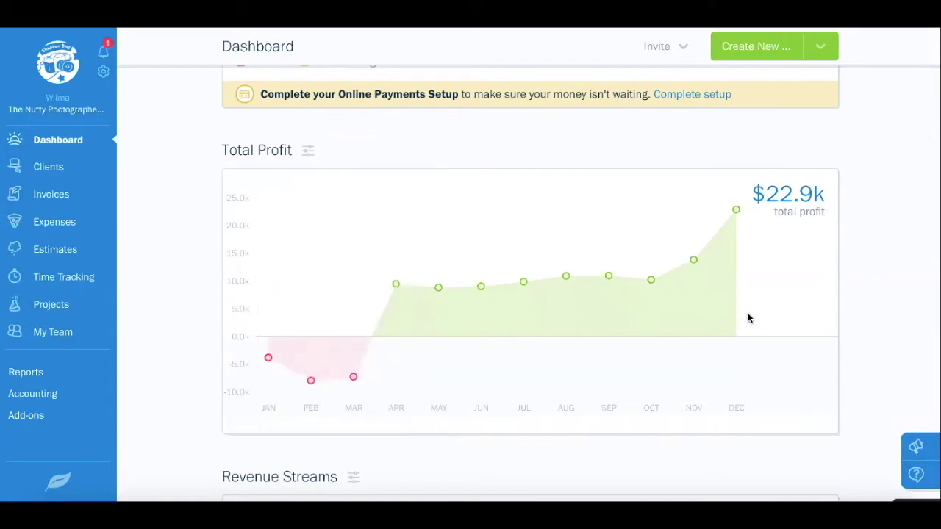
pyautogui.scroll(-3, 469, 354)
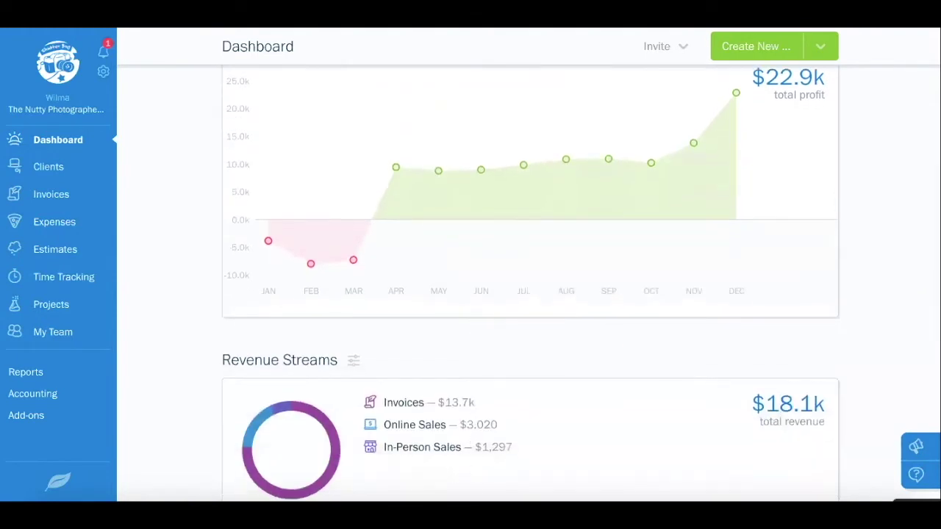
pyautogui.scroll(-3, 337, 402)
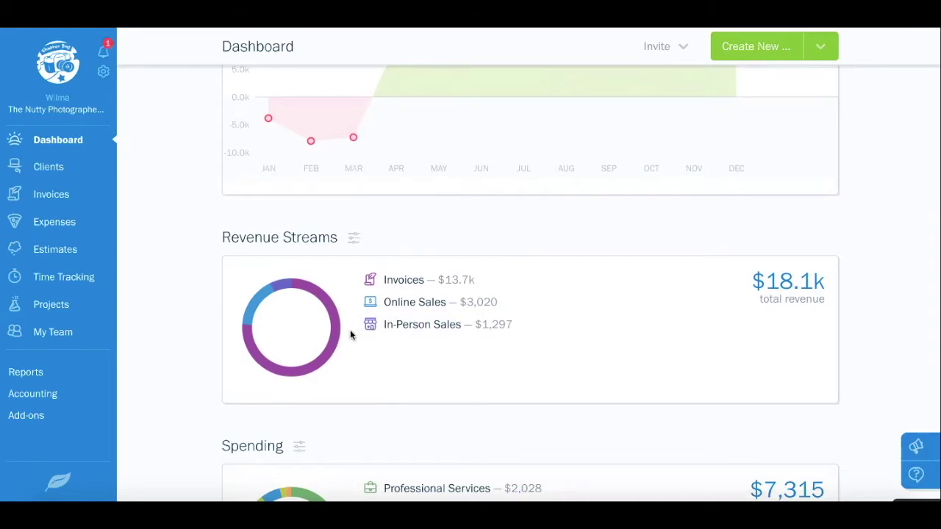
pyautogui.moveTo(335, 322)
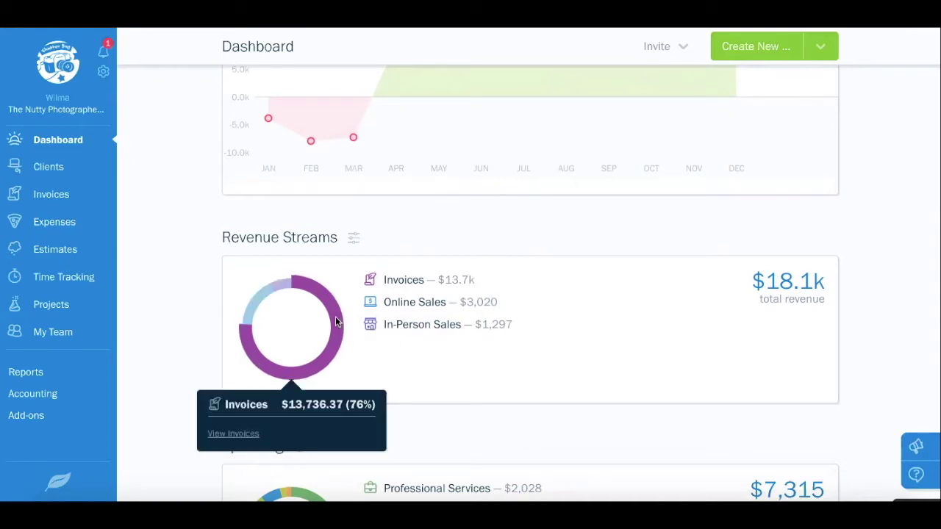
pyautogui.moveTo(285, 287)
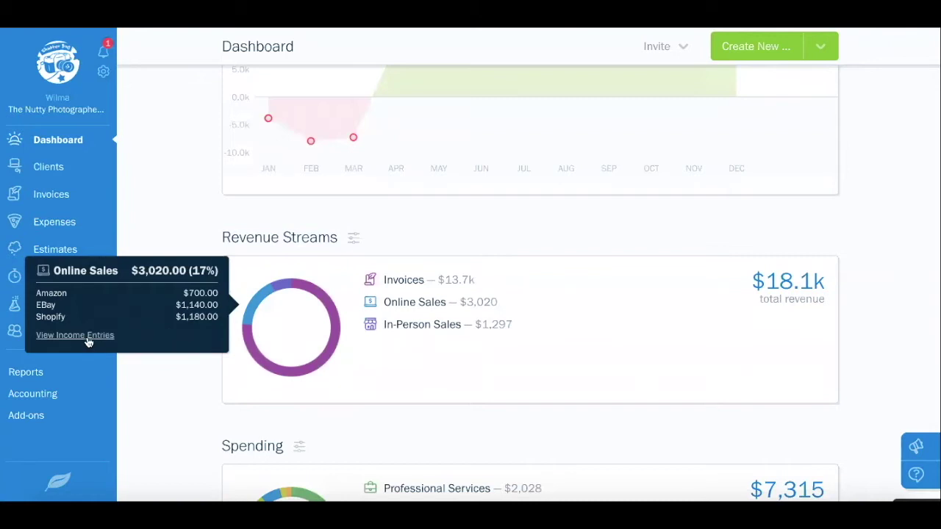
pyautogui.click(354, 241)
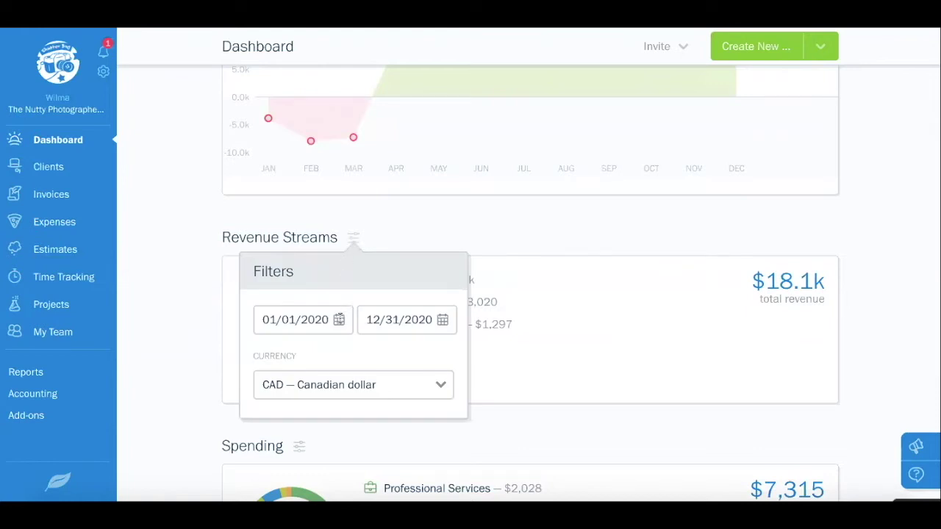
pyautogui.click(559, 229)
pyautogui.scroll(-1, 464, 237)
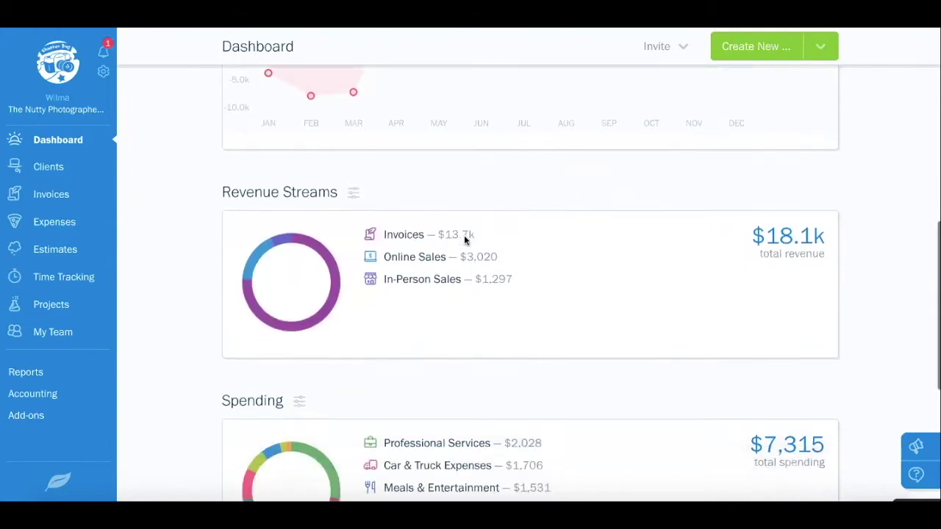
pyautogui.scroll(-3, 464, 239)
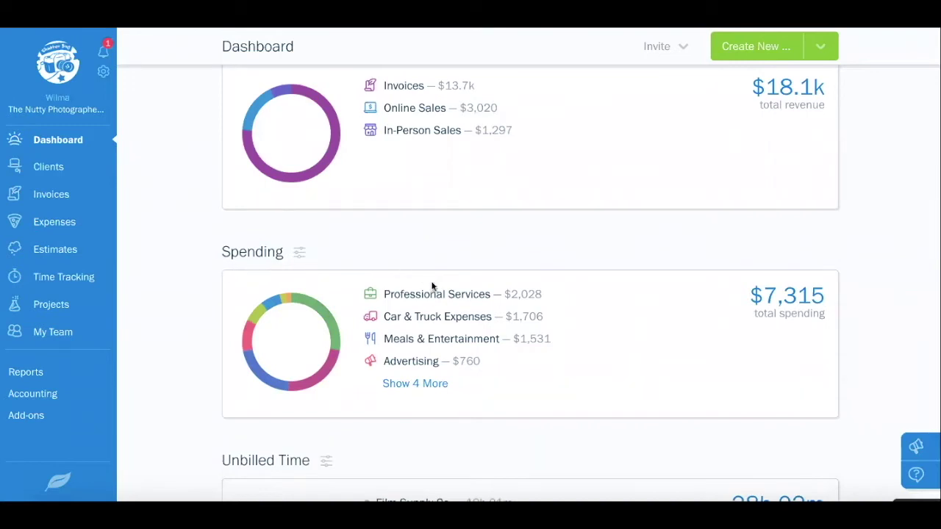
# Show the four remaining Spending categories and review the Spending filters without changes
pyautogui.click(430, 385)
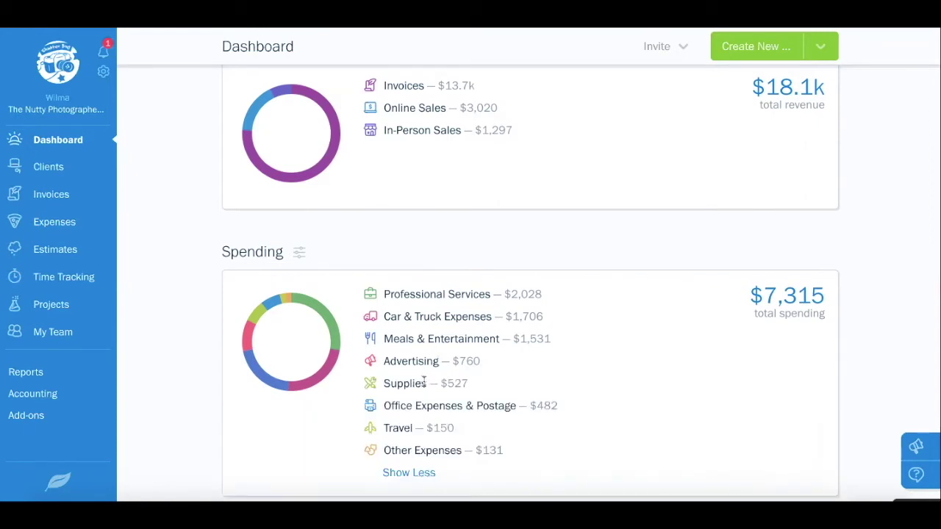
pyautogui.click(301, 258)
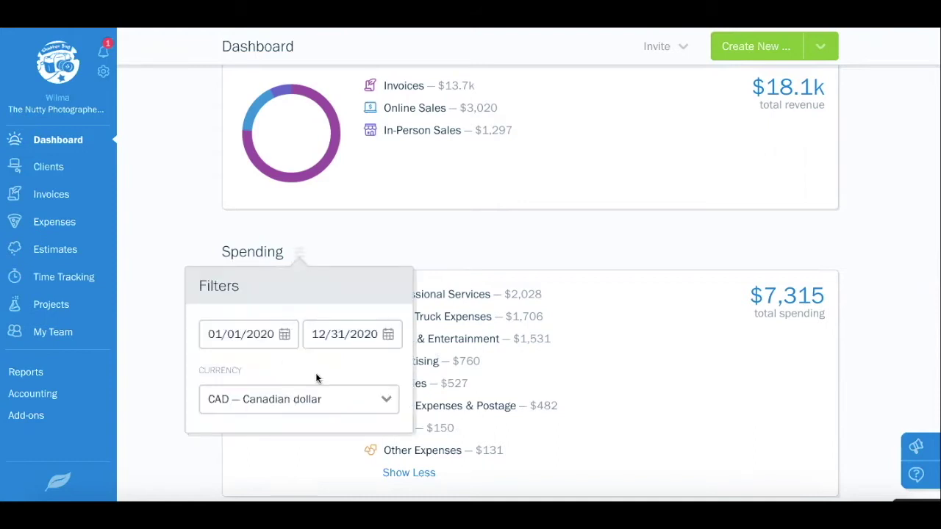
pyautogui.click(513, 253)
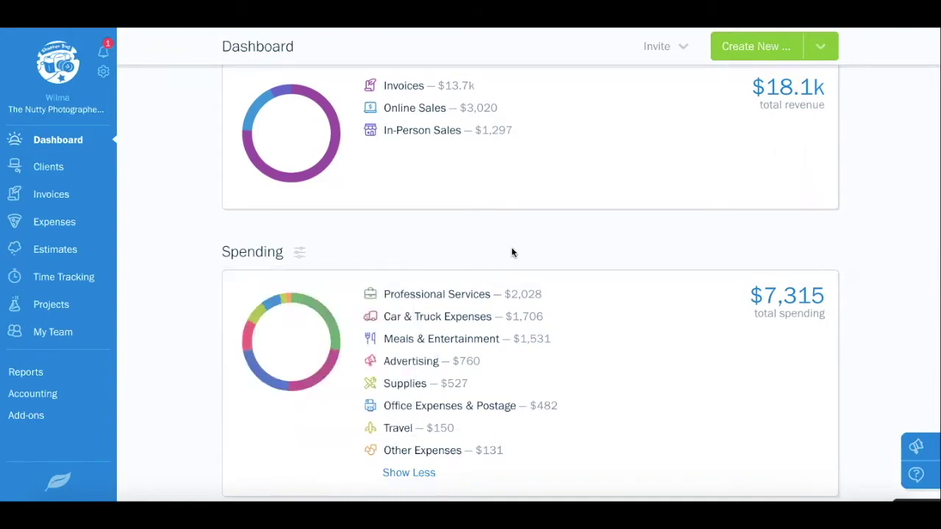
# Inspect the Unbilled Time donut and its 2020 date filters, leaving them unchanged
pyautogui.scroll(-3, 513, 253)
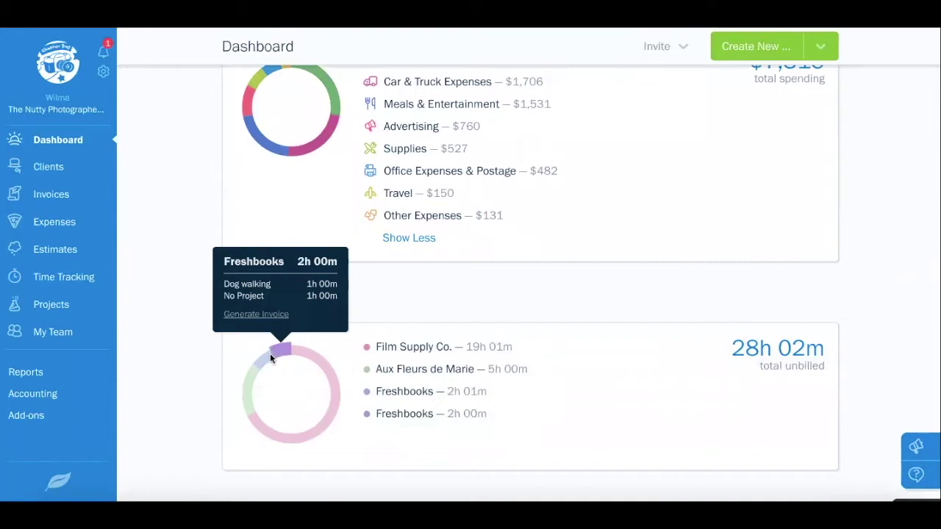
pyautogui.moveTo(263, 361)
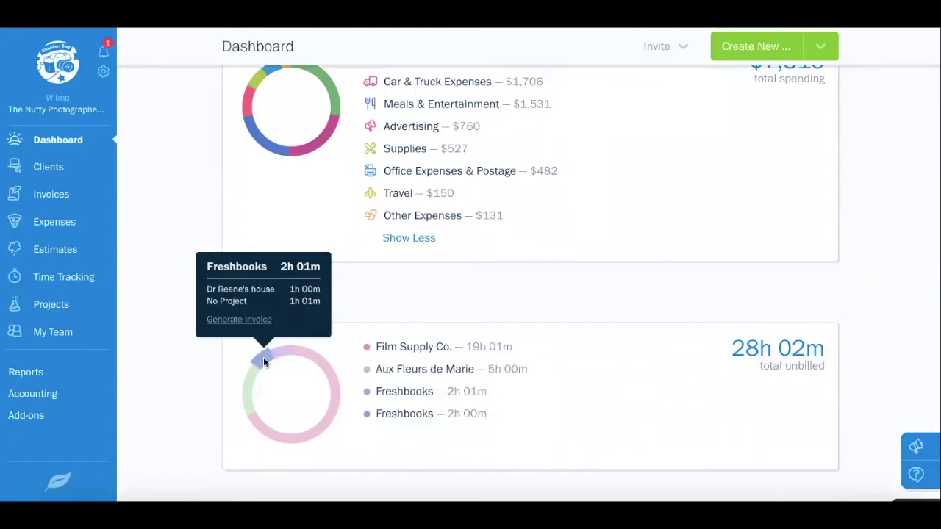
pyautogui.moveTo(248, 381)
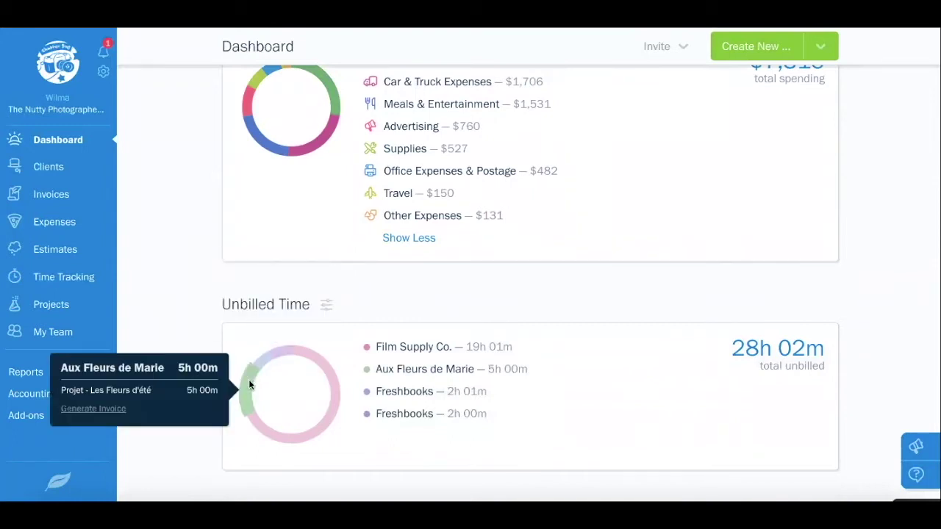
pyautogui.moveTo(258, 419)
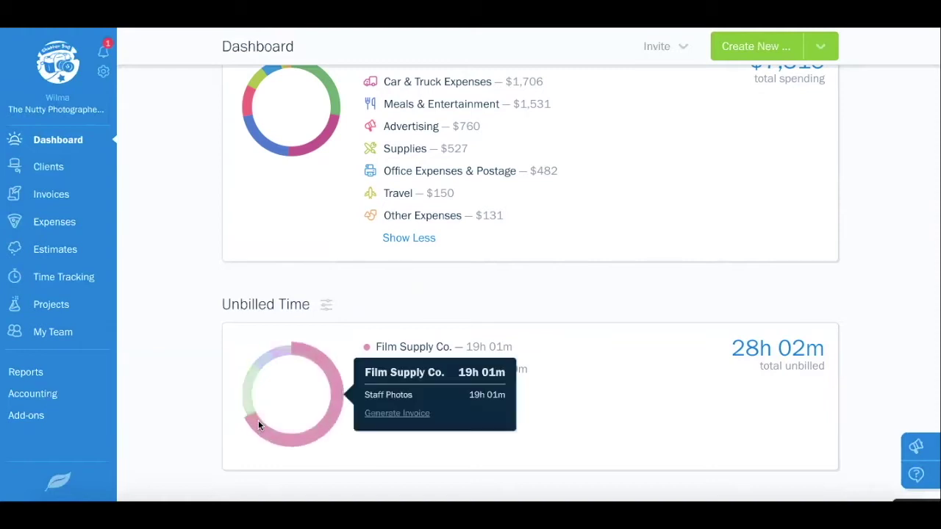
pyautogui.click(328, 311)
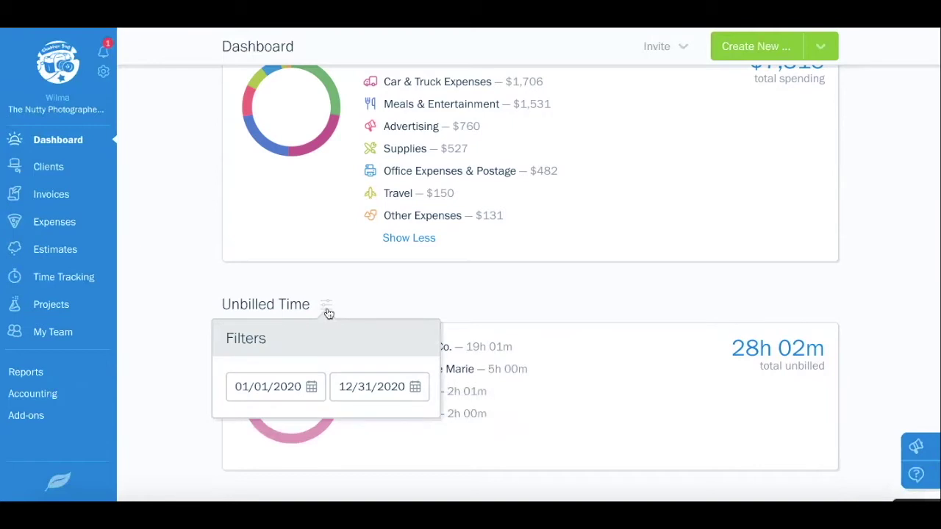
pyautogui.click(389, 300)
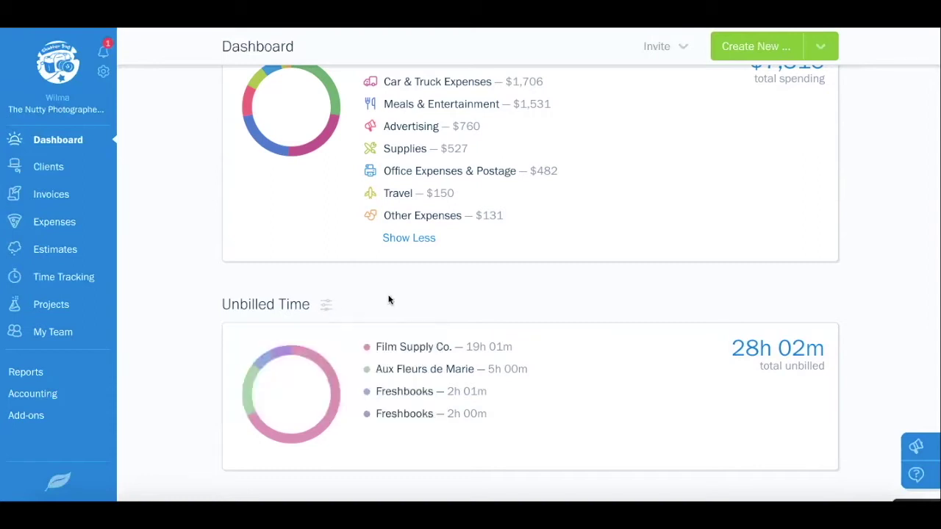
pyautogui.scroll(15, 392, 287)
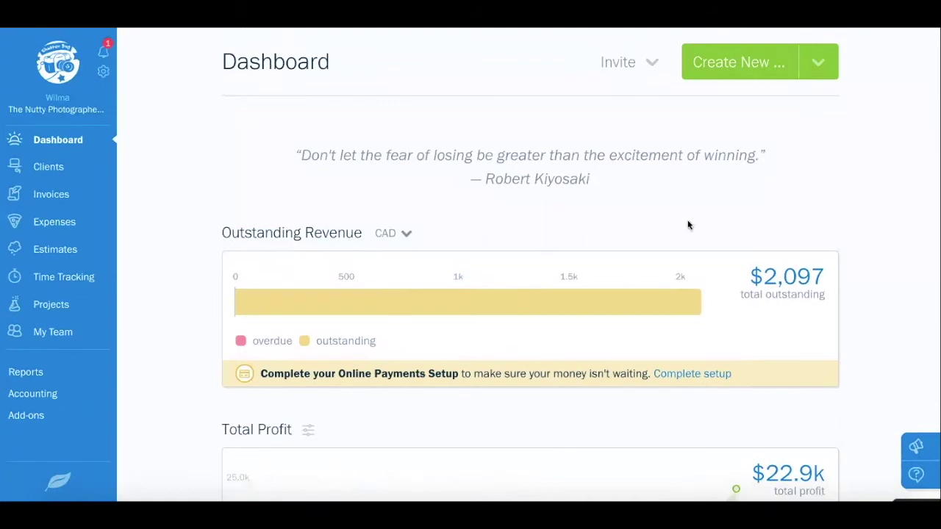
# Start a new client from the create menu to get an empty New Client form
pyautogui.click(823, 64)
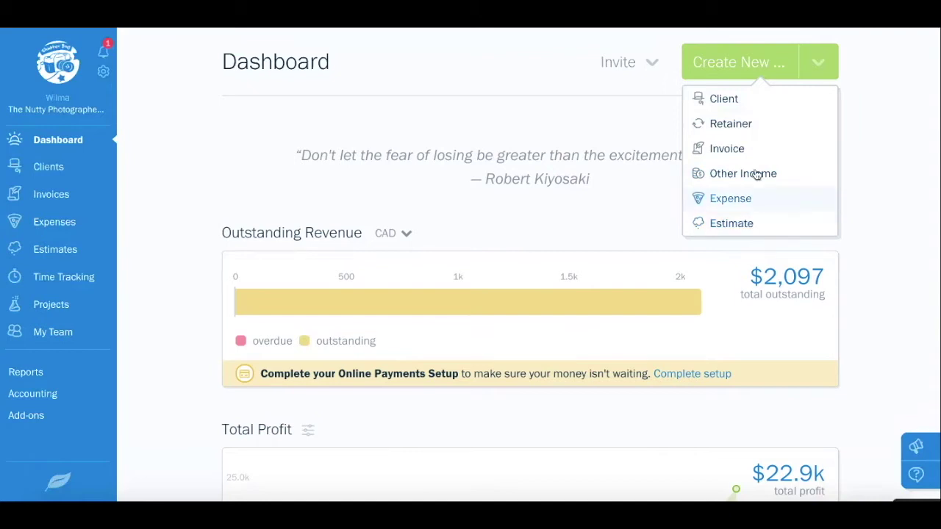
pyautogui.click(754, 108)
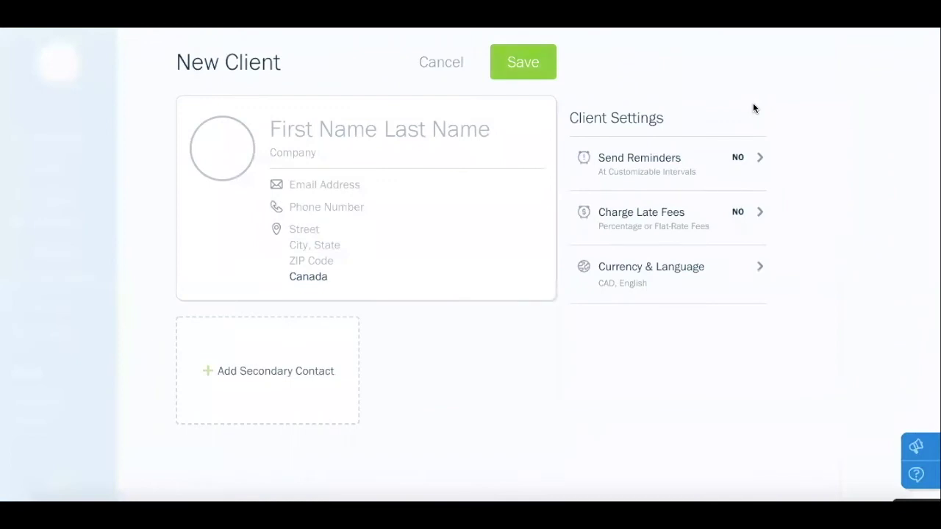
# Enter the client's first and last name, e-mail address and phone number
pyautogui.click(318, 129)
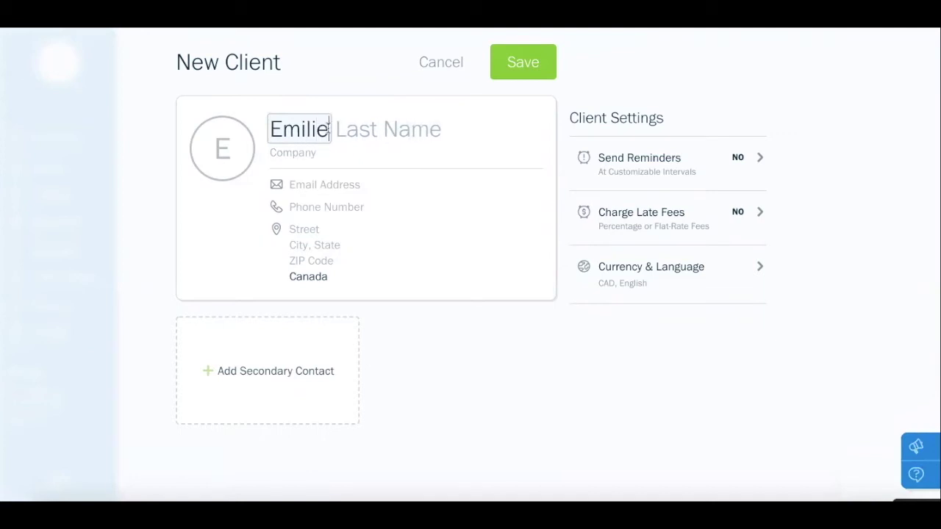
pyautogui.click(338, 130)
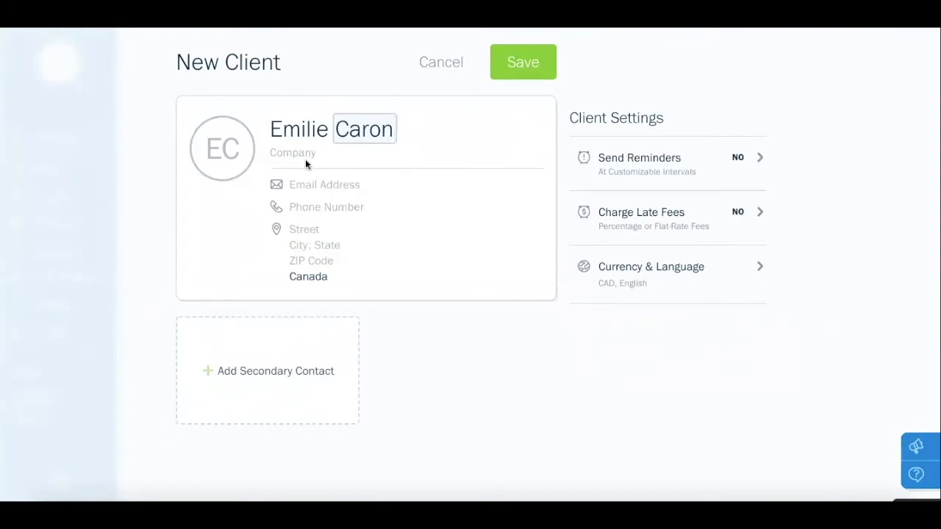
pyautogui.click(296, 184)
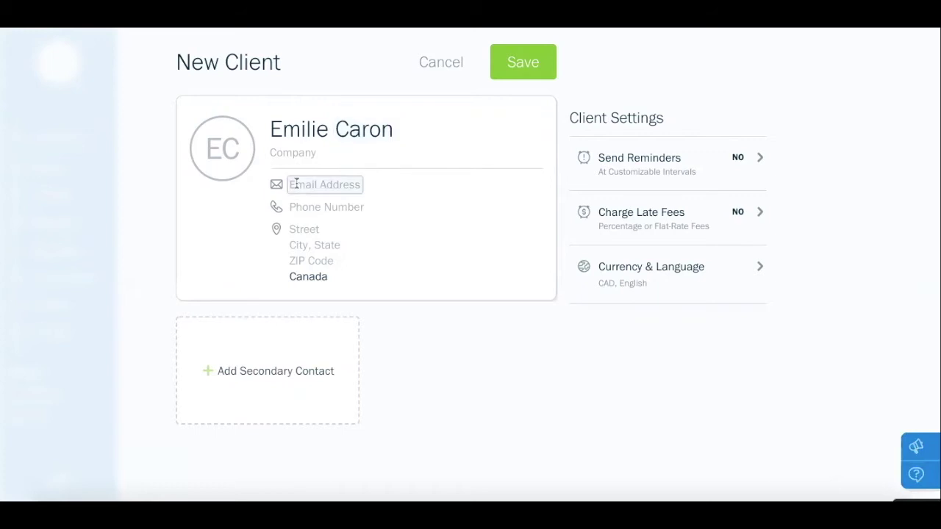
pyautogui.write('fak')
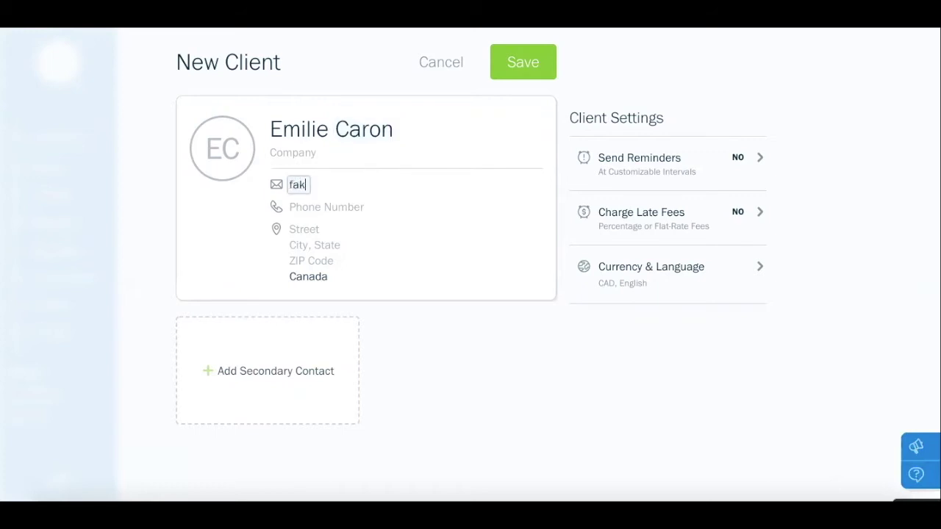
pyautogui.write('e@fake.fake')
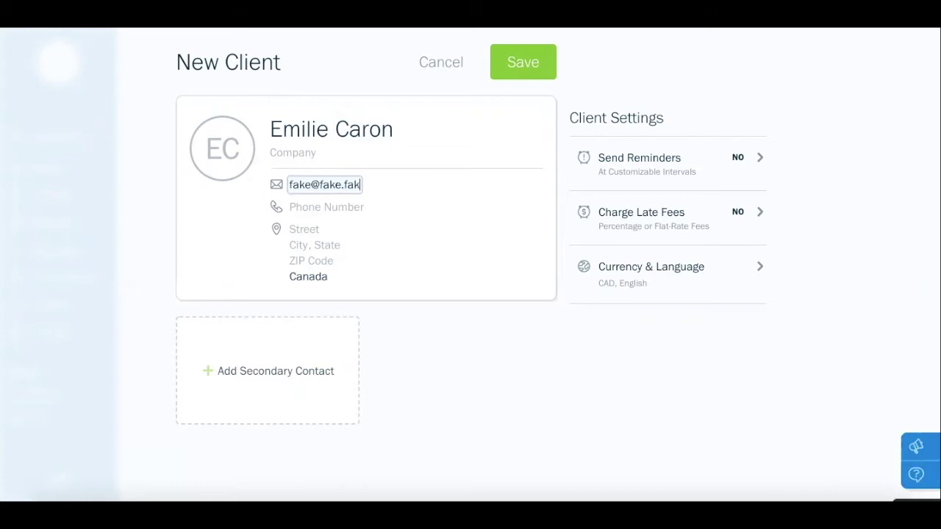
pyautogui.click(297, 208)
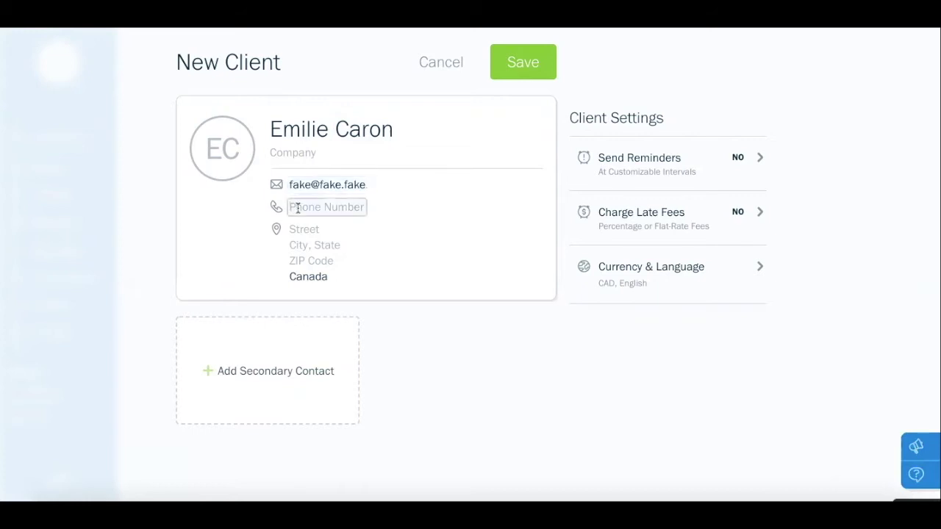
pyautogui.write('1')
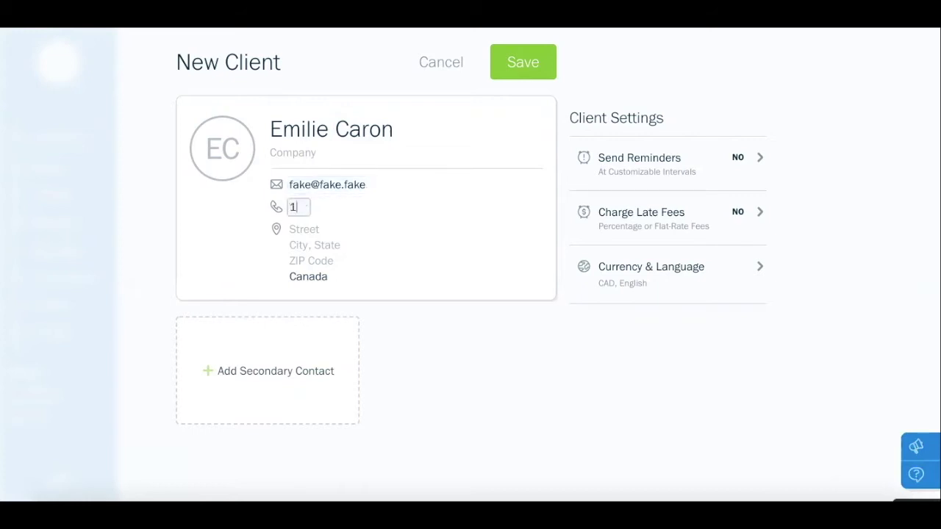
pyautogui.write('23-456-')
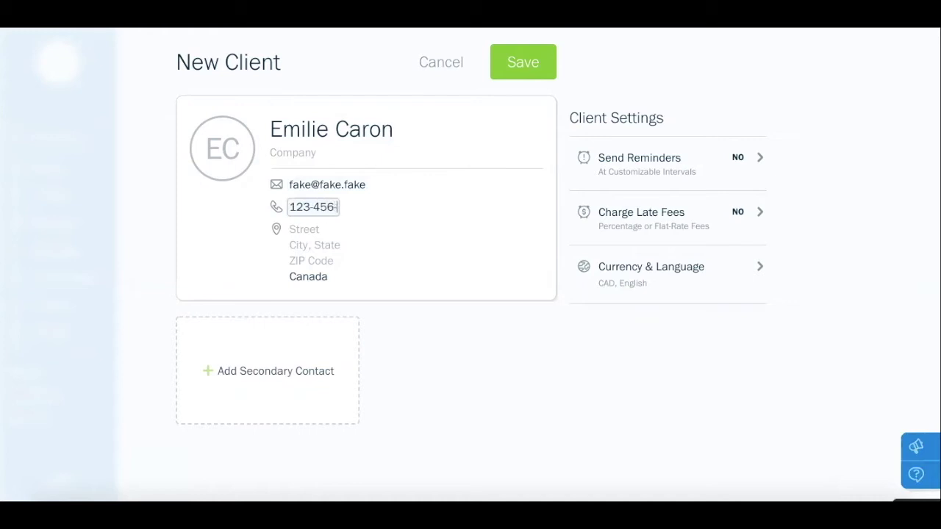
pyautogui.write('1212')
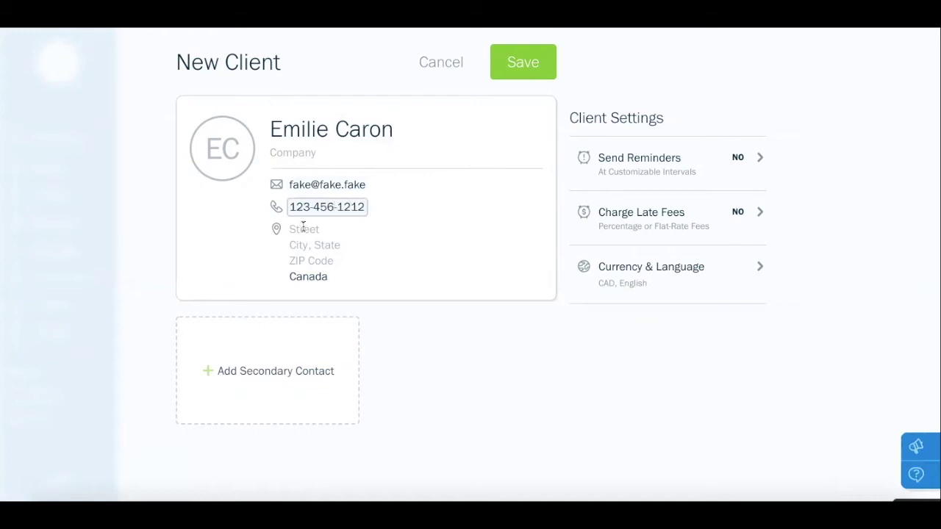
# Fill in the client's street, city Toronto, province Ontario and postal code
pyautogui.click(303, 228)
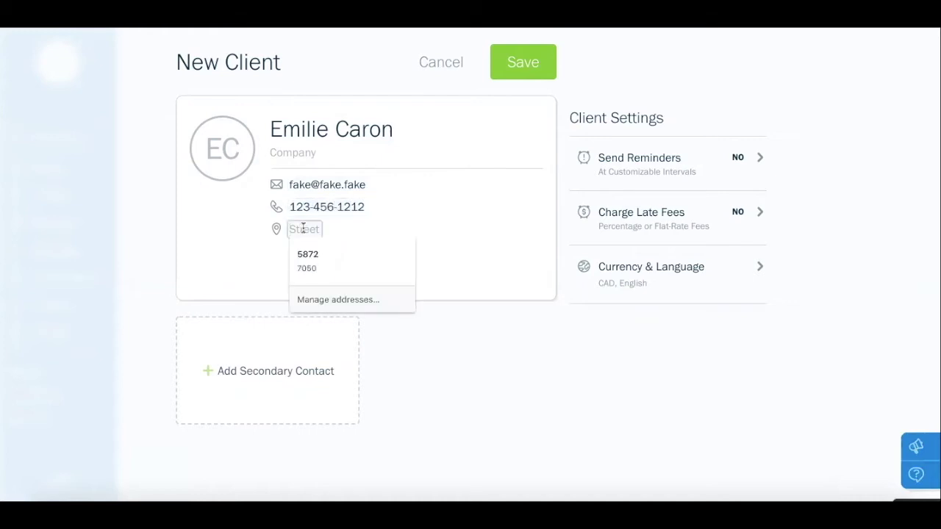
pyautogui.write('Adresse')
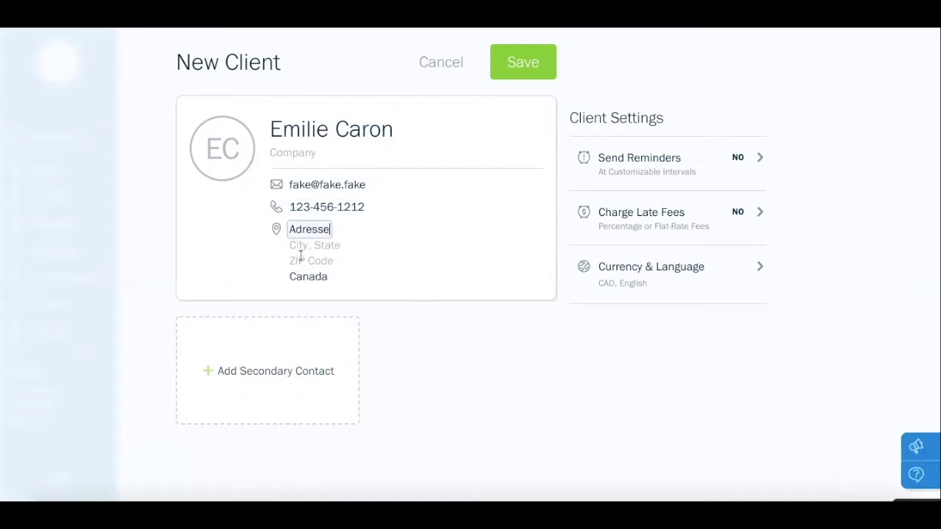
pyautogui.click(293, 246)
pyautogui.write('Toronto,')
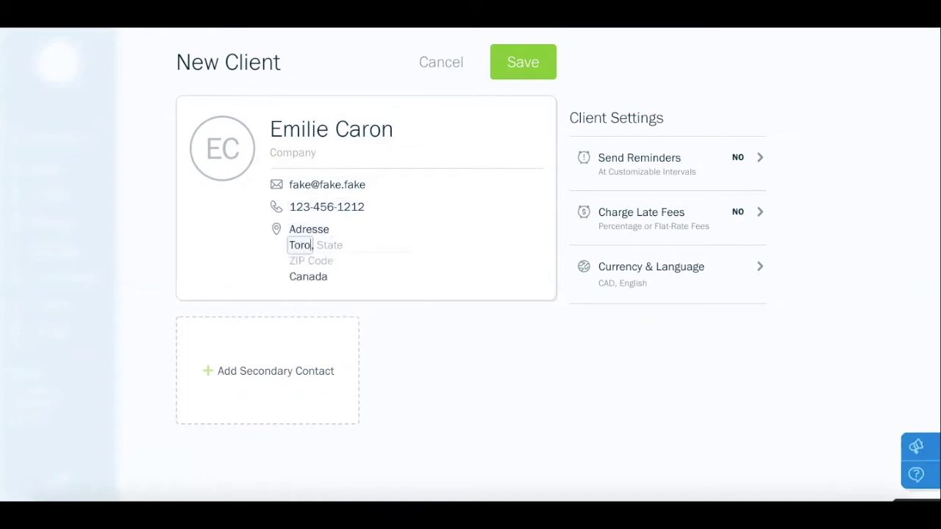
pyautogui.click(337, 248)
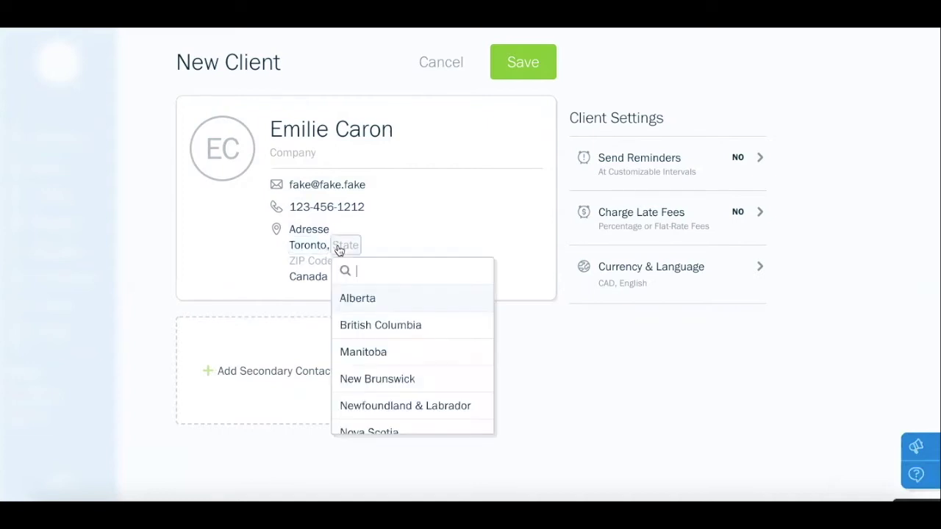
pyautogui.write('Ontario')
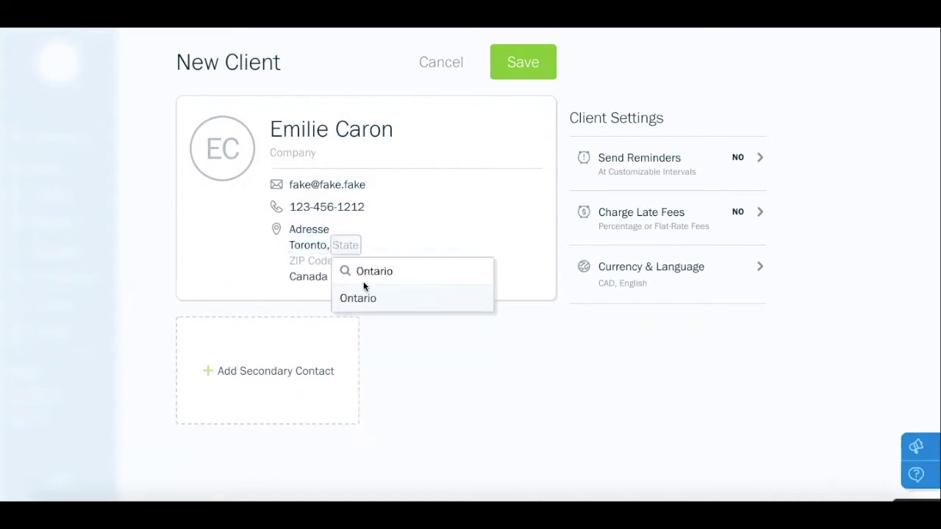
pyautogui.click(360, 299)
pyautogui.click(319, 260)
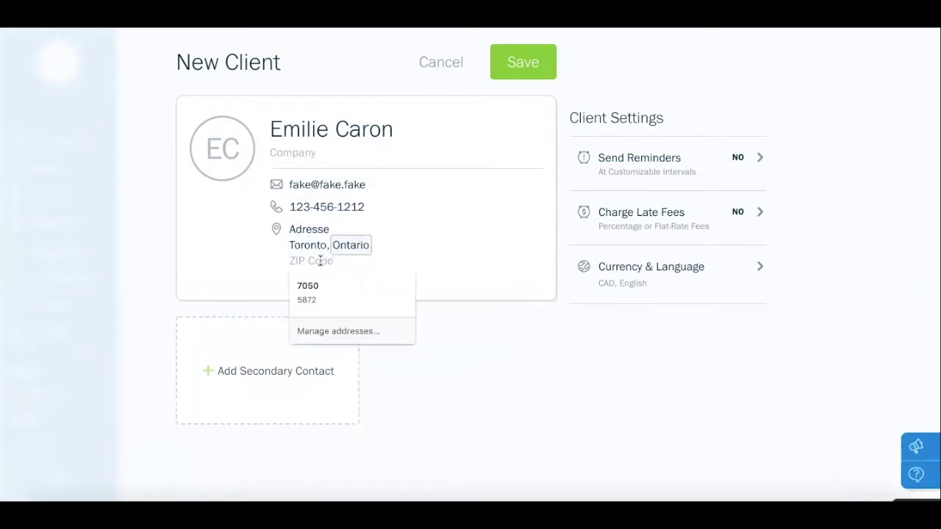
pyautogui.write('M6H 0B2')
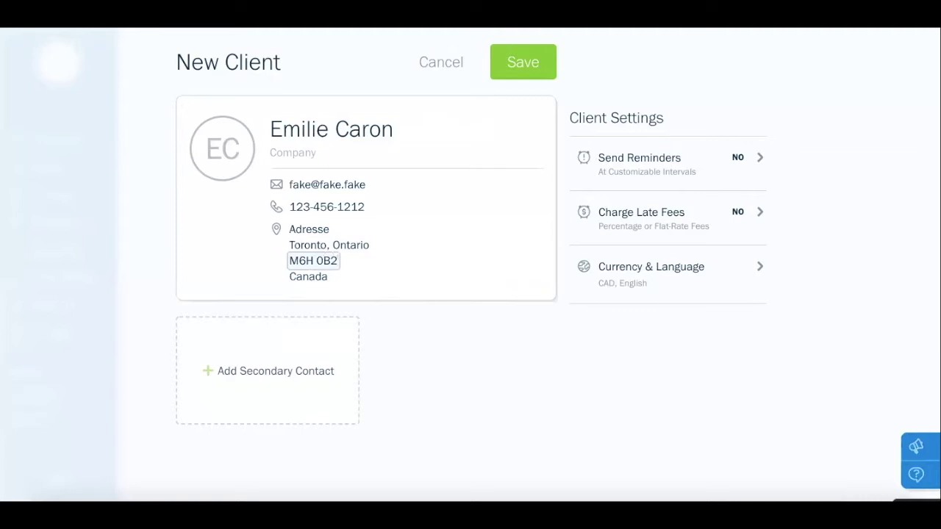
pyautogui.click(498, 358)
# Add two blank secondary contacts and bring up the Send Reminders settings
pyautogui.click(272, 362)
pyautogui.click(421, 372)
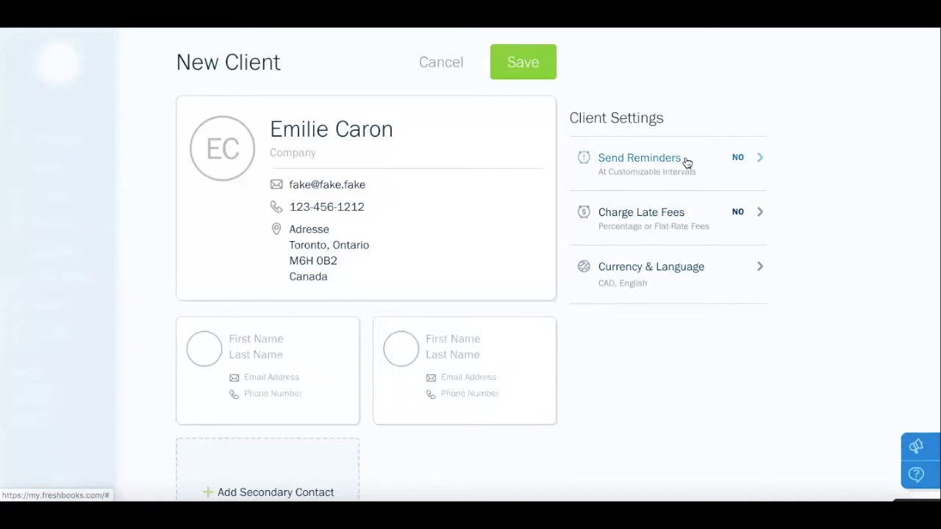
pyautogui.click(754, 162)
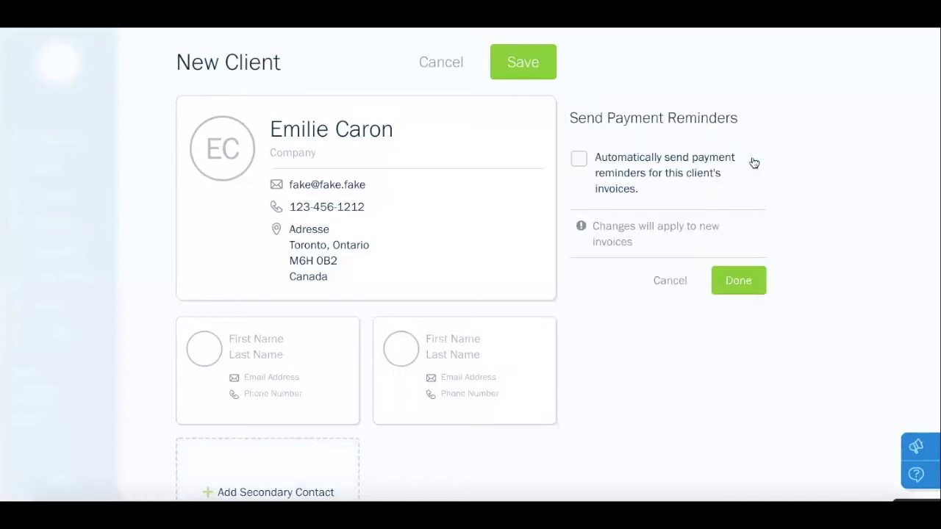
# Enable automatic reminders and set the first reminder to 7 days before the due date
pyautogui.click(579, 161)
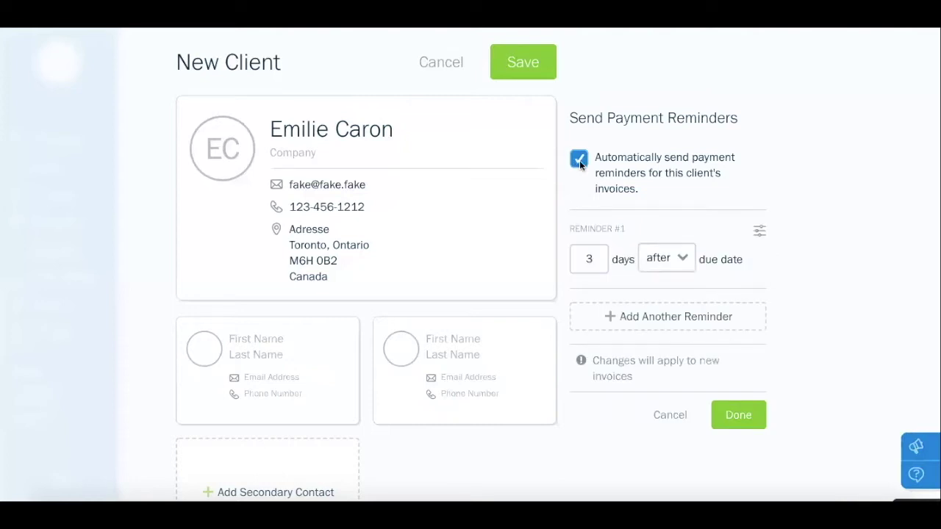
pyautogui.click(658, 327)
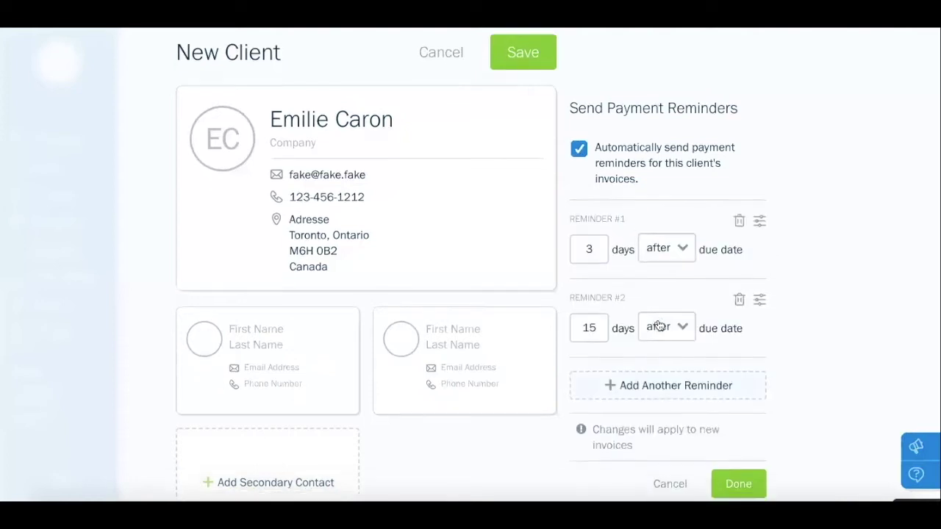
pyautogui.scroll(-1, 654, 342)
pyautogui.click(645, 359)
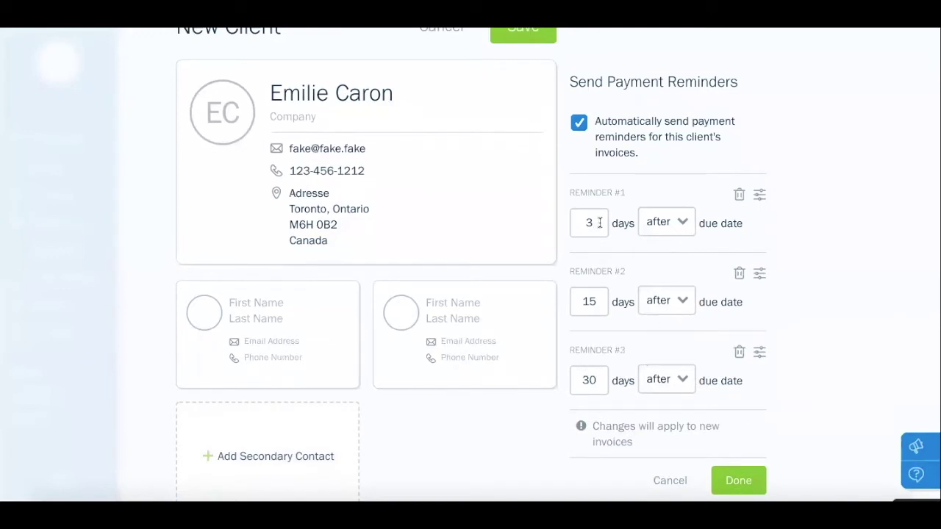
pyautogui.click(683, 225)
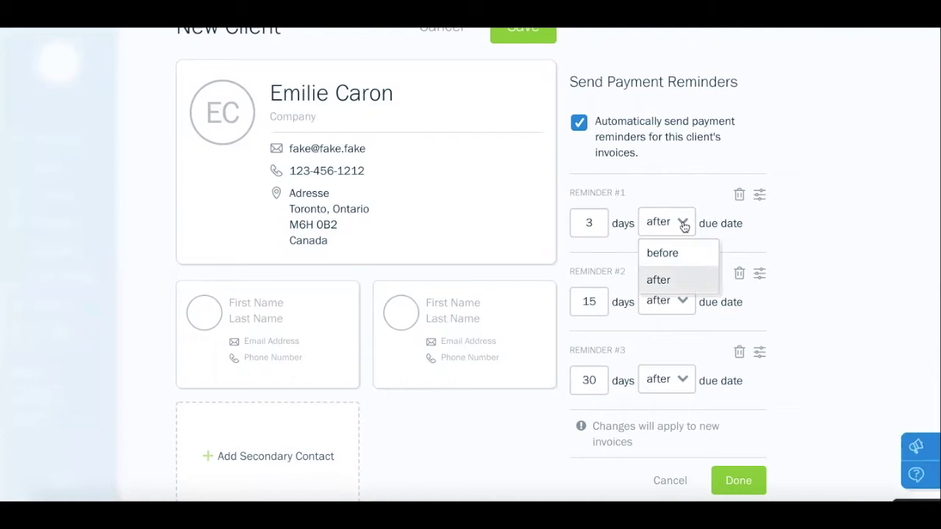
pyautogui.click(683, 224)
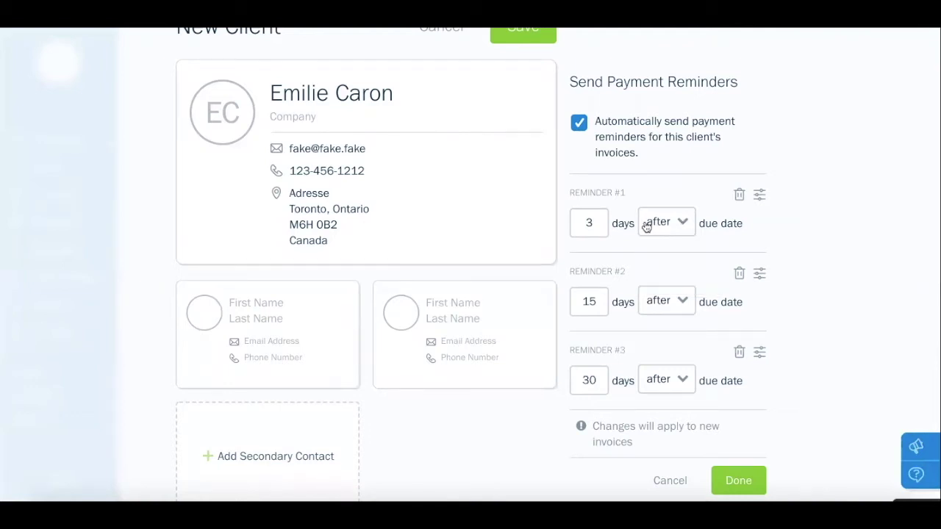
pyautogui.moveTo(590, 222); pyautogui.dragTo(557, 220)
pyautogui.write('7')
pyautogui.click(685, 222)
pyautogui.click(674, 253)
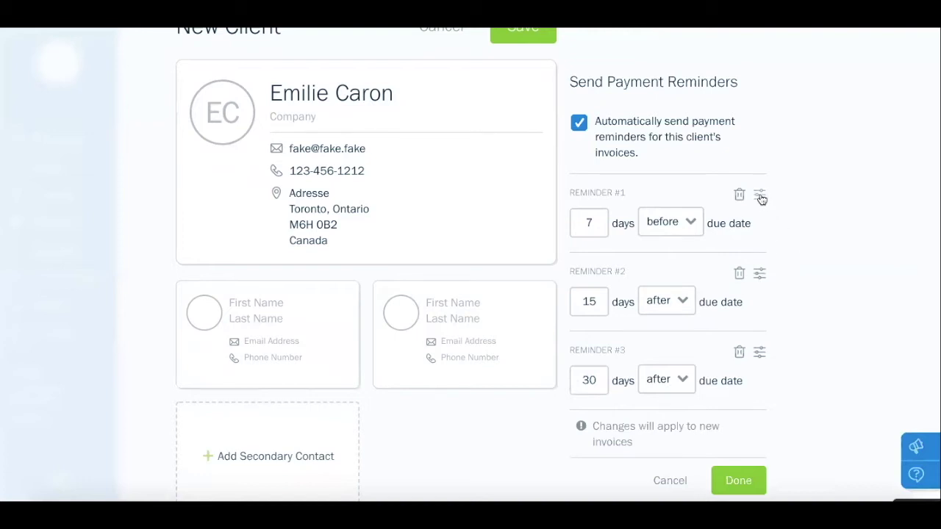
# Delete the extra second and third reminders, keeping one 7-day reminder, and confirm
pyautogui.click(760, 195)
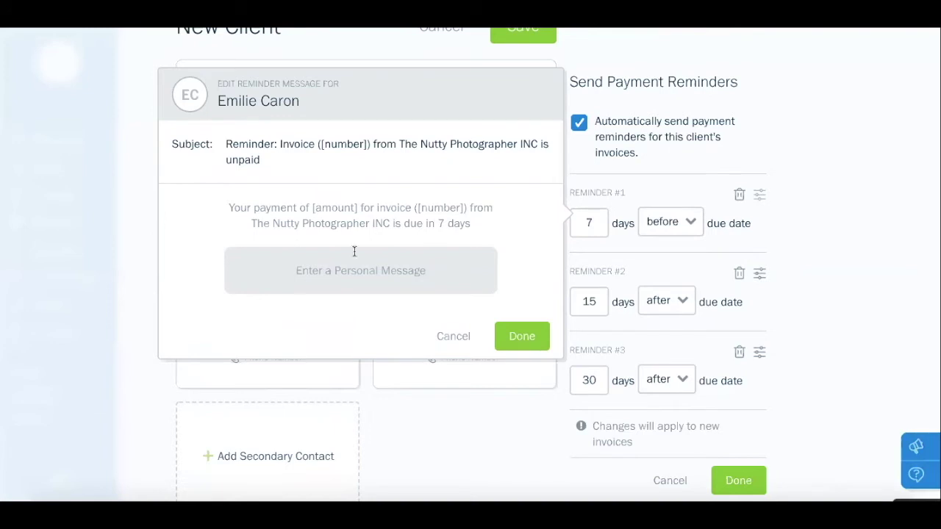
pyautogui.click(355, 276)
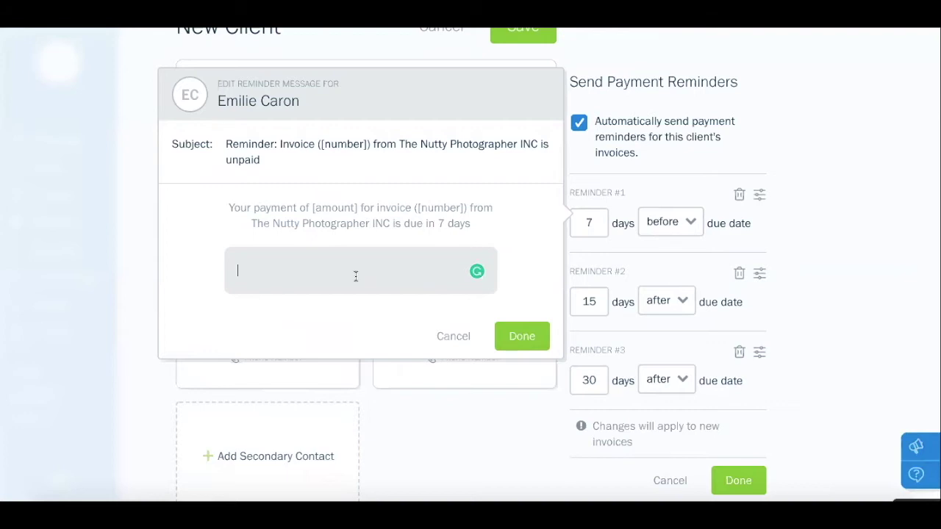
pyautogui.click(527, 340)
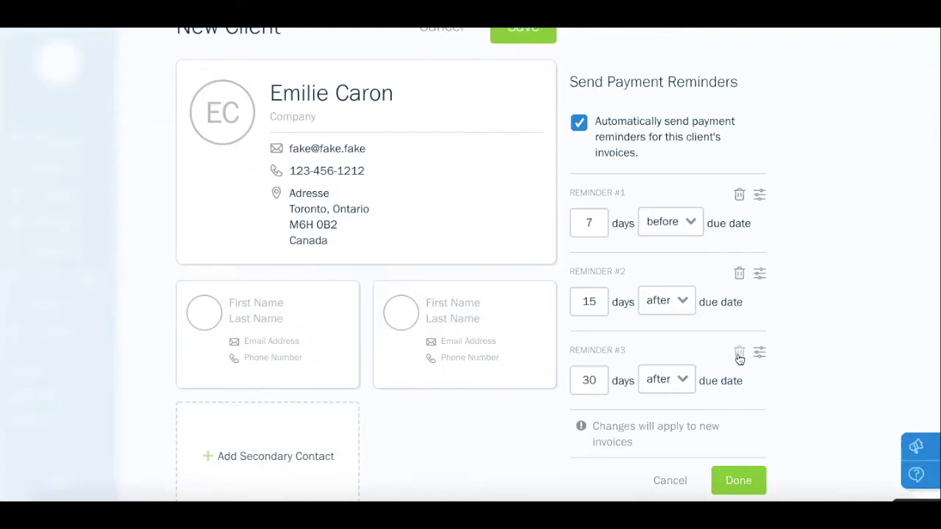
pyautogui.click(740, 355)
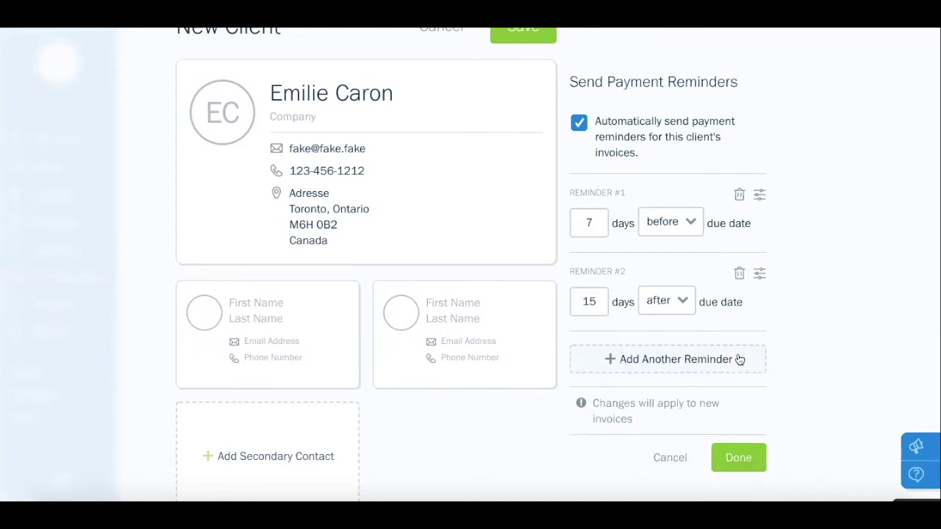
pyautogui.click(739, 275)
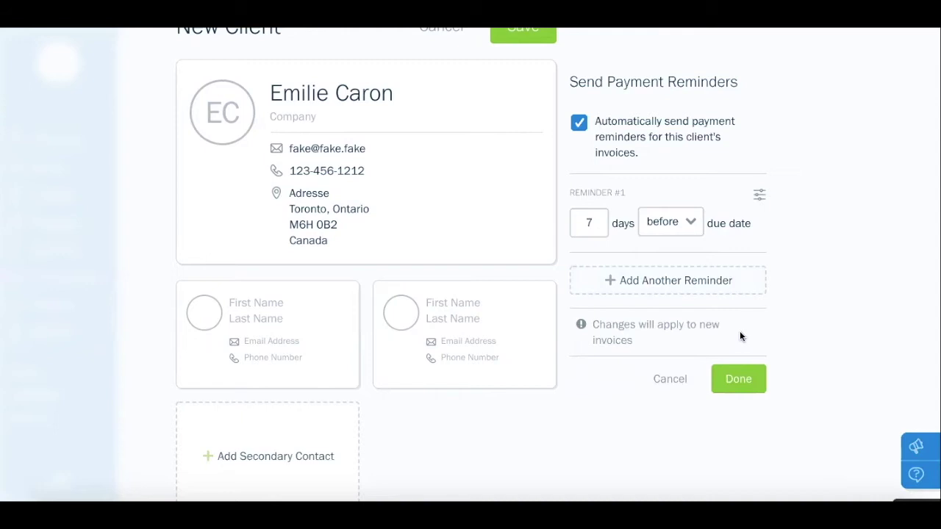
pyautogui.click(732, 382)
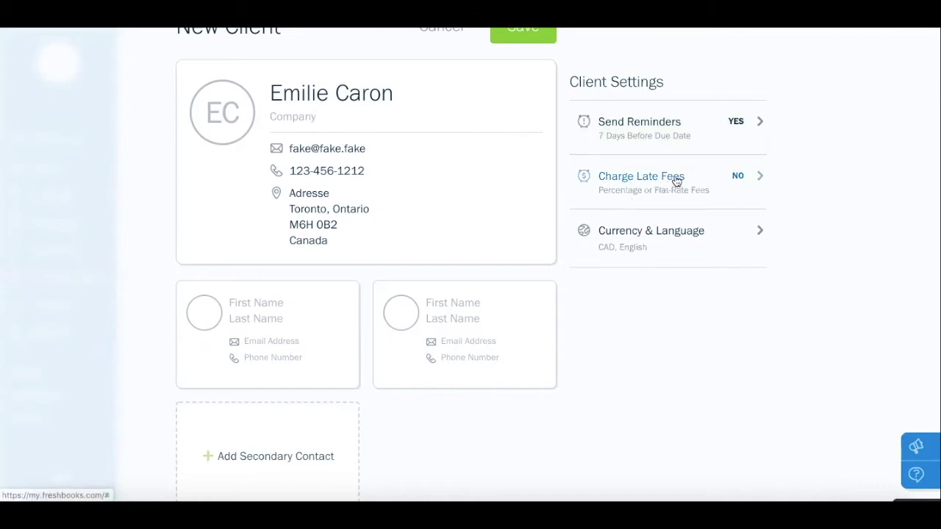
# Turn on late fees as a flat $50.00 fee with no taxes added
pyautogui.click(676, 182)
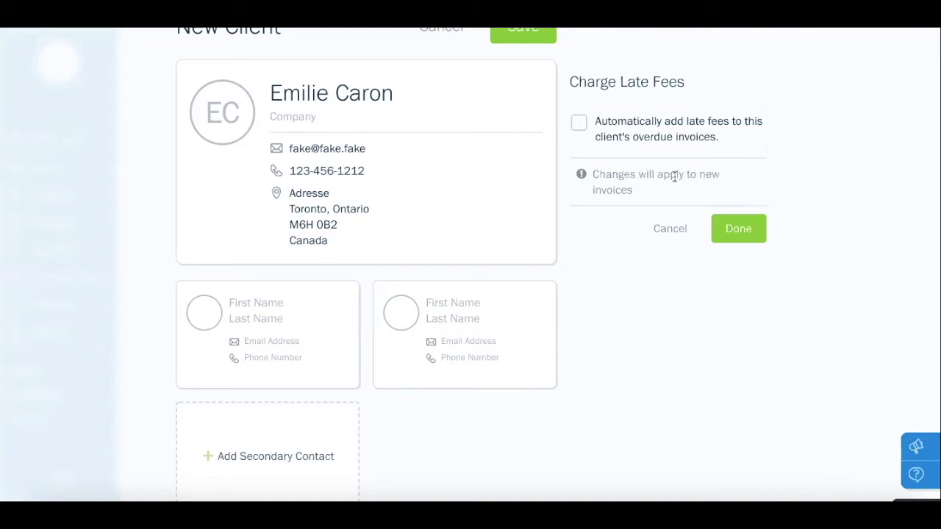
pyautogui.click(579, 123)
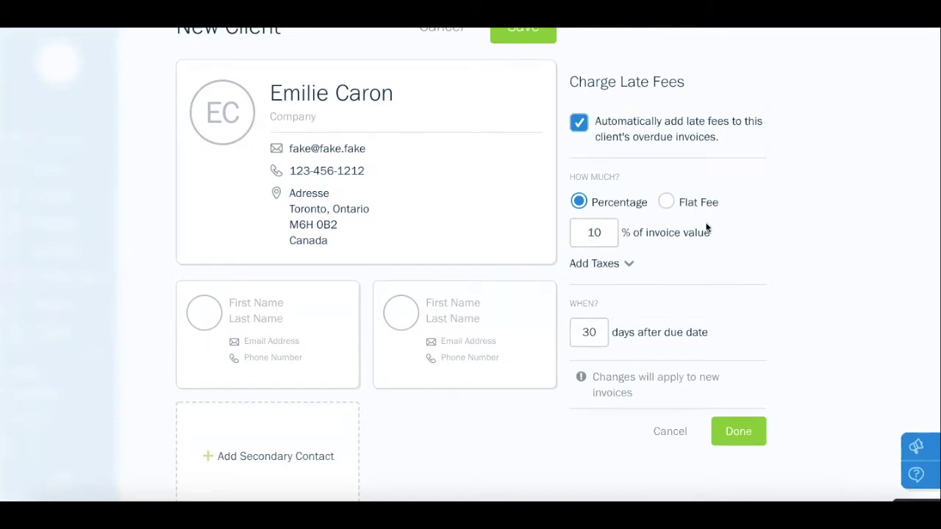
pyautogui.click(668, 202)
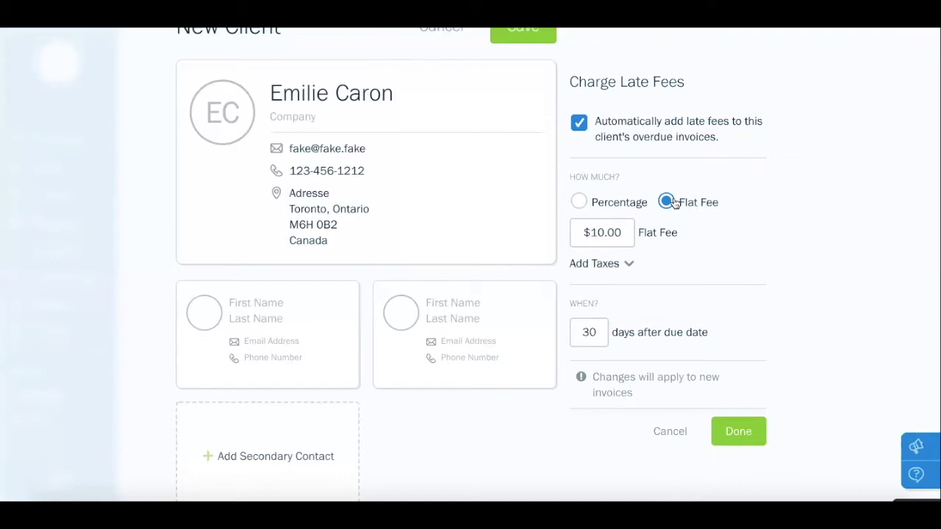
pyautogui.moveTo(622, 232); pyautogui.dragTo(574, 232)
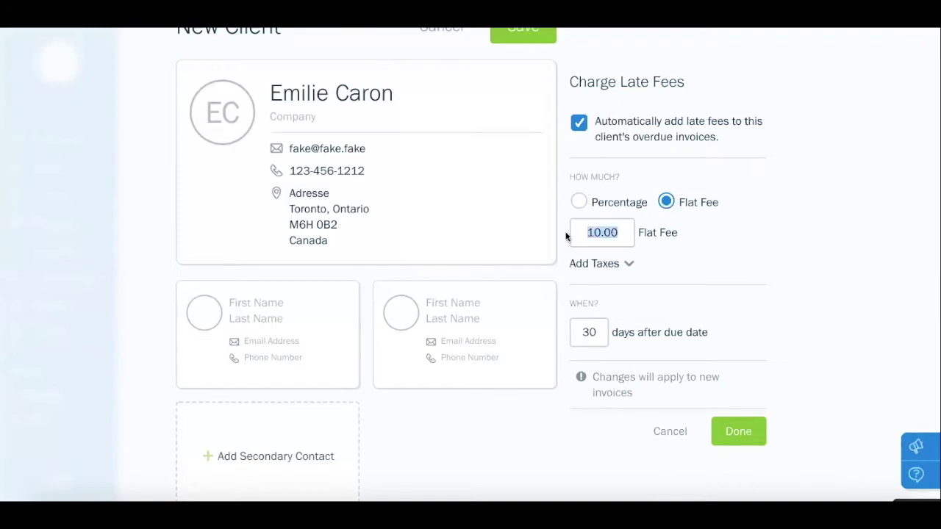
pyautogui.write('50.00')
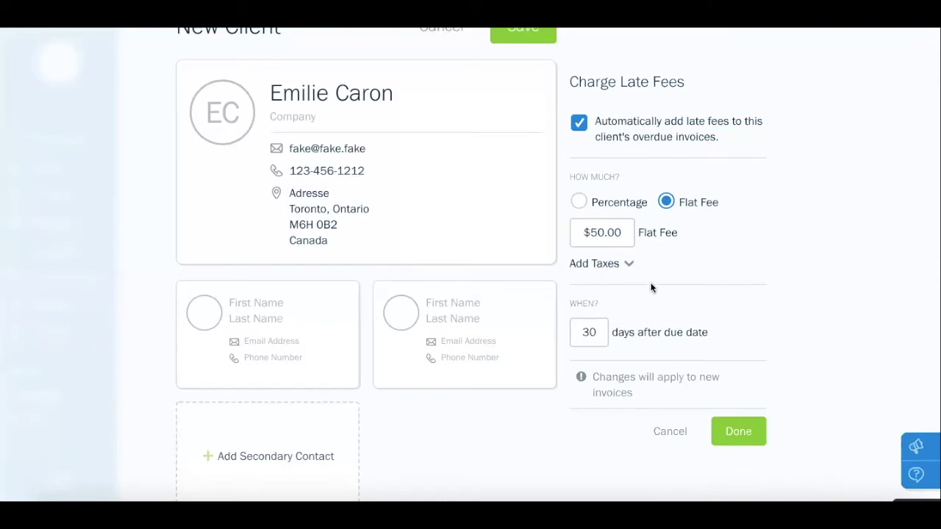
pyautogui.click(629, 264)
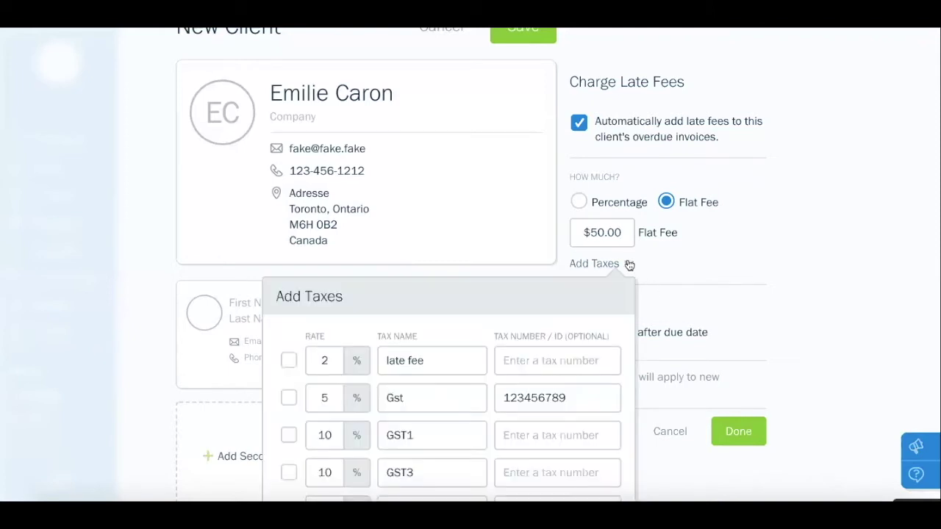
pyautogui.click(628, 265)
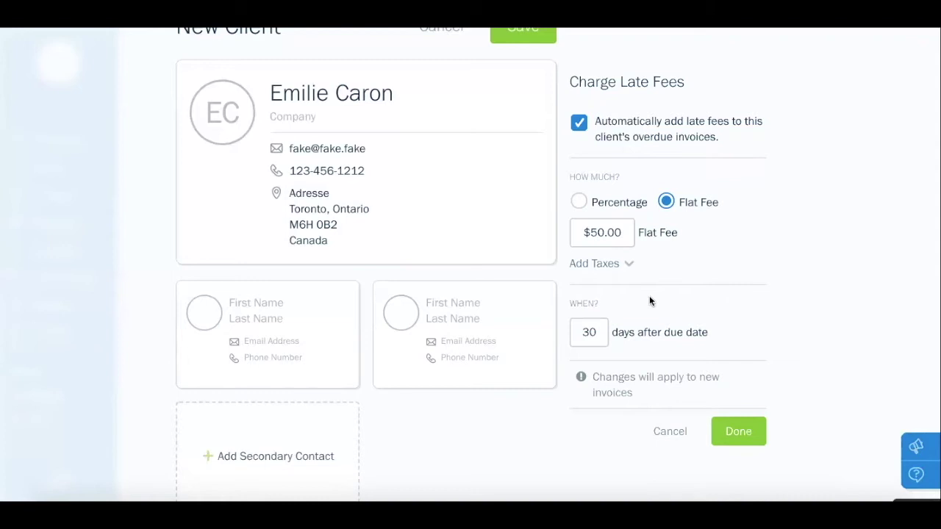
pyautogui.scroll(-1, 650, 296)
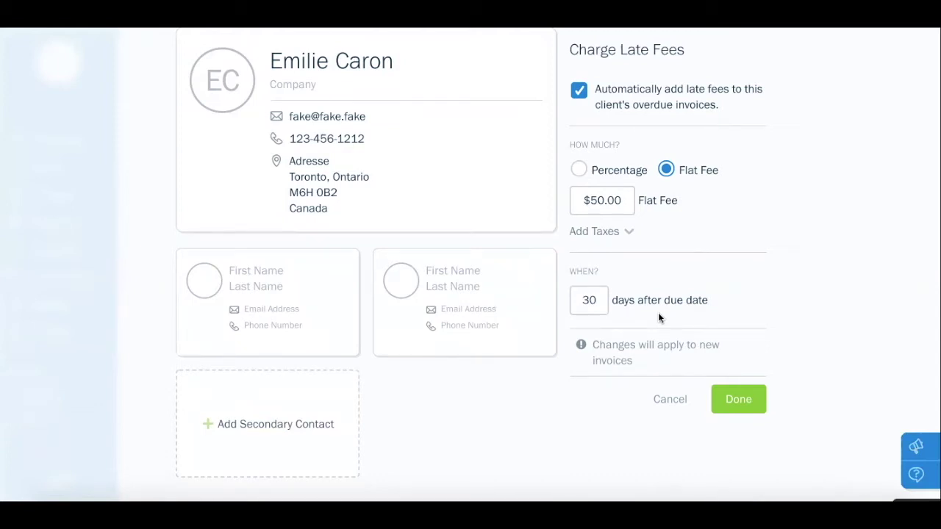
# Confirm the late fee, then set the client's language to French with CAD currency
pyautogui.click(729, 399)
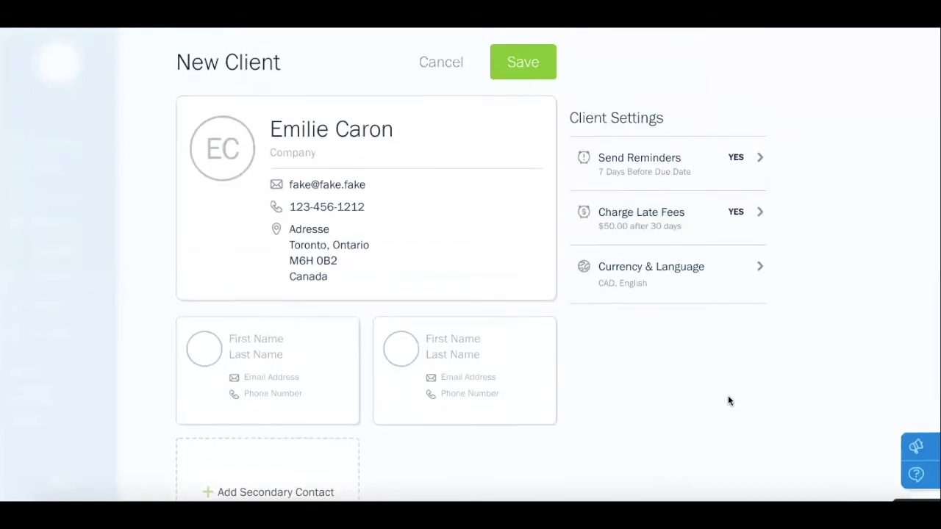
pyautogui.click(688, 272)
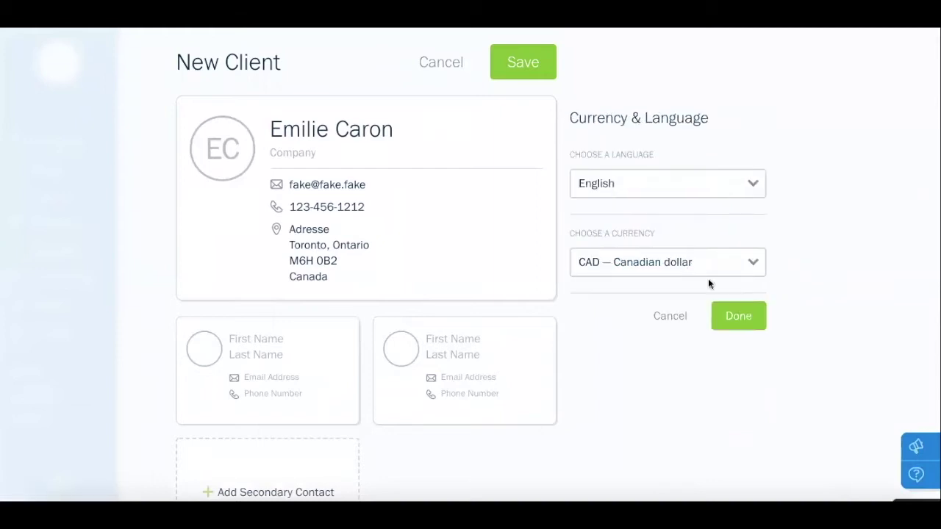
pyautogui.click(658, 187)
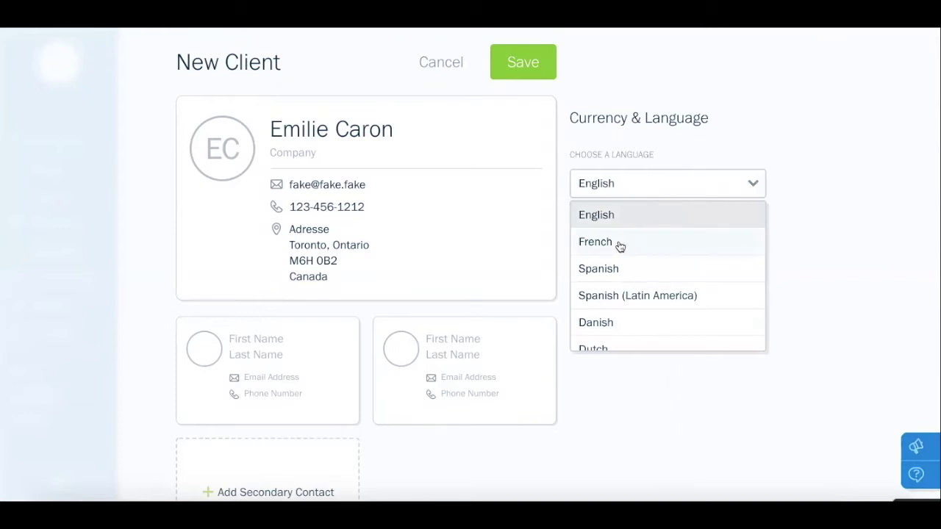
pyautogui.click(620, 245)
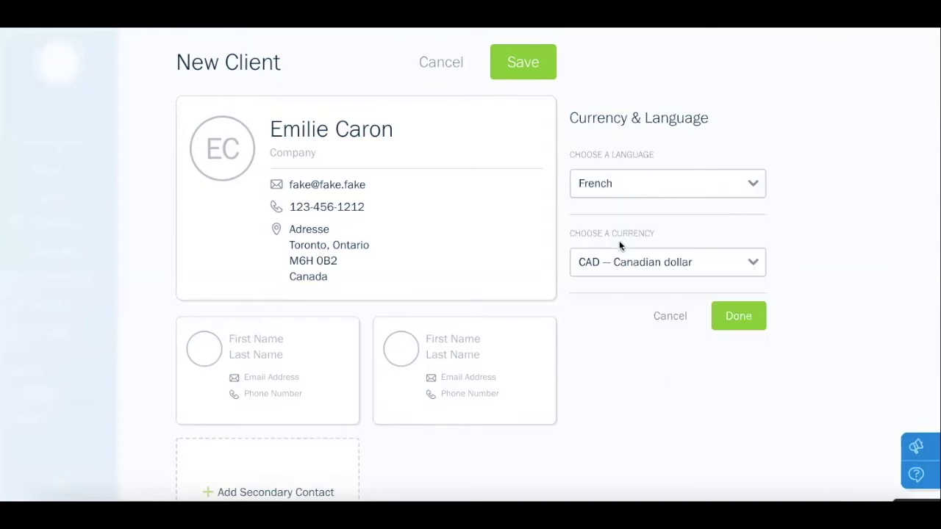
pyautogui.click(720, 320)
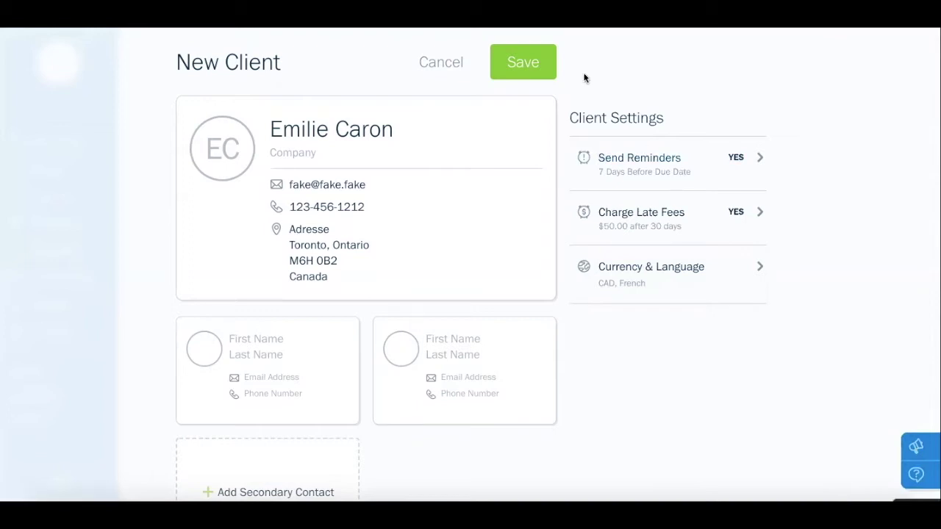
# Save the new client and dismiss the client-created notice
pyautogui.click(544, 66)
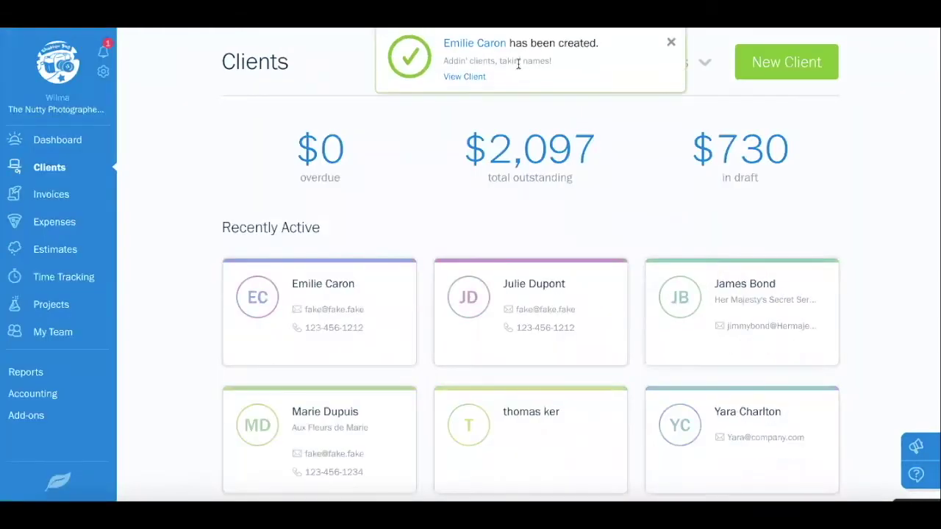
pyautogui.click(672, 42)
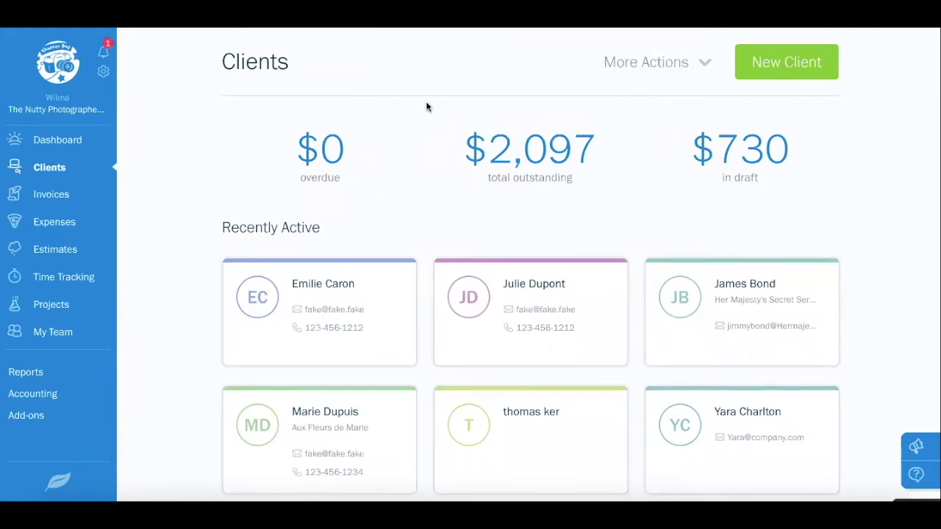
pyautogui.scroll(-5, 426, 107)
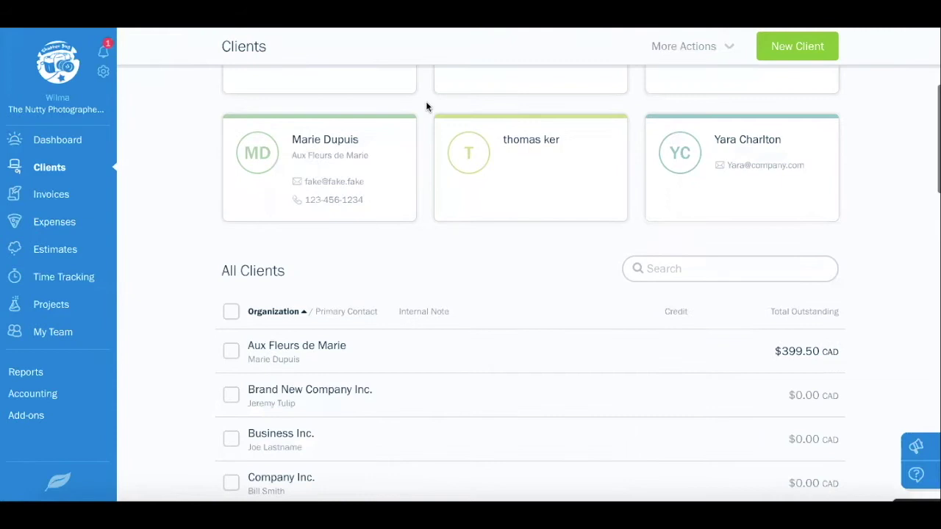
pyautogui.scroll(-3, 426, 108)
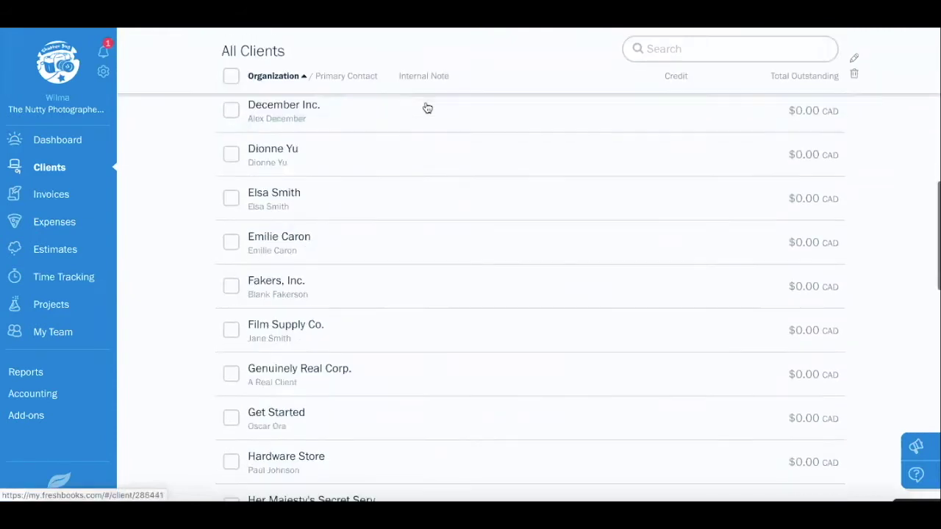
pyautogui.scroll(5, 427, 108)
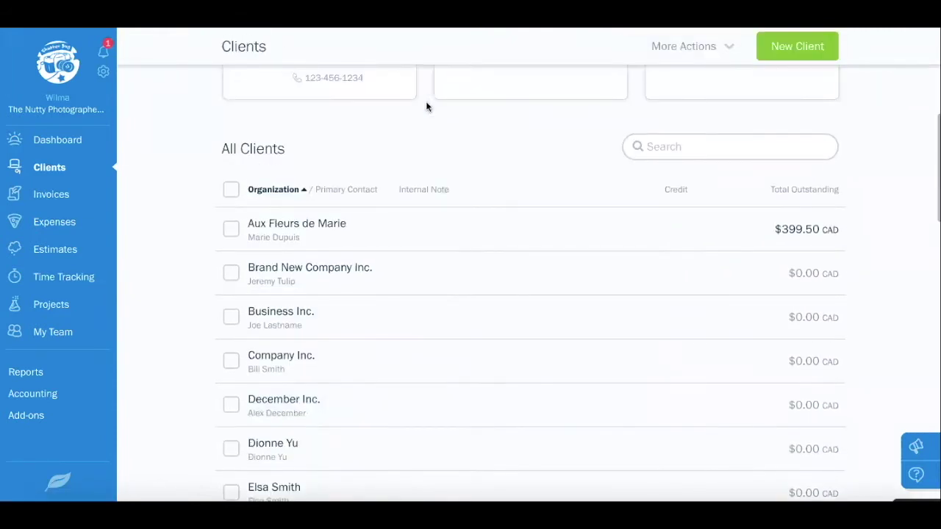
pyautogui.scroll(2, 425, 106)
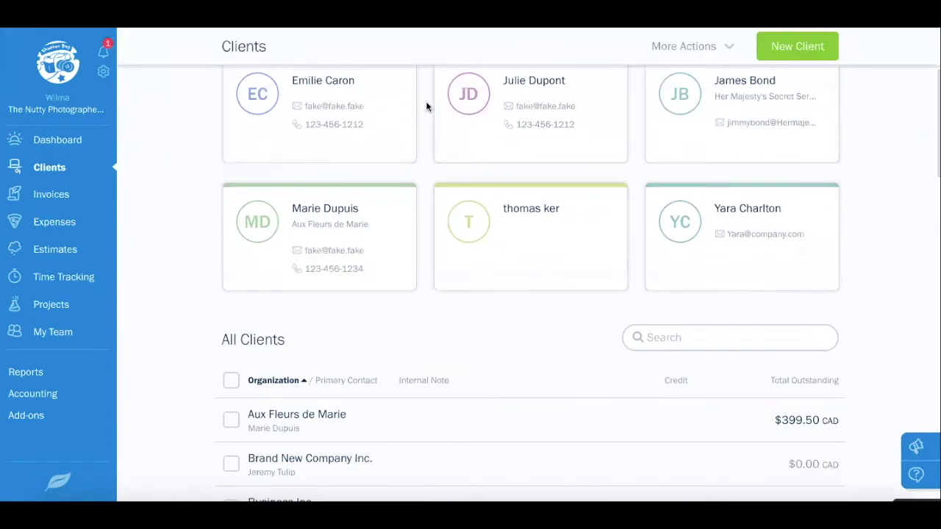
# Search All Clients for the new client, tick its row to view actions, then untick it
pyautogui.click(717, 333)
pyautogui.write('emili')
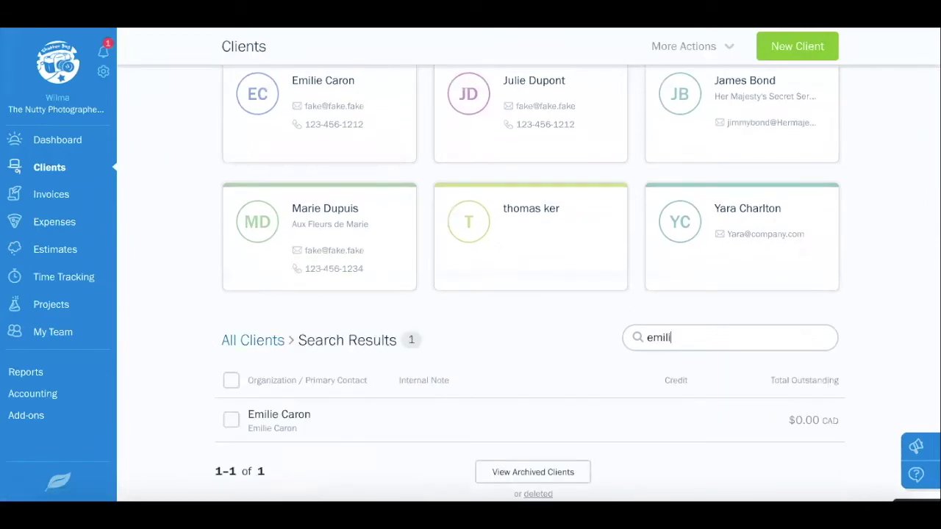
pyautogui.write('e')
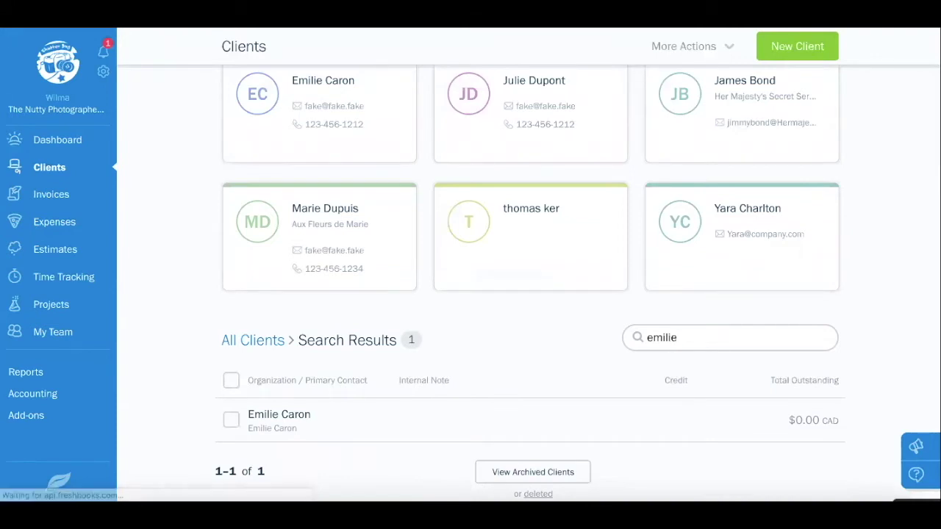
pyautogui.click(230, 420)
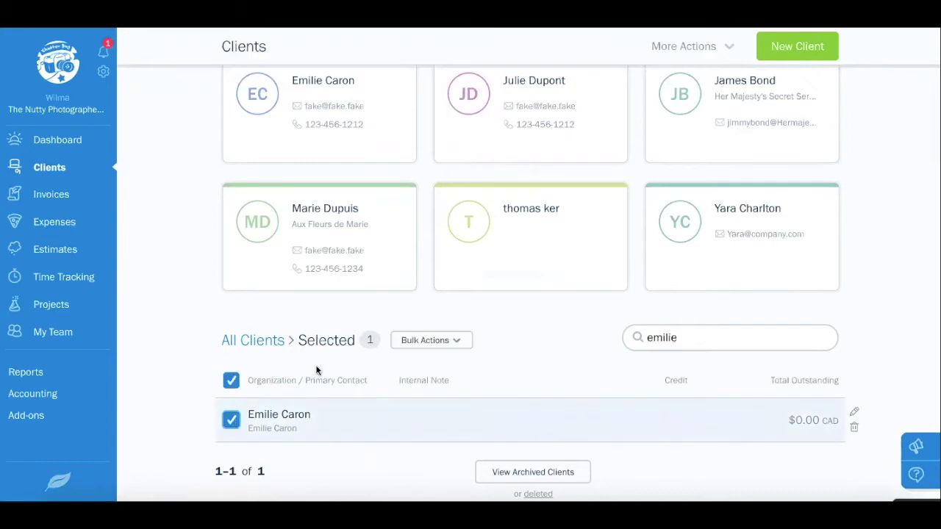
pyautogui.click(432, 341)
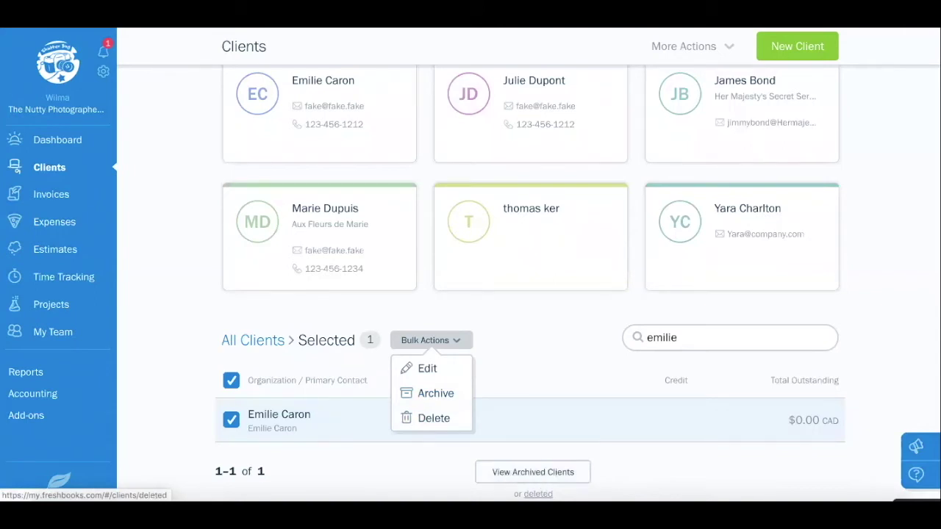
pyautogui.click(542, 357)
pyautogui.click(232, 380)
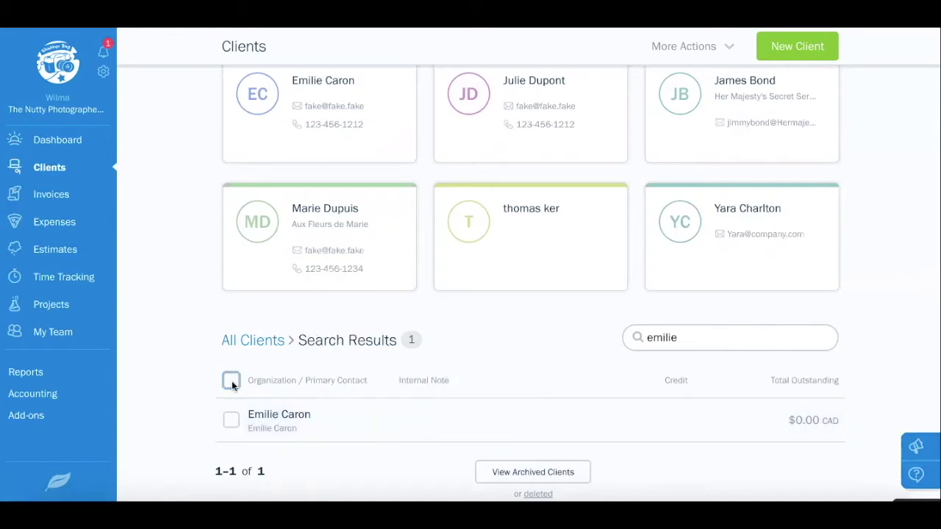
pyautogui.scroll(5, 439, 362)
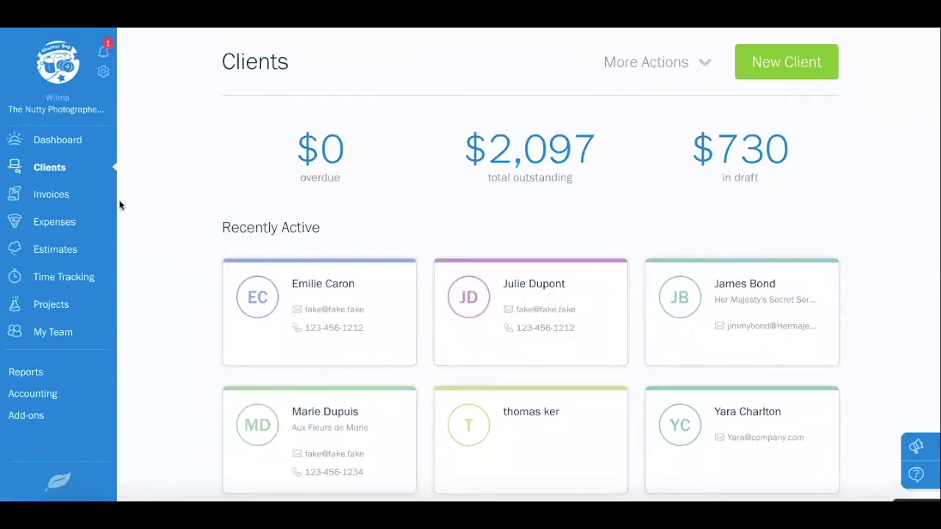
# Go to Invoices and start a new blank invoice, number 1246
pyautogui.click(63, 196)
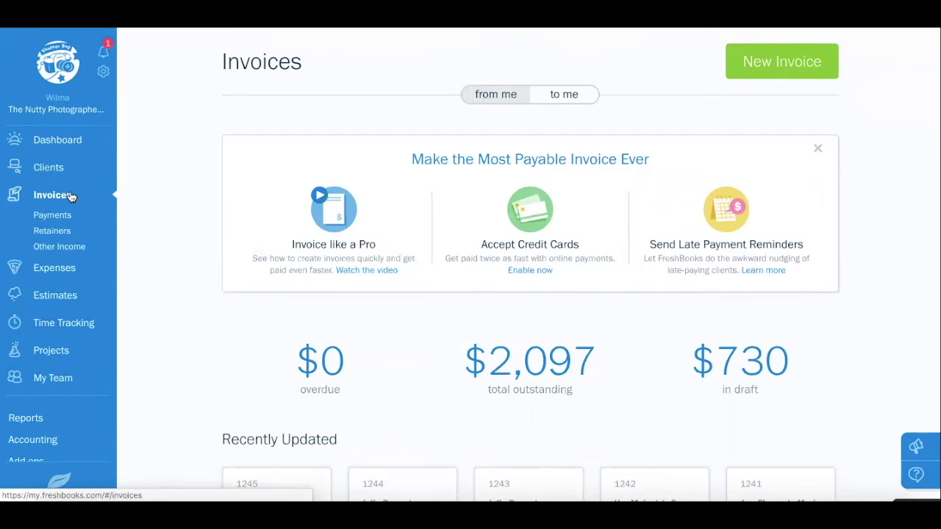
pyautogui.click(753, 74)
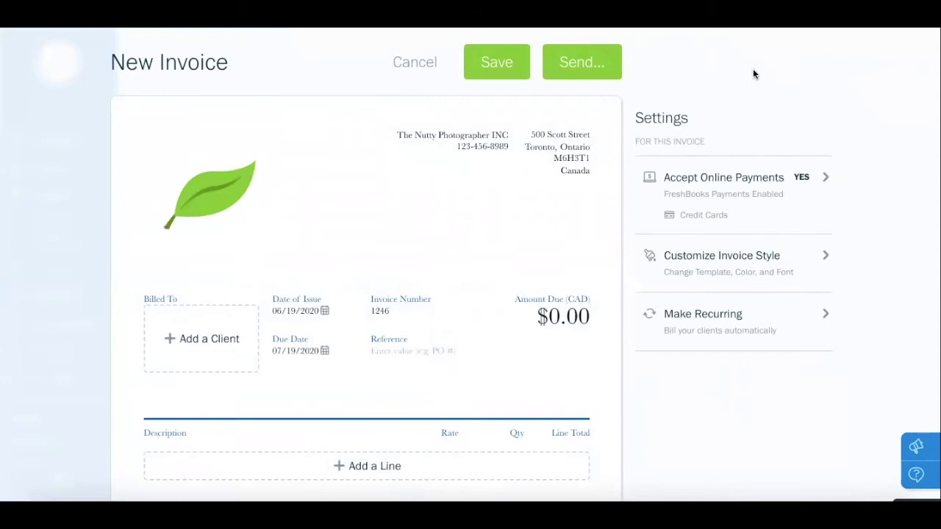
pyautogui.scroll(-1, 466, 232)
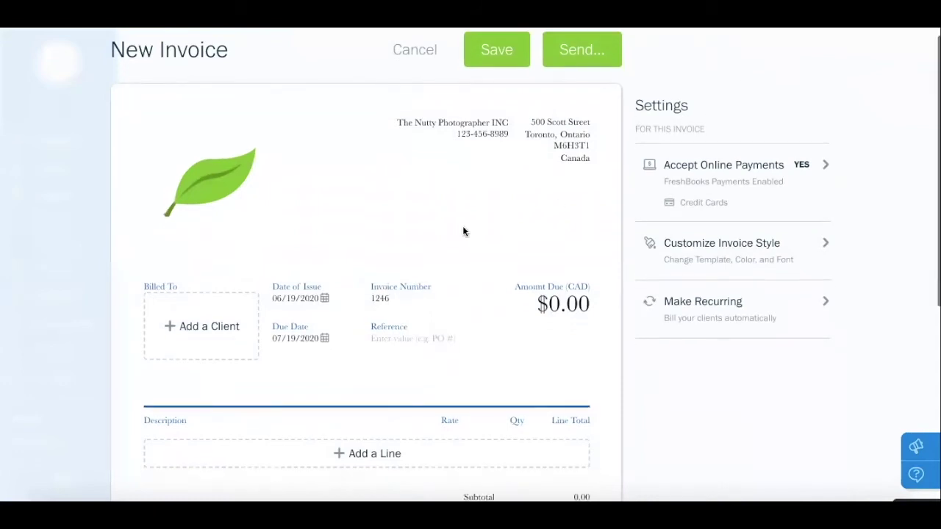
# Bill invoice 1246 to the new Toronto client, keeping issue date 06/19/2020 and After 30 days due
pyautogui.click(197, 330)
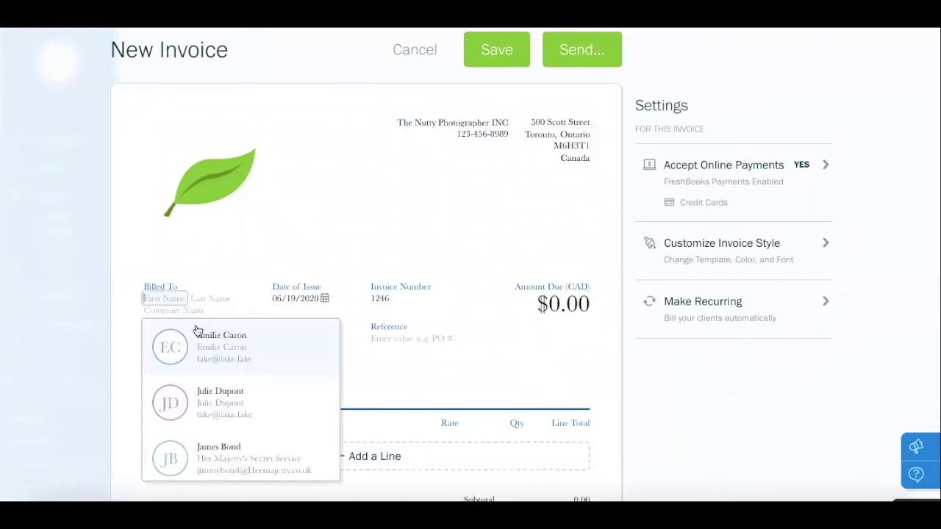
pyautogui.click(236, 356)
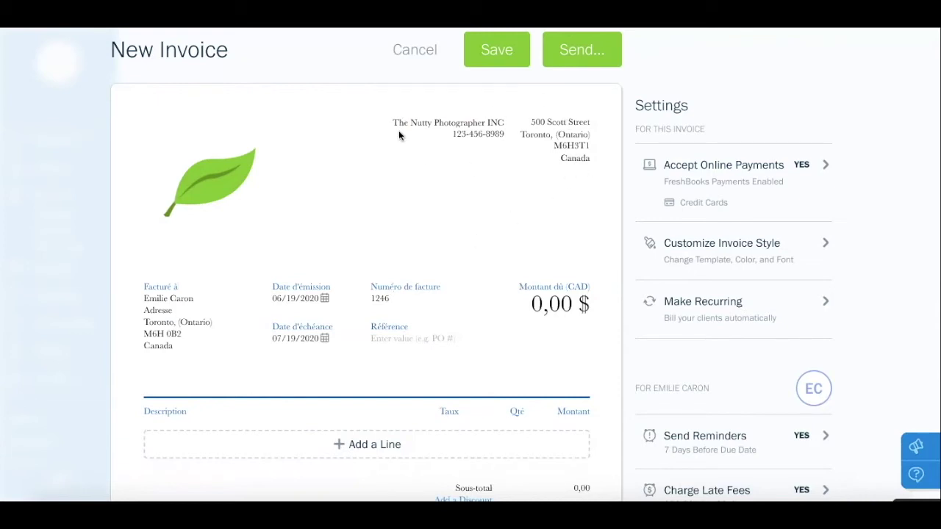
pyautogui.moveTo(218, 157)
pyautogui.click(324, 298)
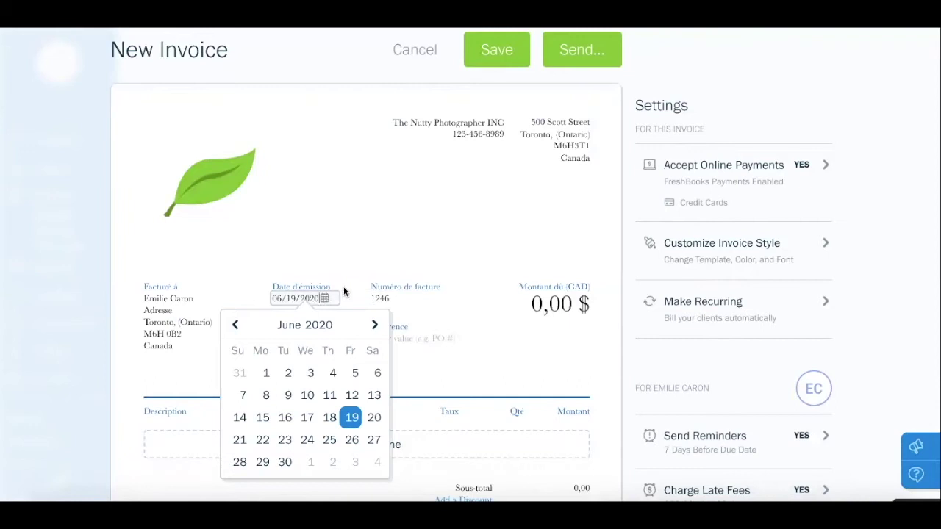
pyautogui.click(343, 285)
pyautogui.scroll(-1, 327, 320)
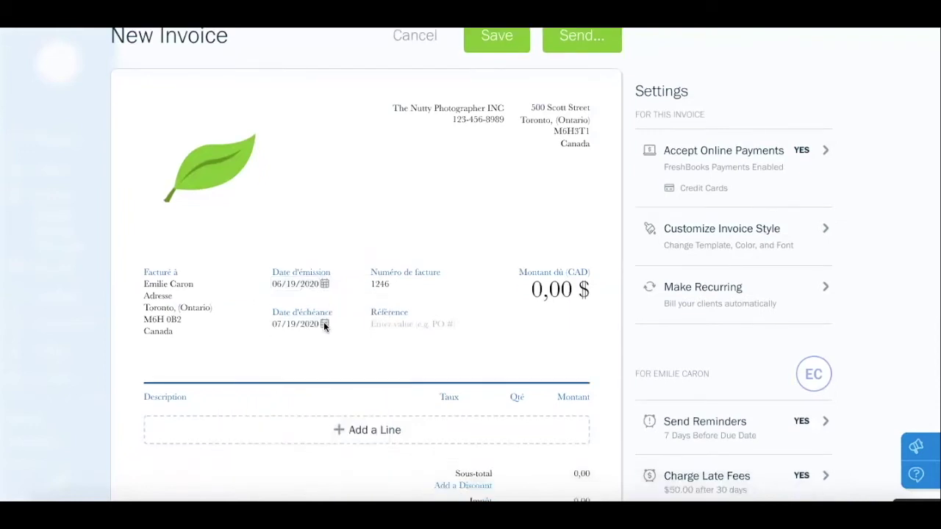
pyautogui.click(324, 325)
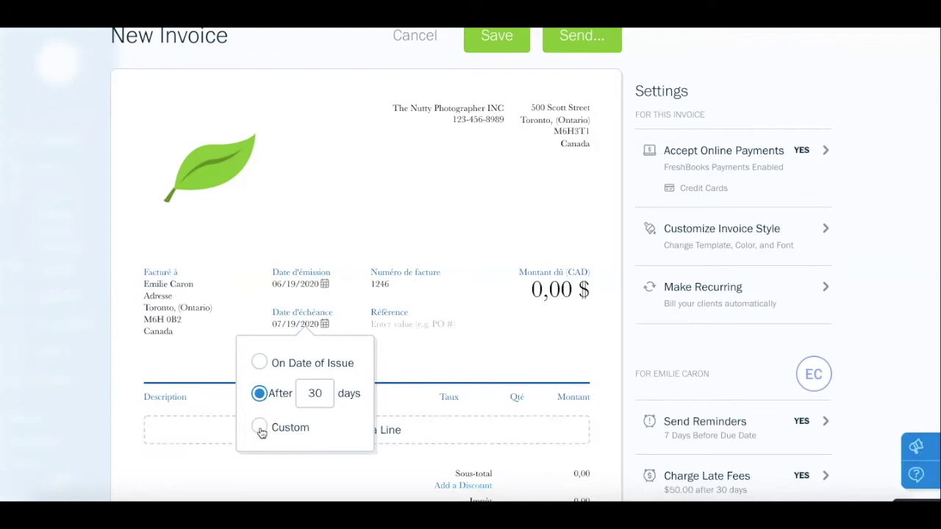
pyautogui.click(260, 429)
pyautogui.click(350, 449)
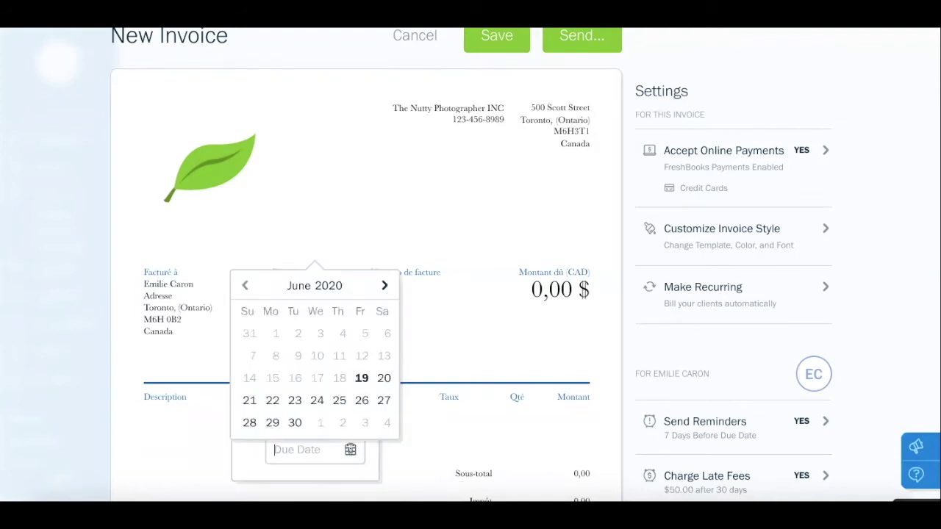
pyautogui.click(402, 461)
pyautogui.click(324, 326)
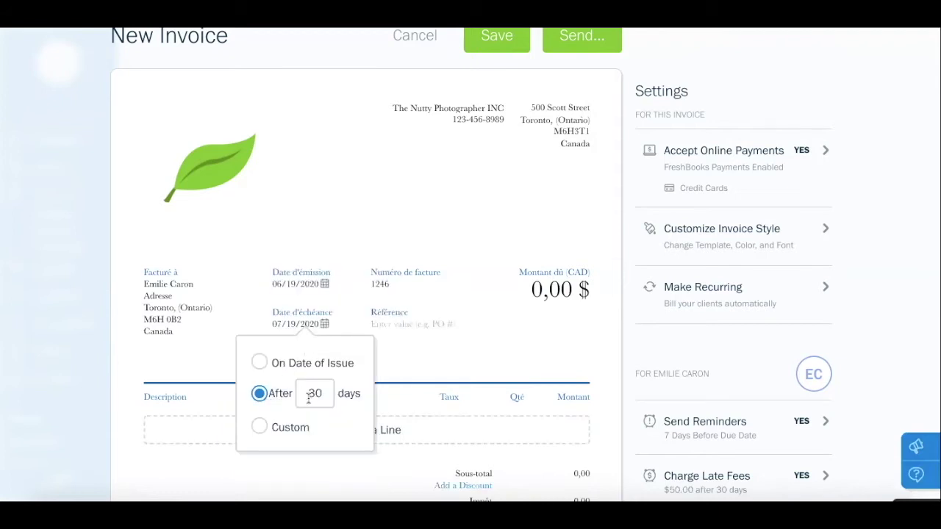
pyautogui.click(460, 355)
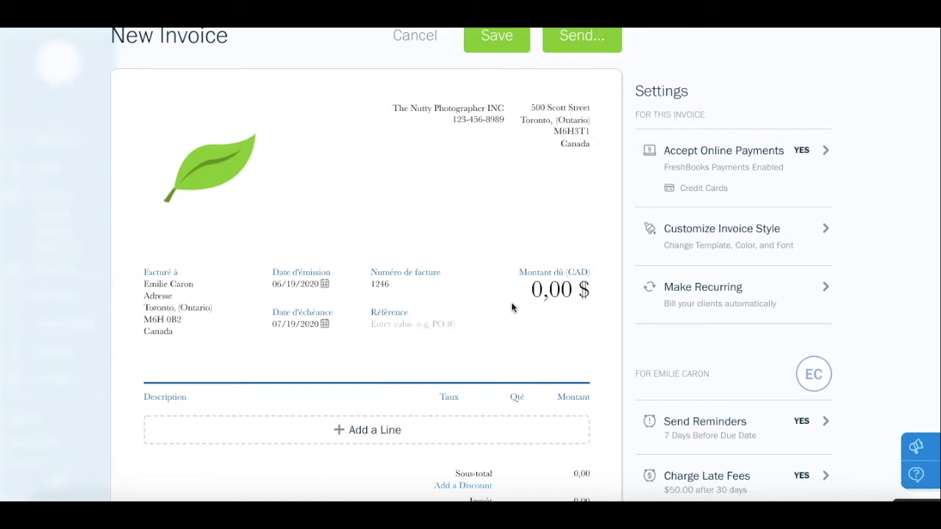
pyautogui.scroll(-2, 512, 309)
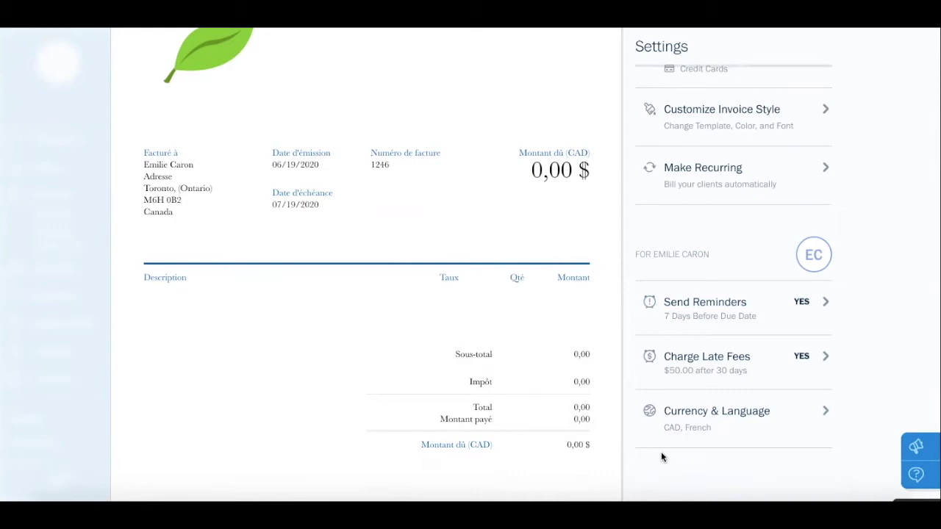
pyautogui.click(826, 303)
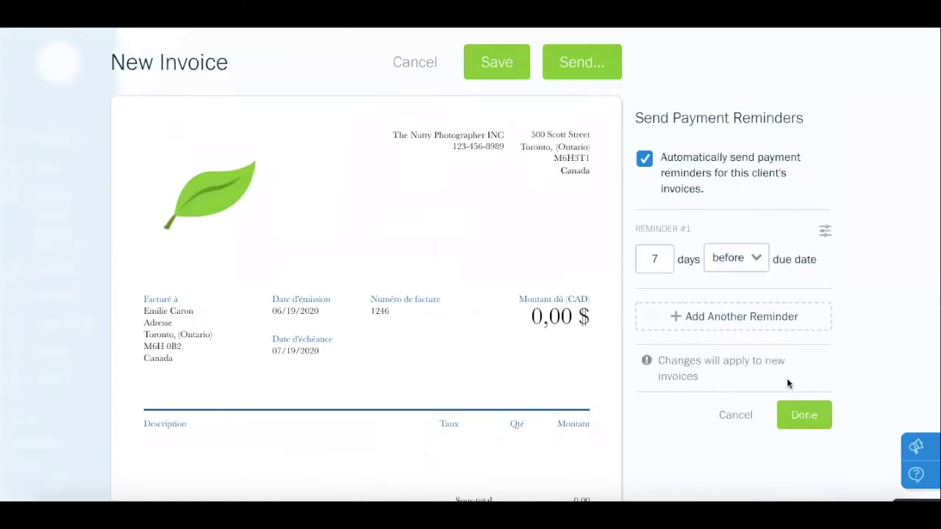
pyautogui.click(736, 416)
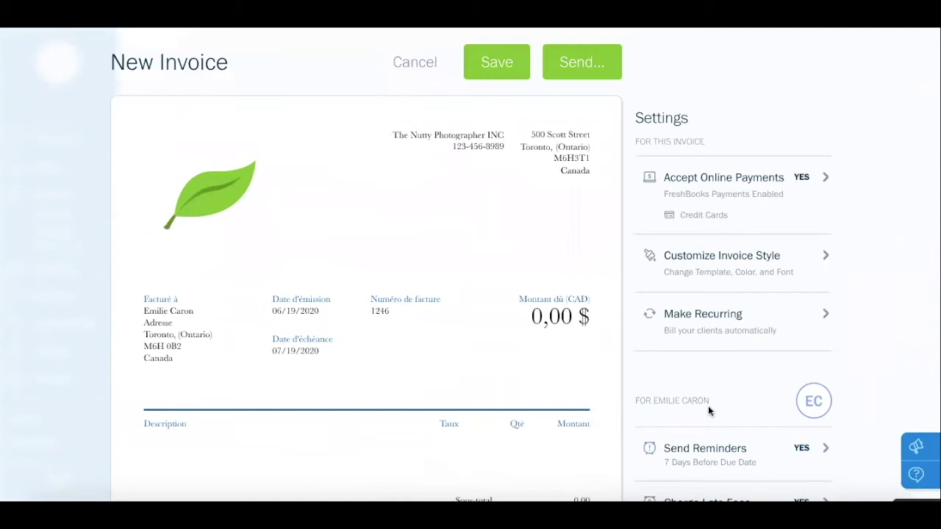
pyautogui.scroll(-1, 520, 364)
pyautogui.scroll(-3, 521, 370)
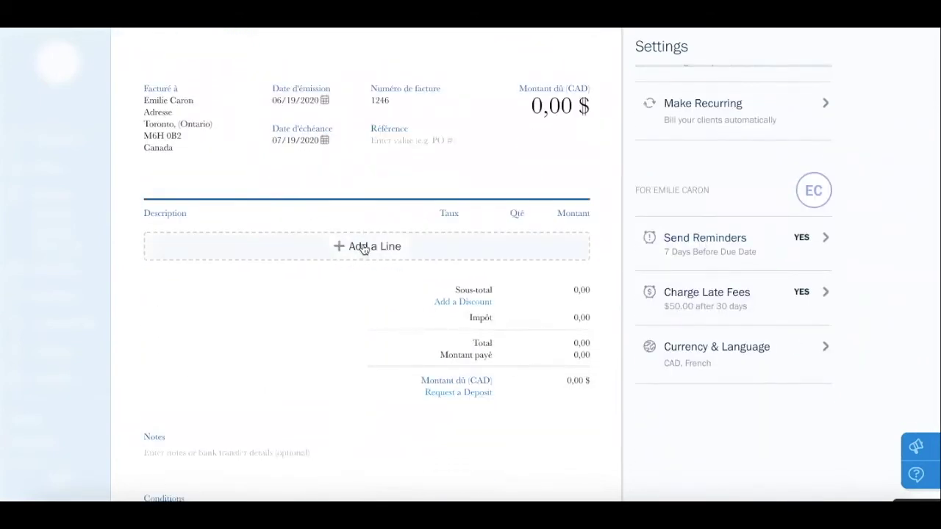
# Add a 1hr Session line at 60,00 $ with 5% GST, totalling 63,00 $
pyautogui.click(363, 250)
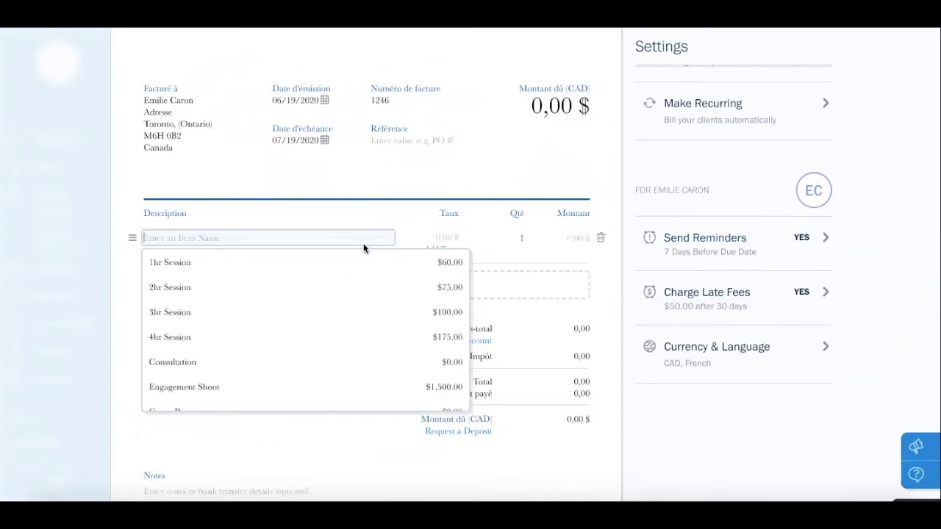
pyautogui.click(322, 267)
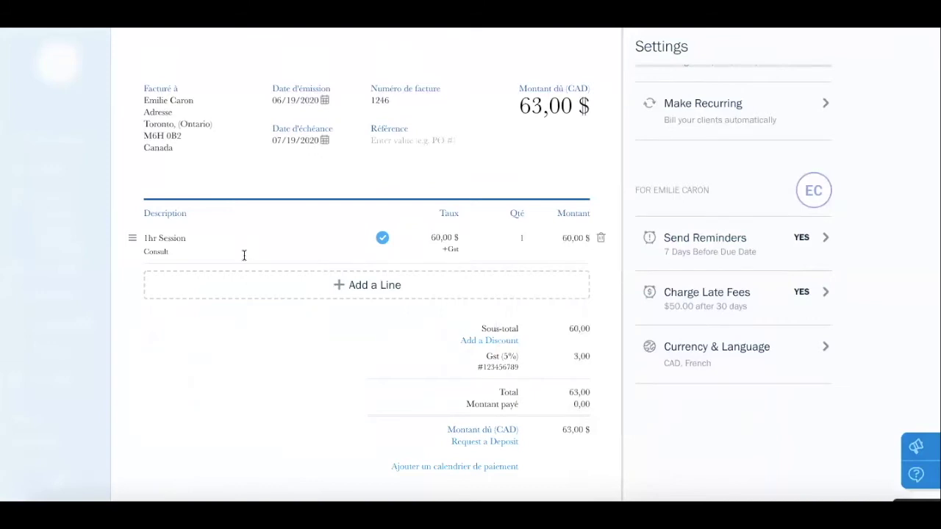
pyautogui.click(441, 237)
pyautogui.click(452, 252)
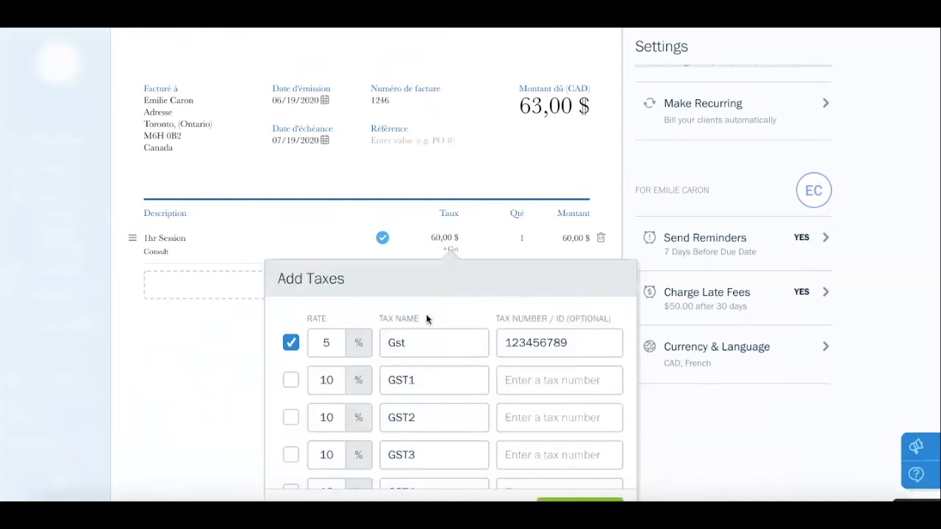
pyautogui.scroll(-3, 407, 341)
pyautogui.scroll(-2, 406, 342)
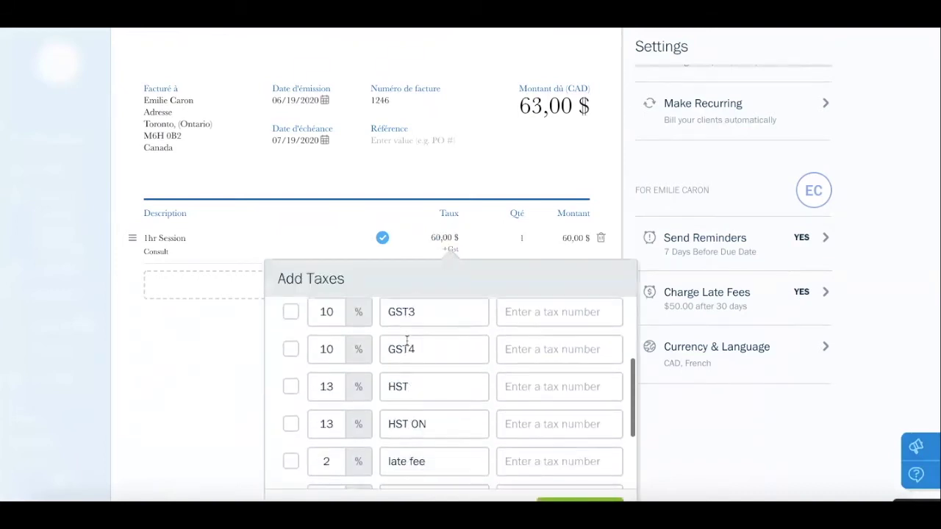
pyautogui.click(500, 247)
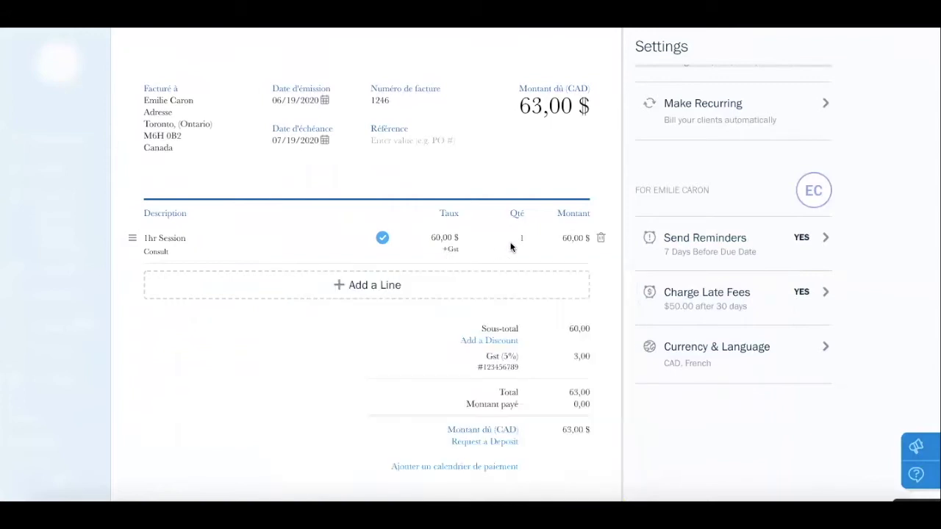
pyautogui.click(521, 239)
pyautogui.scroll(-1, 547, 296)
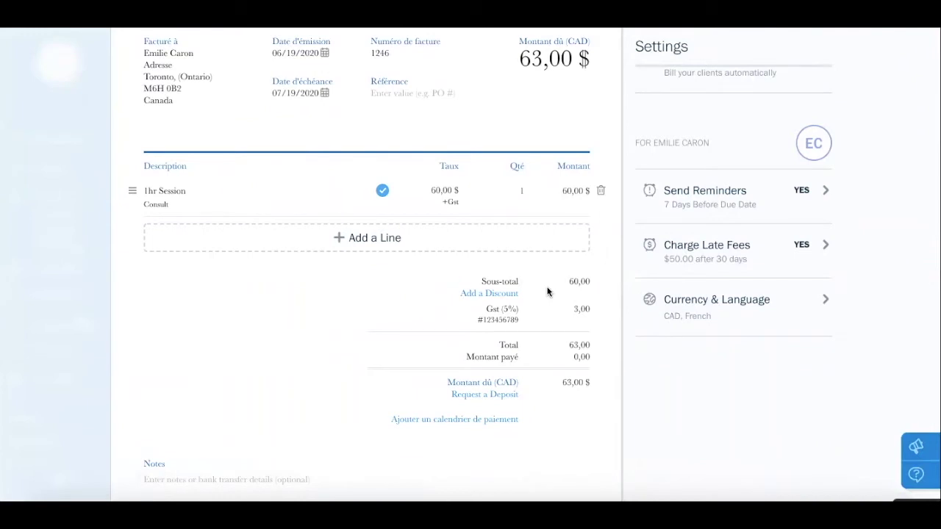
# Apply a 10% invoice discount, then remove it again
pyautogui.click(505, 297)
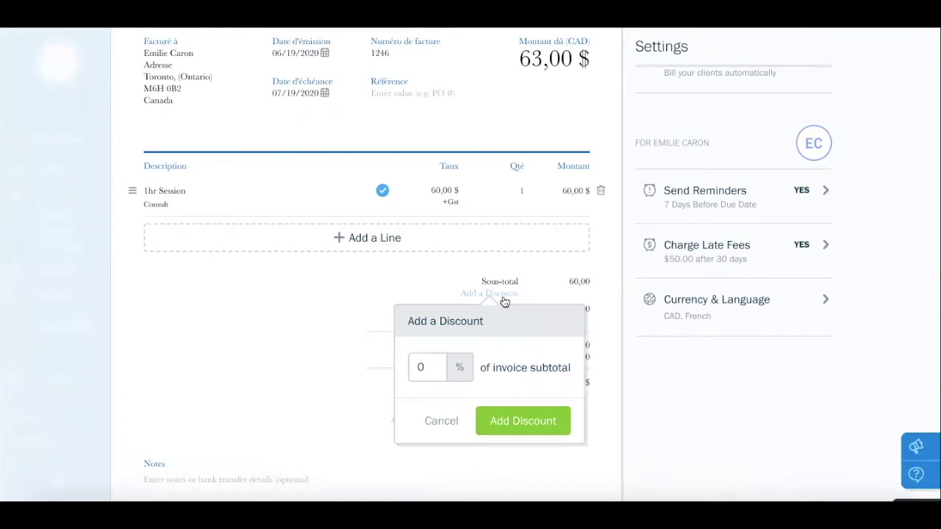
pyautogui.moveTo(432, 369); pyautogui.dragTo(390, 370)
pyautogui.write('1')
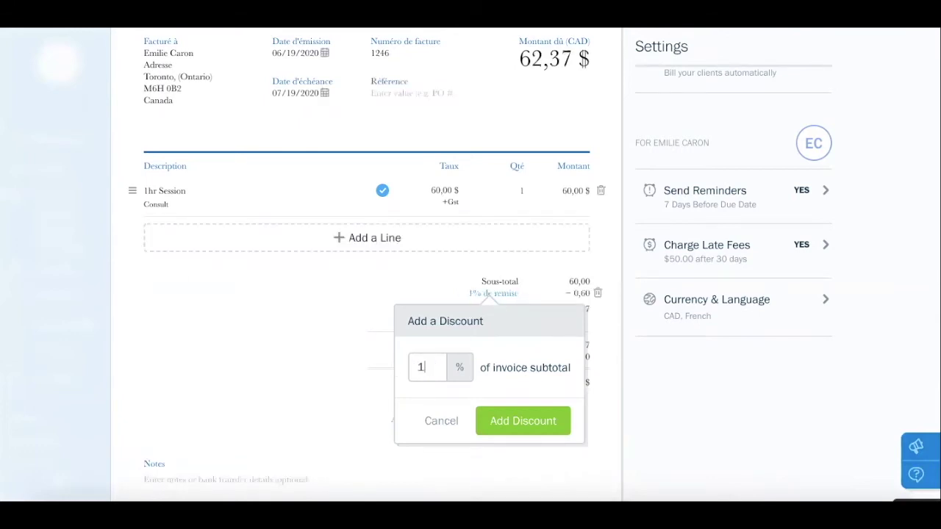
pyautogui.write('0')
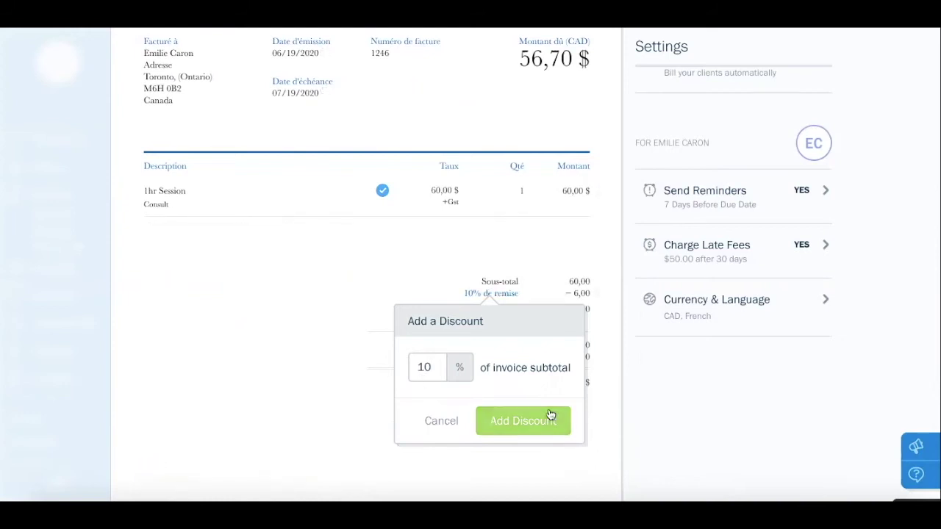
pyautogui.click(541, 425)
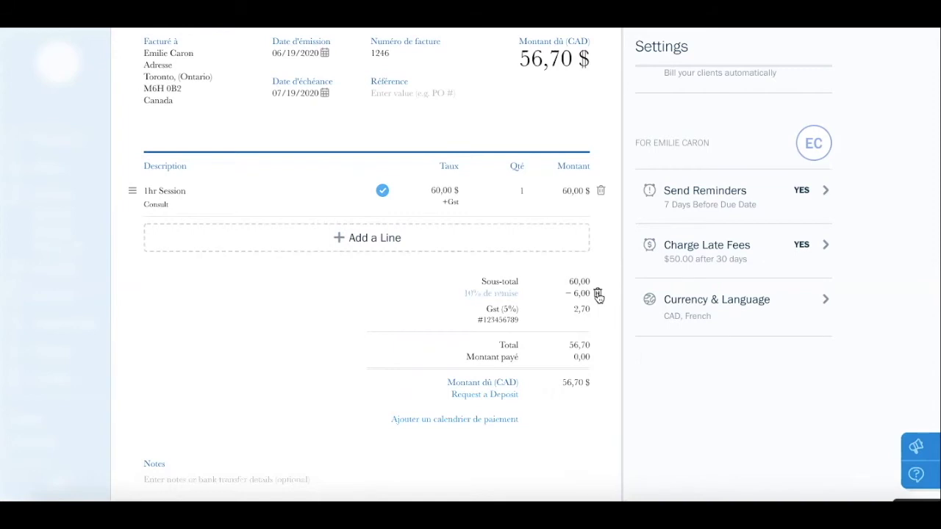
pyautogui.click(598, 294)
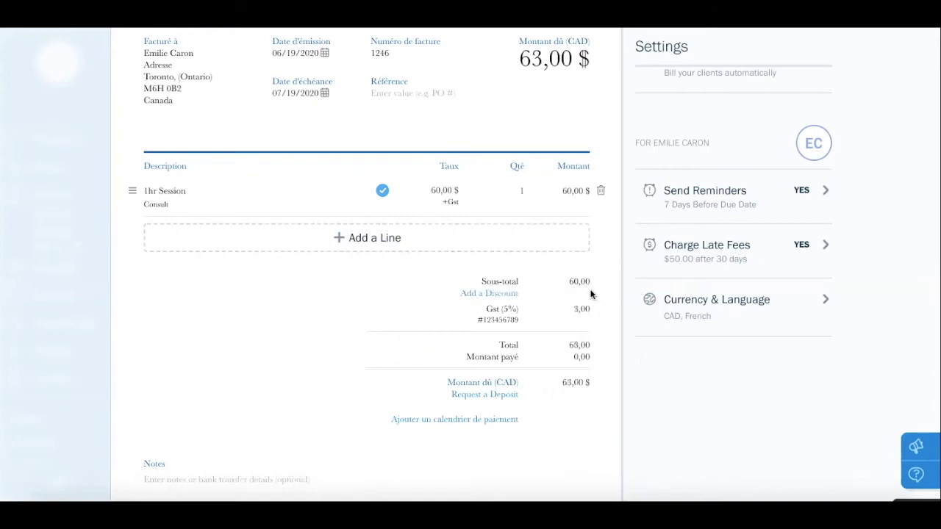
# Add a 'Remise de 10$' line with rate -10, dropping the total to 53,00 $
pyautogui.click(375, 242)
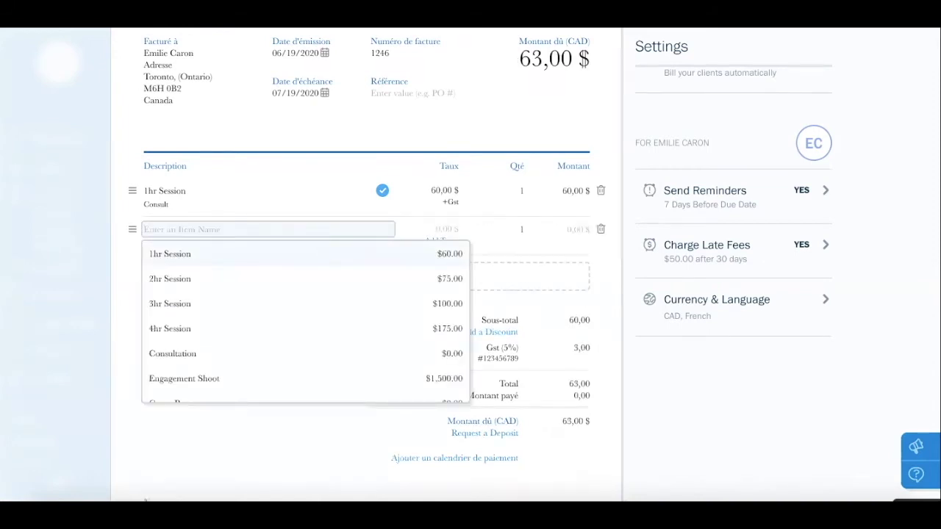
pyautogui.write('Remise de ')
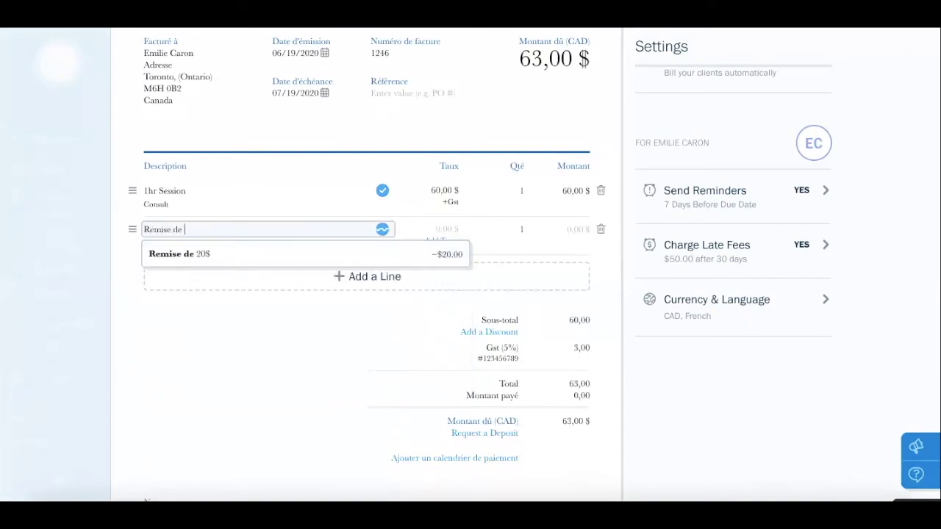
pyautogui.write('10$')
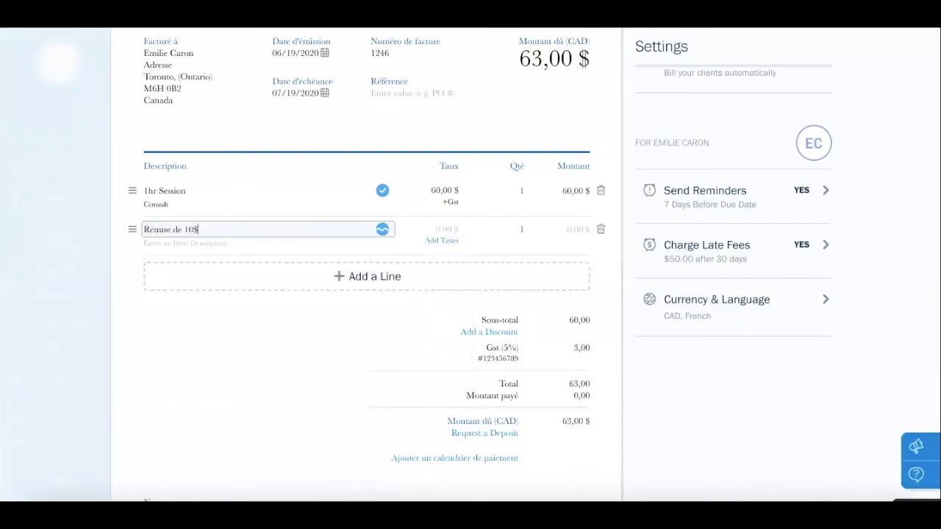
pyautogui.click(450, 229)
pyautogui.write('-1000')
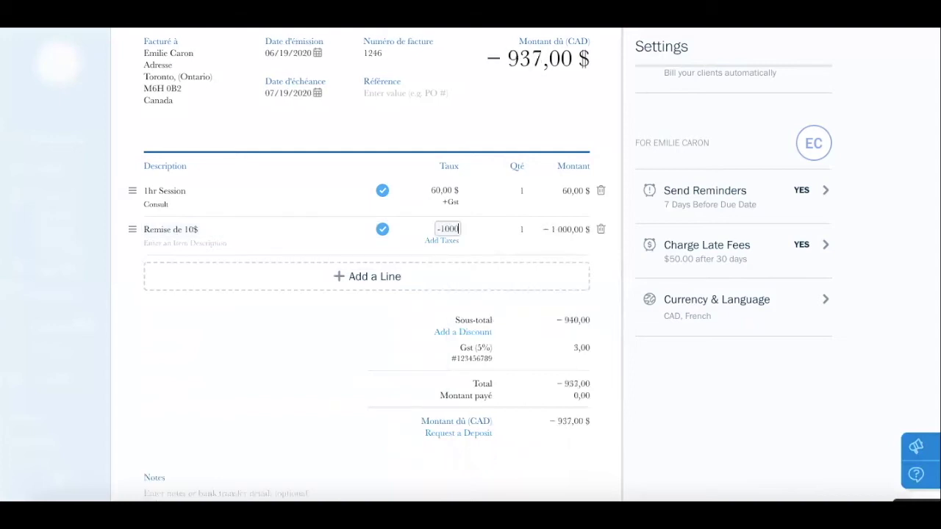
pyautogui.press('BackSpace')
pyautogui.press('BackSpace')
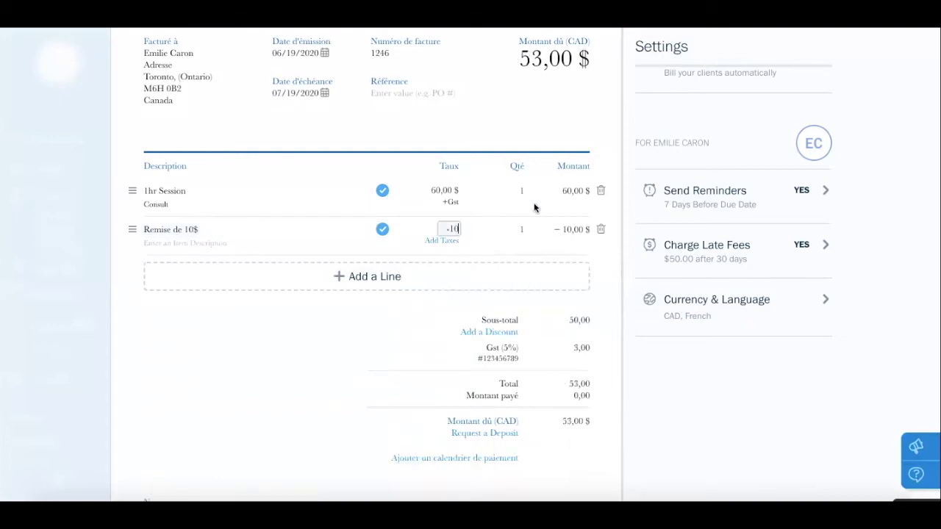
pyautogui.click(500, 248)
pyautogui.scroll(-1, 573, 313)
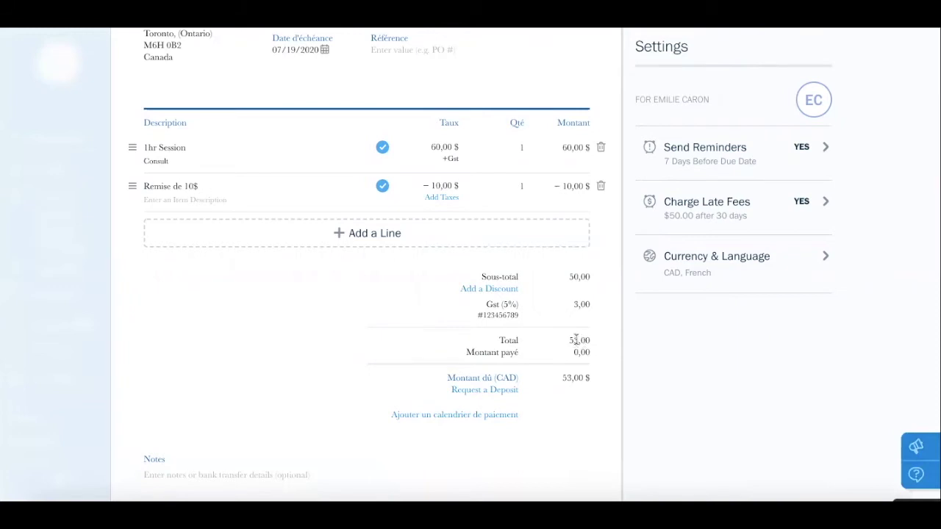
pyautogui.scroll(-2, 581, 342)
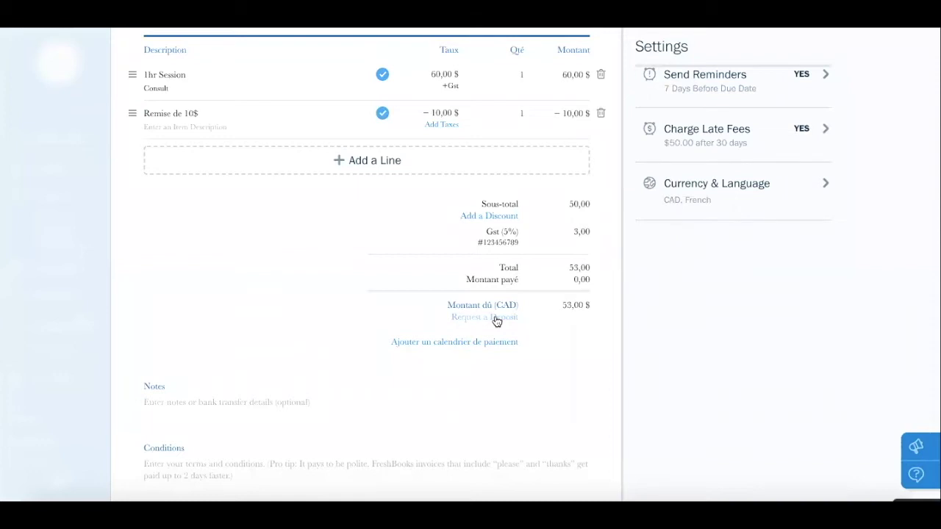
pyautogui.click(496, 317)
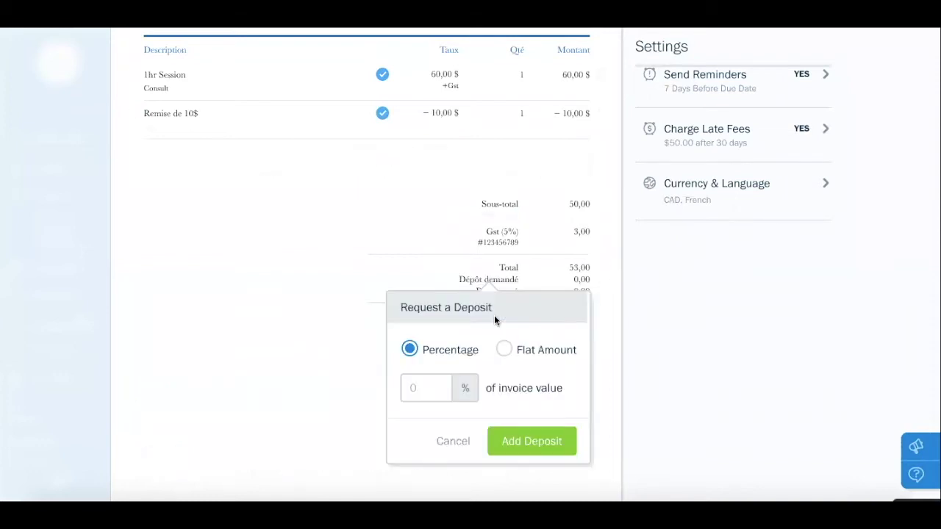
pyautogui.click(453, 441)
pyautogui.scroll(-1, 480, 412)
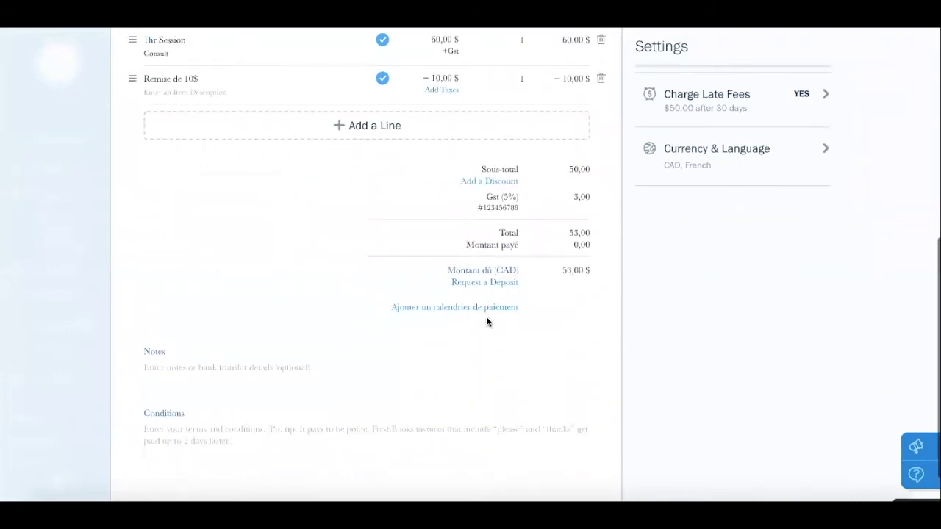
pyautogui.click(464, 310)
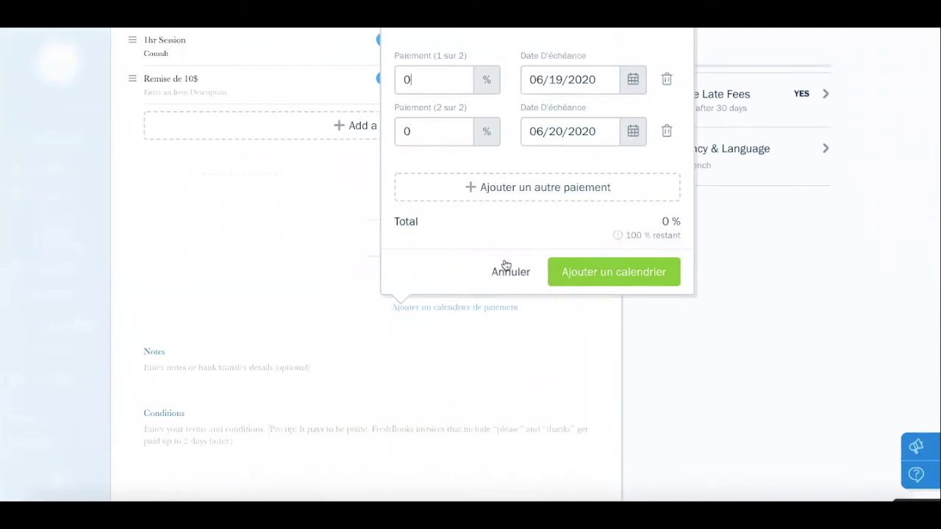
pyautogui.scroll(3, 506, 266)
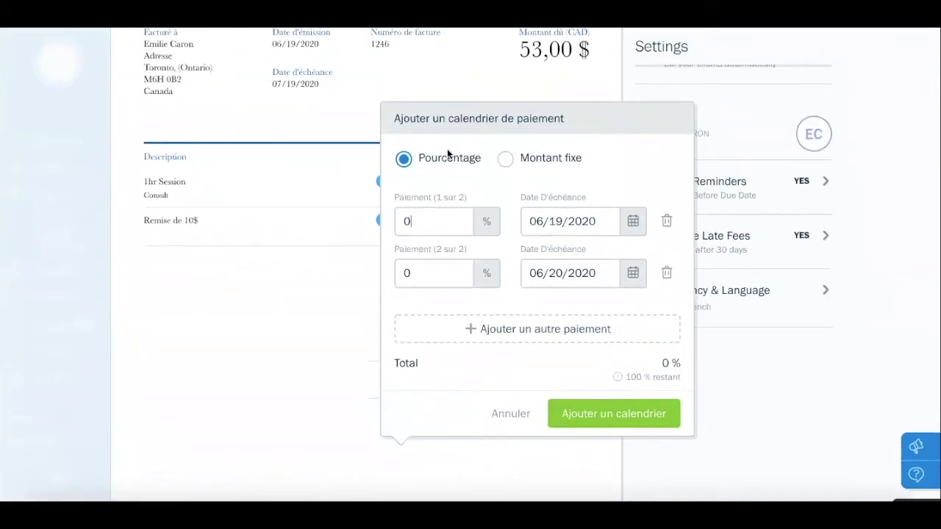
pyautogui.click(505, 161)
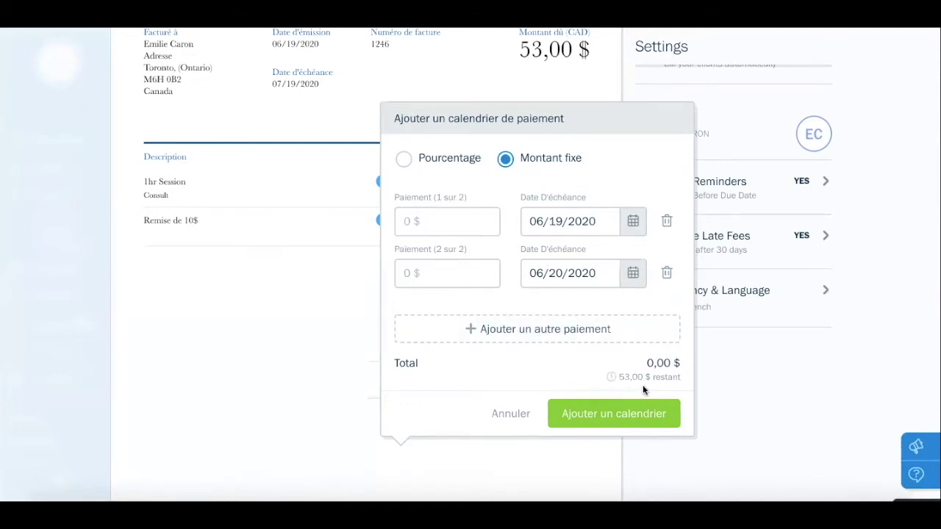
pyautogui.click(511, 416)
pyautogui.scroll(-5, 318, 415)
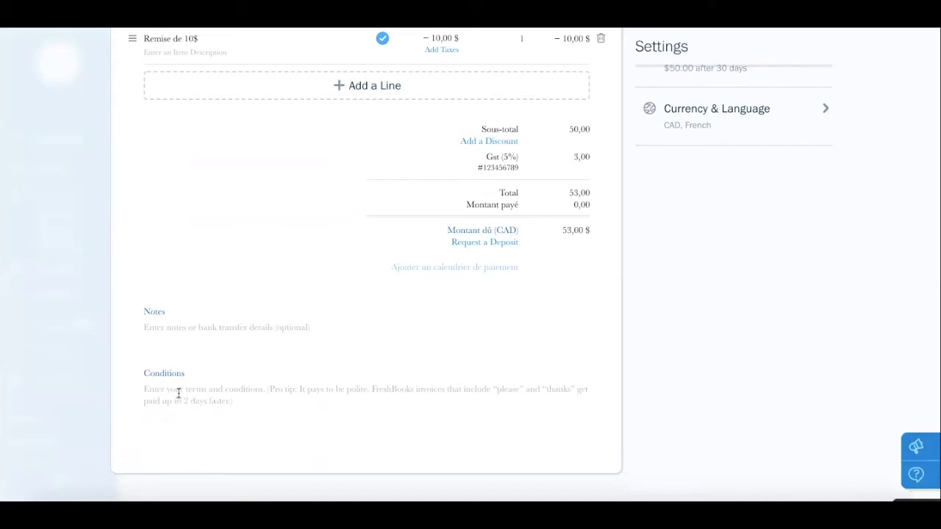
# Add the note 'Je vous remercie pour votre commande' to the invoice
pyautogui.click(213, 326)
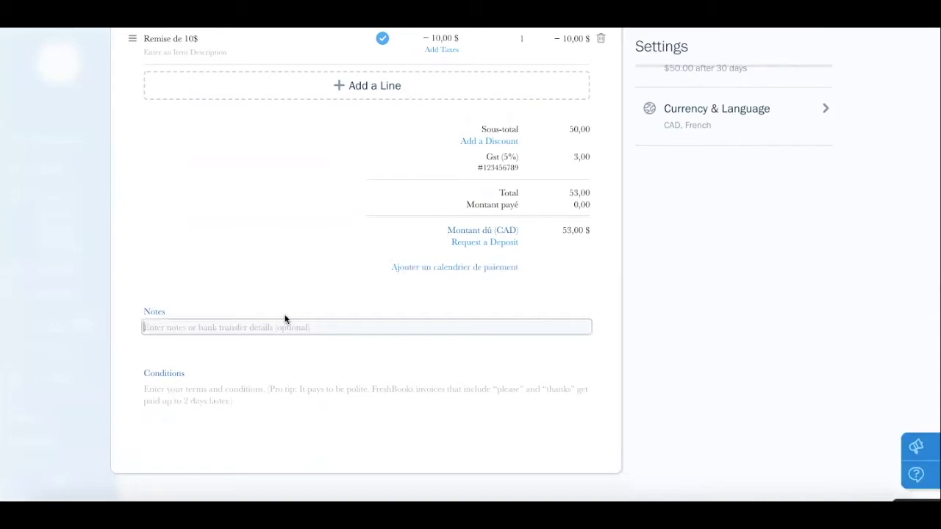
pyautogui.write('Je vous remercie pouy')
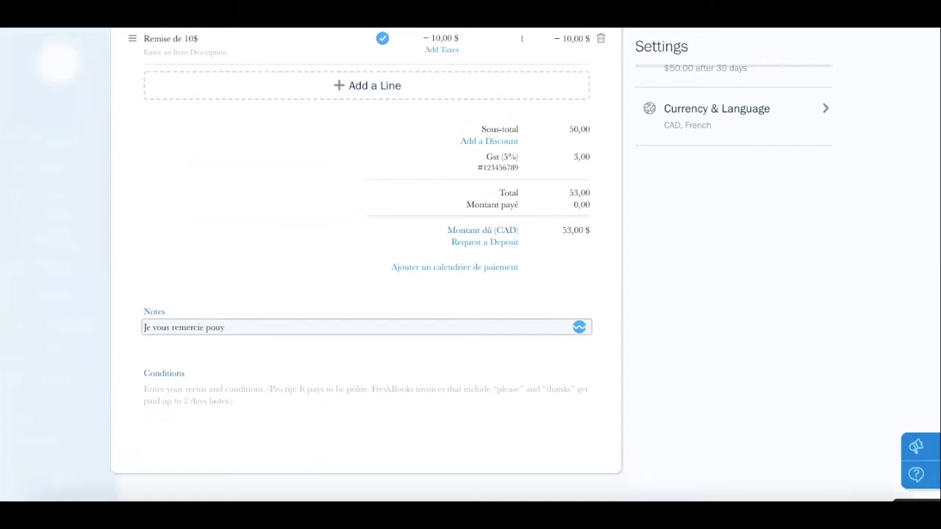
pyautogui.press('BackSpace')
pyautogui.write('r votre commande')
# Enter the terms 'Paiement sous 30 jours.' with a second line 'Compte Bancaire XXX'
pyautogui.click(246, 389)
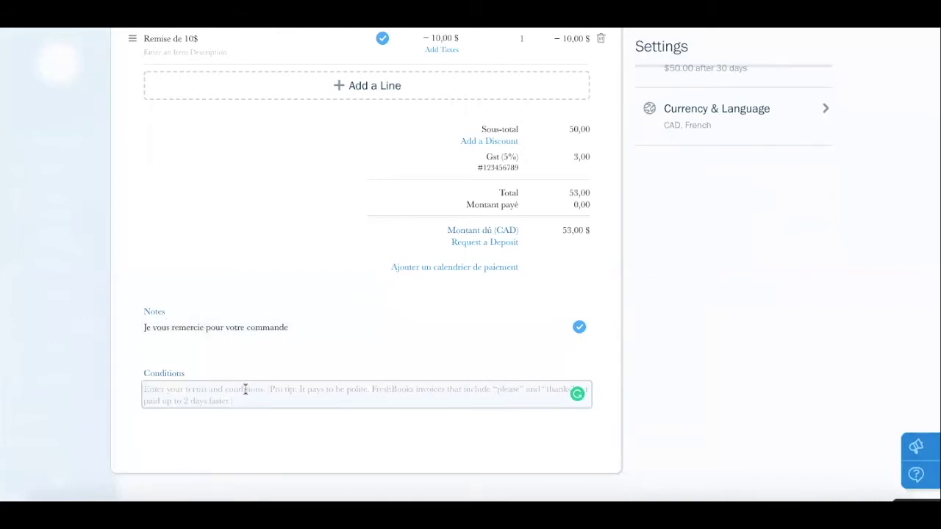
pyautogui.write('Paiement so')
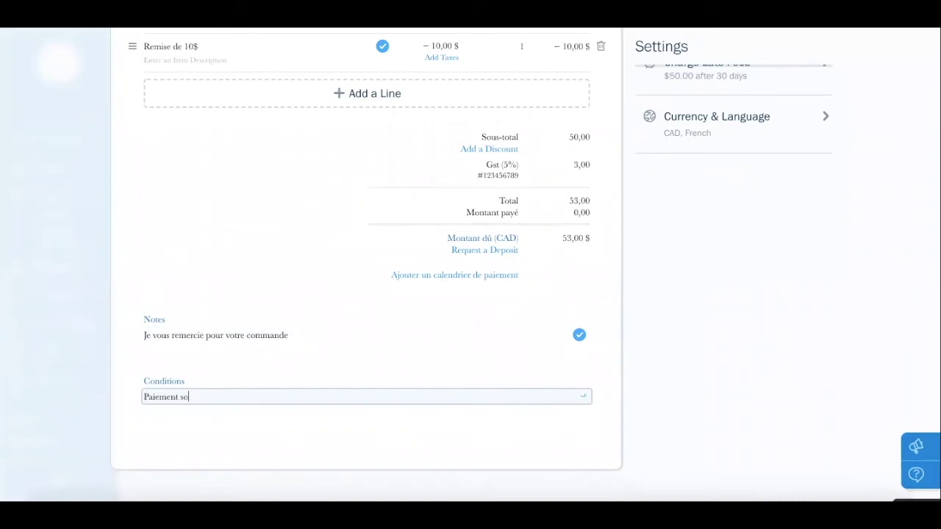
pyautogui.write('us 30 jours .')
pyautogui.press('Return')
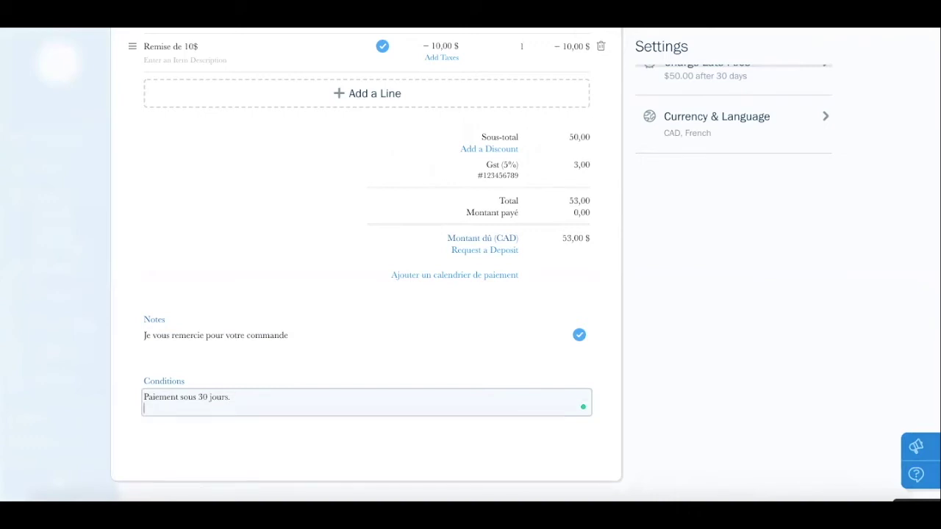
pyautogui.write('Compte Bancaise XXX')
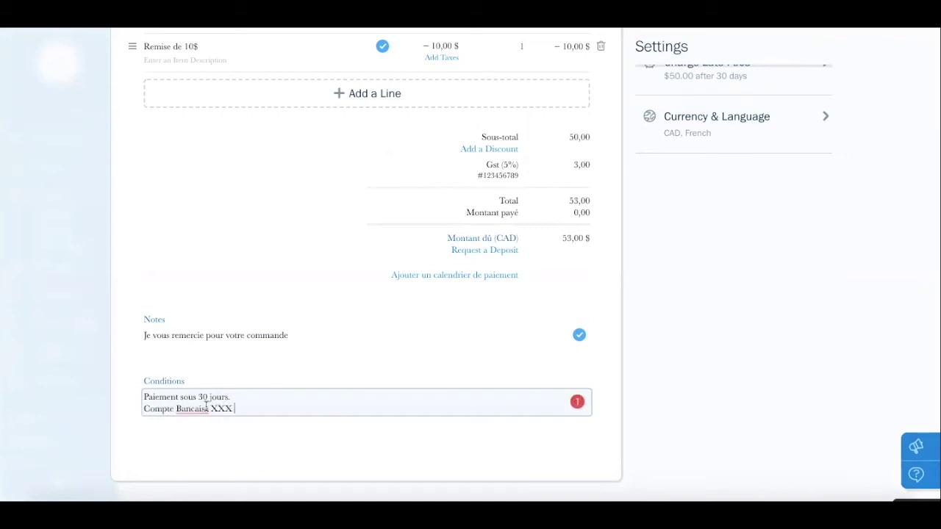
pyautogui.click(201, 316)
pyautogui.scroll(5, 244, 403)
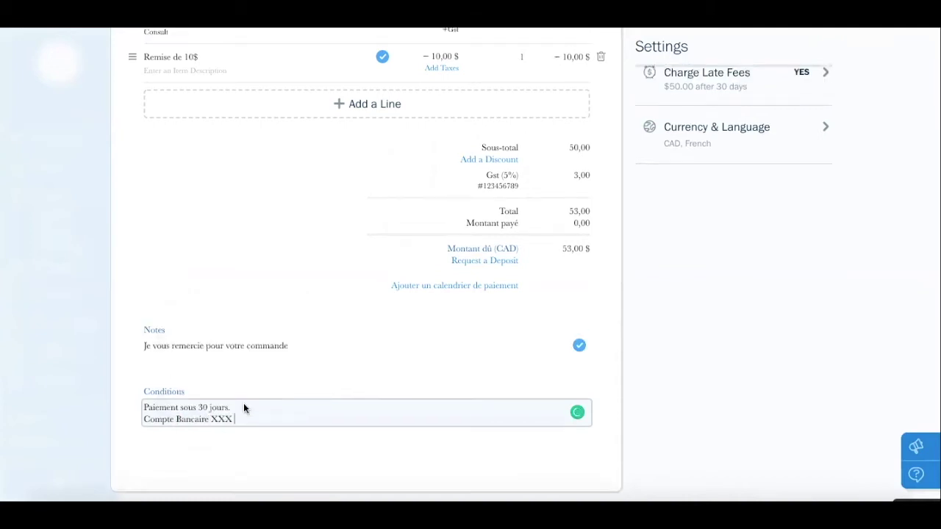
pyautogui.scroll(3, 246, 408)
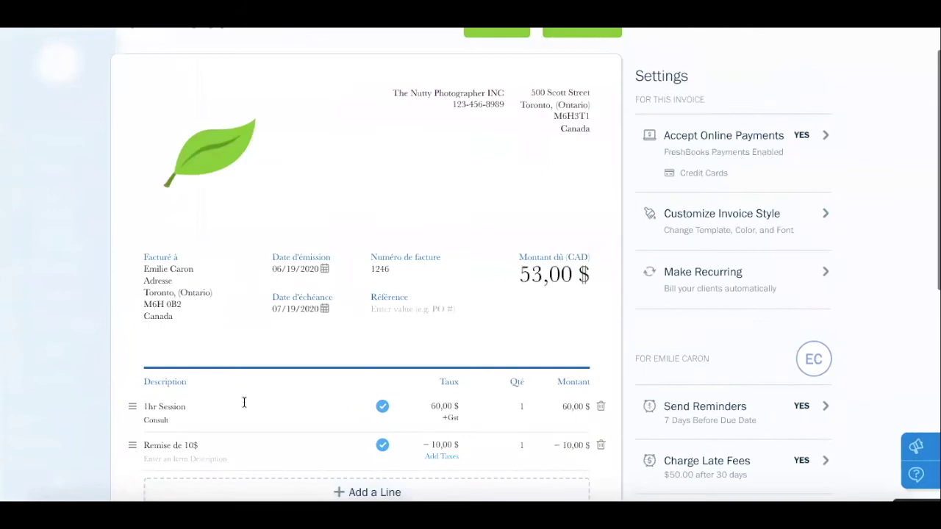
pyautogui.scroll(2, 245, 407)
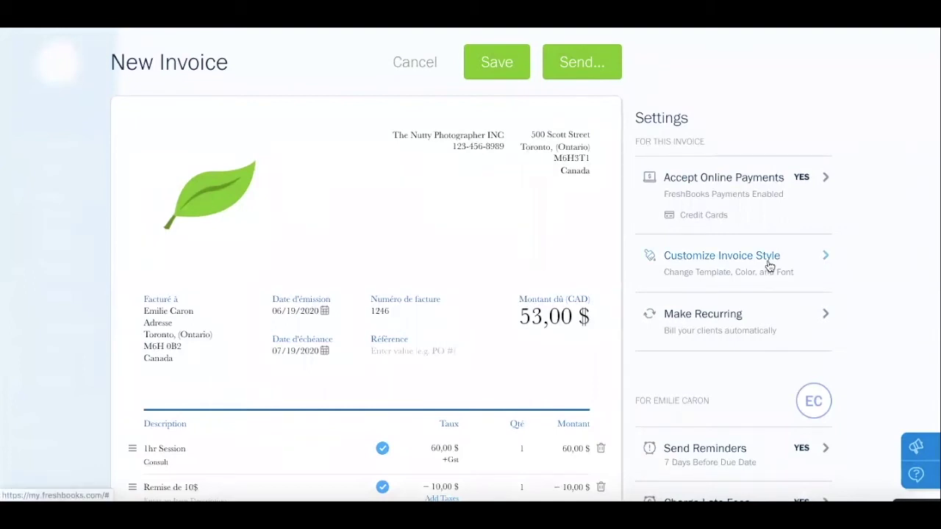
pyautogui.click(769, 266)
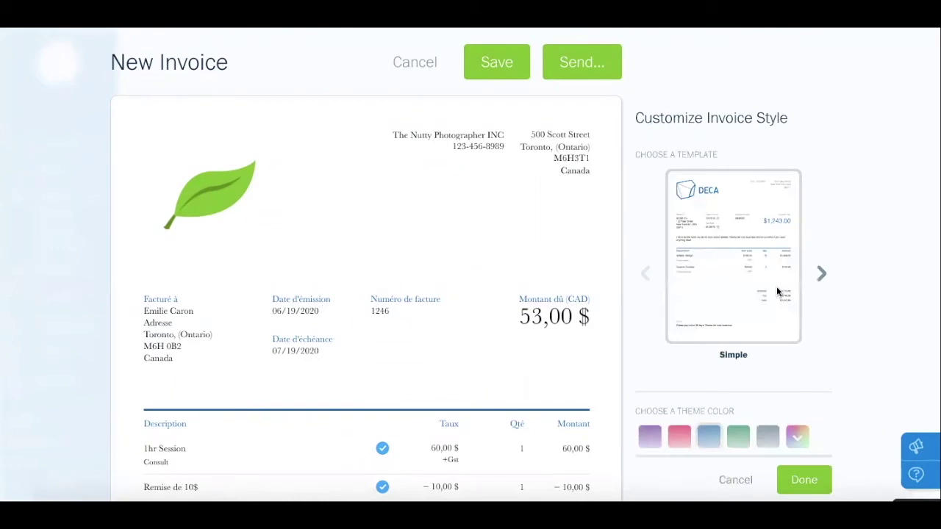
pyautogui.click(645, 283)
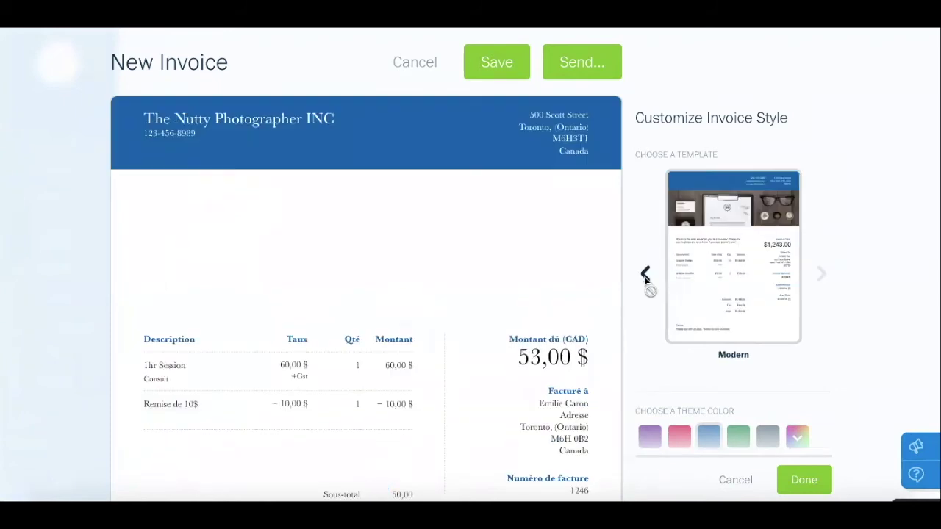
pyautogui.click(646, 283)
pyautogui.click(646, 283)
pyautogui.scroll(-1, 646, 283)
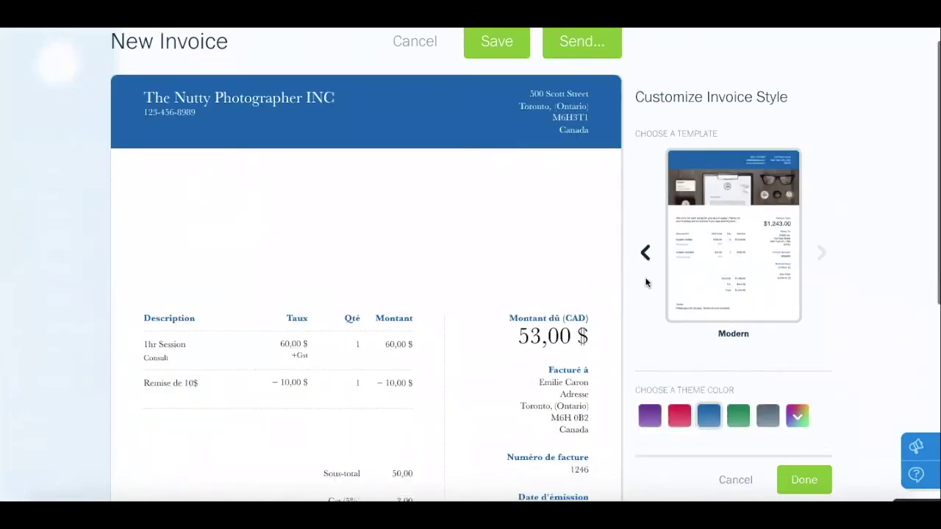
pyautogui.click(739, 377)
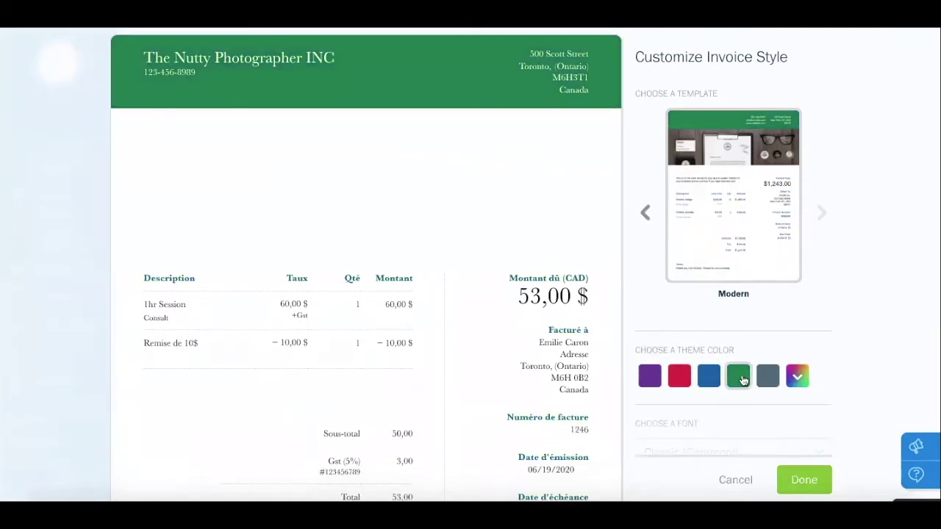
pyautogui.scroll(-1, 710, 334)
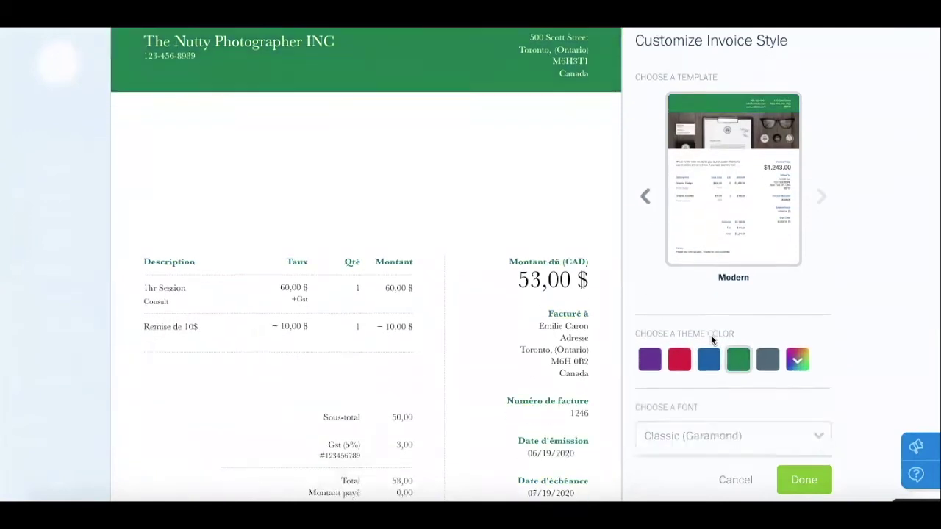
pyautogui.click(693, 404)
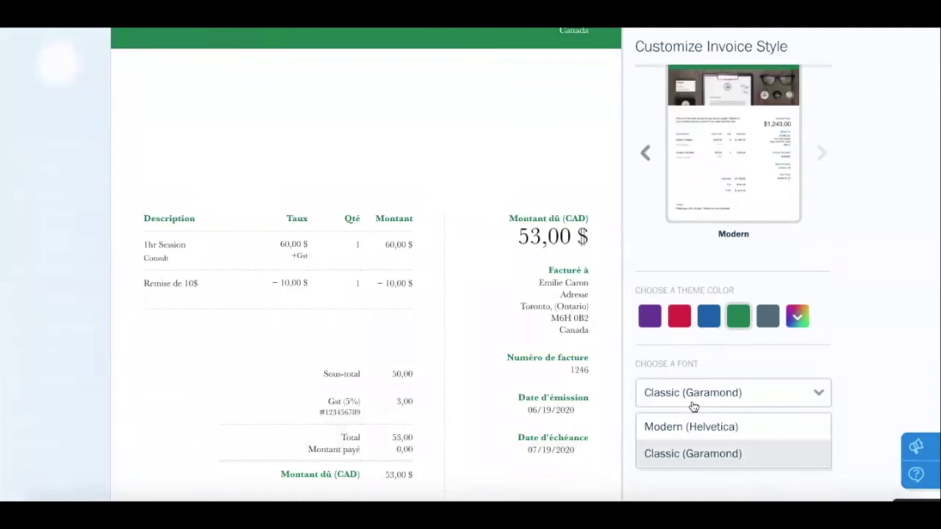
pyautogui.click(693, 403)
pyautogui.scroll(2, 693, 401)
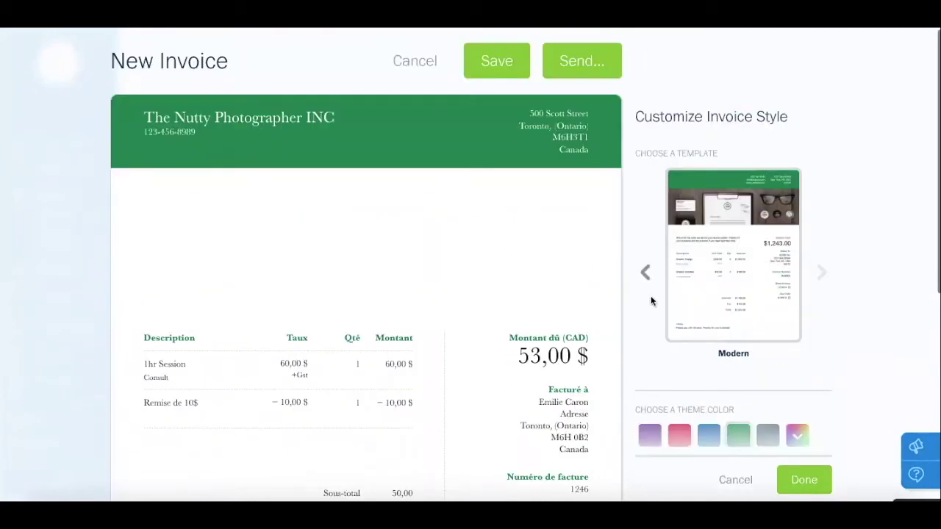
pyautogui.click(645, 275)
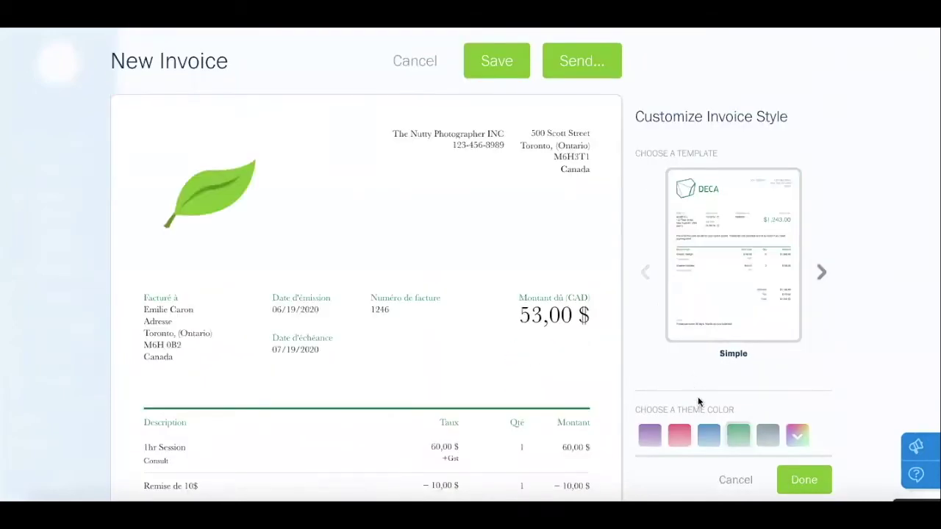
pyautogui.click(709, 435)
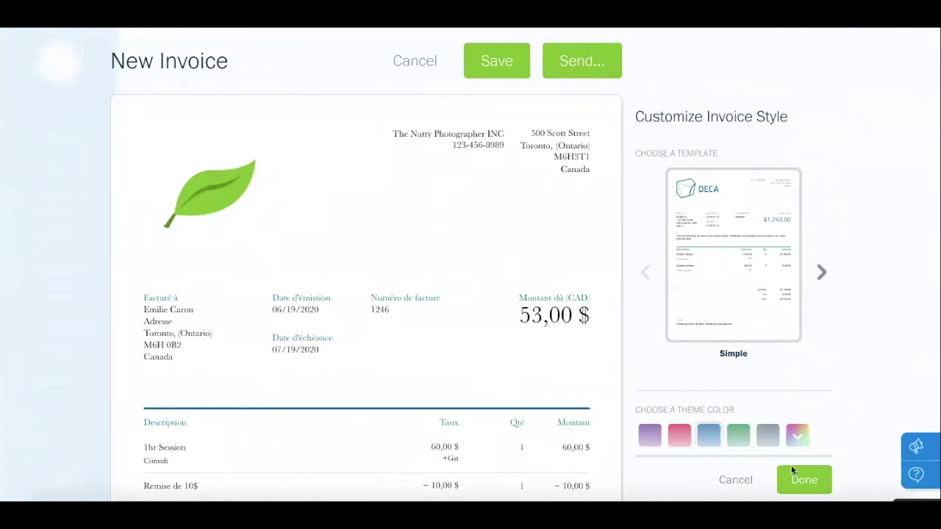
pyautogui.click(802, 483)
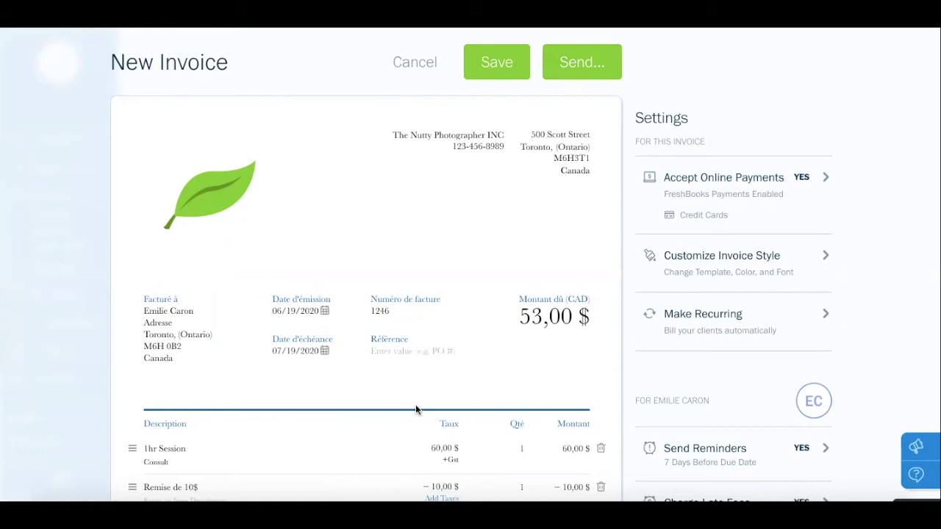
# Save invoice 1246 and open it from the Invoices list as a $53.00 draft
pyautogui.click(506, 63)
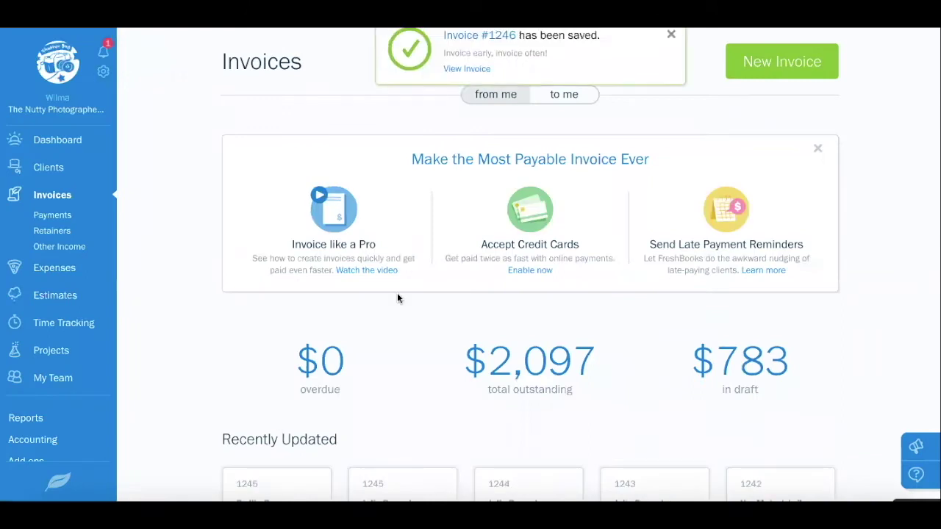
pyautogui.scroll(-3, 397, 304)
pyautogui.scroll(-2, 398, 311)
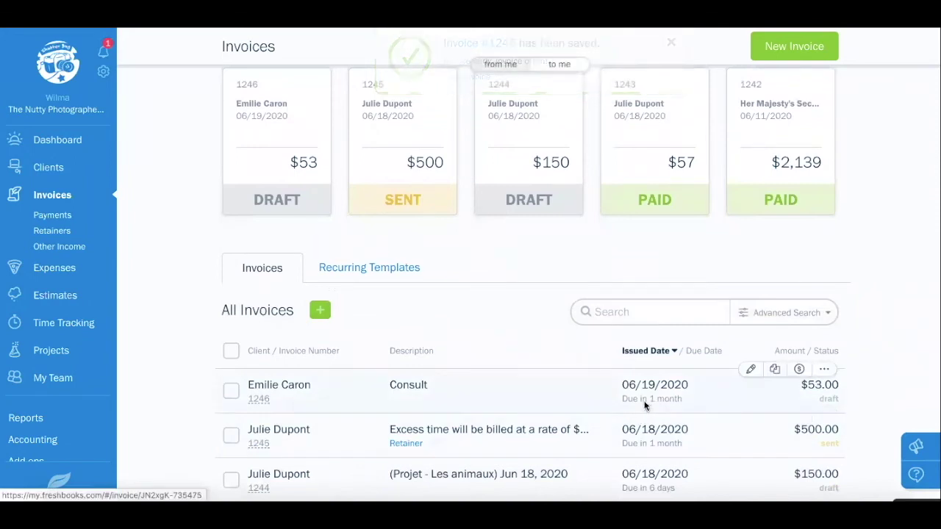
pyautogui.click(646, 406)
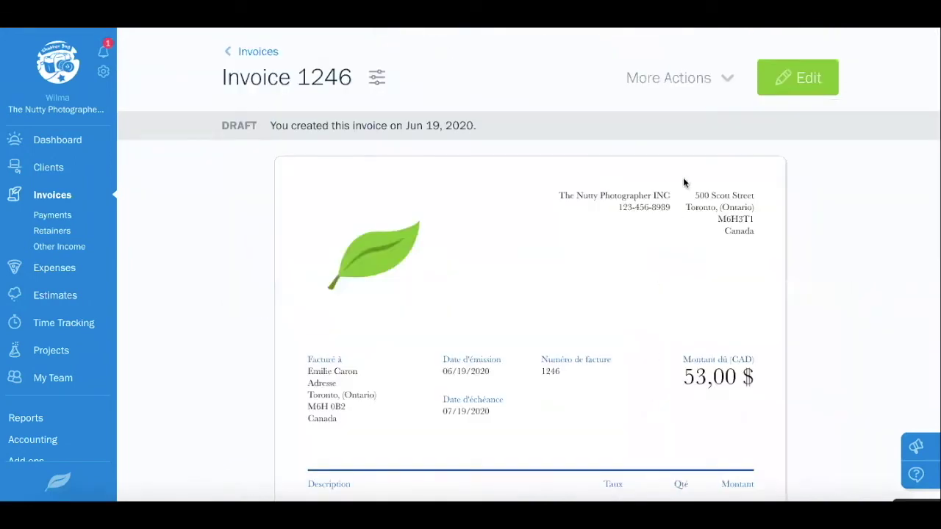
# Edit invoice 1246, cancel the e-mail send form, and re-save it as a draft
pyautogui.click(710, 79)
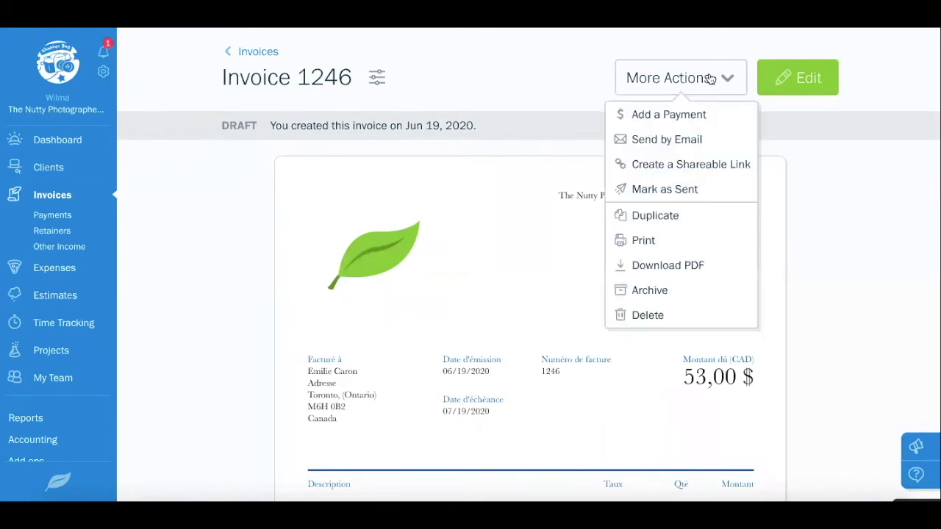
pyautogui.click(805, 87)
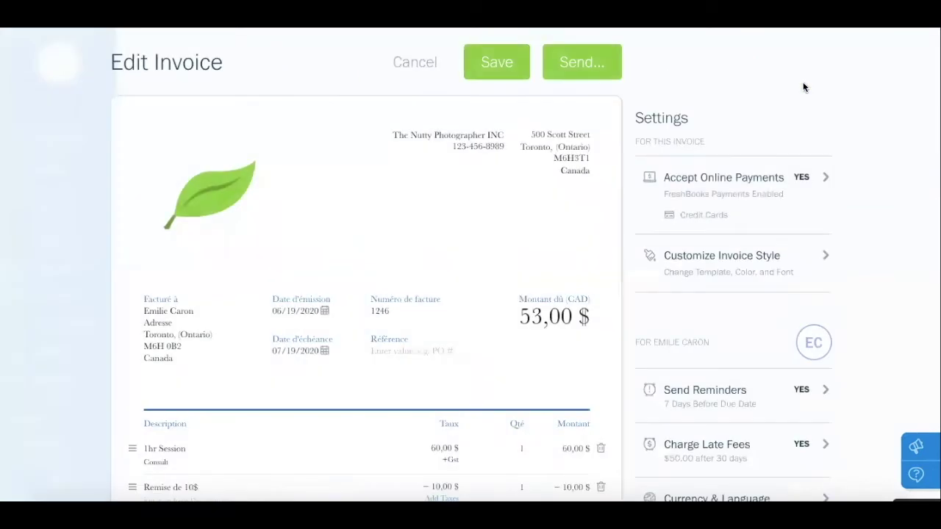
pyautogui.click(578, 79)
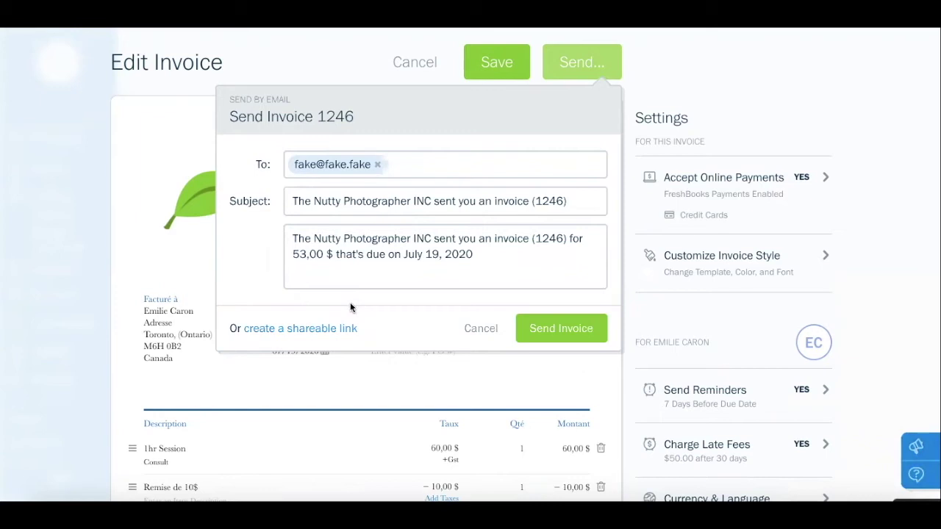
pyautogui.click(480, 328)
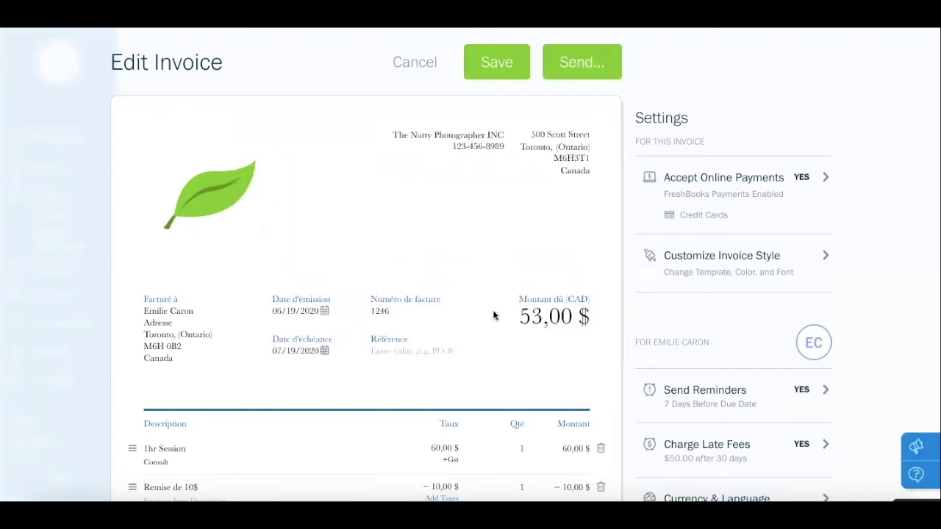
pyautogui.click(494, 67)
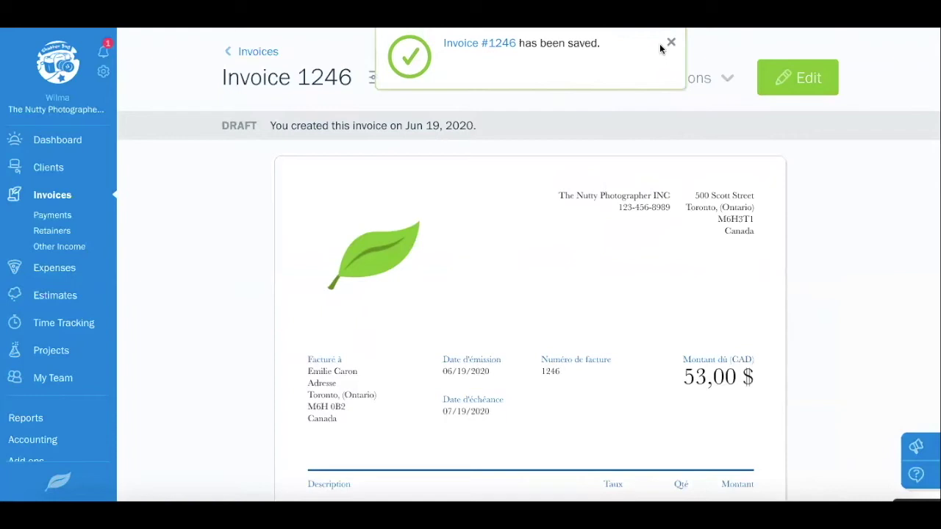
# Dismiss the saved notice, show then hide invoice 1246's history, and open More Actions
pyautogui.click(670, 45)
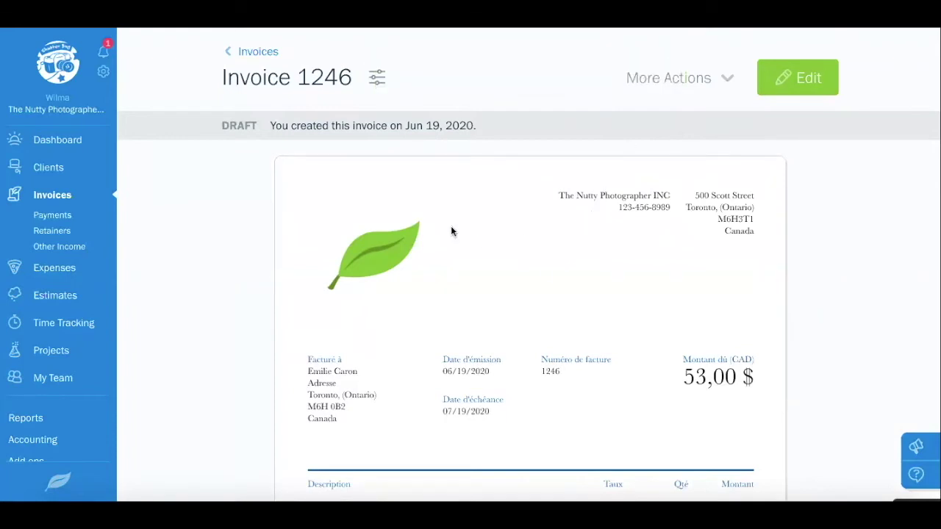
pyautogui.moveTo(502, 128)
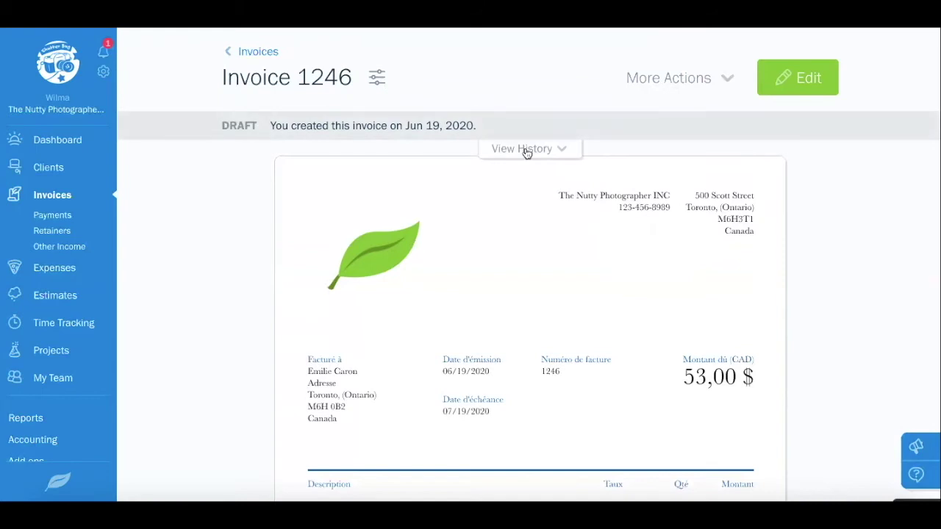
pyautogui.click(530, 150)
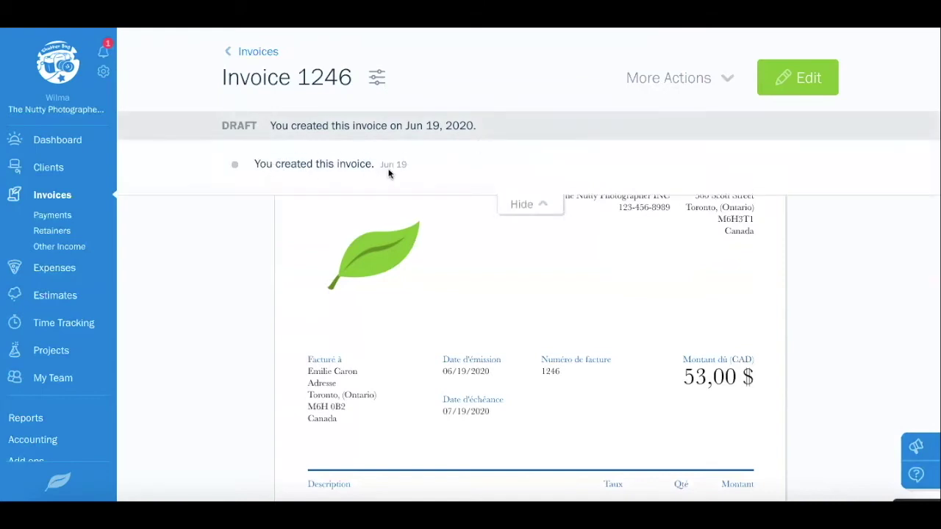
pyautogui.click(536, 204)
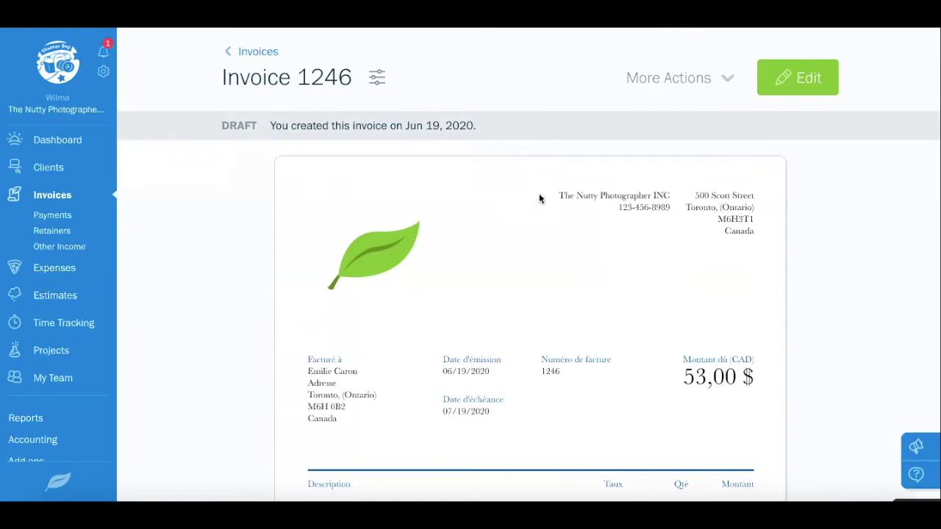
pyautogui.click(727, 79)
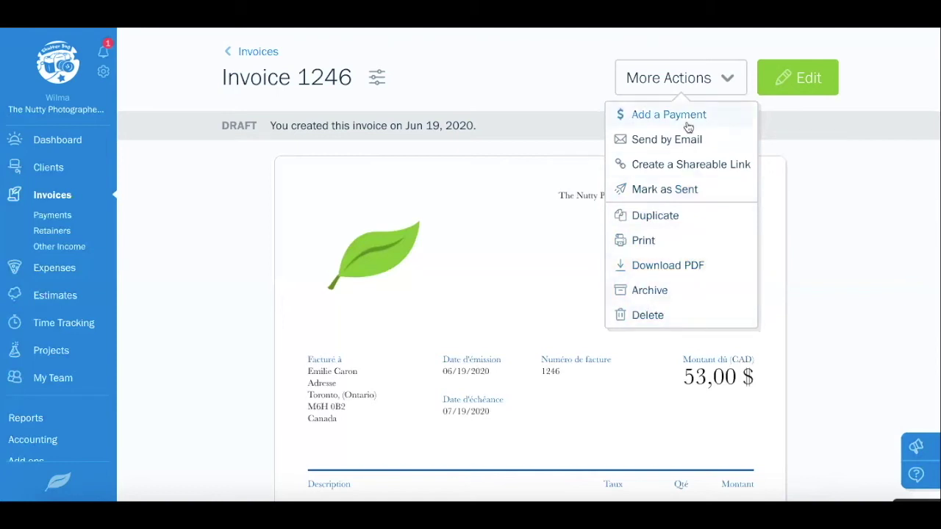
# Record a 53,00 $ Bank Transfer payment, marking invoice 1246 Paid in Full
pyautogui.click(669, 115)
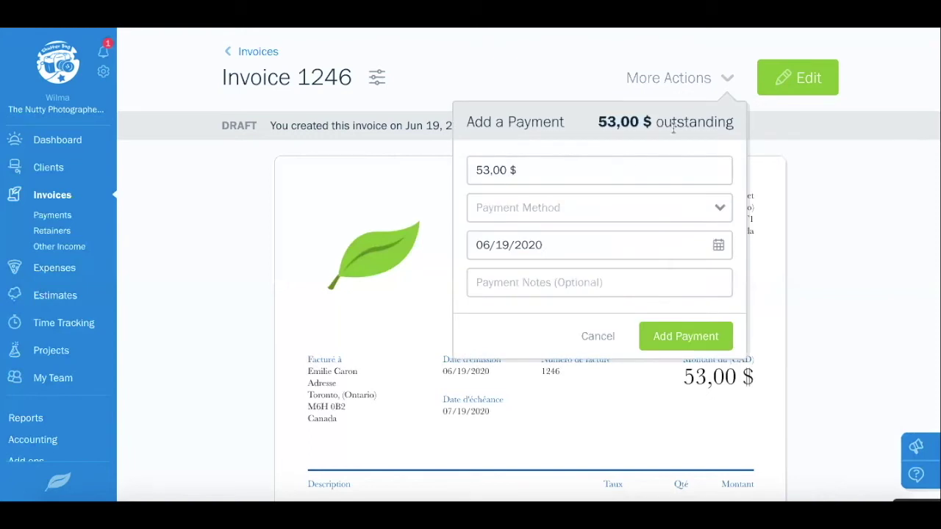
pyautogui.click(601, 210)
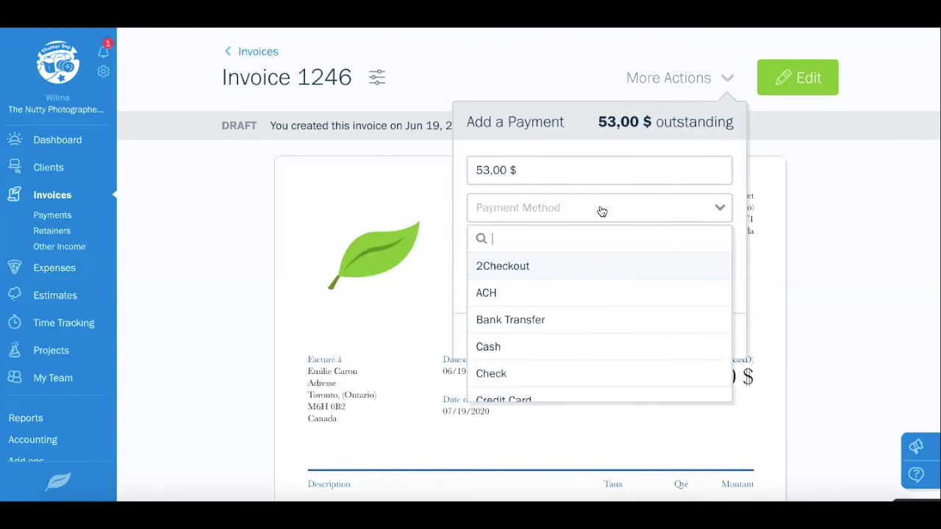
pyautogui.click(557, 319)
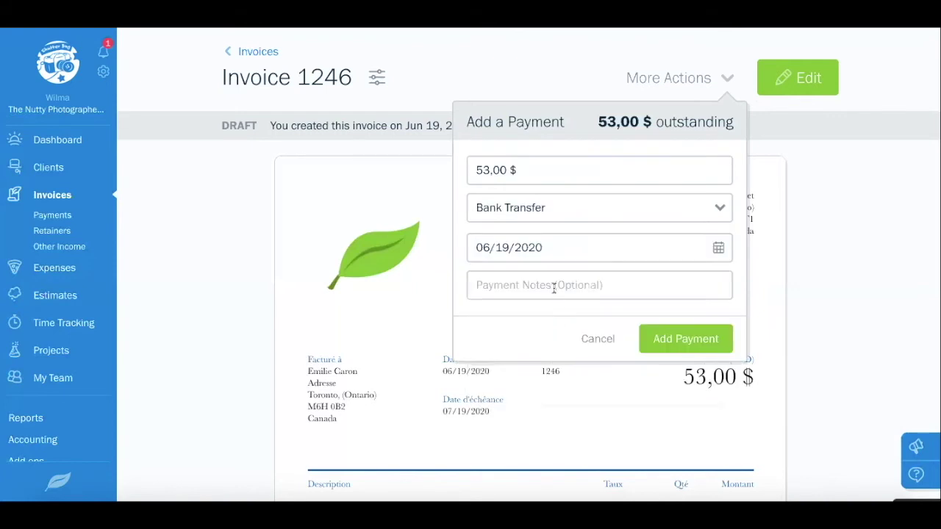
pyautogui.click(656, 344)
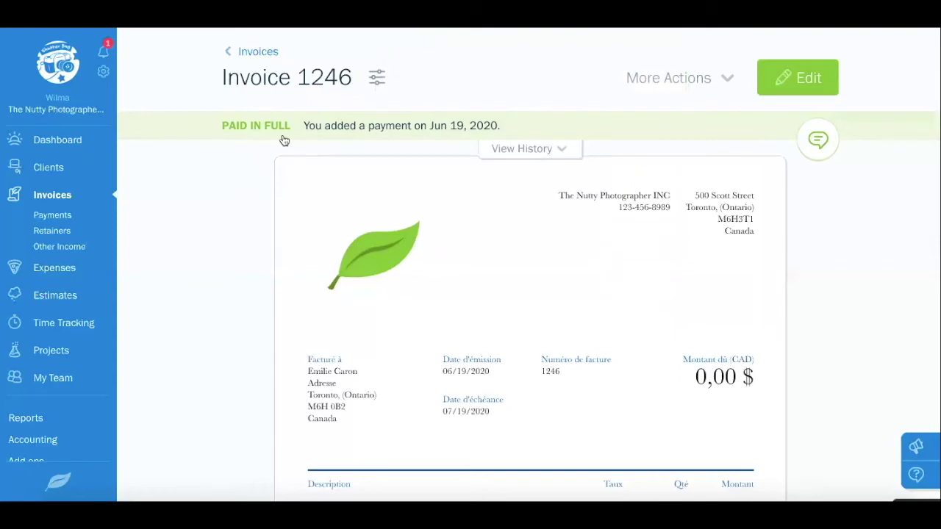
pyautogui.click(253, 53)
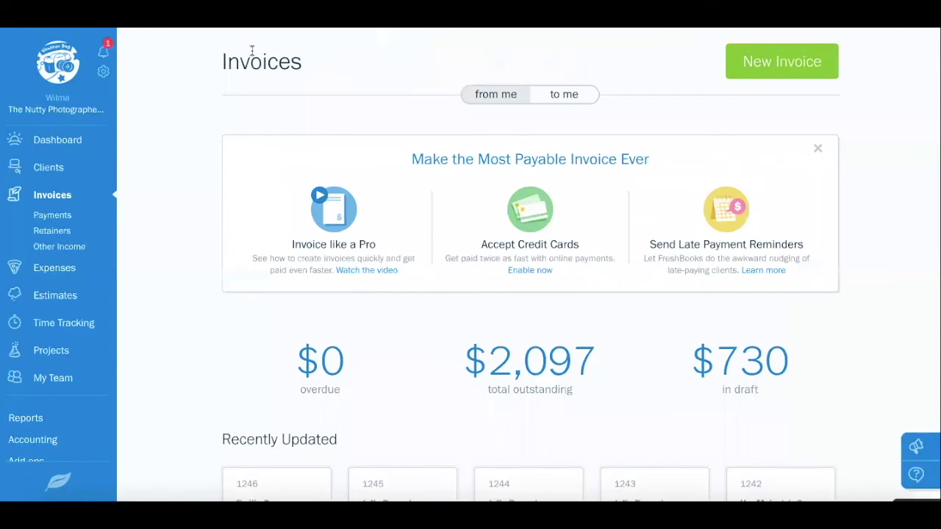
pyautogui.scroll(-1, 425, 117)
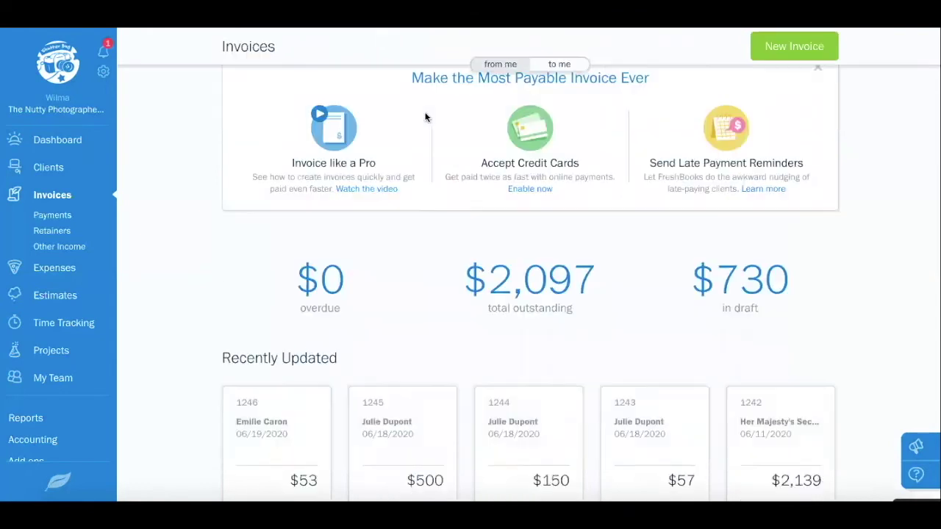
pyautogui.scroll(-5, 424, 117)
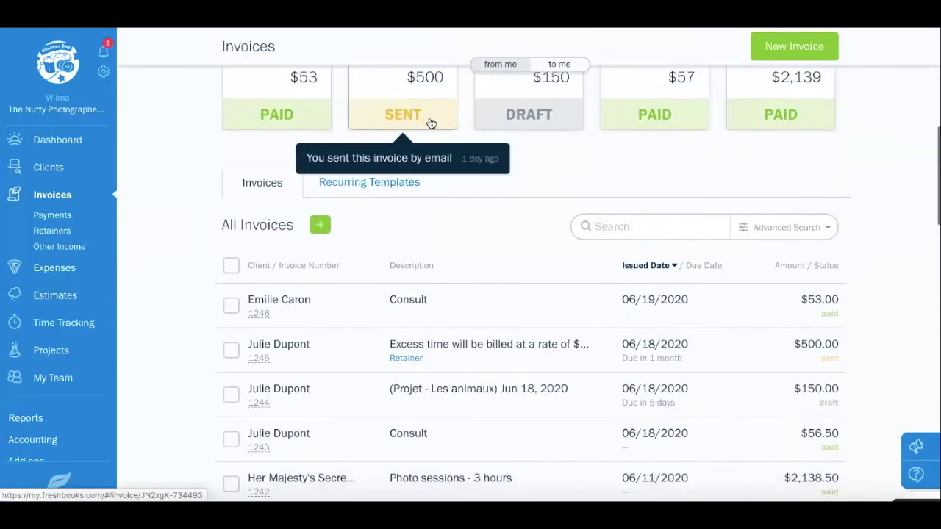
pyautogui.scroll(-1, 594, 252)
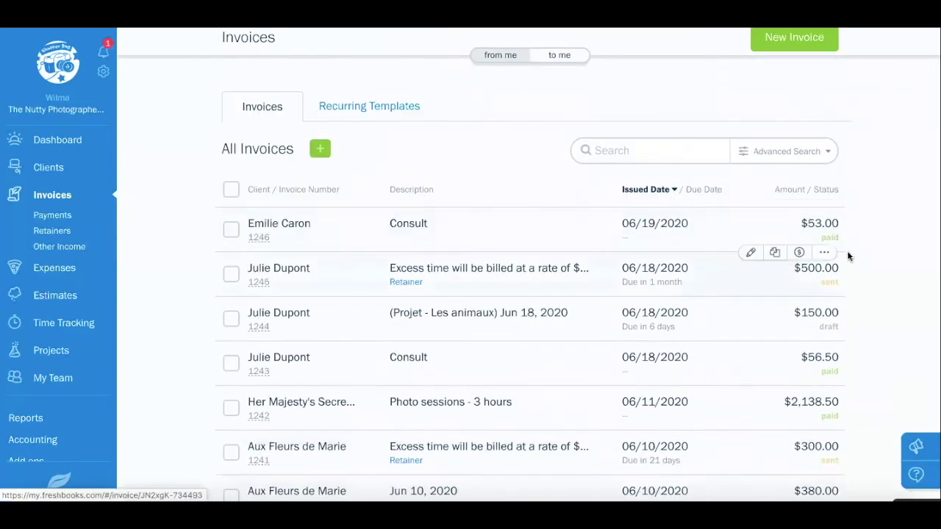
pyautogui.scroll(-1, 842, 243)
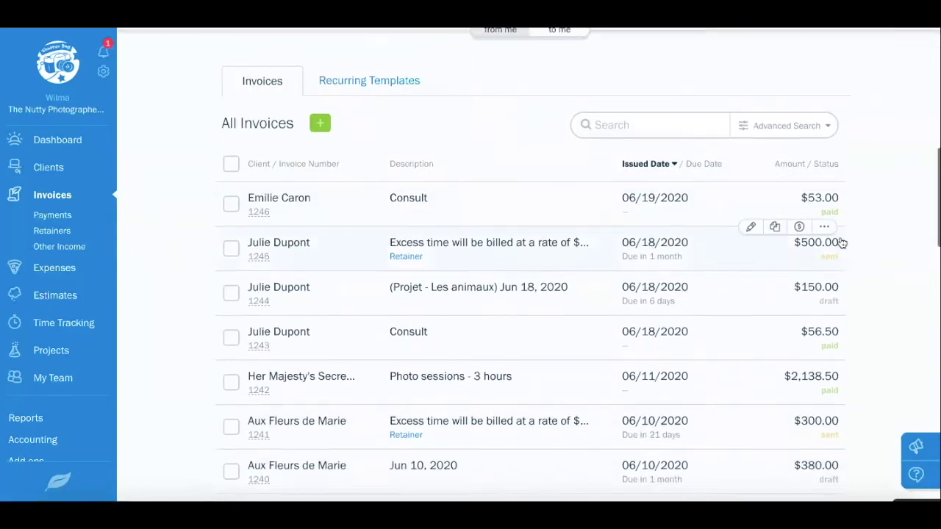
pyautogui.scroll(-1, 836, 306)
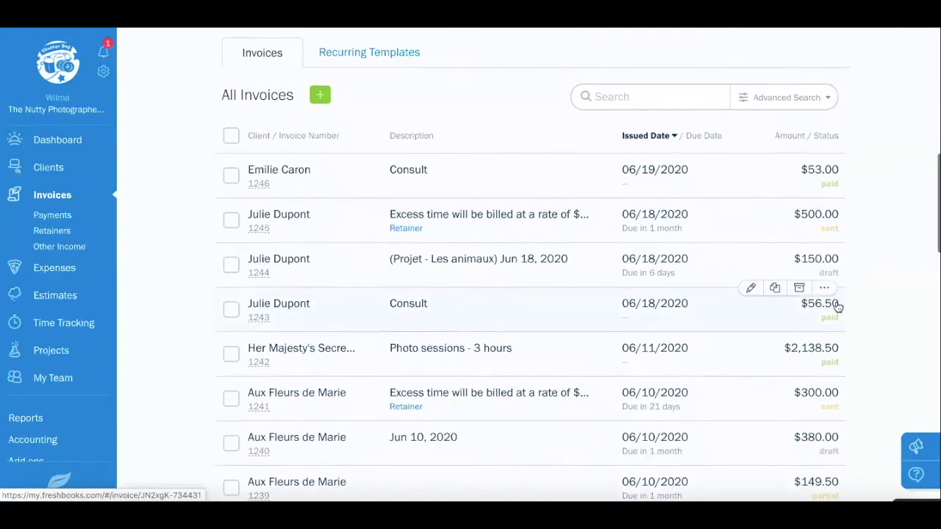
pyautogui.scroll(2, 837, 302)
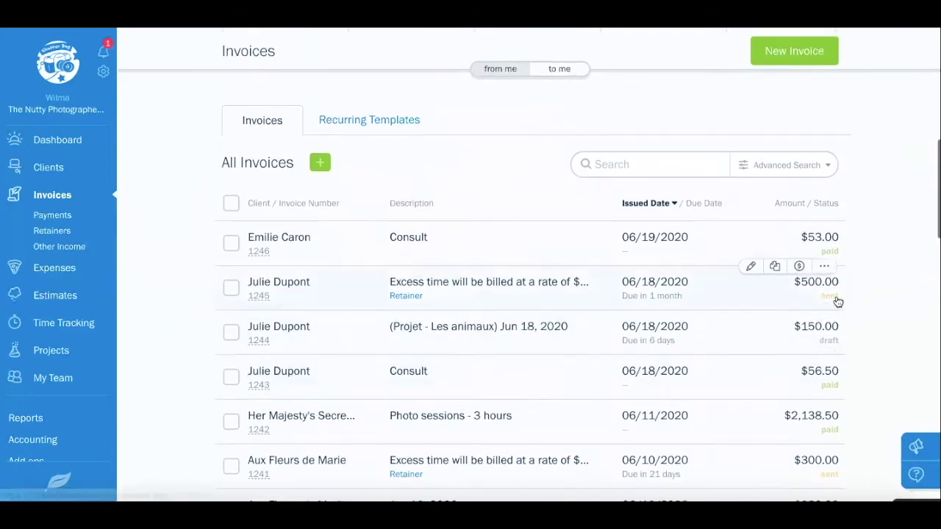
pyautogui.click(804, 173)
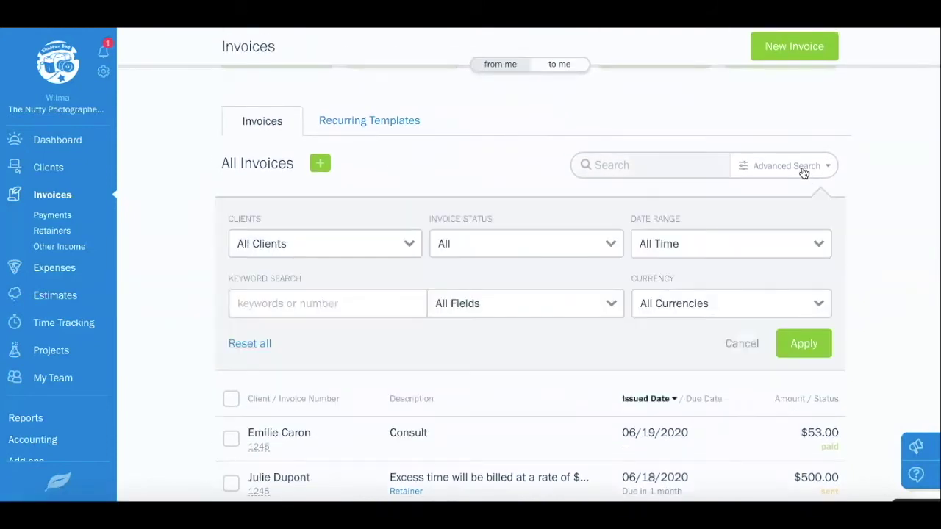
pyautogui.click(594, 243)
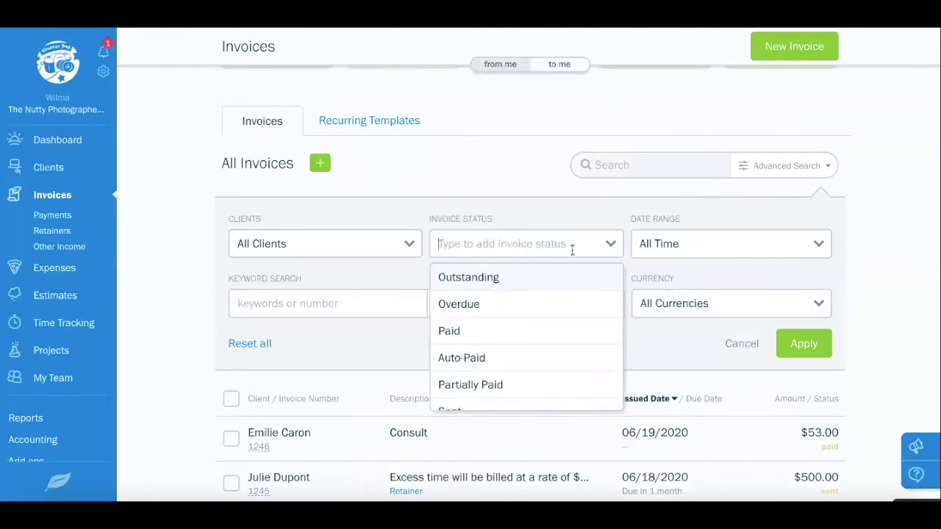
pyautogui.click(528, 277)
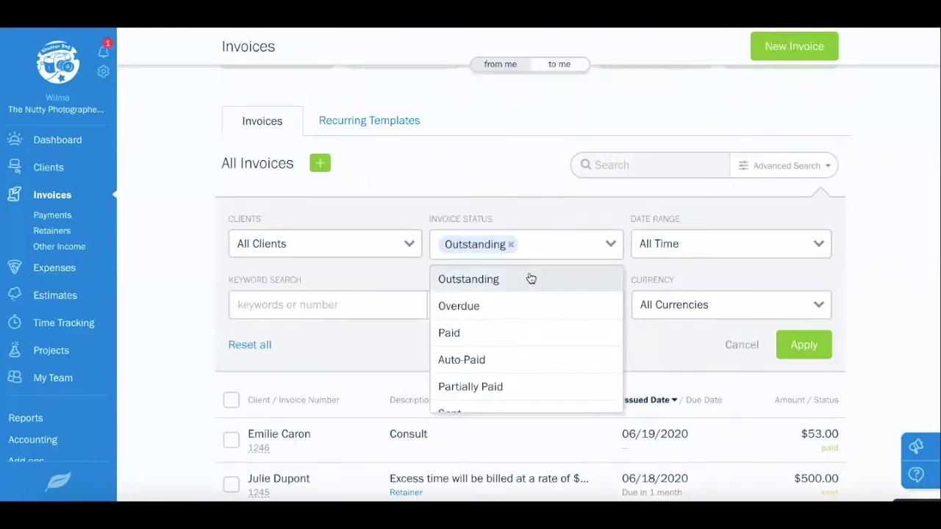
pyautogui.click(810, 349)
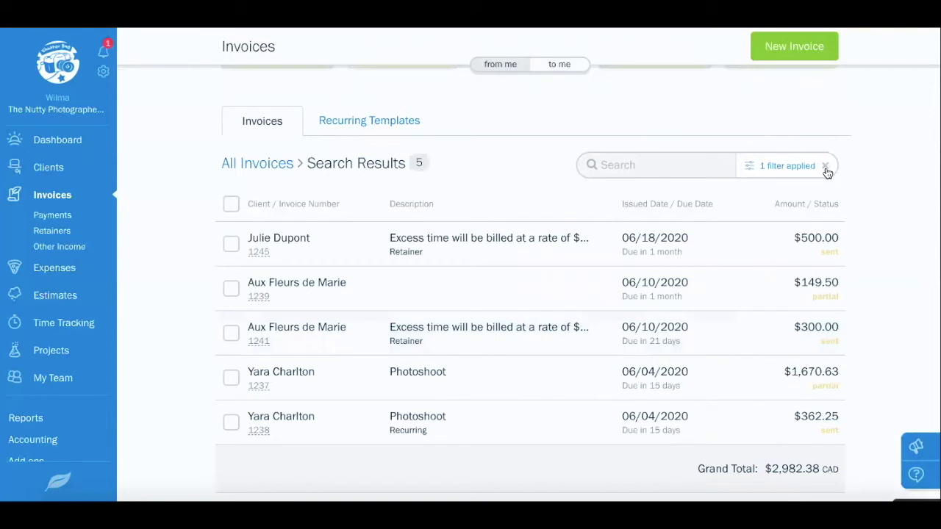
pyautogui.click(826, 168)
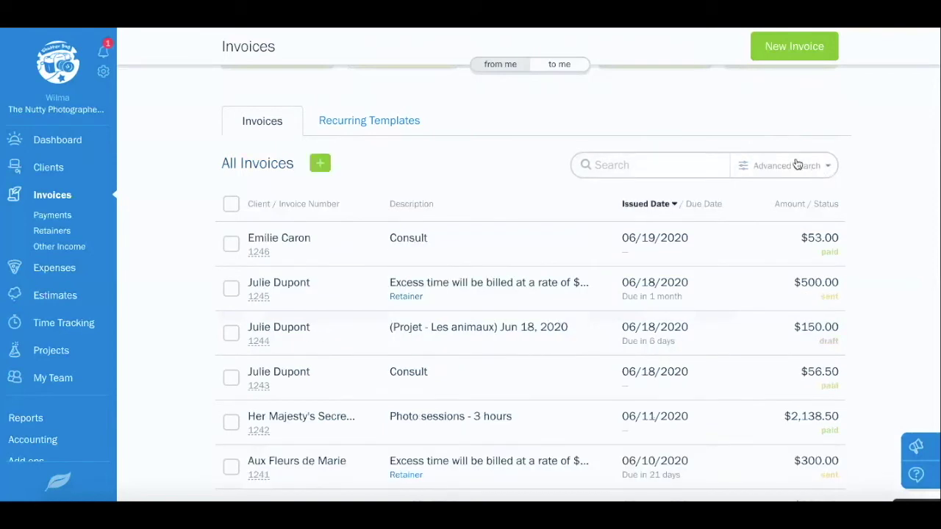
pyautogui.click(440, 245)
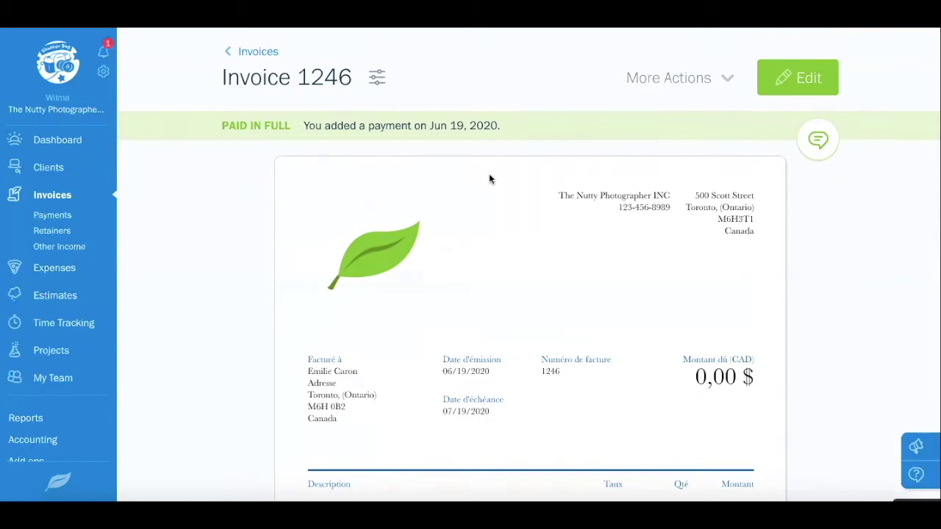
# Duplicate invoice 1246 as 1247 and delete its Remise de 10$ line, leaving 63,00 $
pyautogui.click(723, 81)
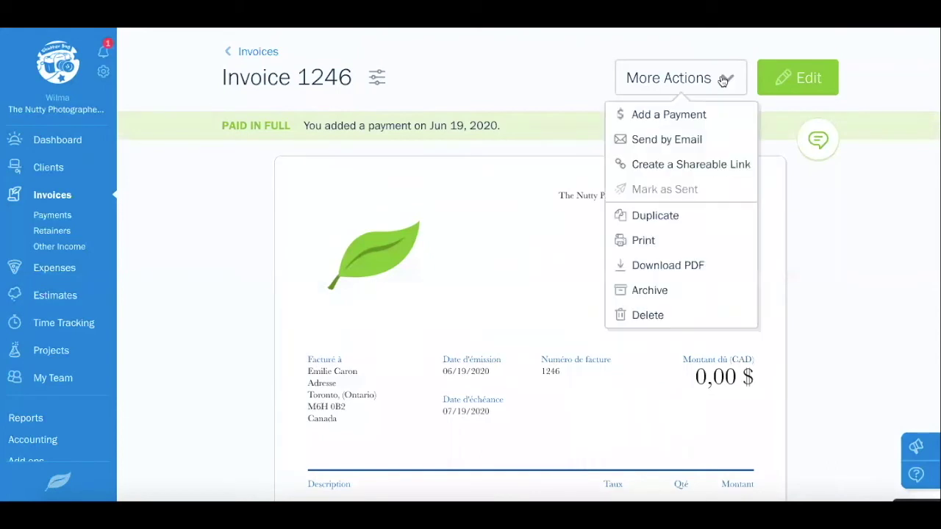
pyautogui.click(681, 216)
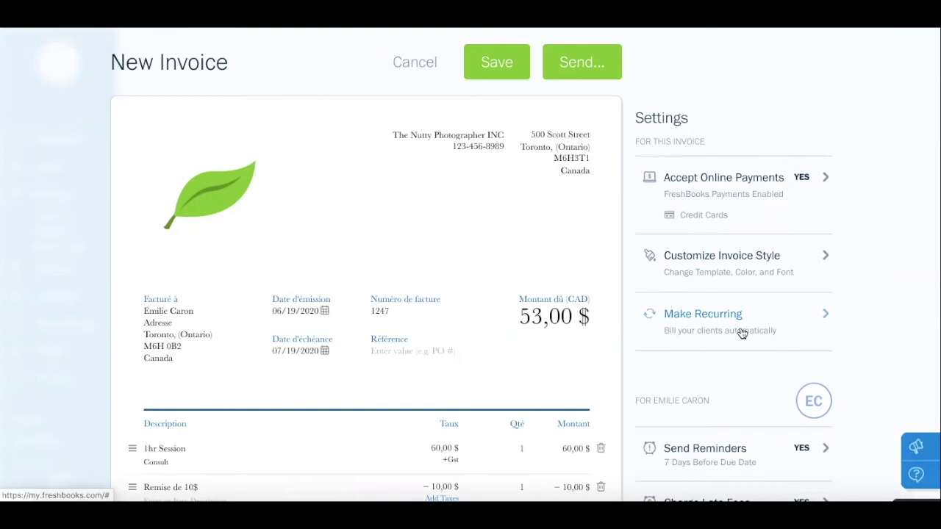
pyautogui.scroll(-1, 548, 367)
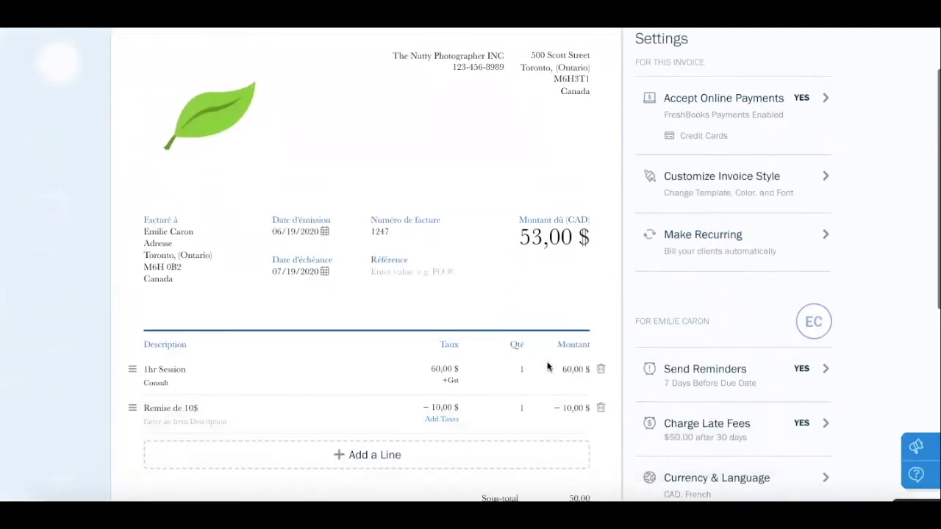
pyautogui.click(600, 404)
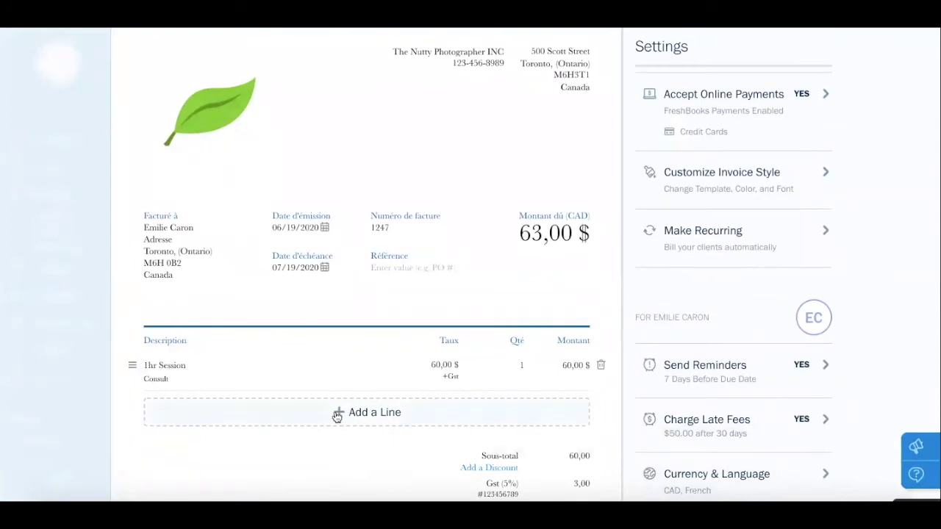
pyautogui.click(731, 232)
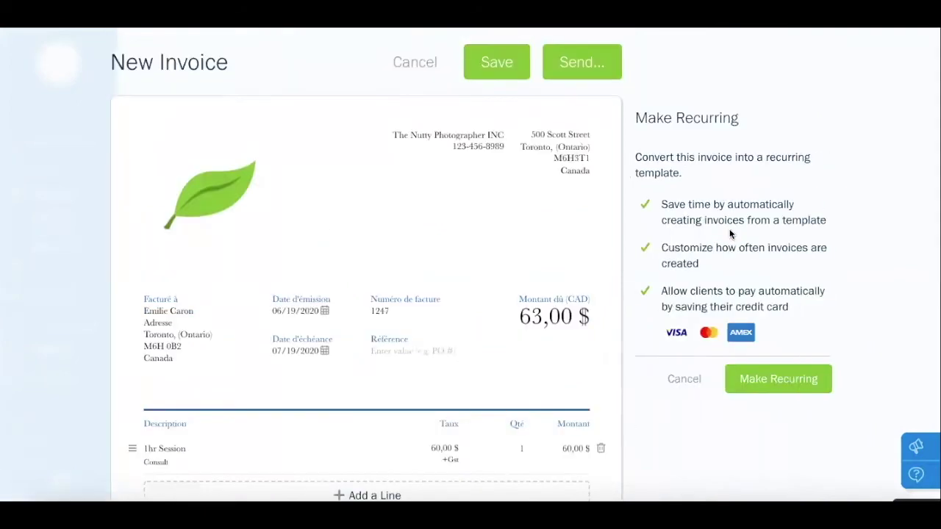
# Make invoice 1247 recurring with the next issue date July 19, 2020
pyautogui.click(776, 379)
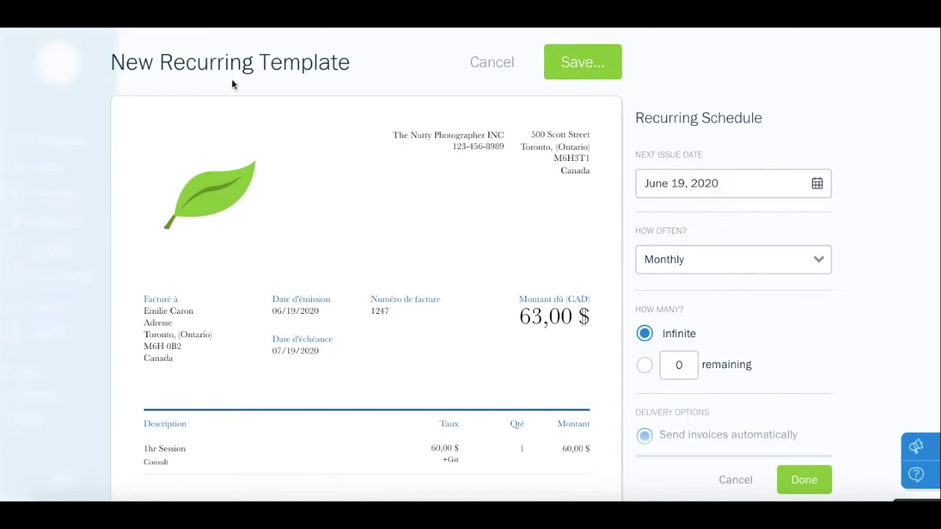
pyautogui.click(471, 73)
pyautogui.click(818, 184)
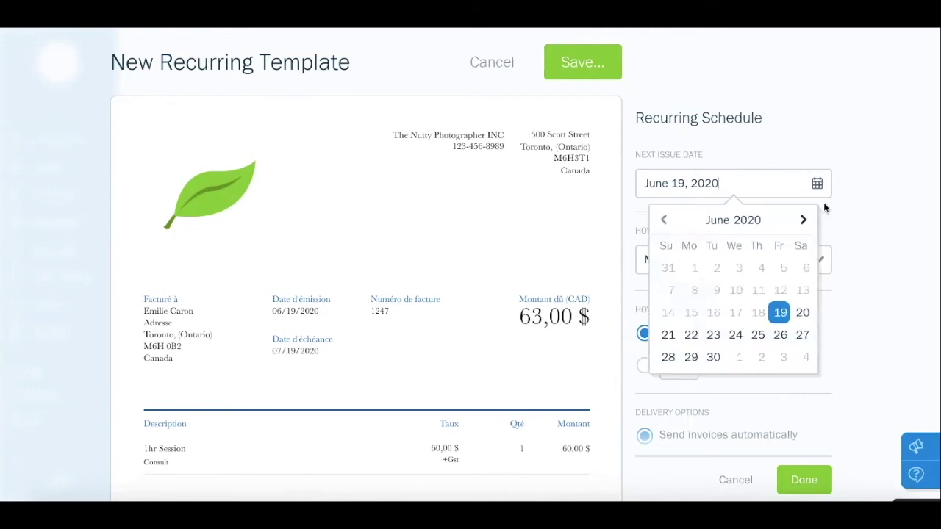
pyautogui.click(804, 220)
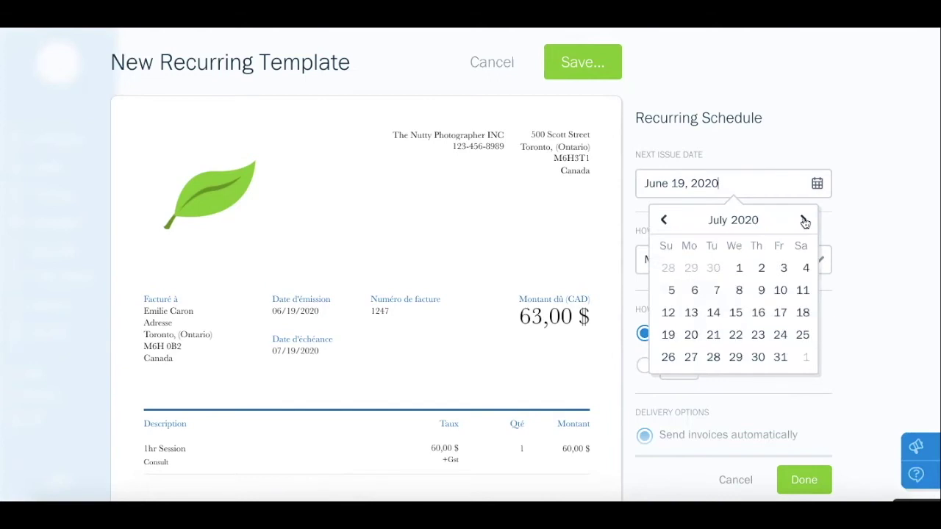
pyautogui.click(668, 335)
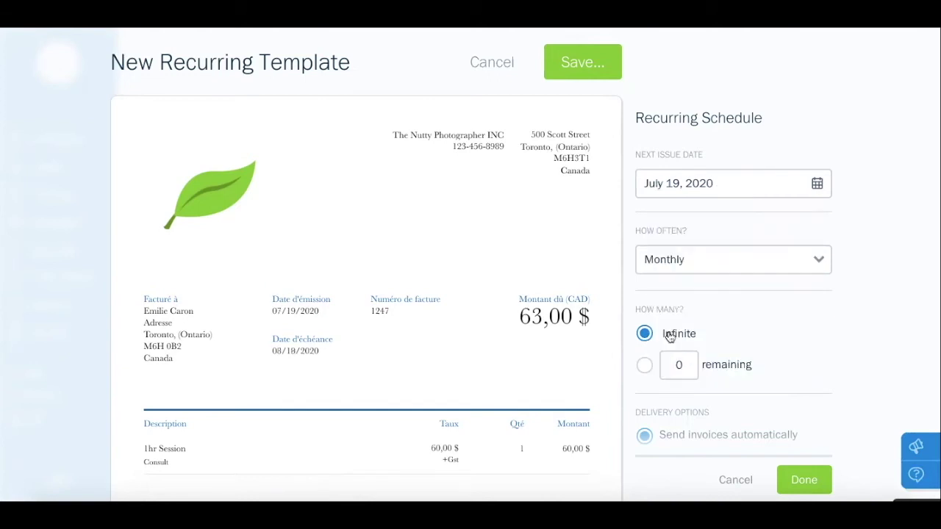
pyautogui.scroll(-1, 745, 217)
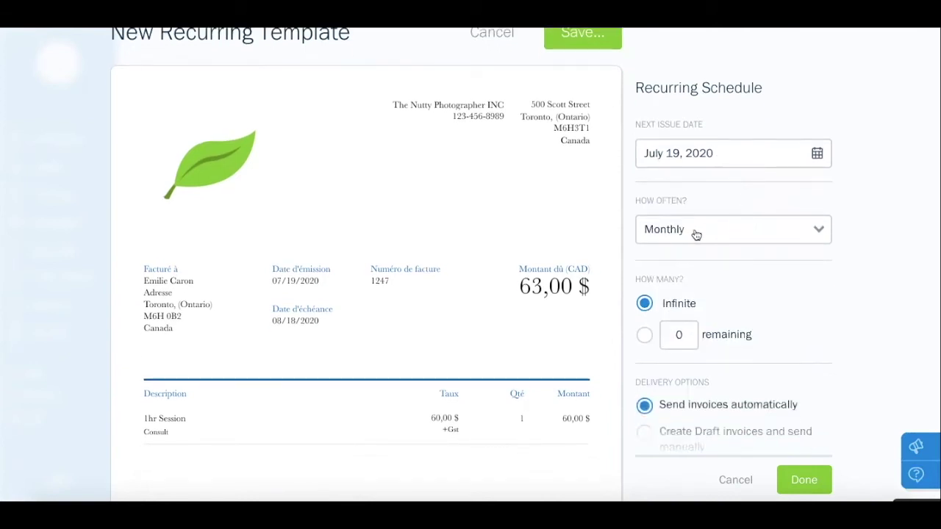
# Try a custom every-2-weeks frequency, then set the schedule back to Monthly
pyautogui.click(744, 231)
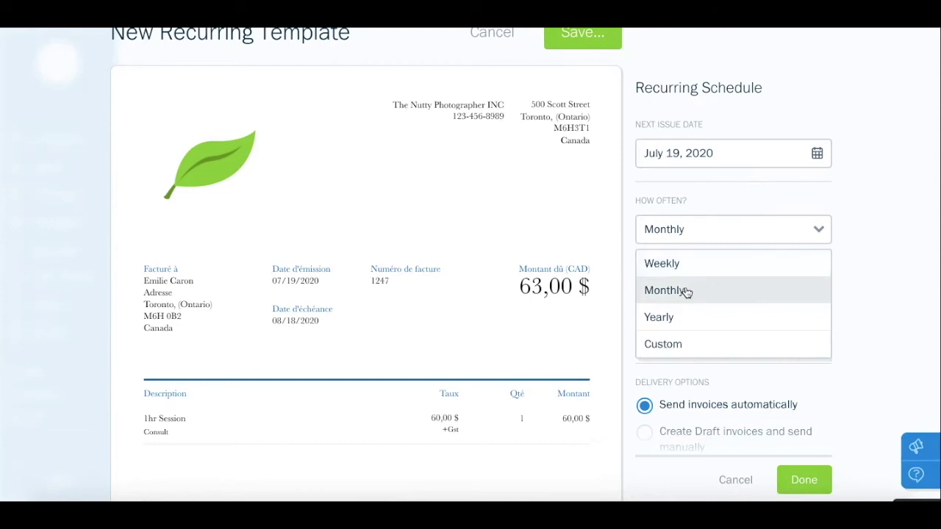
pyautogui.click(680, 345)
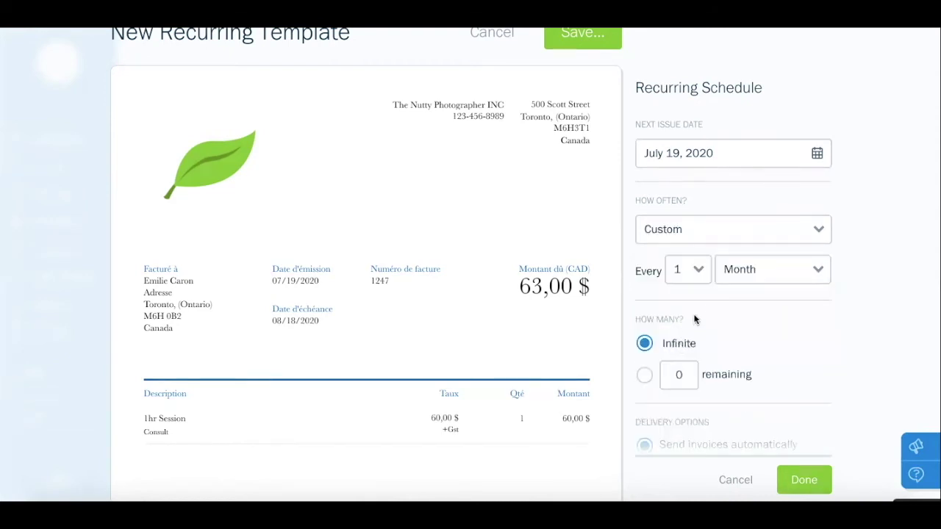
pyautogui.click(737, 275)
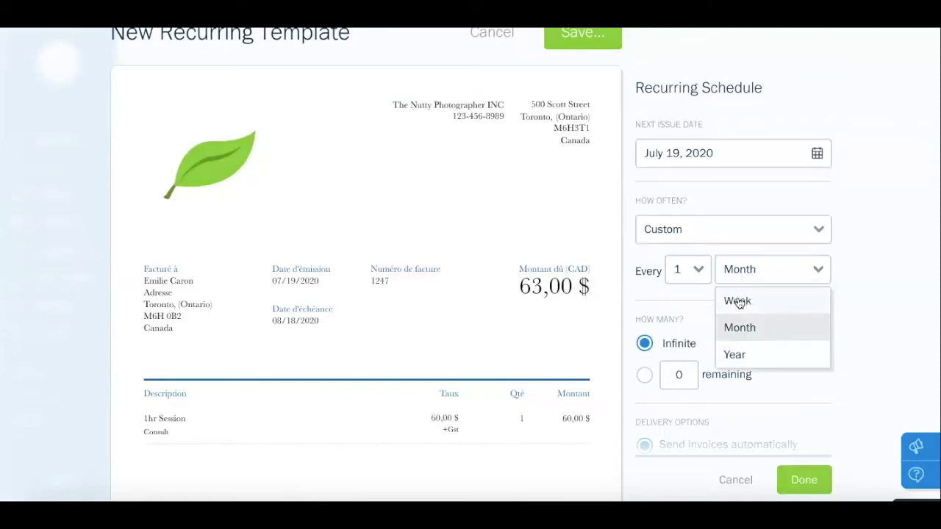
pyautogui.click(738, 302)
pyautogui.click(698, 270)
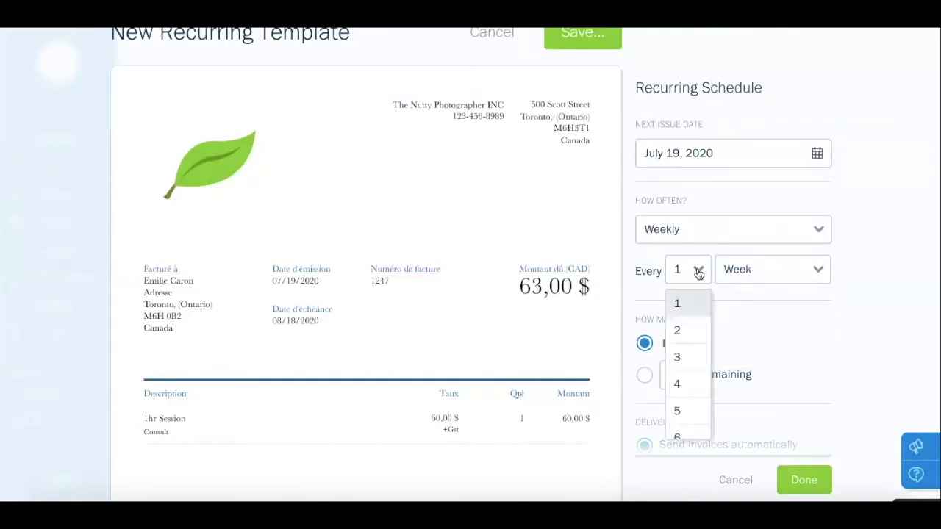
pyautogui.click(698, 330)
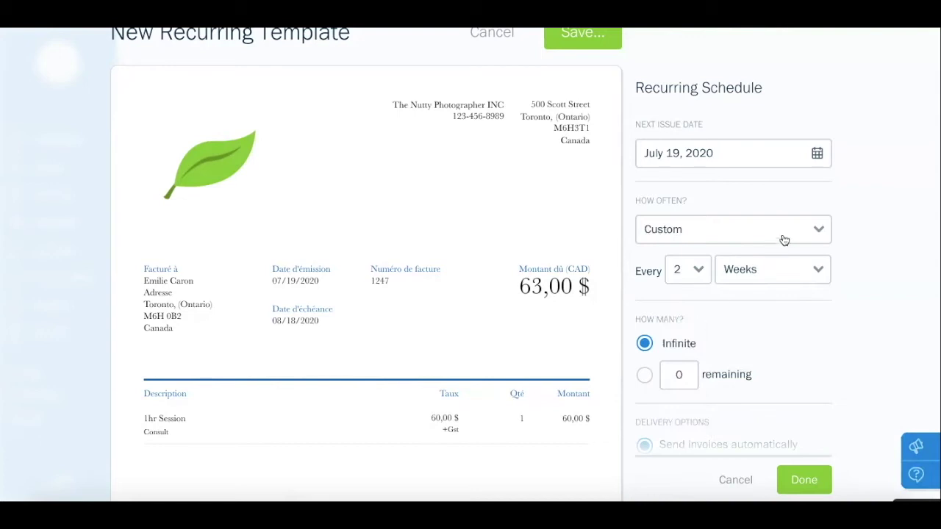
pyautogui.click(787, 239)
pyautogui.click(691, 296)
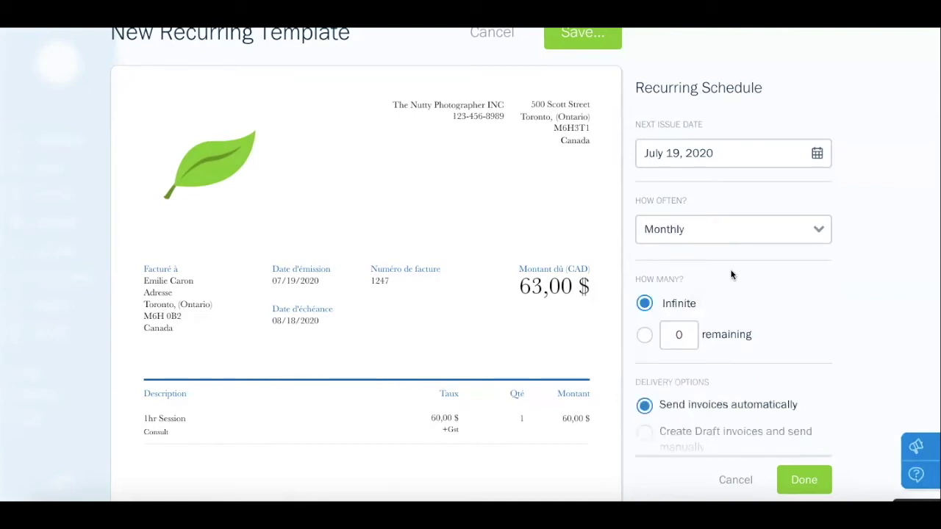
pyautogui.scroll(-2, 732, 275)
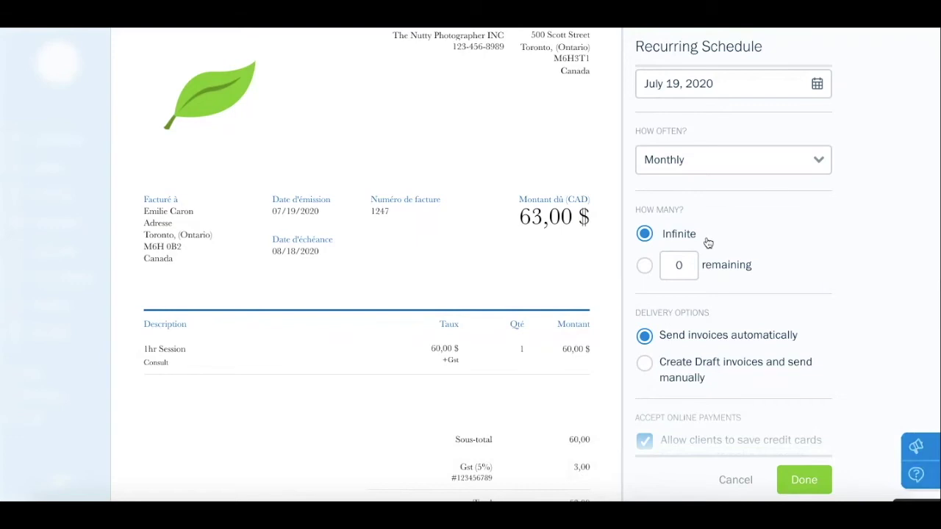
# Limit the schedule to 3 remaining invoices and confirm the recurring settings
pyautogui.click(662, 269)
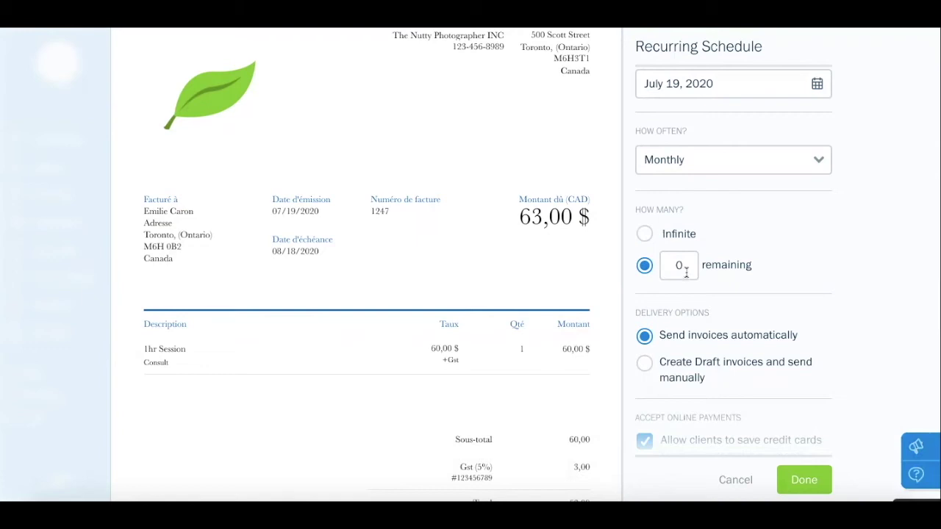
pyautogui.press('BackSpace')
pyautogui.write('3')
pyautogui.scroll(-2, 761, 275)
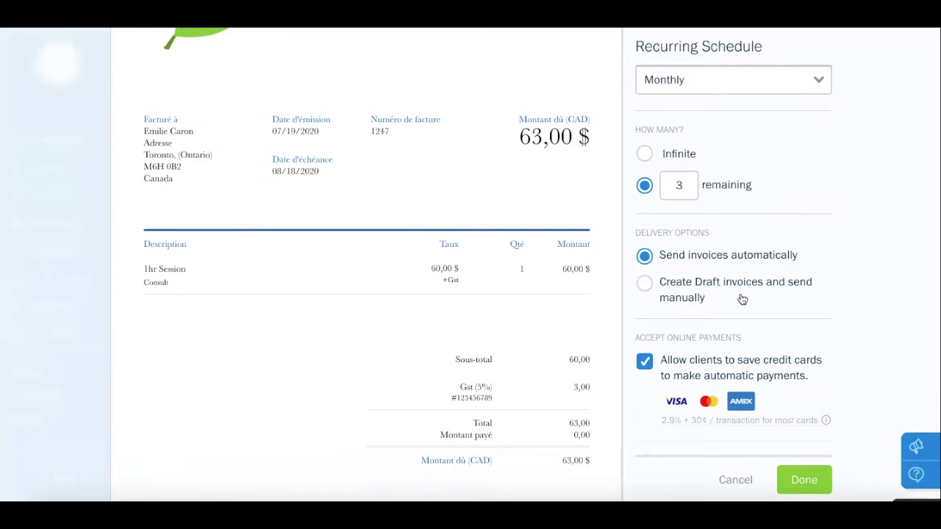
pyautogui.scroll(-2, 743, 298)
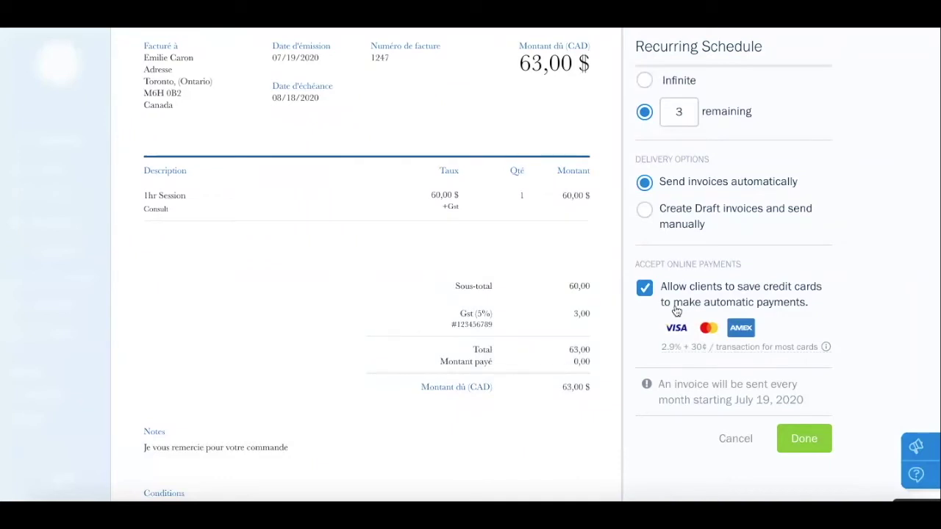
pyautogui.scroll(-1, 677, 311)
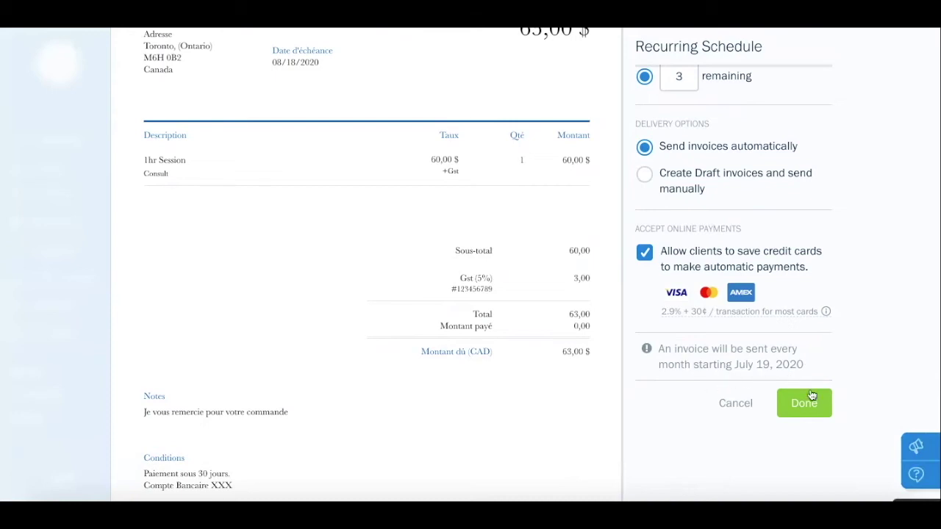
pyautogui.click(795, 411)
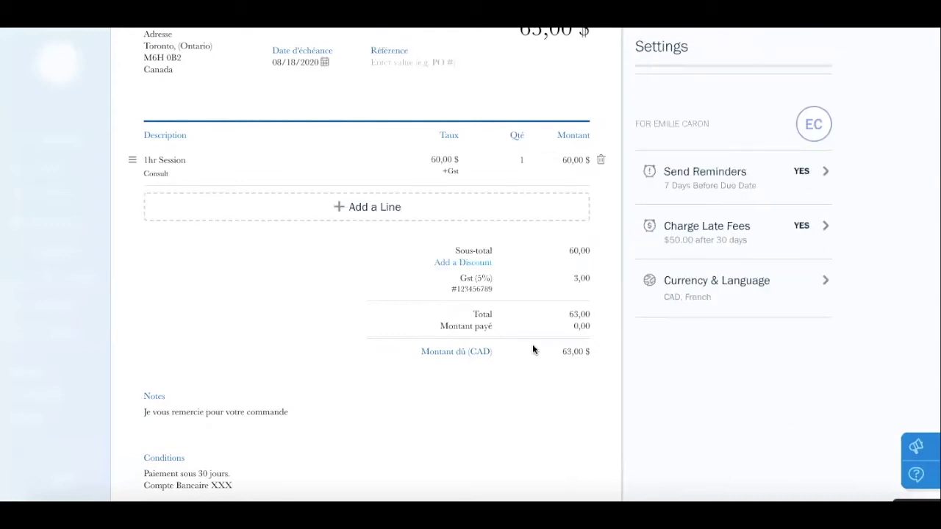
pyautogui.scroll(4, 533, 347)
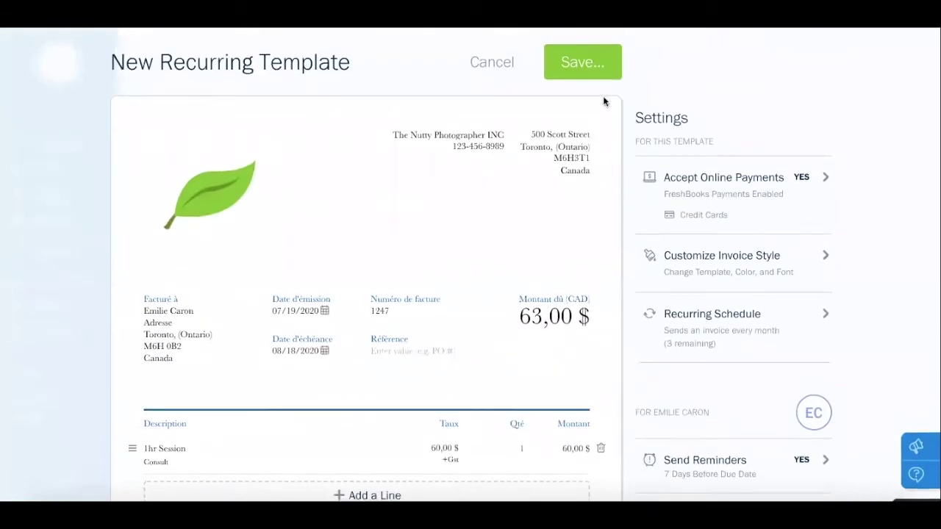
# Save the recurring template for invoice 1247 together with its recipients
pyautogui.click(587, 66)
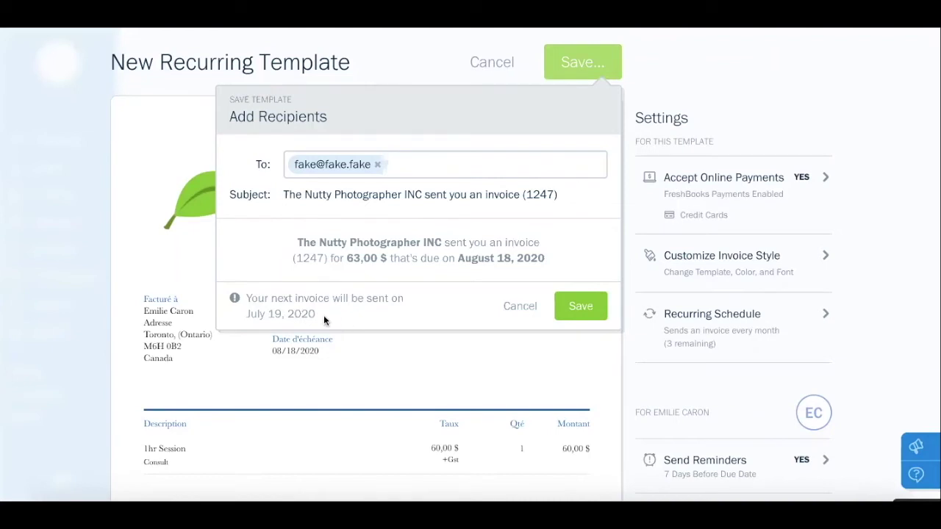
pyautogui.click(589, 312)
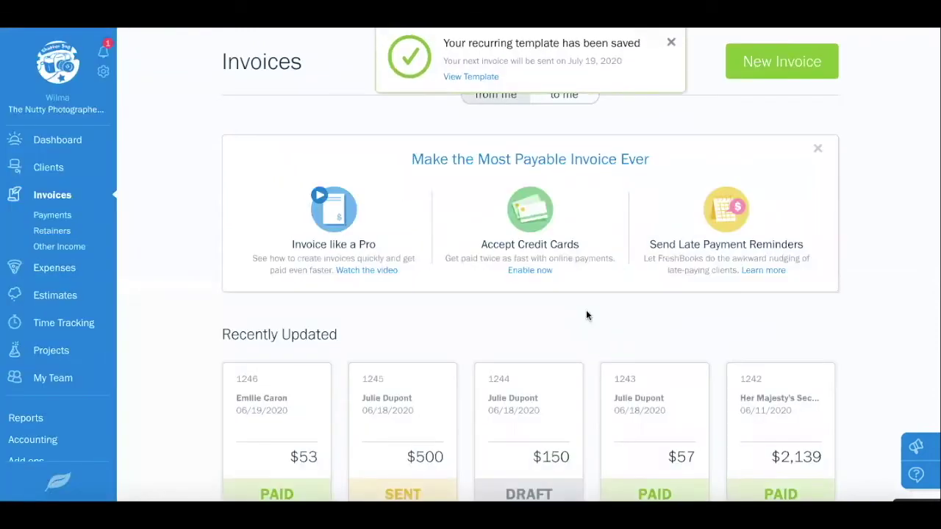
pyautogui.scroll(-3, 586, 315)
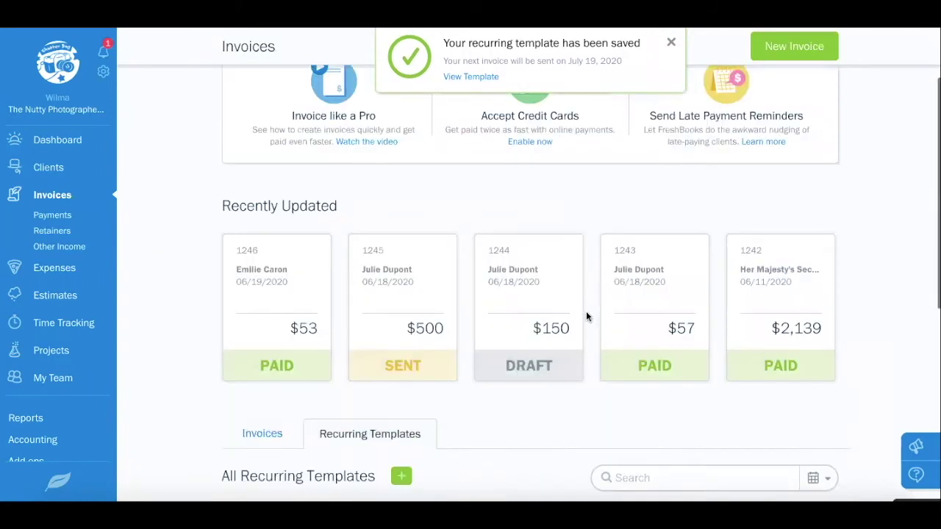
pyautogui.scroll(-3, 586, 316)
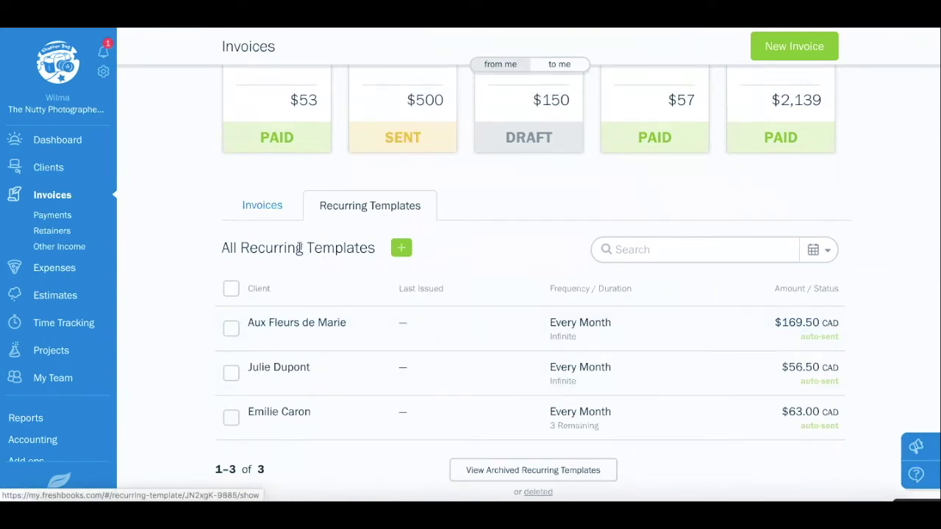
pyautogui.click(267, 208)
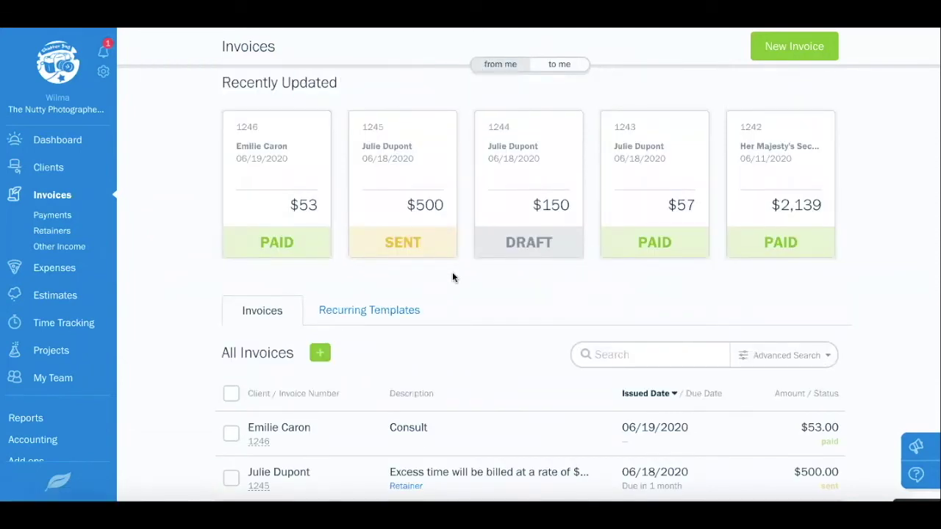
pyautogui.scroll(-5, 531, 348)
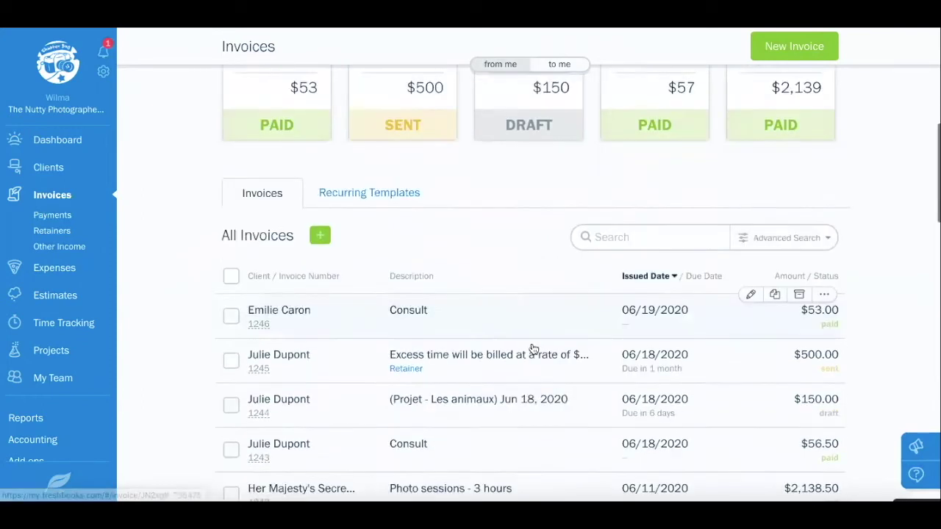
pyautogui.scroll(-4, 533, 349)
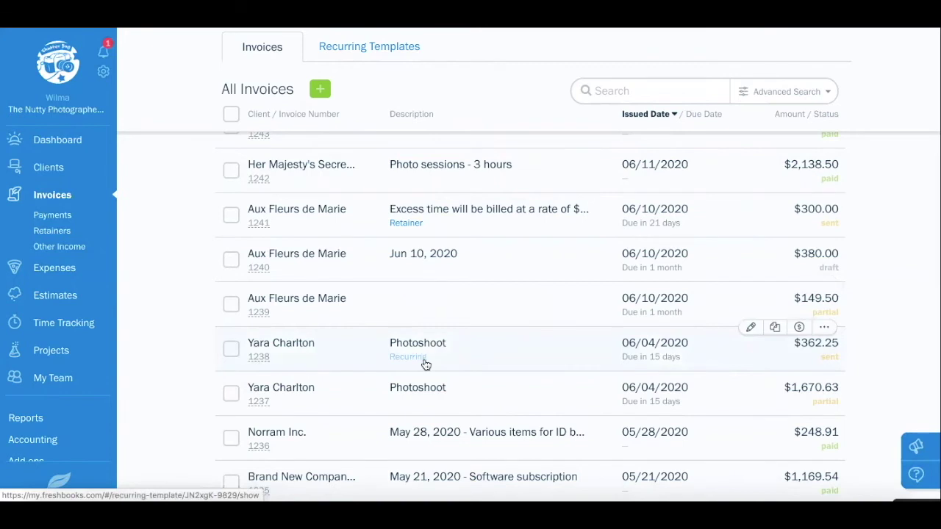
pyautogui.scroll(10, 425, 364)
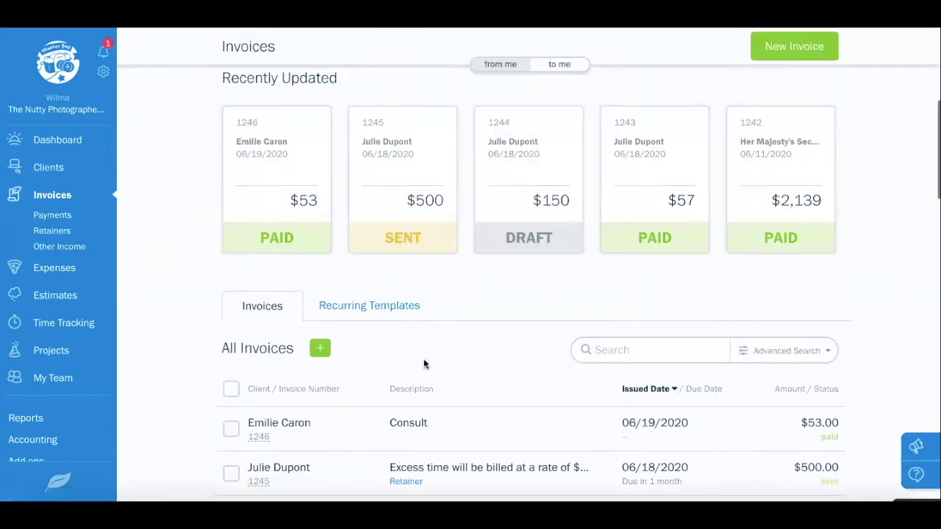
pyautogui.scroll(2, 425, 365)
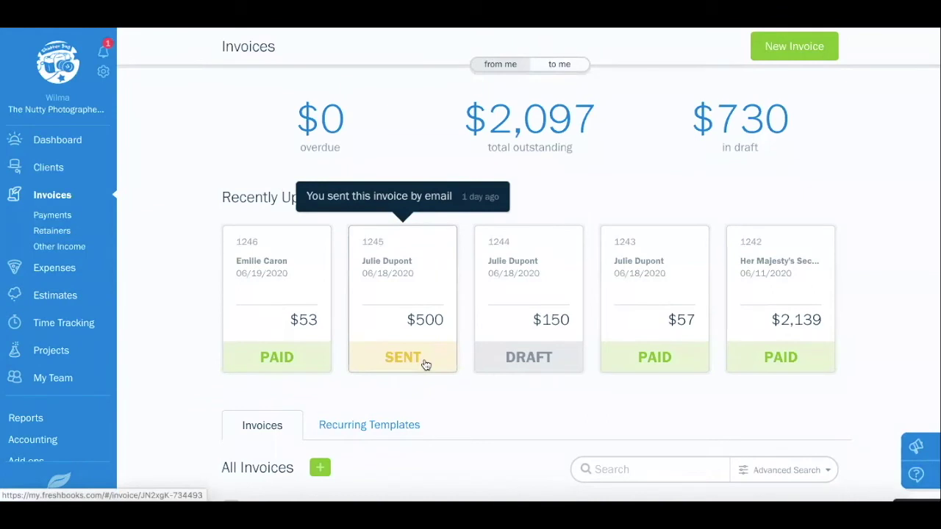
pyautogui.scroll(3, 425, 364)
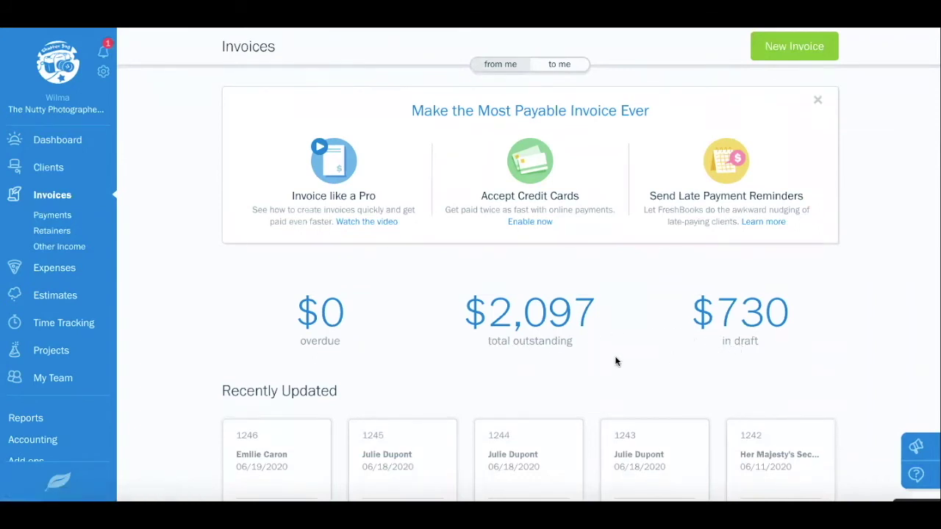
pyautogui.scroll(1, 617, 361)
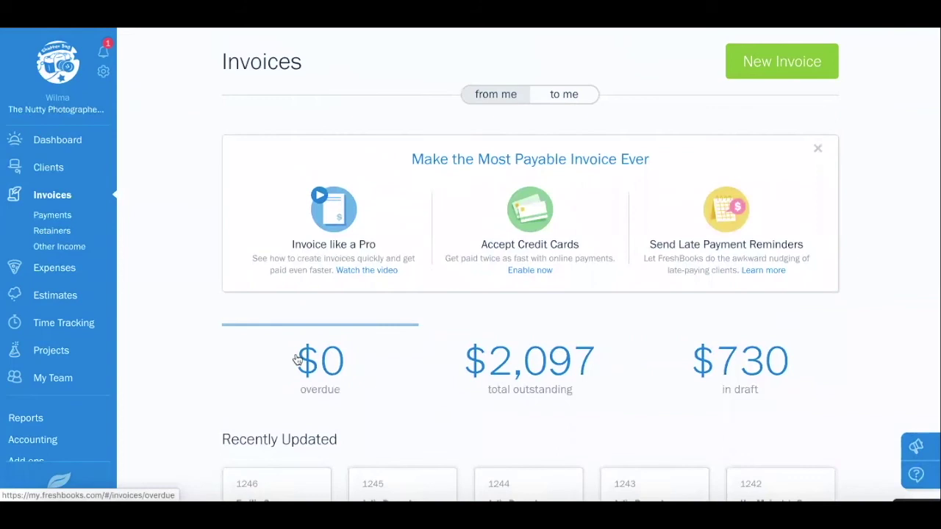
# Go to the Expenses page and show the More Actions import and bank-connection options
pyautogui.click(54, 268)
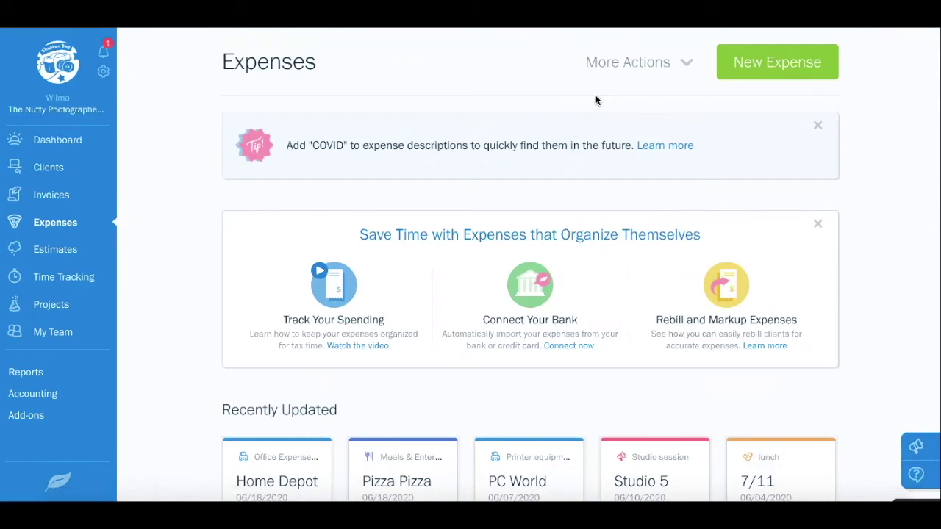
pyautogui.click(688, 64)
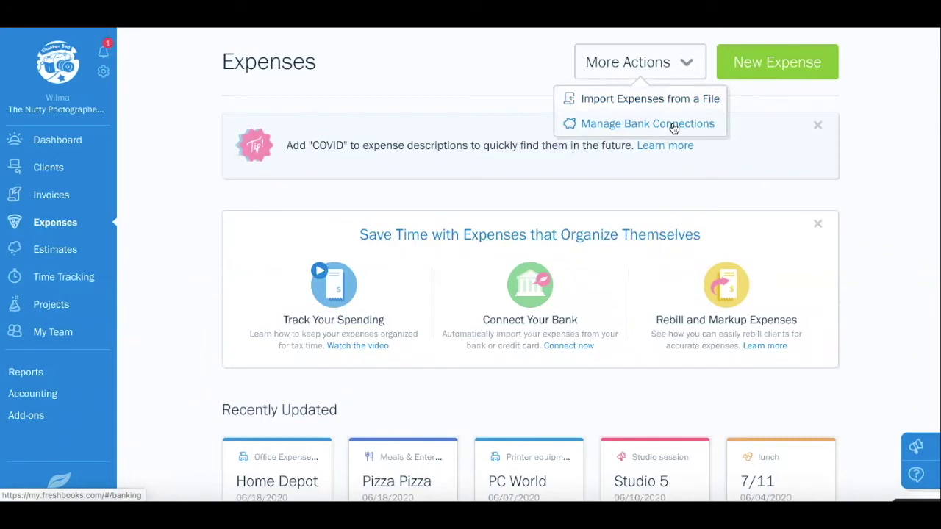
# Start a new expense in category Office Supplies dated 06/12/2020
pyautogui.click(772, 66)
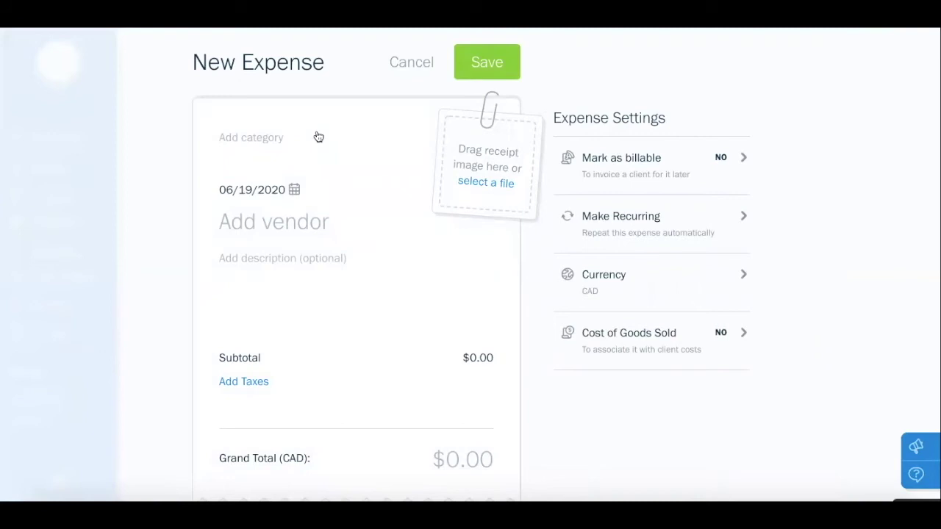
pyautogui.click(265, 142)
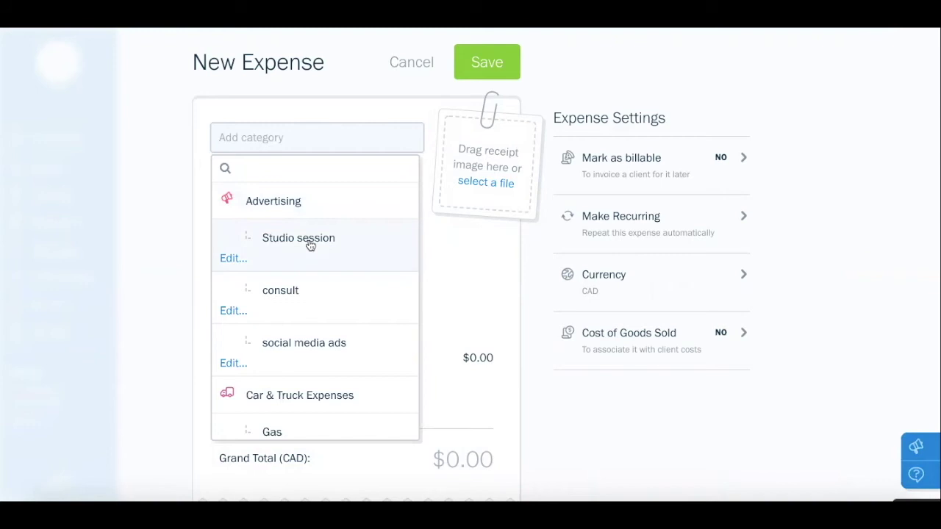
pyautogui.scroll(-3, 310, 245)
pyautogui.scroll(-10, 311, 245)
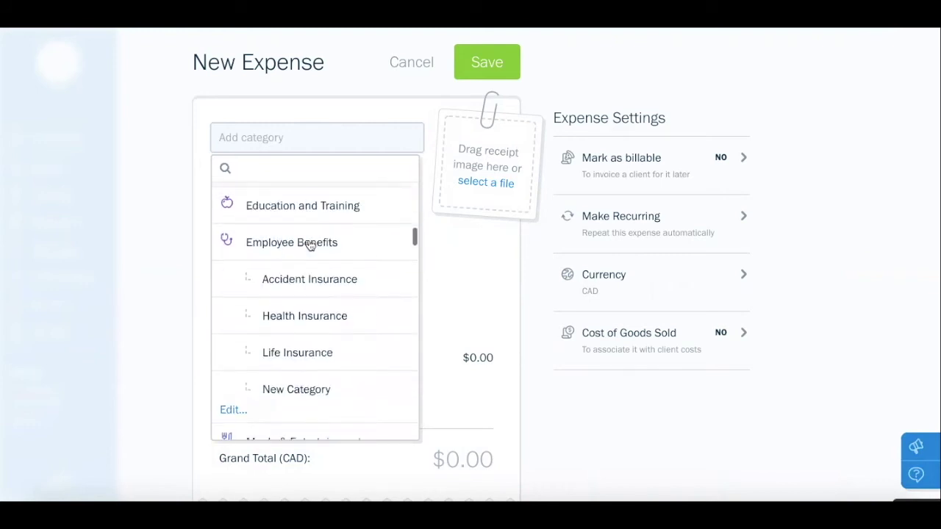
pyautogui.scroll(-4, 310, 246)
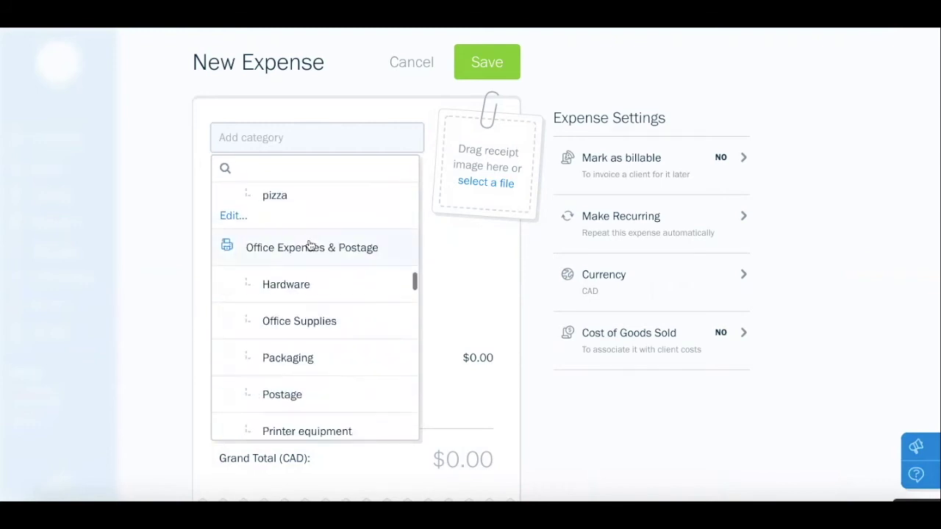
pyautogui.click(326, 319)
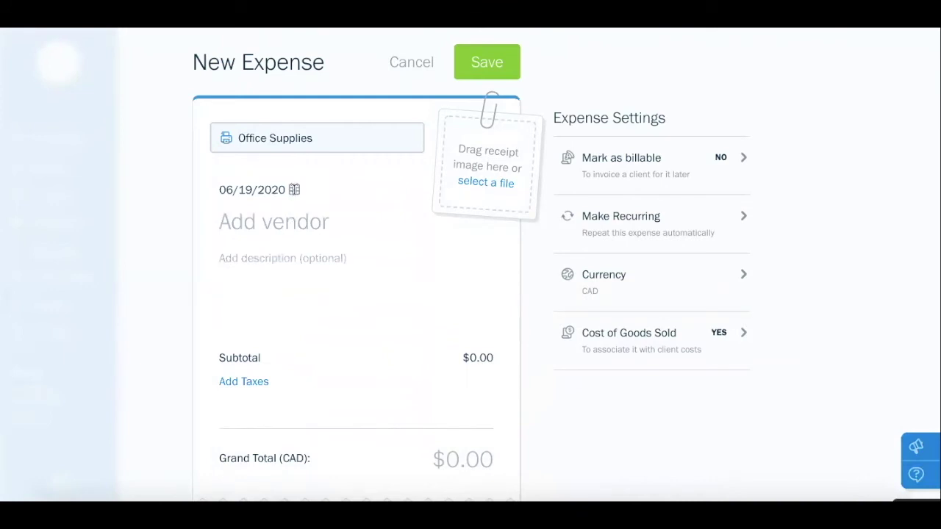
pyautogui.click(294, 189)
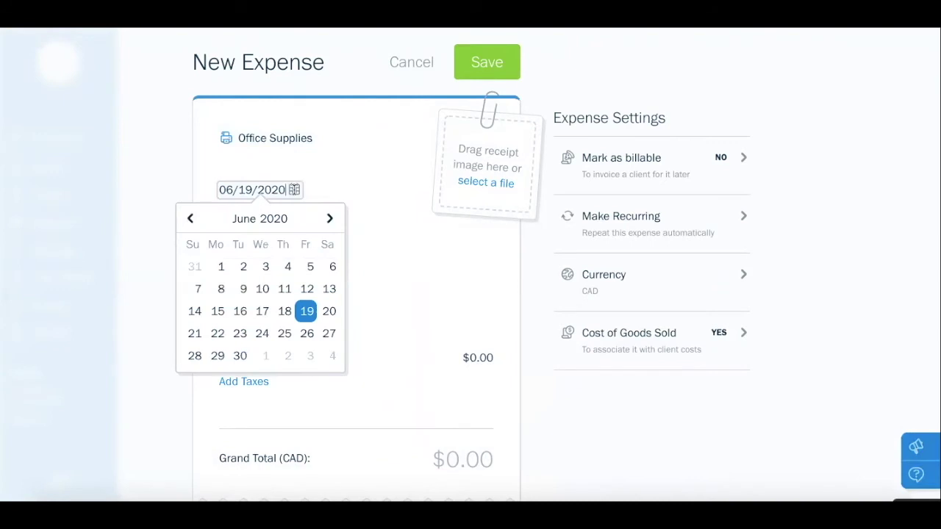
pyautogui.click(307, 288)
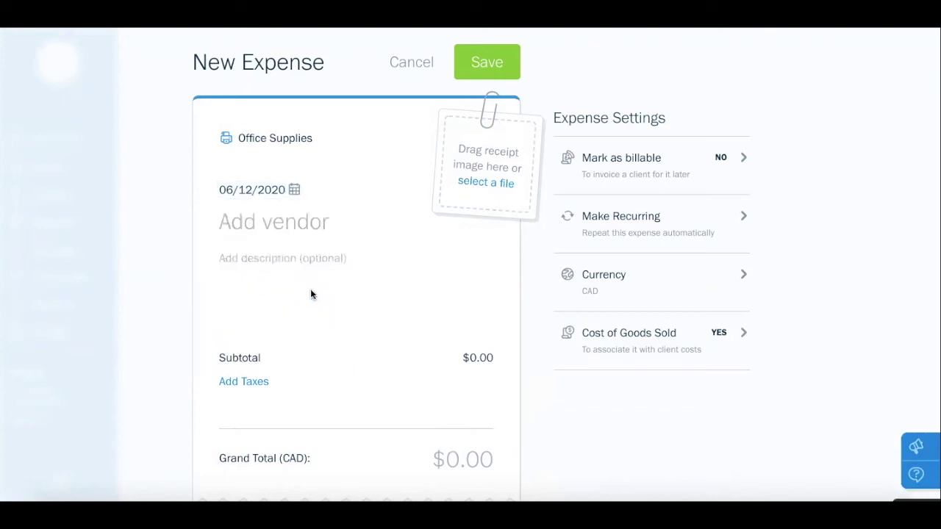
# Set the expense vendor to Office Depot and the description to 'Bureau'
pyautogui.click(311, 224)
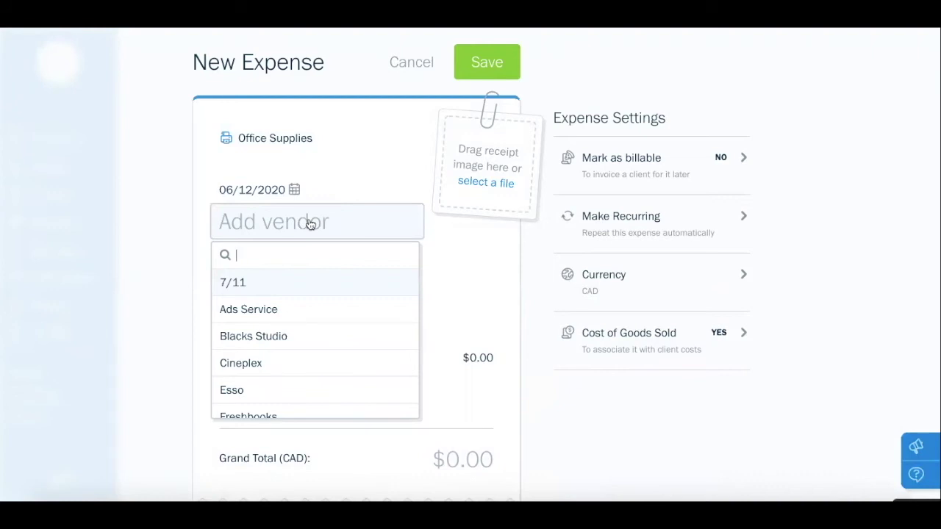
pyautogui.write('Office')
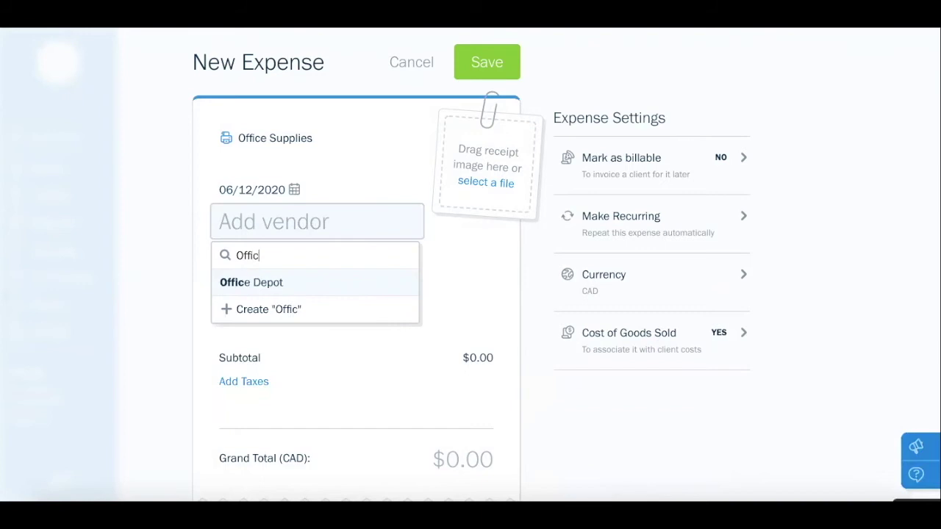
pyautogui.click(282, 283)
pyautogui.click(269, 266)
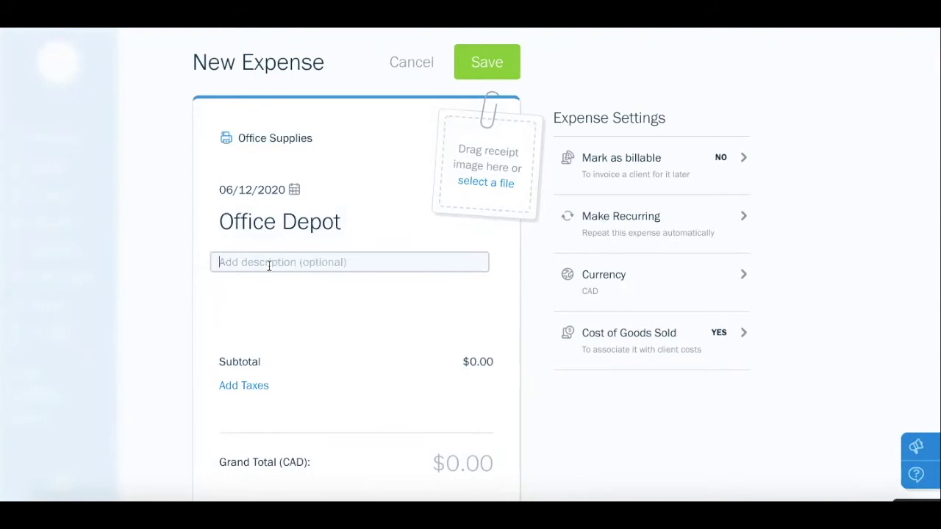
pyautogui.write('Bur')
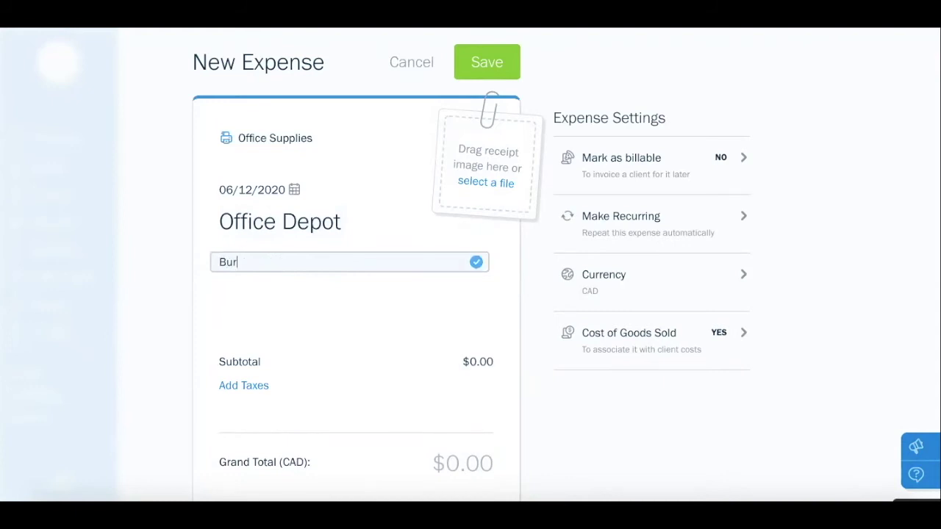
pyautogui.write('eau')
pyautogui.click(306, 302)
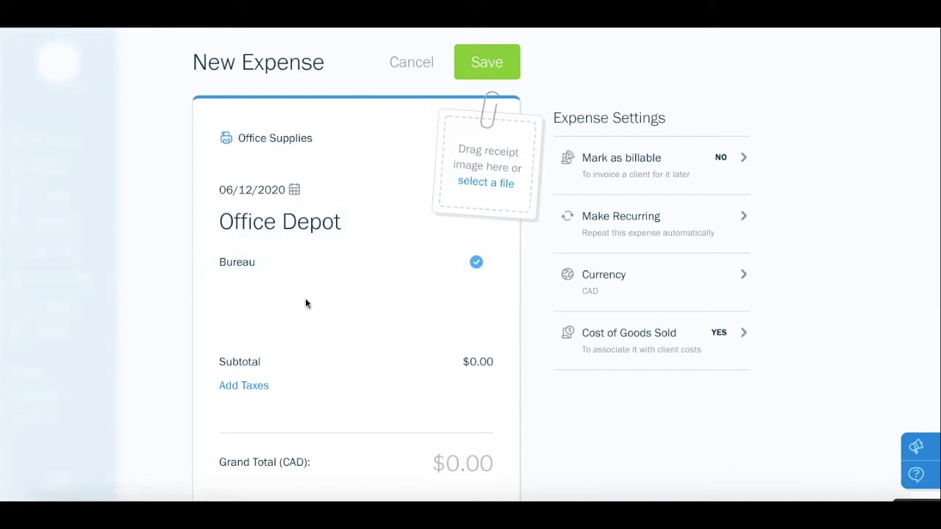
pyautogui.scroll(-1, 305, 298)
# Enter an $80 grand total and apply HST 13%, giving $70.80 plus $9.20 tax
pyautogui.click(455, 418)
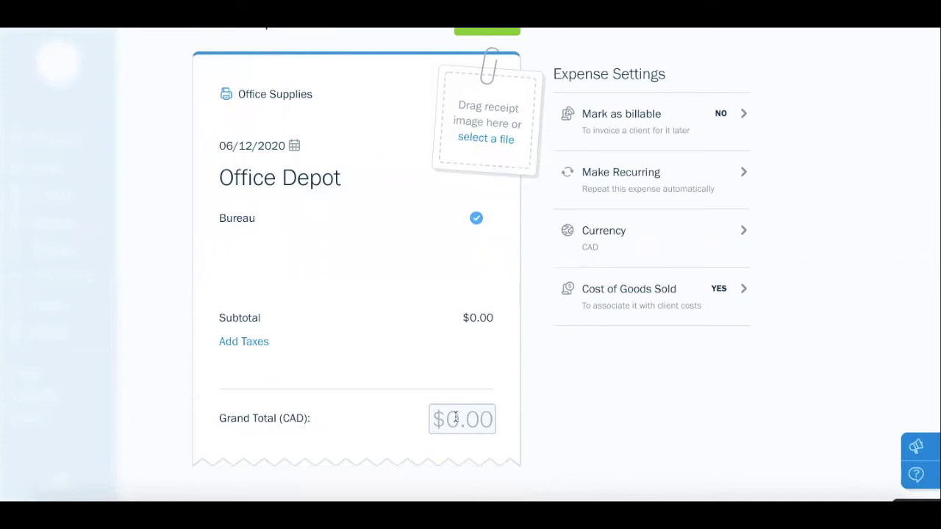
pyautogui.write('80')
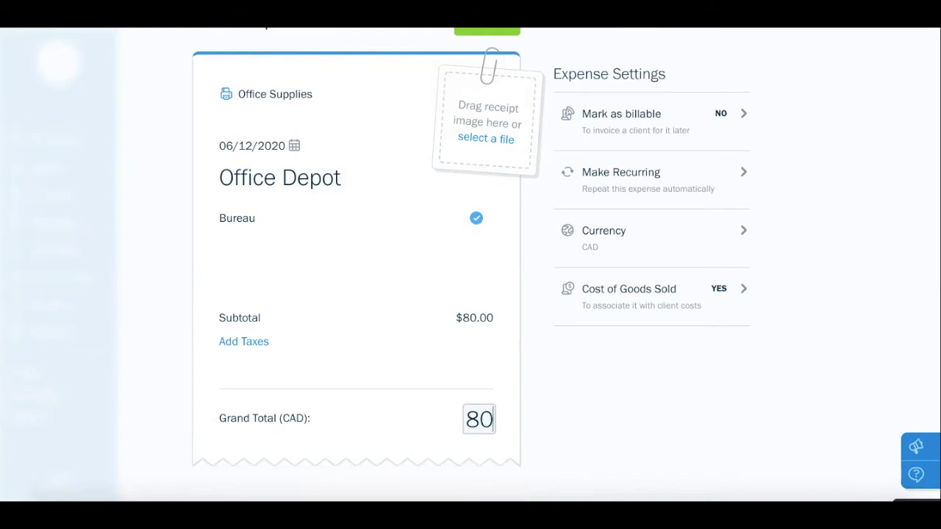
pyautogui.click(452, 392)
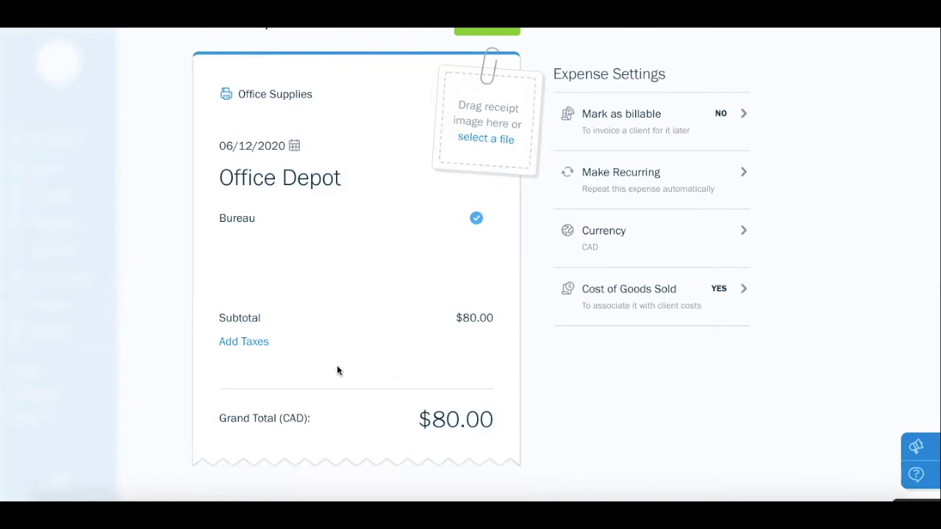
pyautogui.click(261, 344)
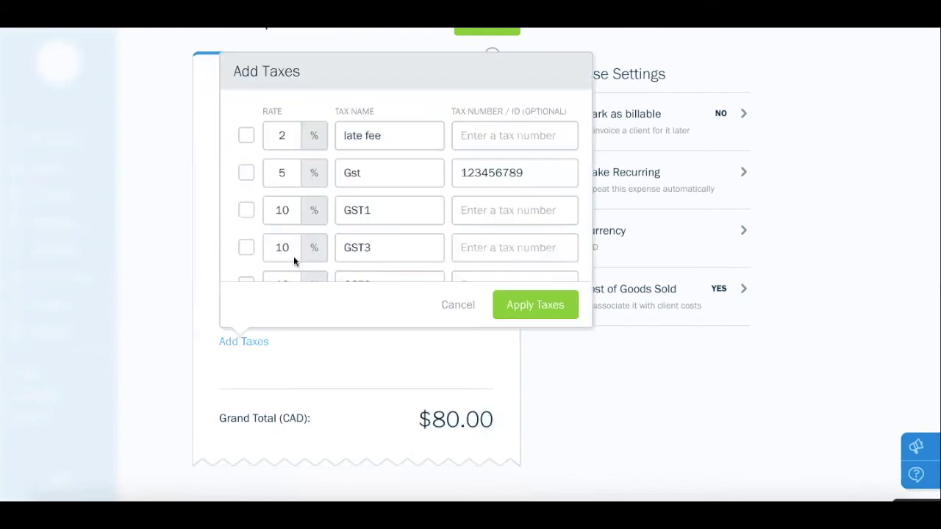
pyautogui.scroll(-3, 311, 199)
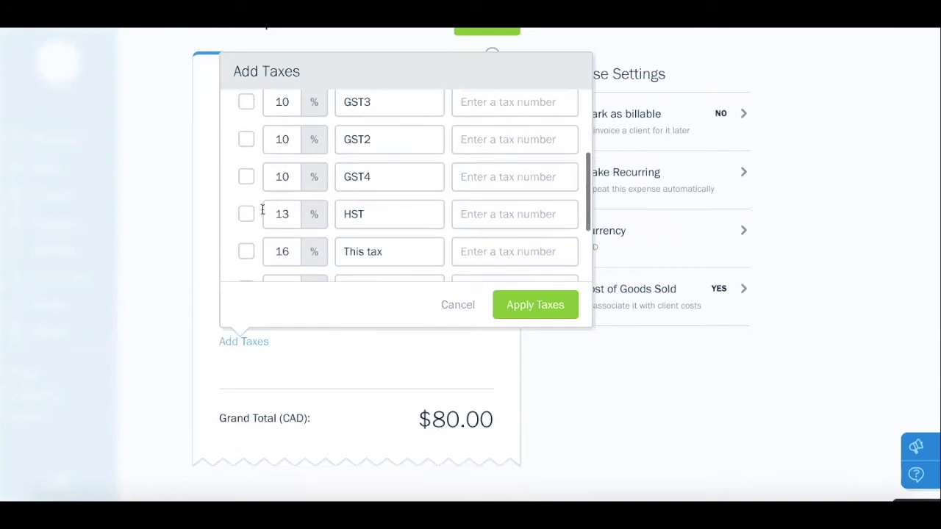
pyautogui.click(246, 214)
pyautogui.click(527, 305)
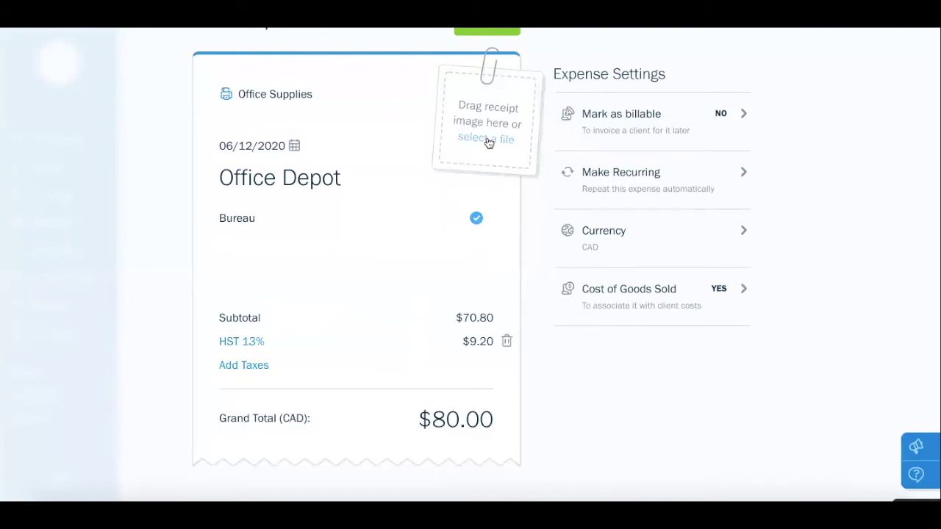
pyautogui.scroll(1, 494, 251)
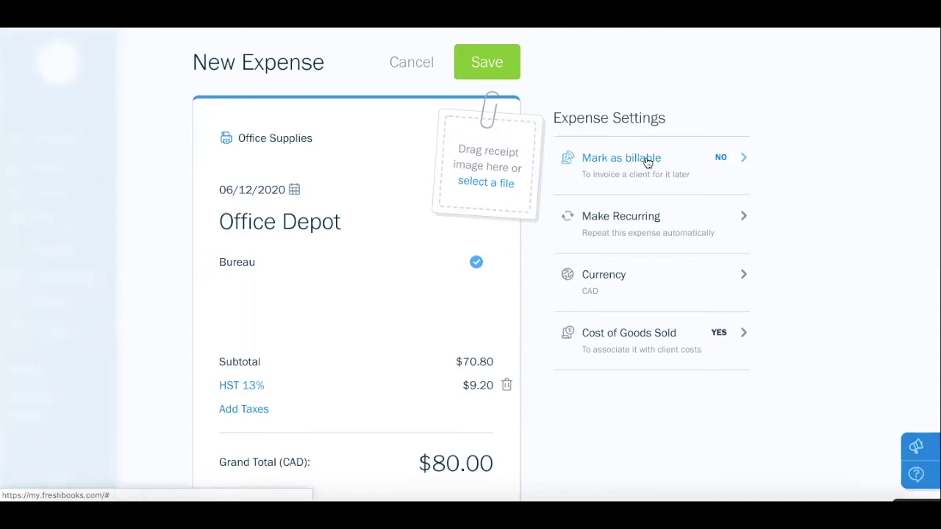
# Mark the expense billable to the new Toronto client, without receipt image or markup
pyautogui.click(646, 160)
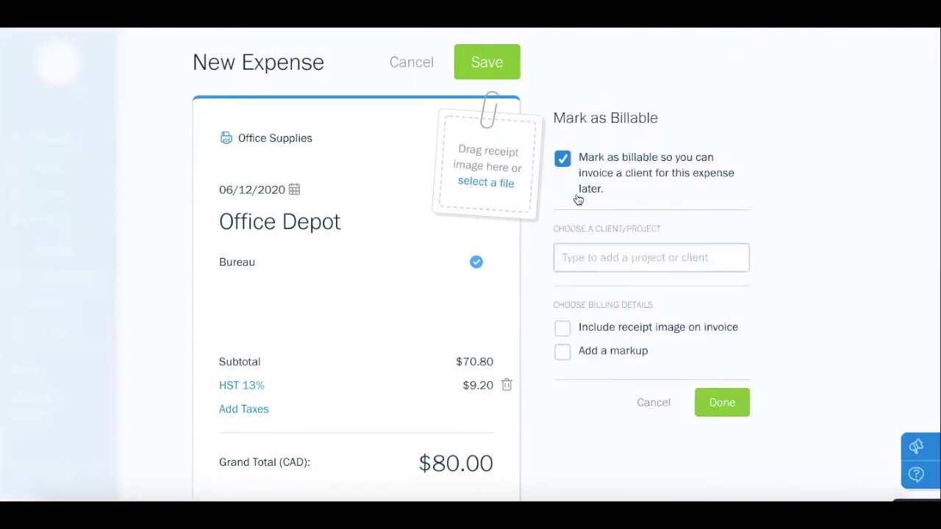
pyautogui.click(599, 250)
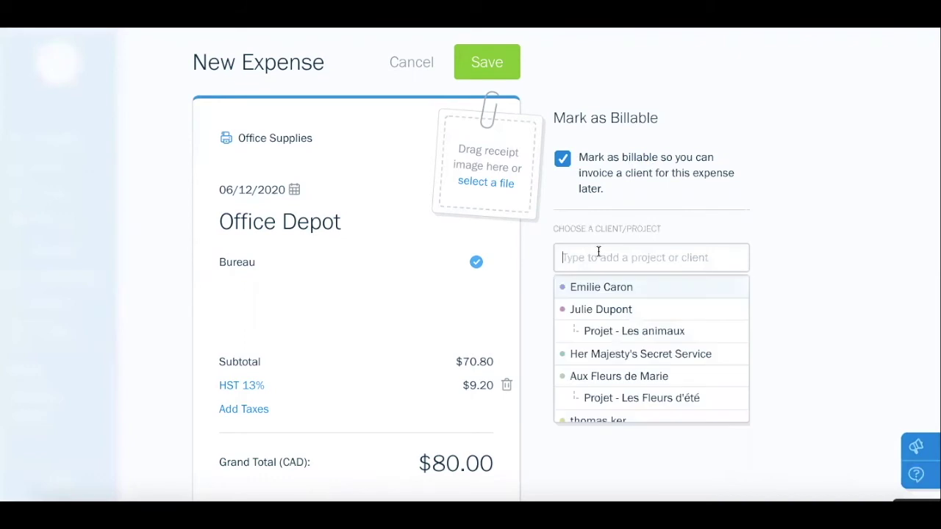
pyautogui.click(623, 294)
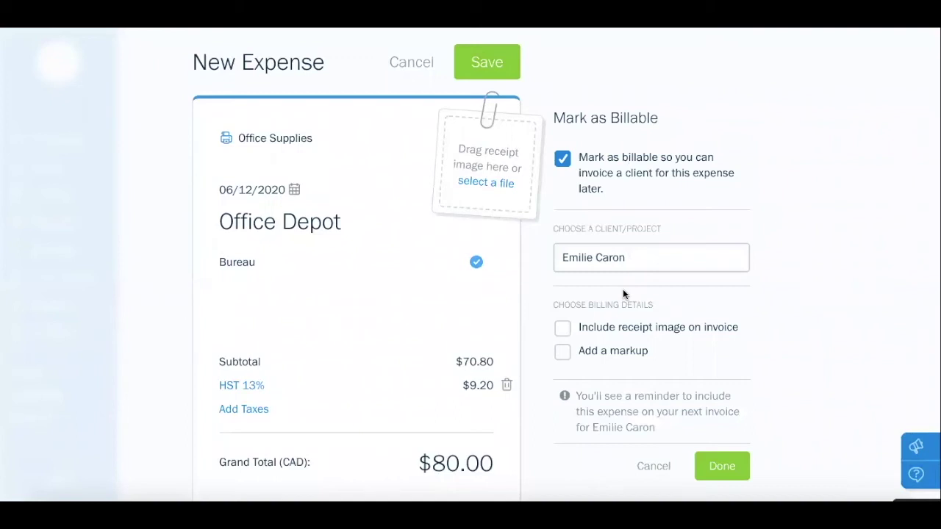
pyautogui.scroll(-1, 622, 289)
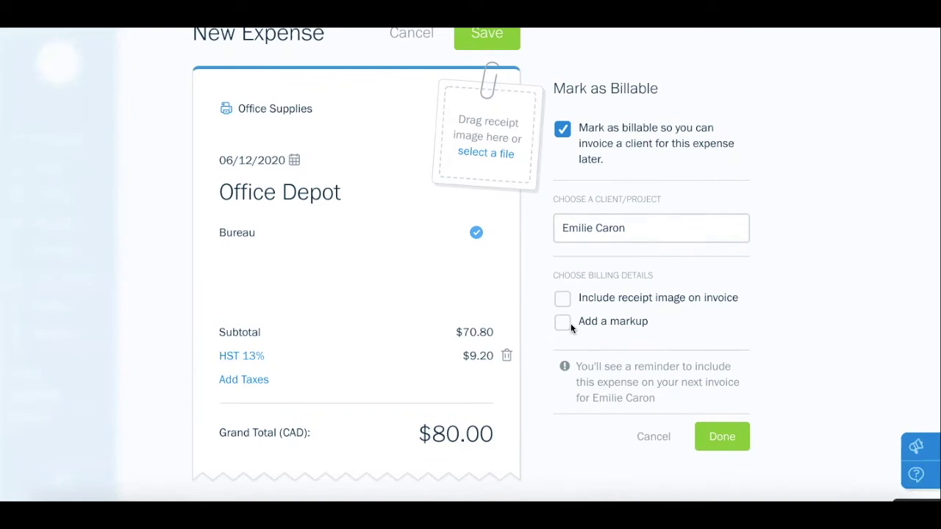
pyautogui.click(722, 439)
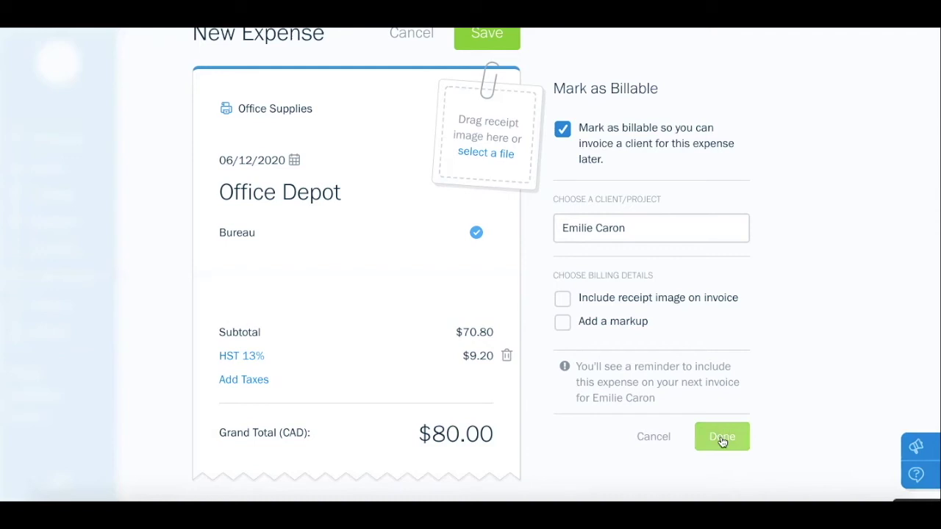
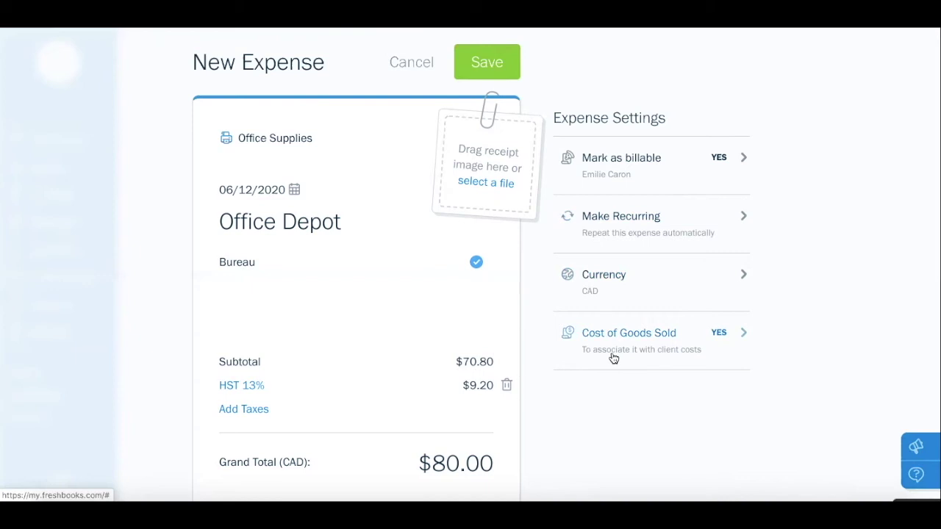
# Save the $80.00 Office Depot expense so it heads the recently updated list
pyautogui.click(501, 74)
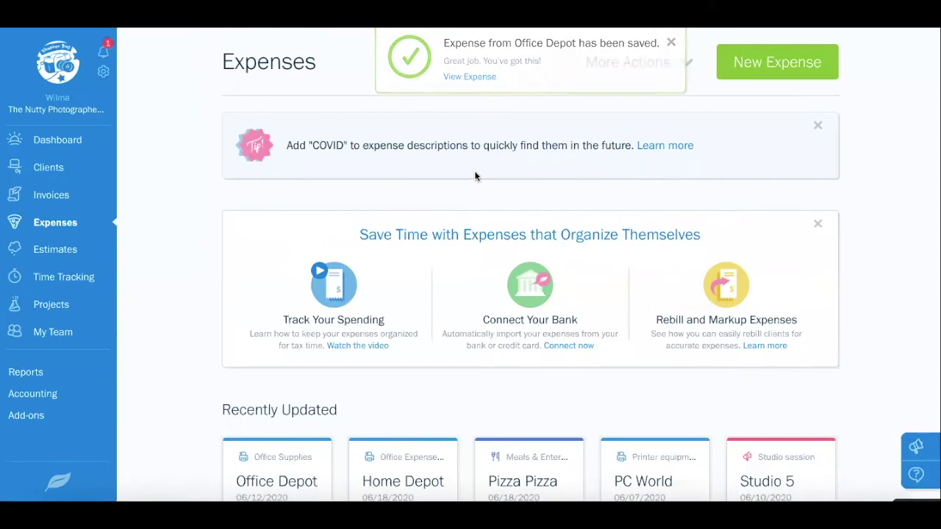
pyautogui.scroll(-4, 475, 173)
pyautogui.scroll(-4, 476, 176)
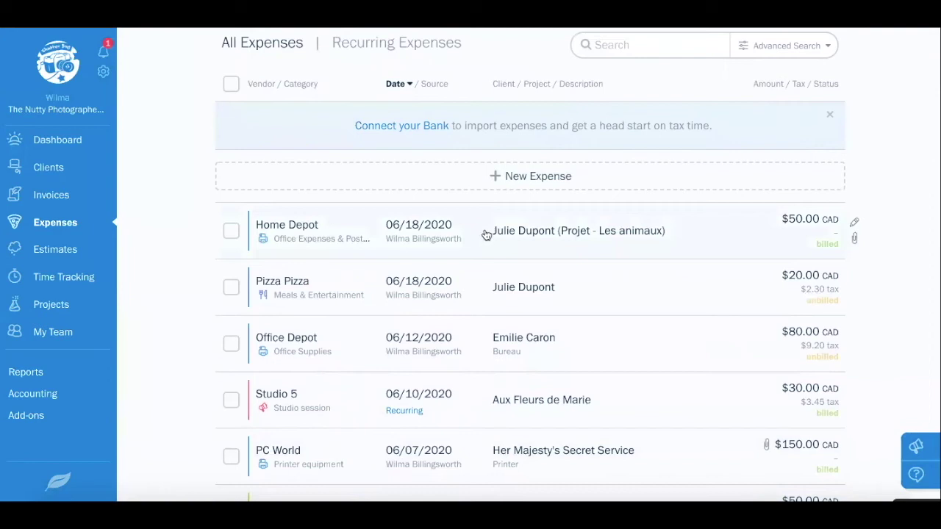
pyautogui.scroll(-2, 486, 234)
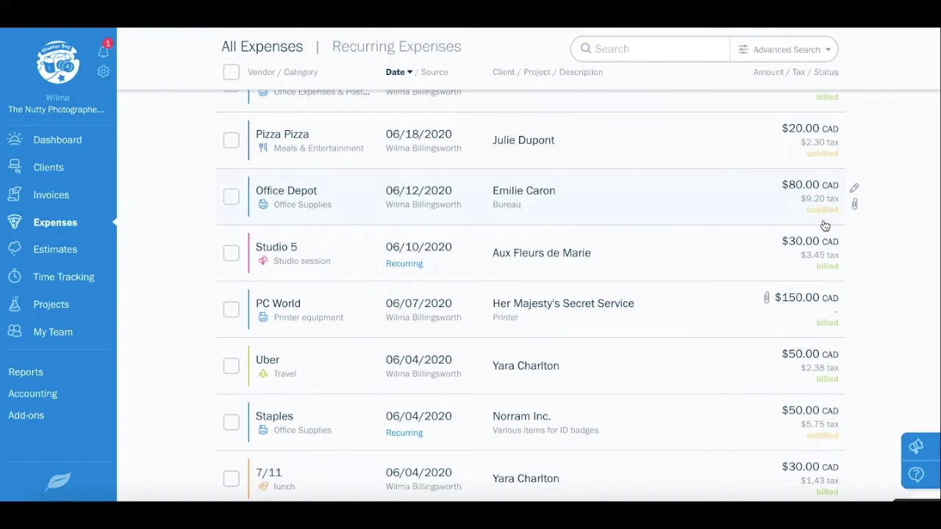
pyautogui.scroll(-5, 824, 226)
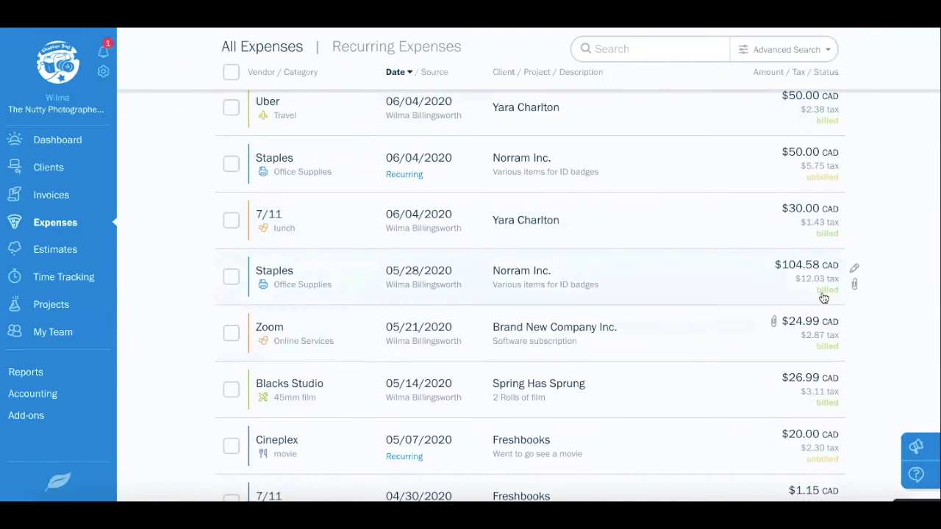
pyautogui.scroll(-1, 823, 298)
pyautogui.scroll(-3, 823, 298)
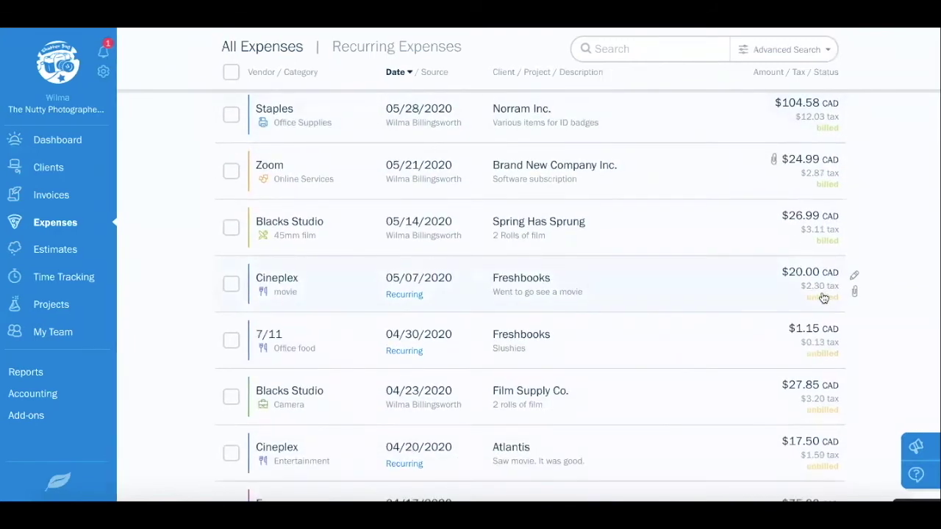
pyautogui.scroll(12, 824, 294)
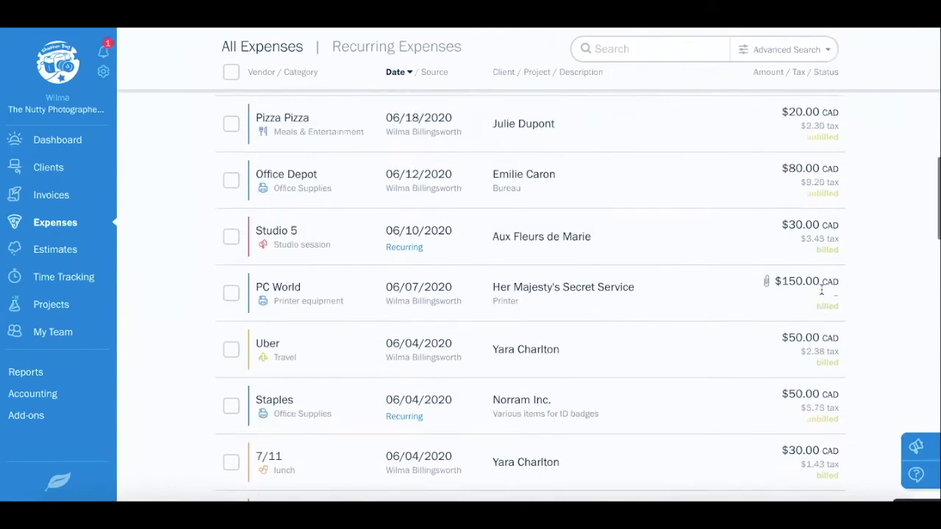
pyautogui.scroll(10, 822, 293)
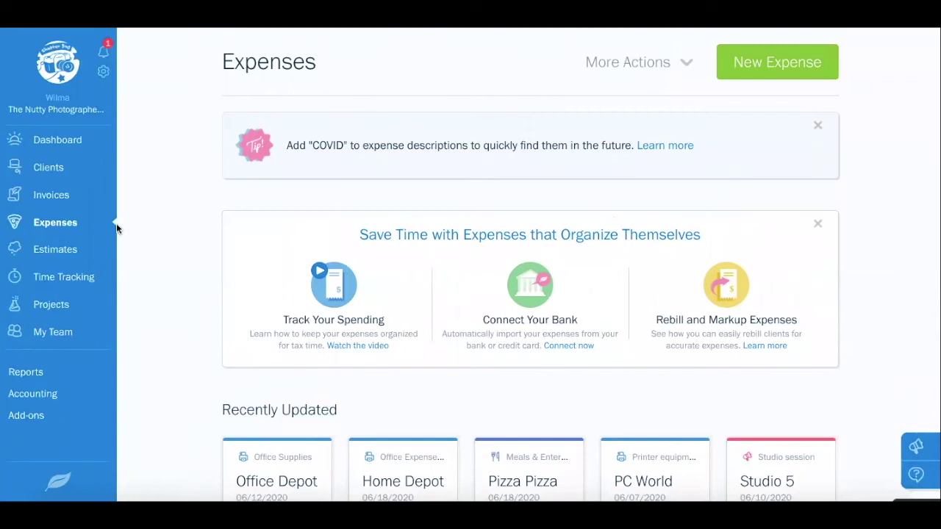
# From Estimates, create a new estimate, numbered 529 and dated 06/19/2020
pyautogui.click(66, 253)
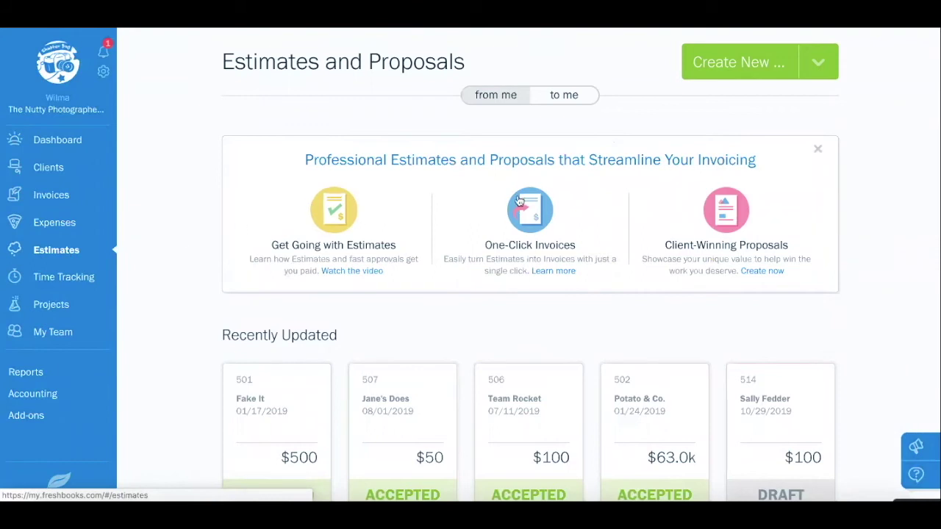
pyautogui.click(825, 64)
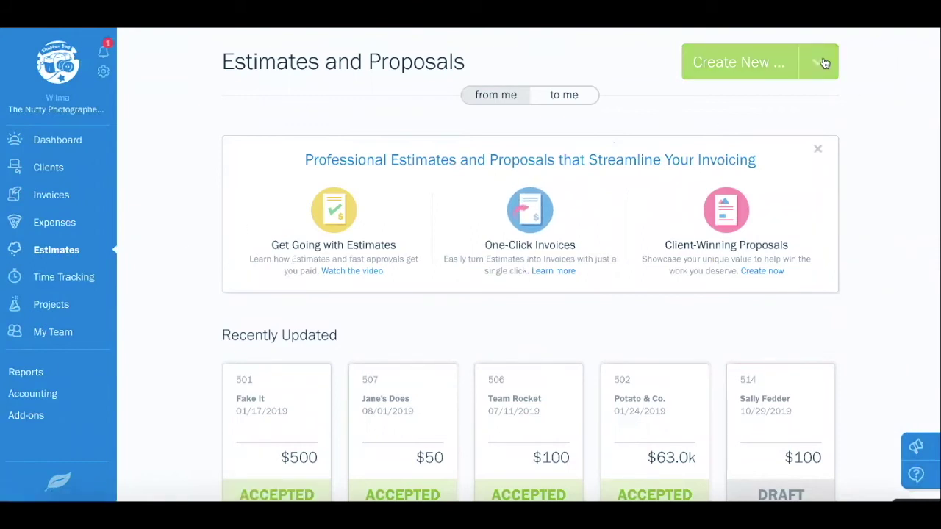
pyautogui.click(822, 64)
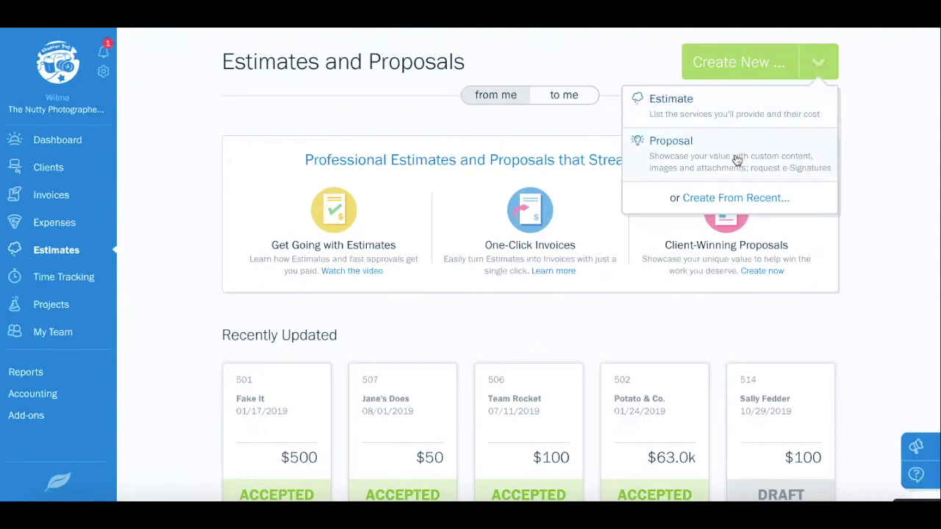
pyautogui.click(745, 112)
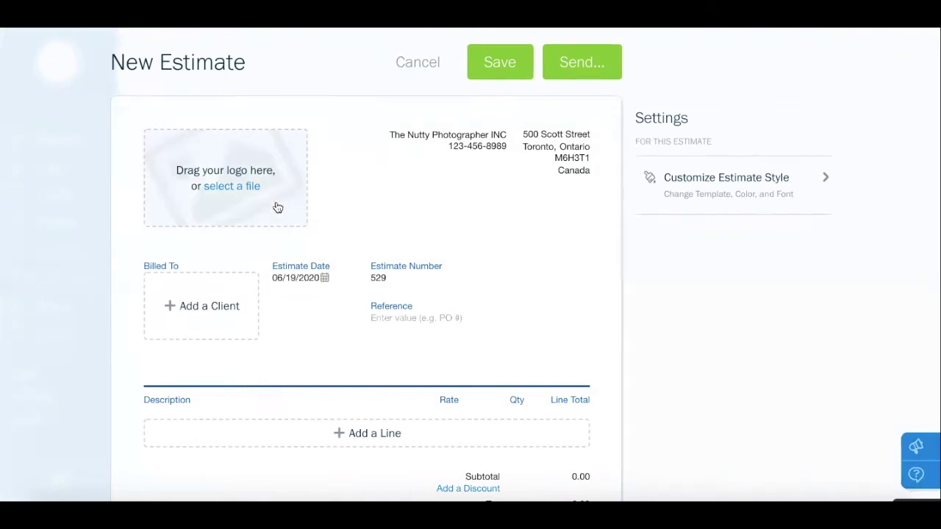
# Bill estimate 529 to the first saved client, switching labels to French, and add a blank item line
pyautogui.click(218, 327)
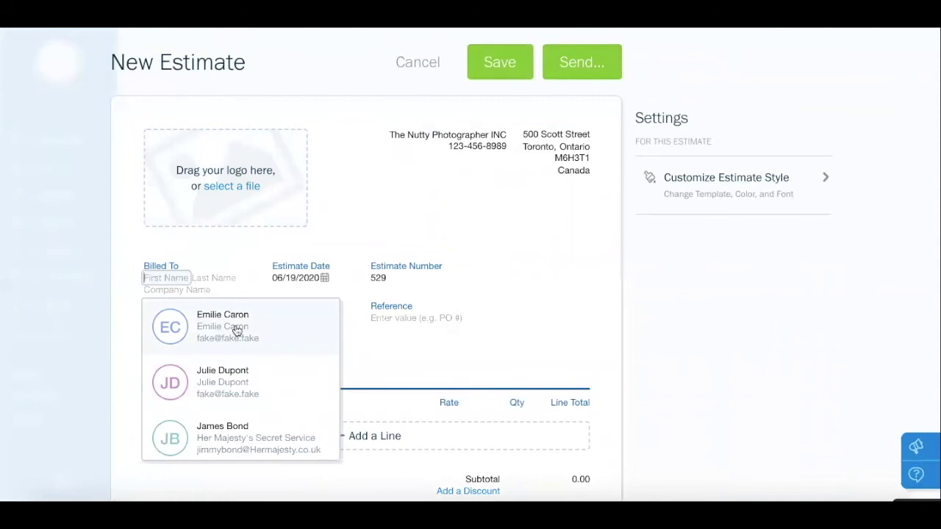
pyautogui.click(232, 329)
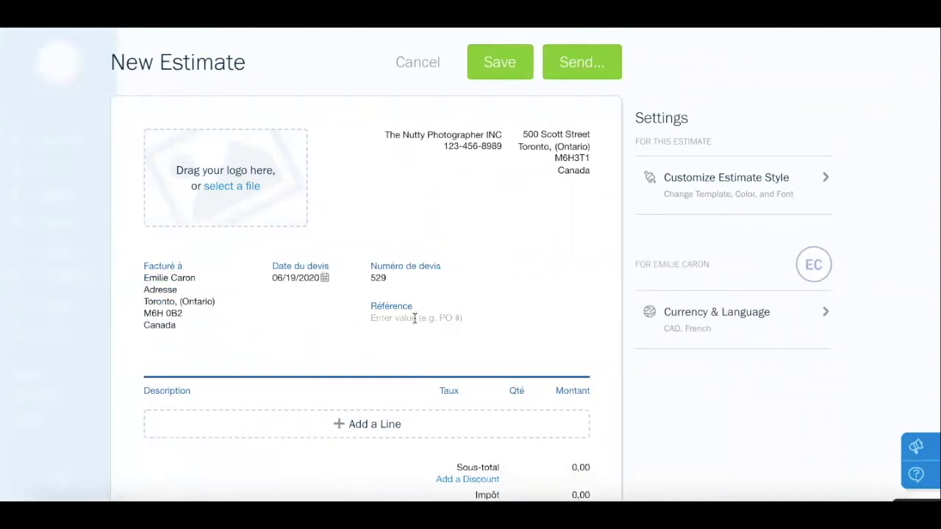
pyautogui.scroll(-3, 414, 317)
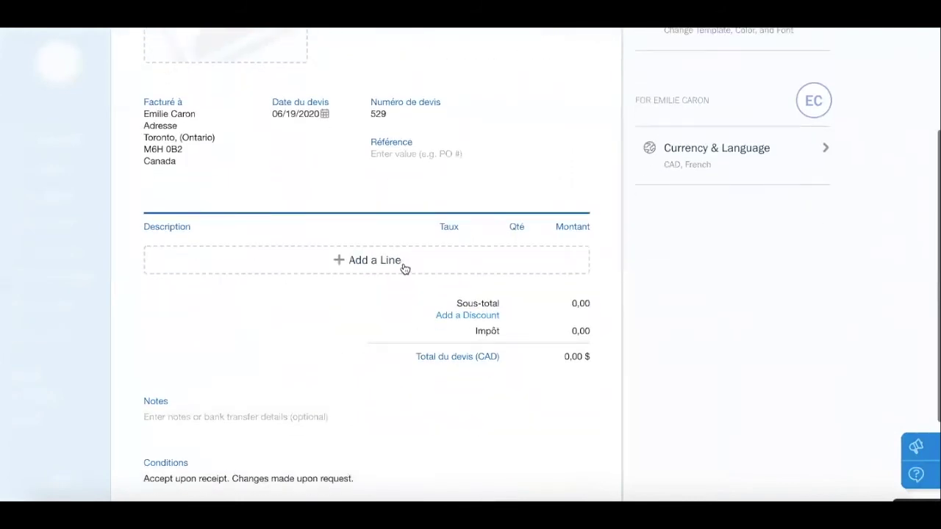
pyautogui.click(397, 261)
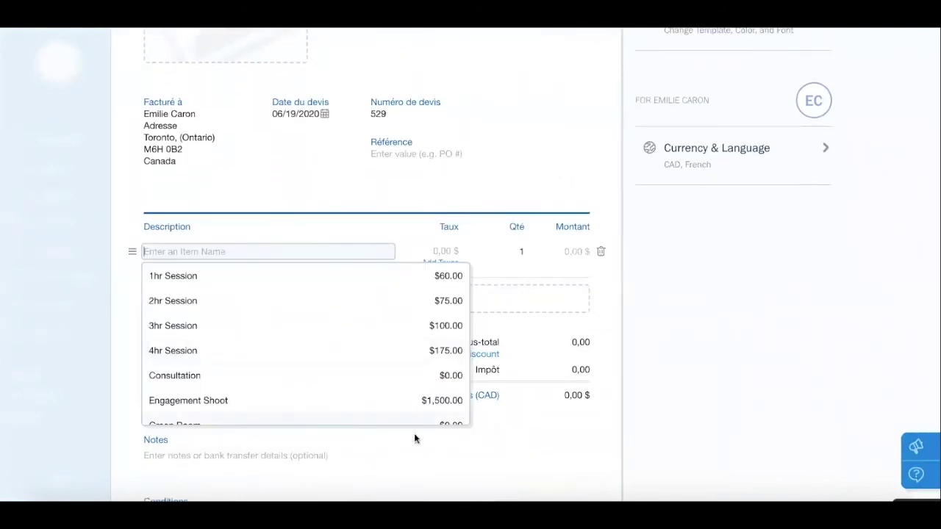
pyautogui.click(414, 463)
pyautogui.scroll(-2, 300, 433)
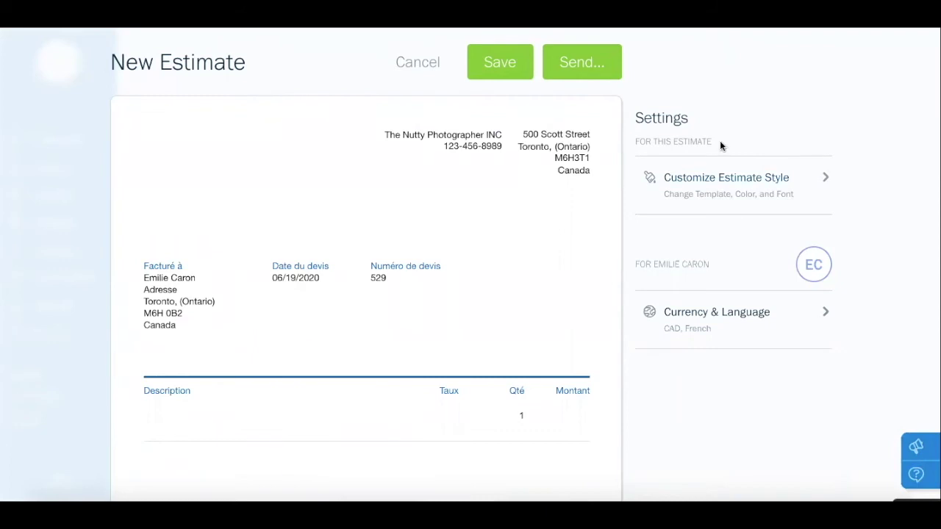
# Leave the estimate style unchanged and discard the unfinished estimate
pyautogui.click(690, 187)
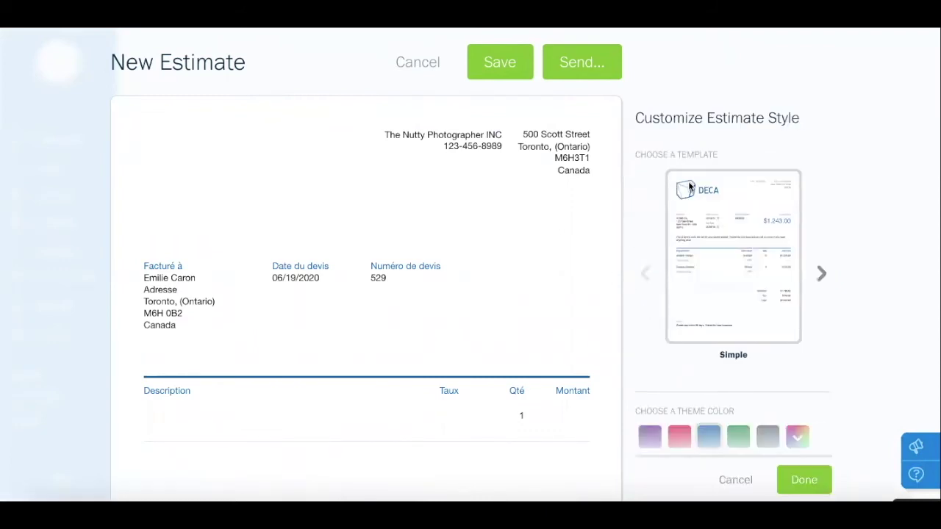
pyautogui.click(736, 481)
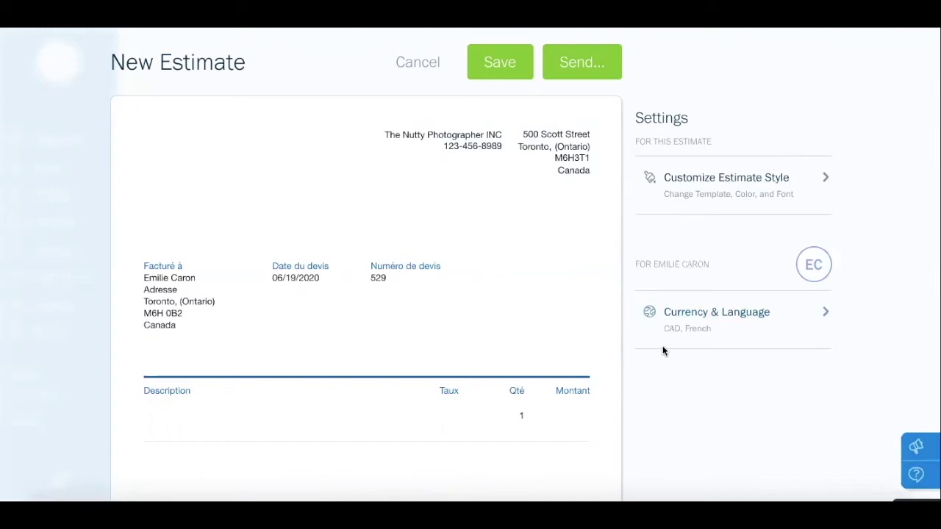
pyautogui.click(410, 61)
pyautogui.click(588, 249)
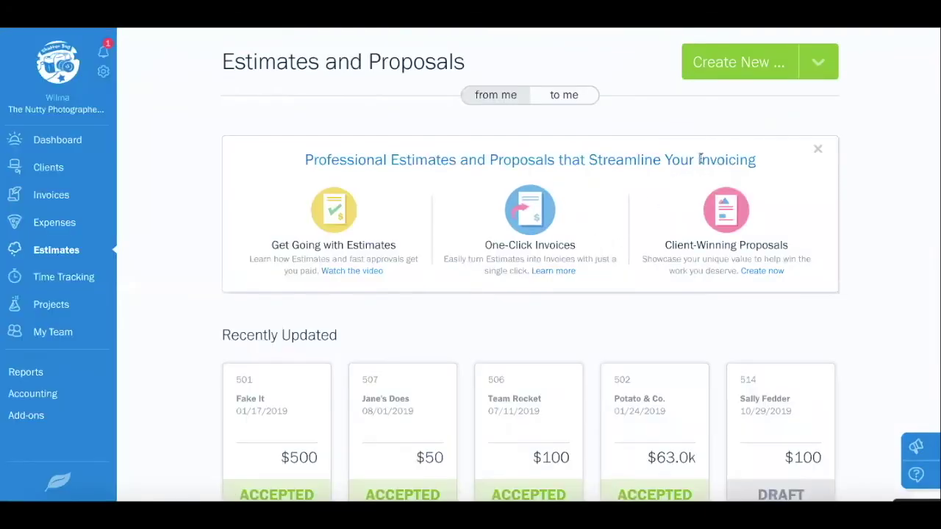
pyautogui.click(825, 67)
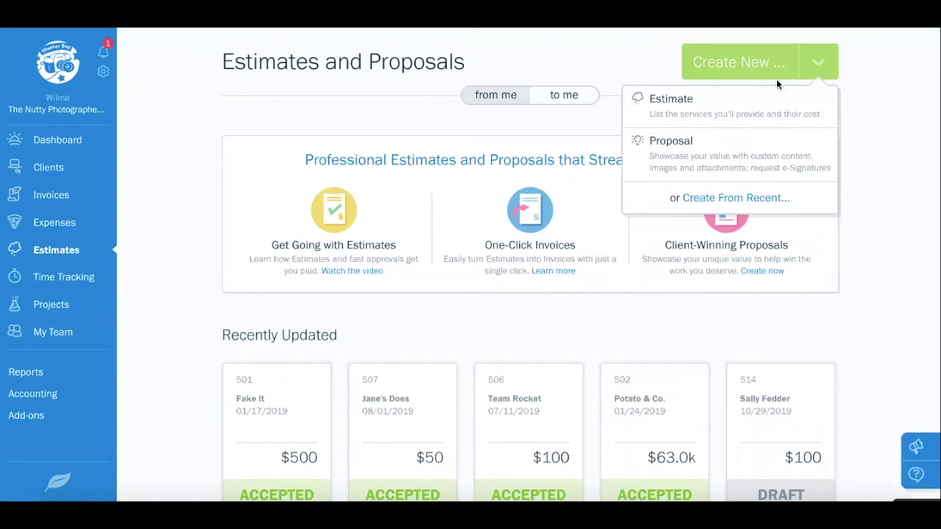
pyautogui.click(702, 150)
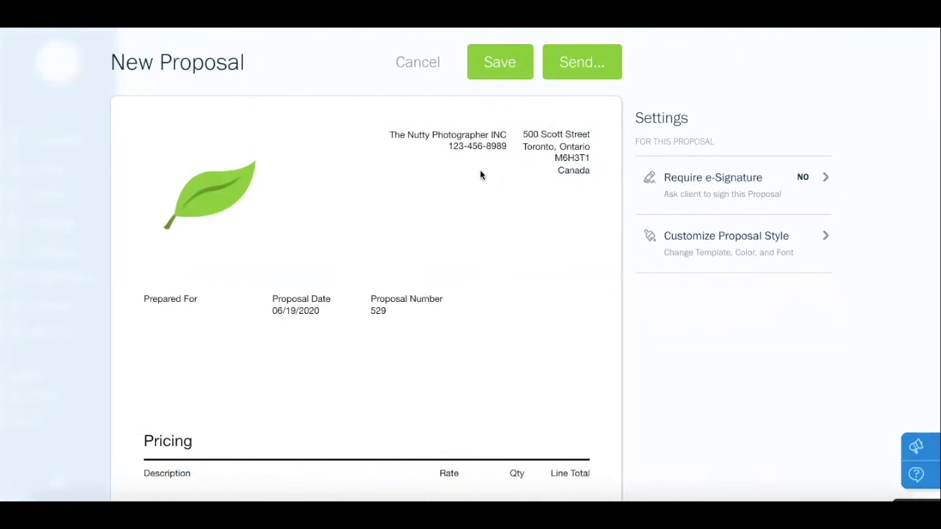
pyautogui.click(186, 336)
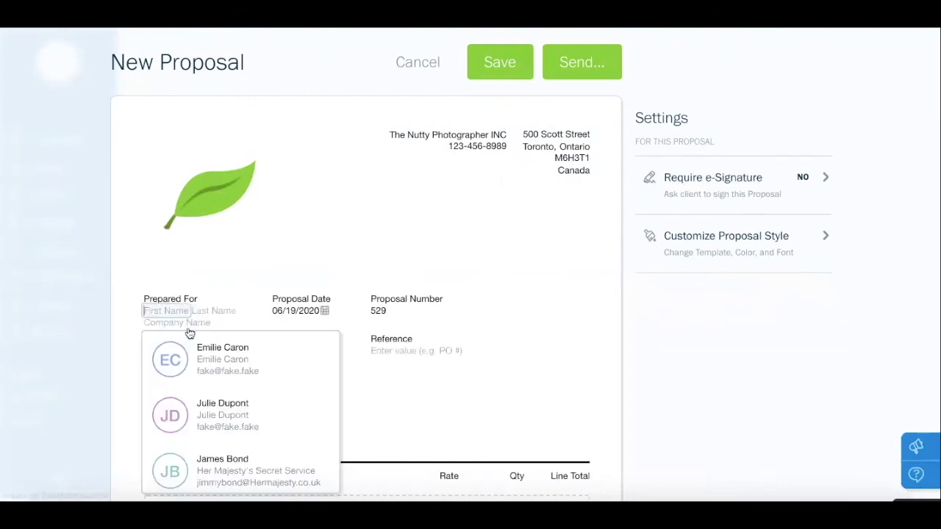
pyautogui.click(203, 356)
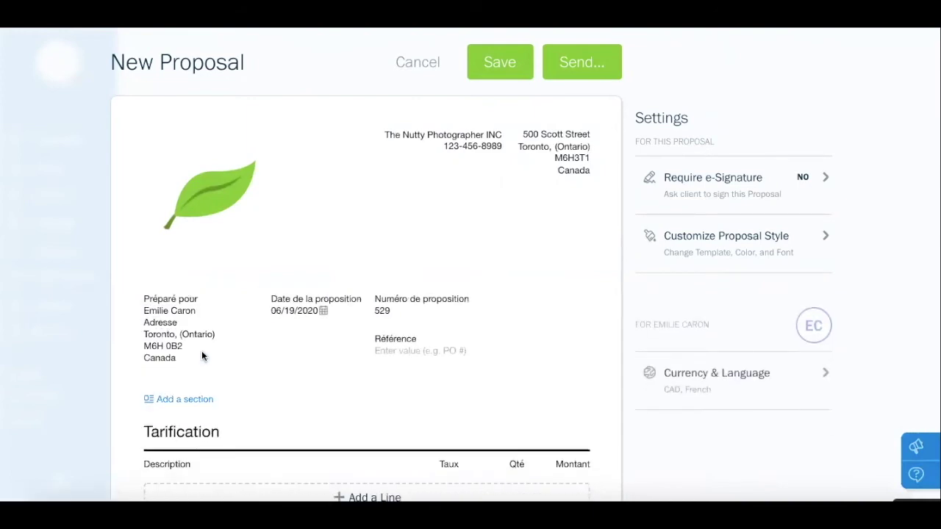
pyautogui.scroll(-5, 263, 310)
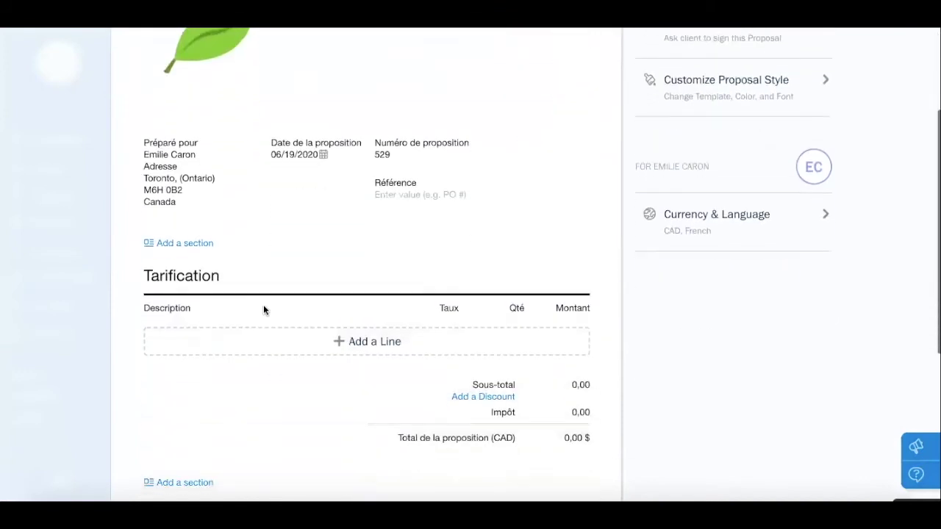
pyautogui.click(199, 144)
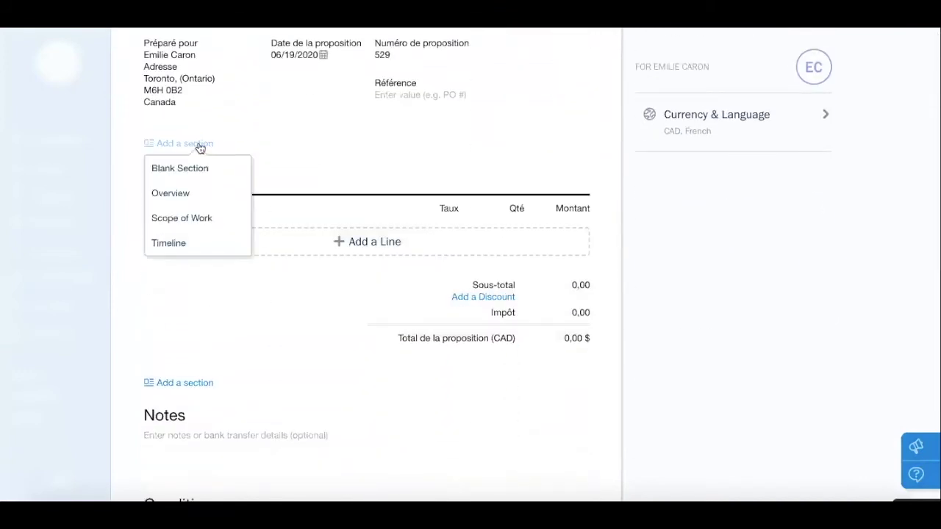
pyautogui.click(197, 223)
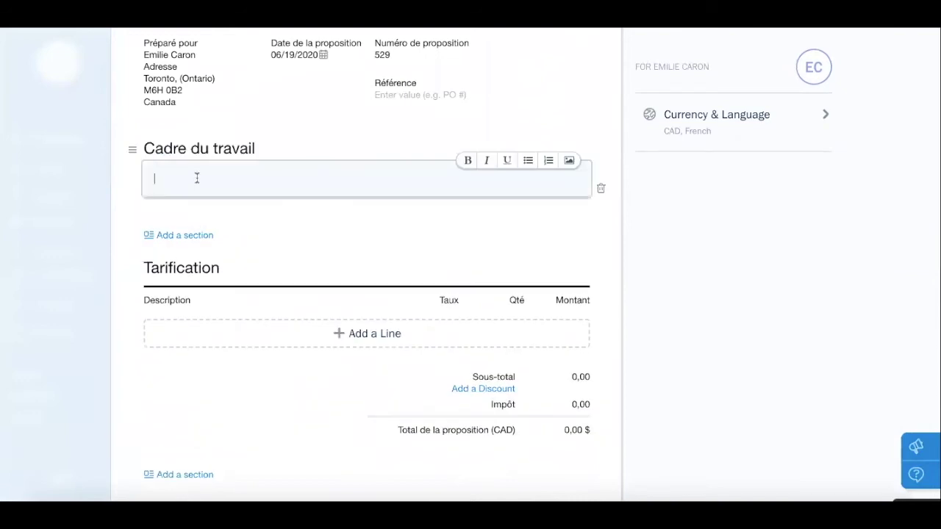
pyautogui.click(178, 234)
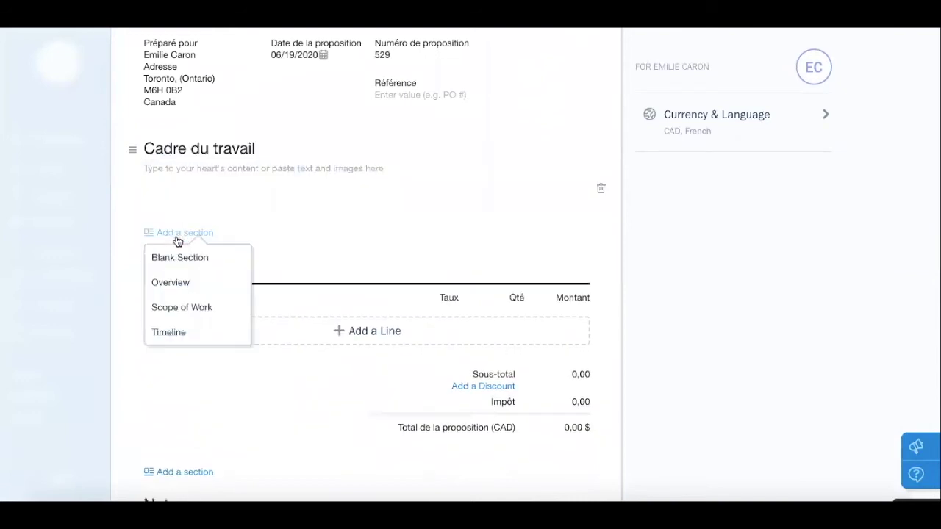
pyautogui.click(174, 332)
pyautogui.click(175, 326)
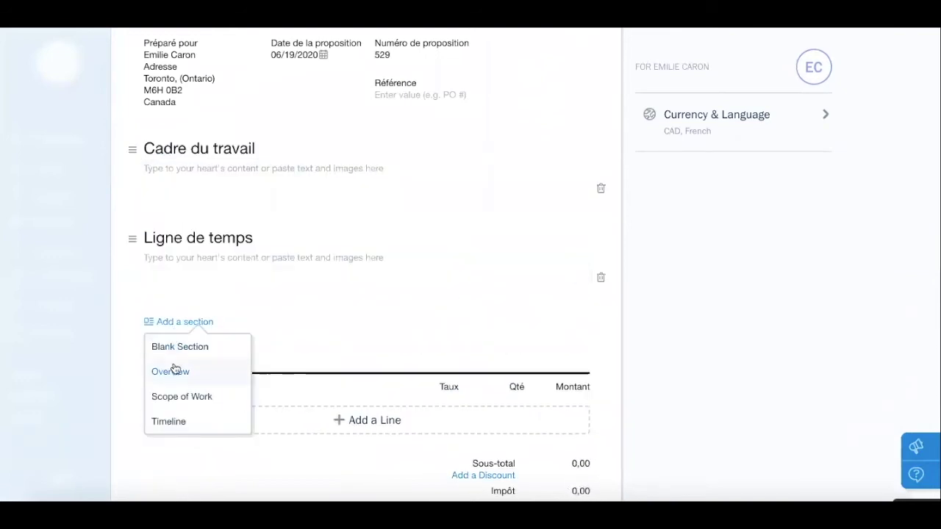
pyautogui.click(179, 370)
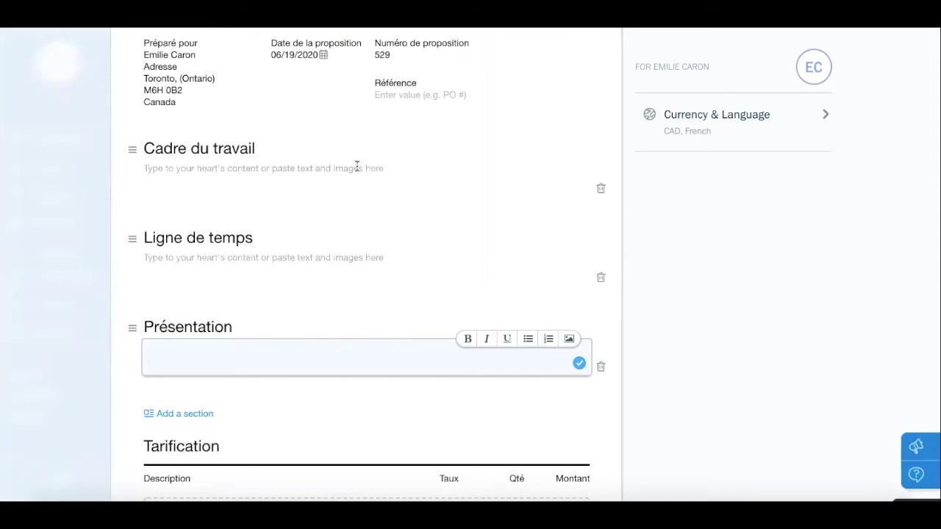
pyautogui.scroll(-1, 357, 167)
pyautogui.scroll(-3, 356, 166)
pyautogui.scroll(-2, 358, 163)
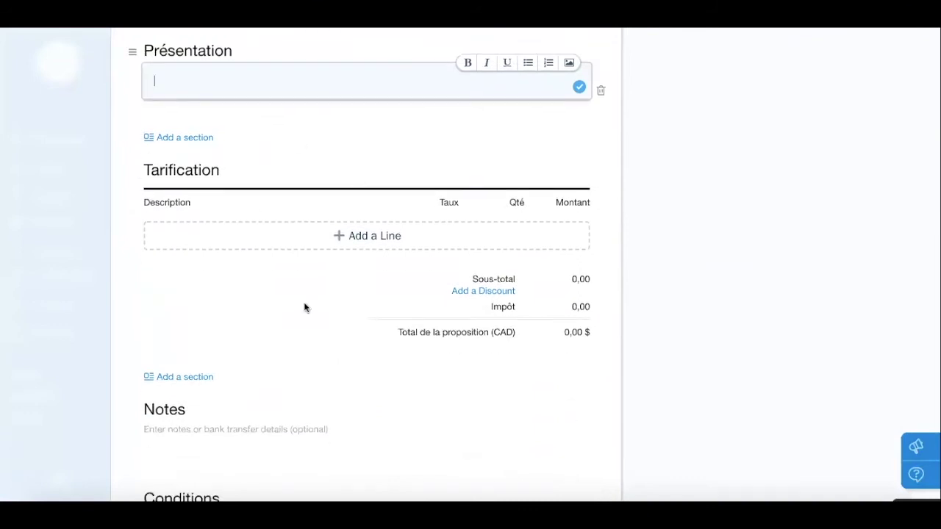
pyautogui.scroll(-1, 312, 313)
pyautogui.scroll(-3, 312, 317)
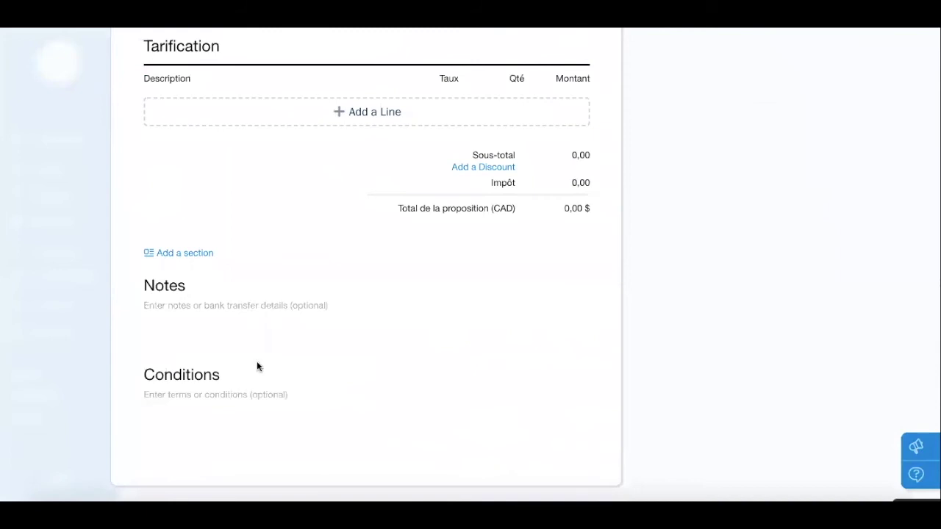
pyautogui.scroll(-2, 257, 365)
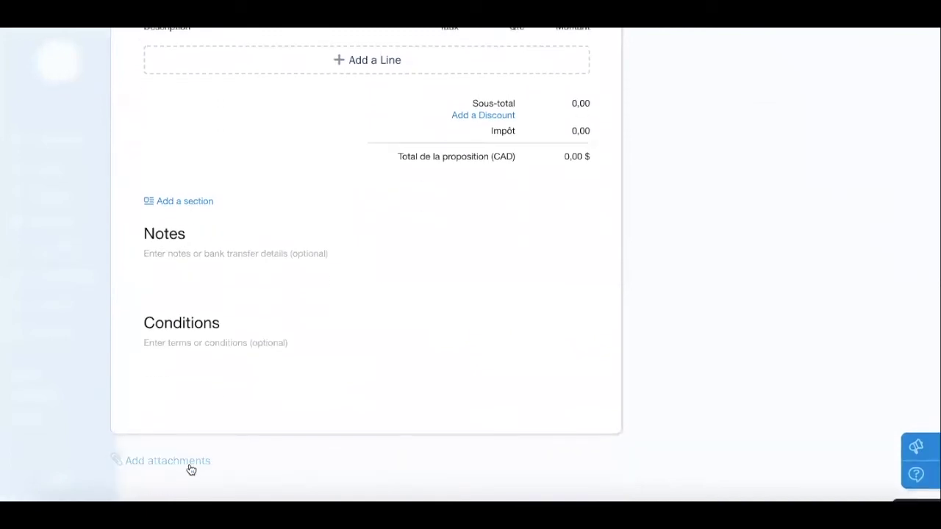
pyautogui.scroll(5, 417, 428)
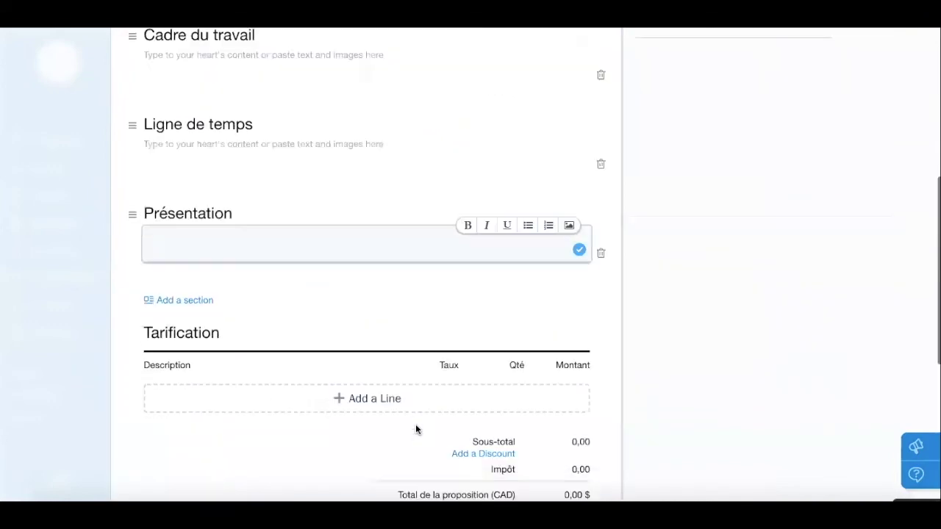
pyautogui.scroll(5, 415, 430)
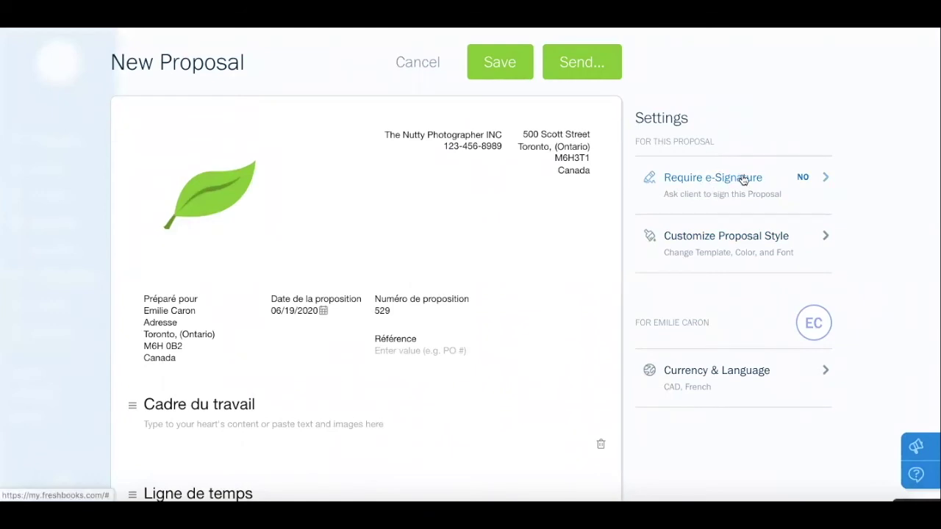
# Require the client's e-signature on proposal 529
pyautogui.click(744, 180)
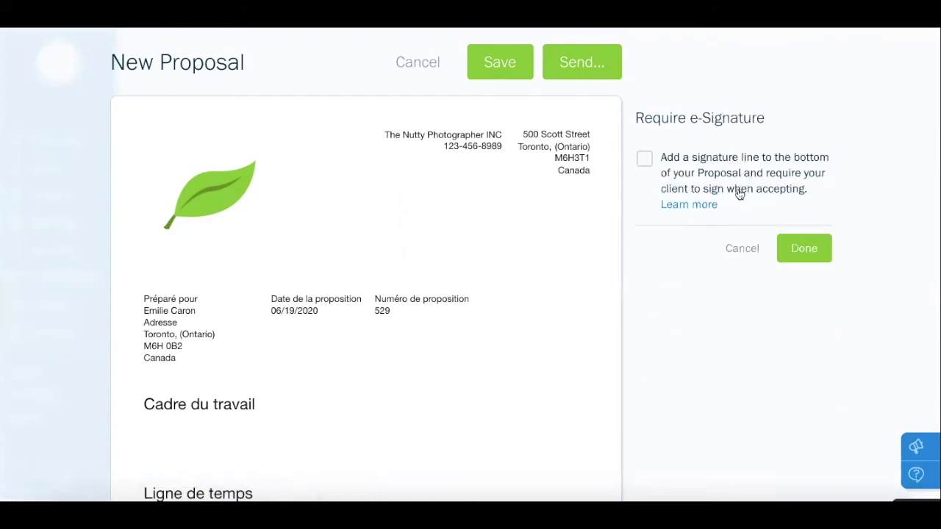
pyautogui.click(645, 160)
pyautogui.click(796, 248)
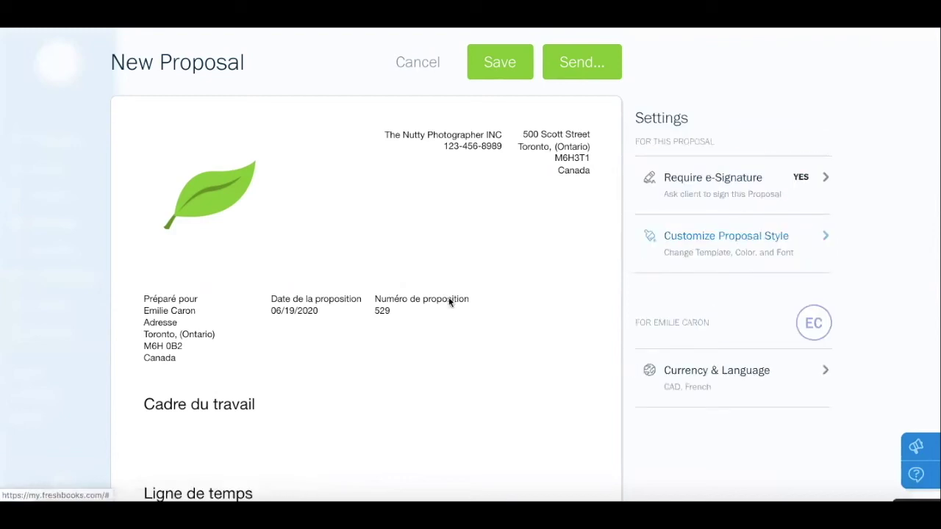
# Save proposal 529
pyautogui.scroll(-4, 367, 315)
pyautogui.scroll(-7, 367, 314)
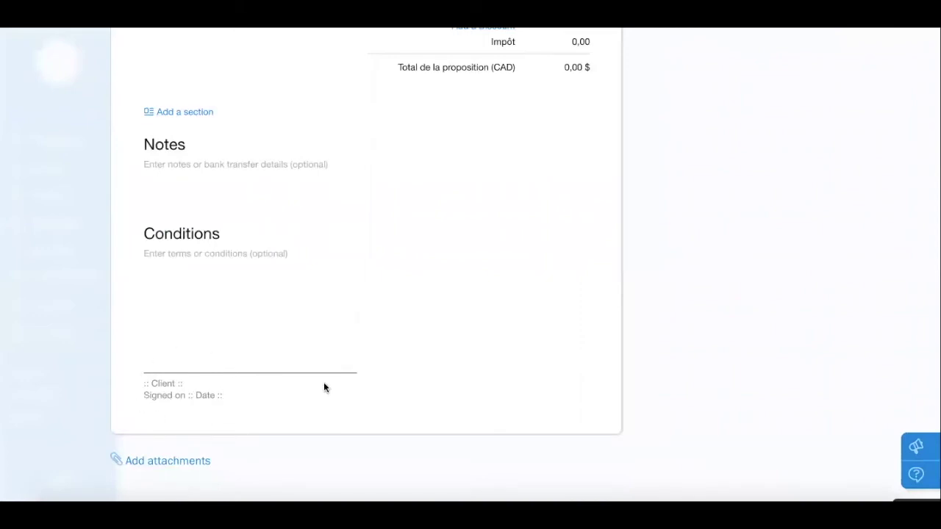
pyautogui.scroll(5, 324, 387)
pyautogui.scroll(6, 324, 387)
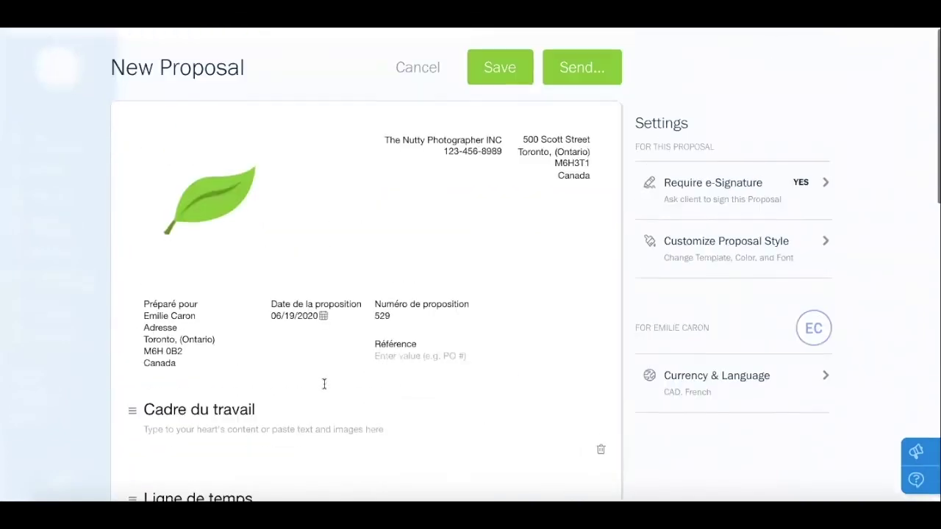
pyautogui.click(482, 75)
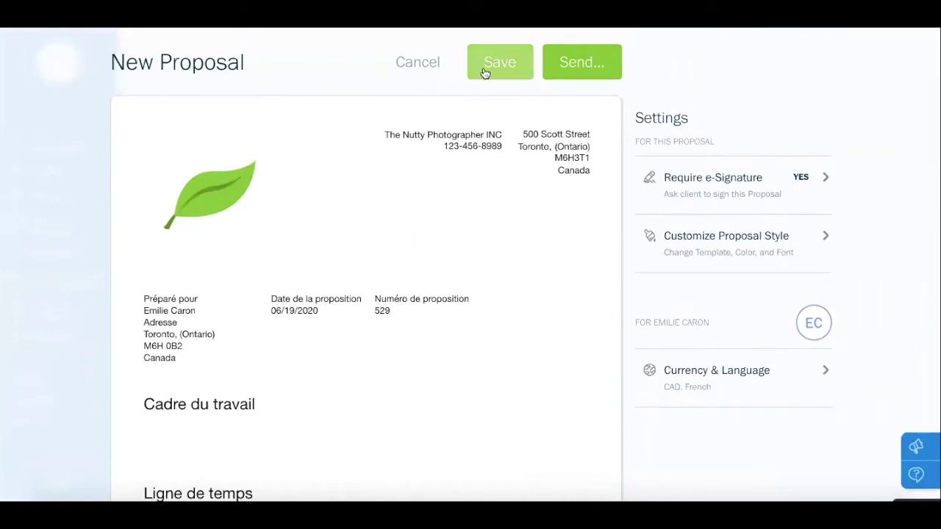
pyautogui.click(484, 72)
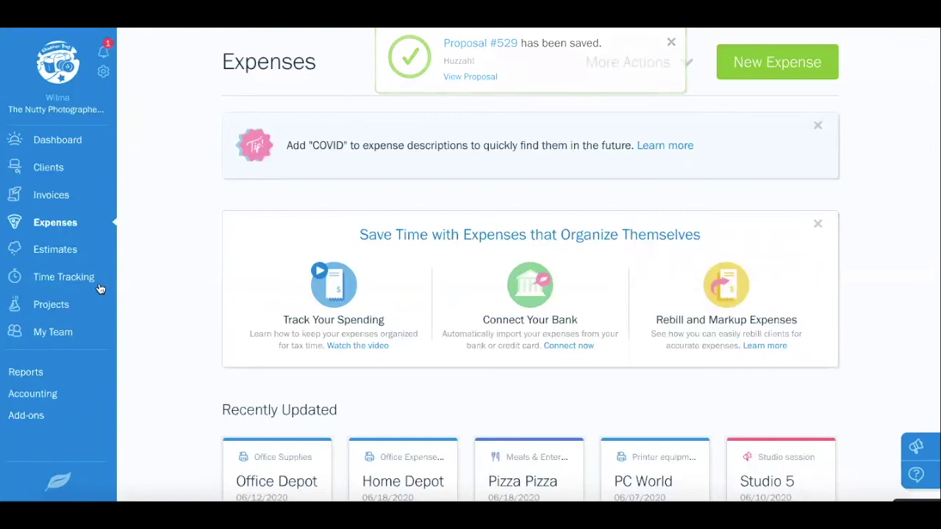
# Start a new hourly project from Projects, with a default $200.00 hourly rate
pyautogui.click(57, 306)
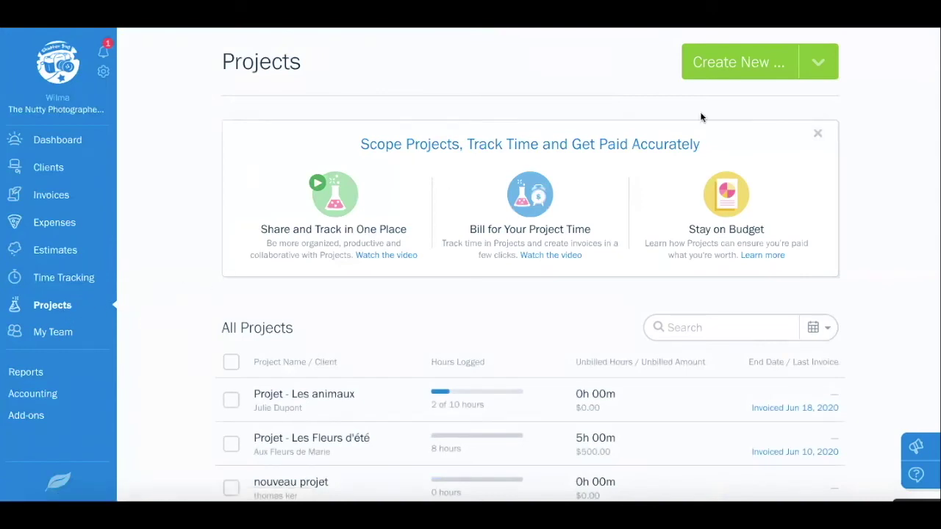
pyautogui.click(816, 66)
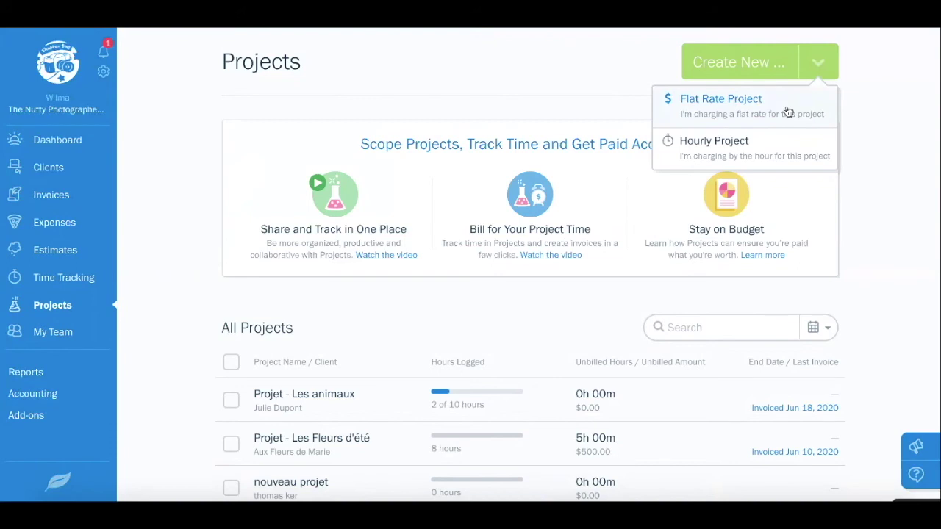
pyautogui.click(762, 153)
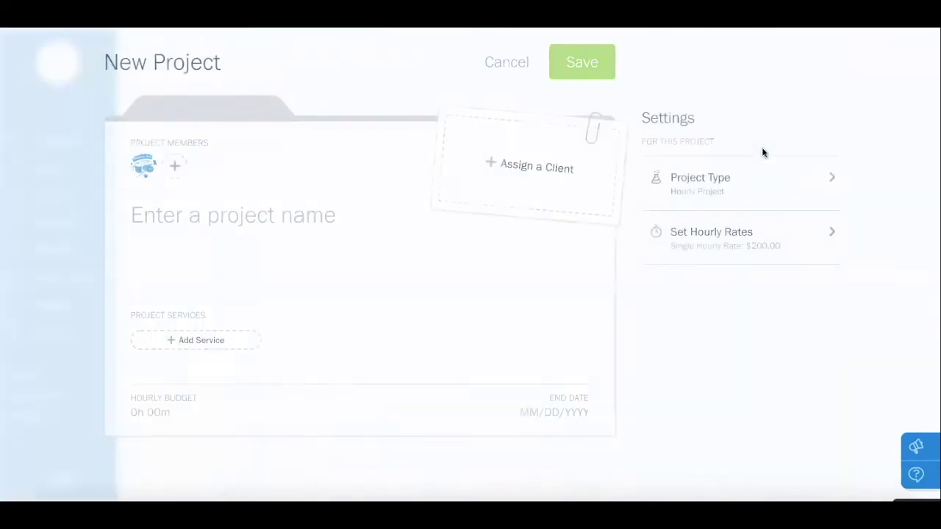
# Assign the existing client to the new project without inviting any team members
pyautogui.click(536, 162)
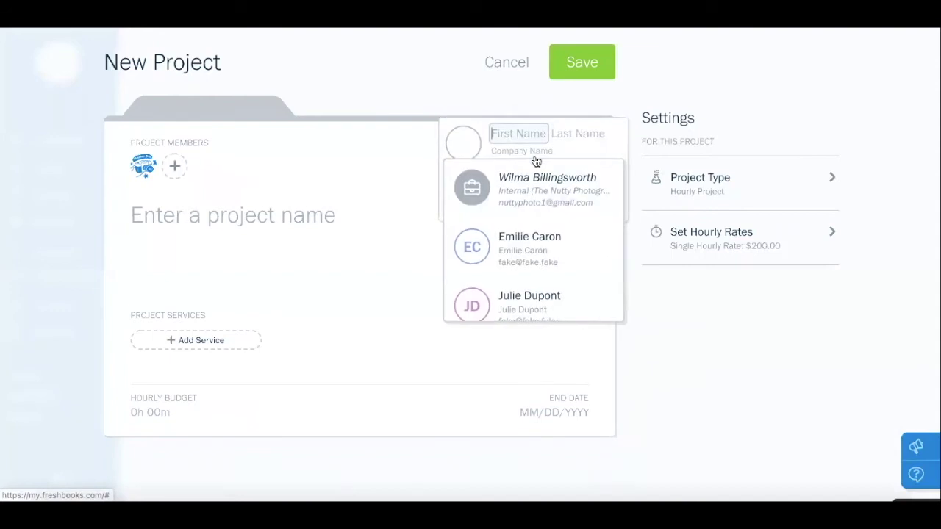
pyautogui.click(522, 253)
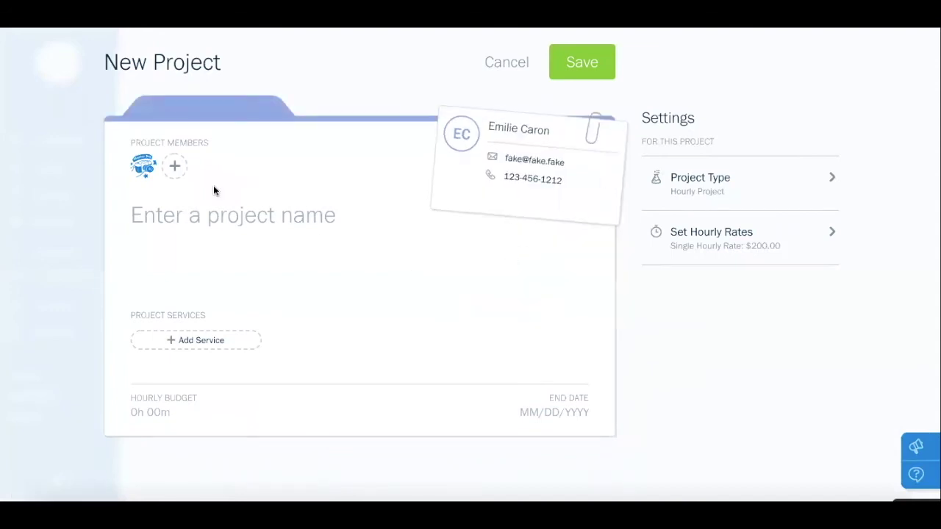
pyautogui.click(175, 169)
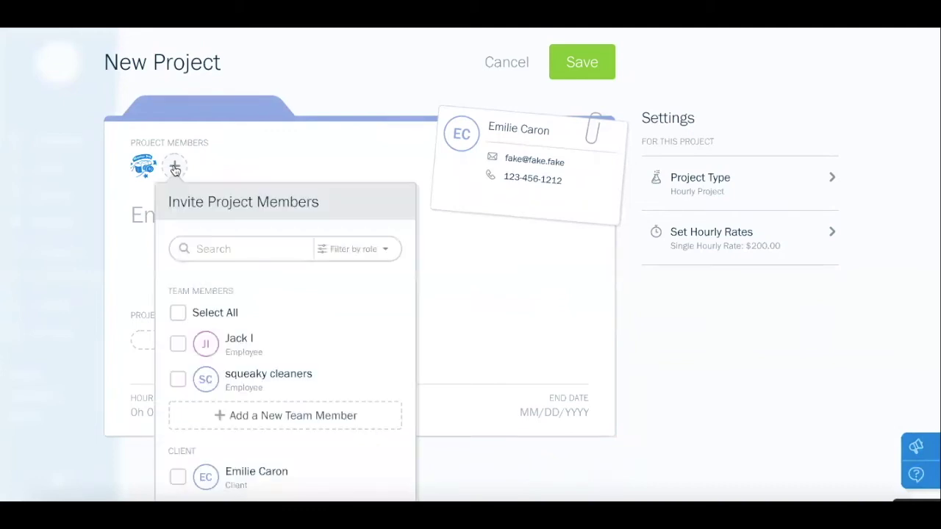
pyautogui.click(175, 169)
pyautogui.click(175, 169)
pyautogui.click(130, 222)
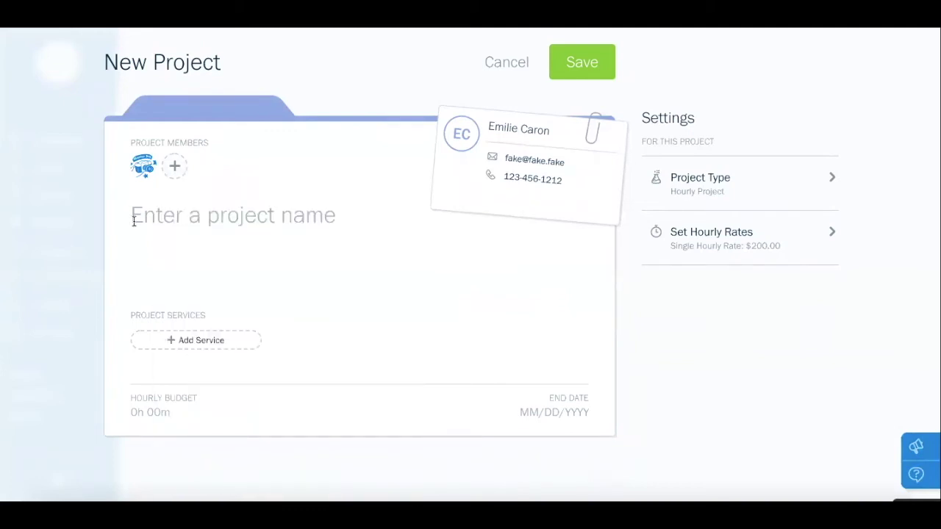
# Name the project 'Projet 3' and add the Consultation and Marketing services
pyautogui.click(178, 219)
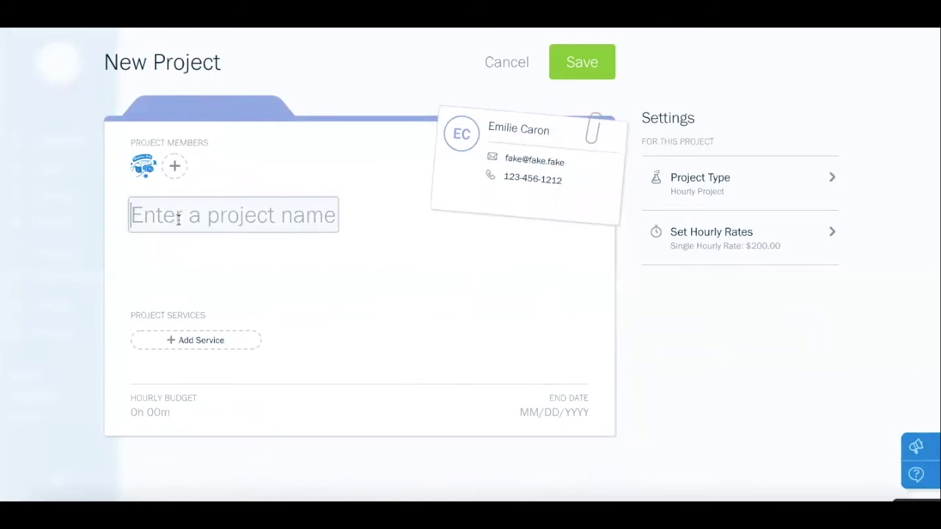
pyautogui.write('P')
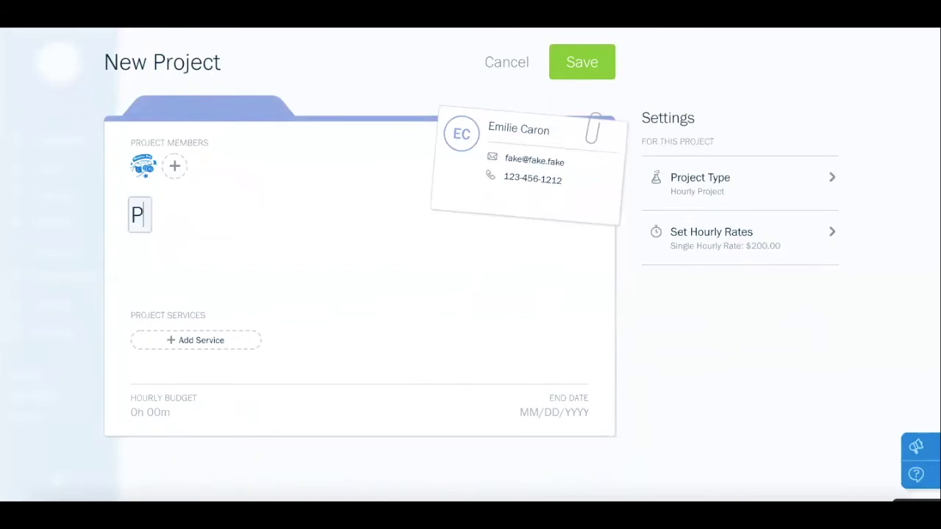
pyautogui.write('rojet 3')
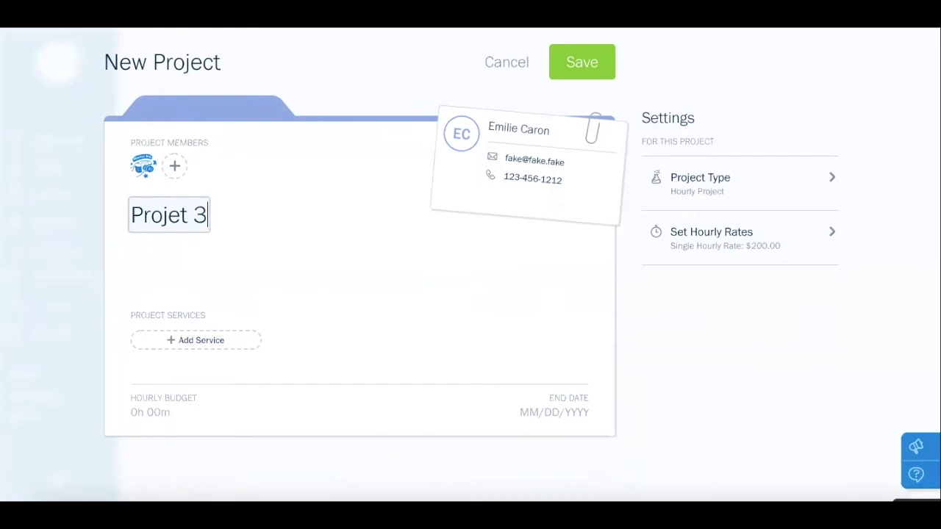
pyautogui.click(225, 341)
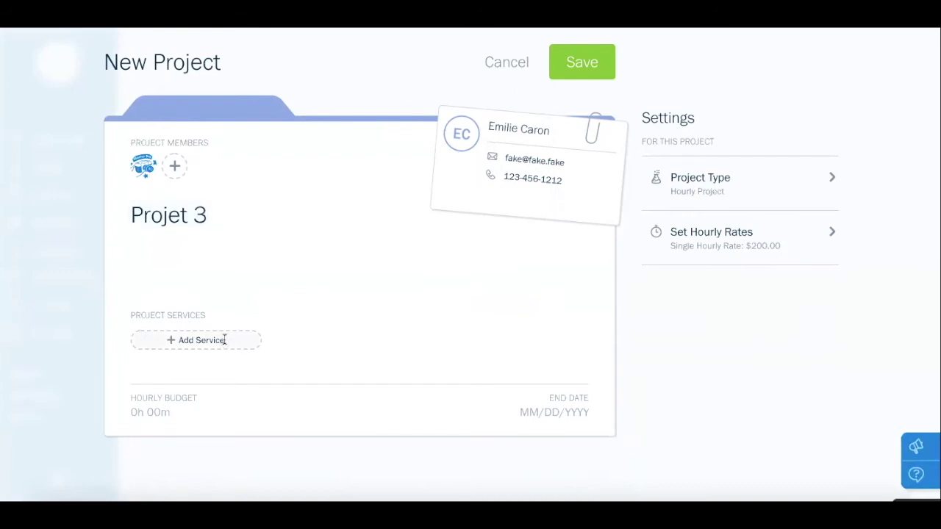
pyautogui.click(192, 364)
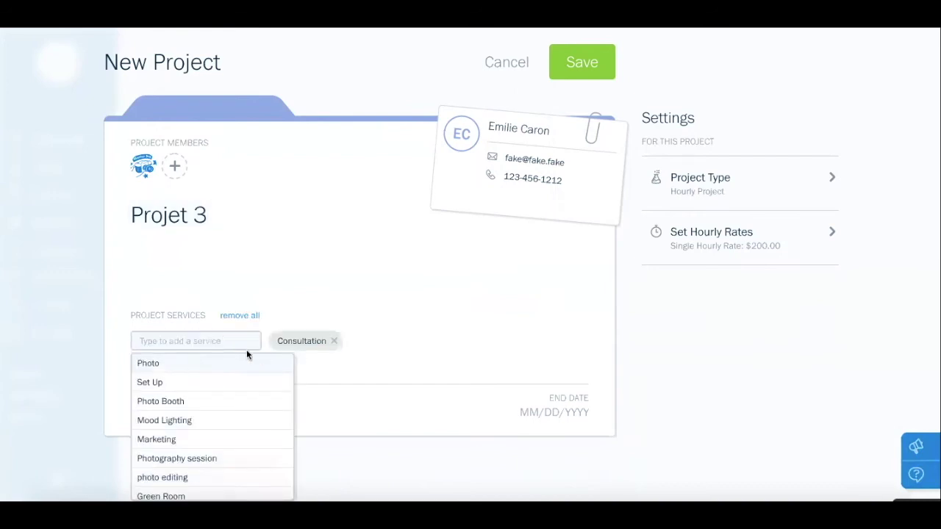
pyautogui.click(200, 441)
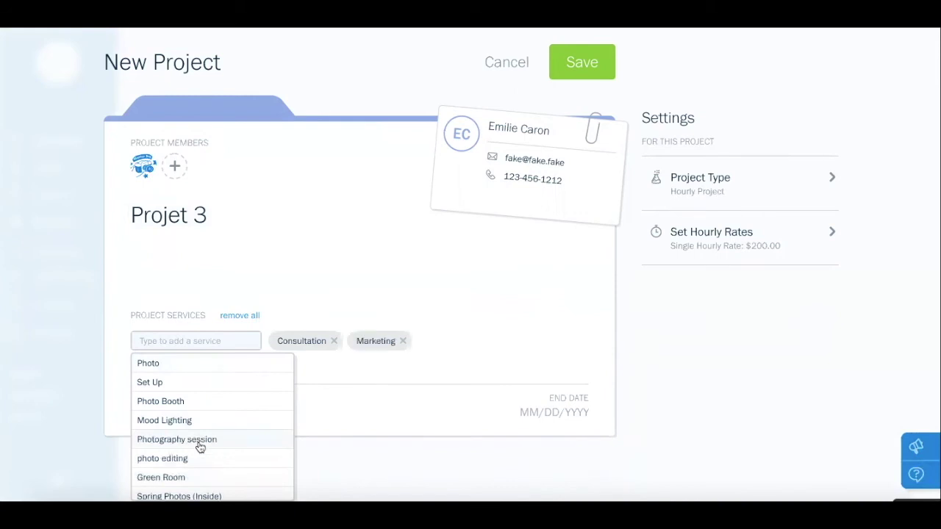
pyautogui.click(391, 408)
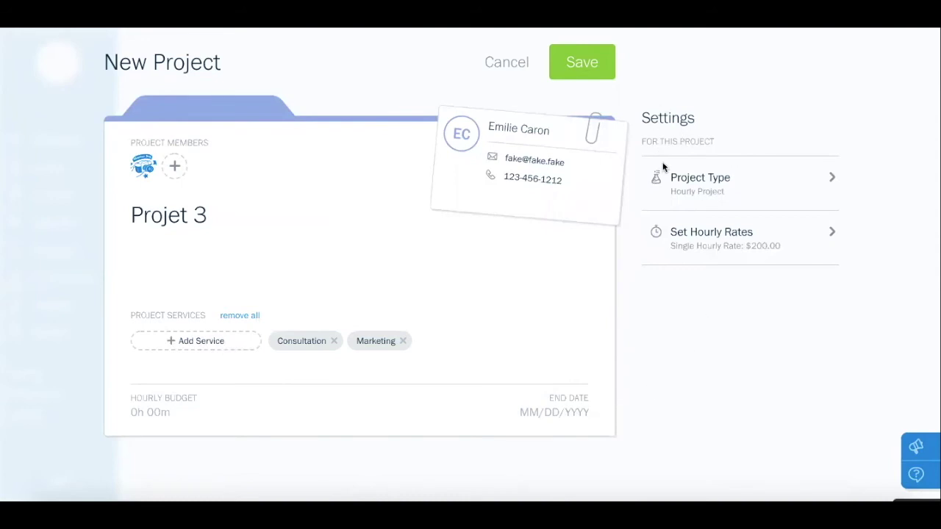
# Keep the project type set to Hourly Project
pyautogui.click(728, 182)
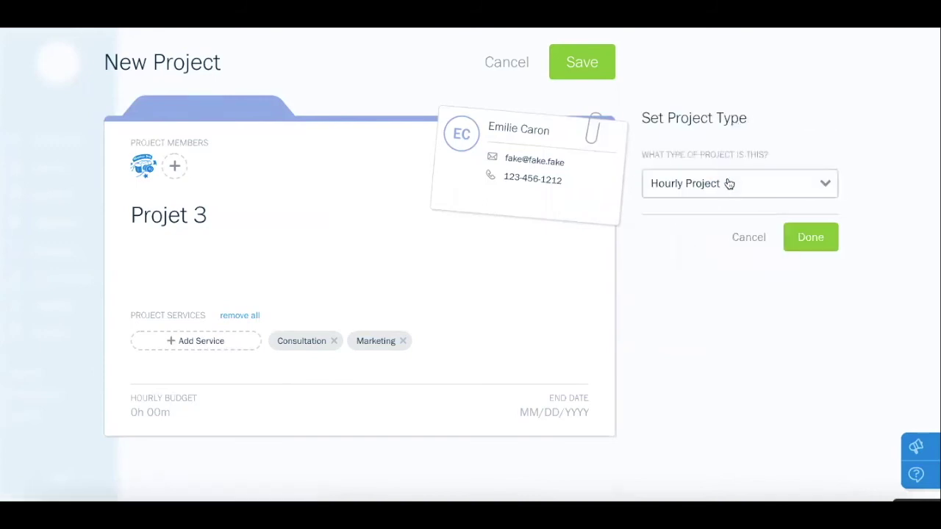
pyautogui.click(717, 189)
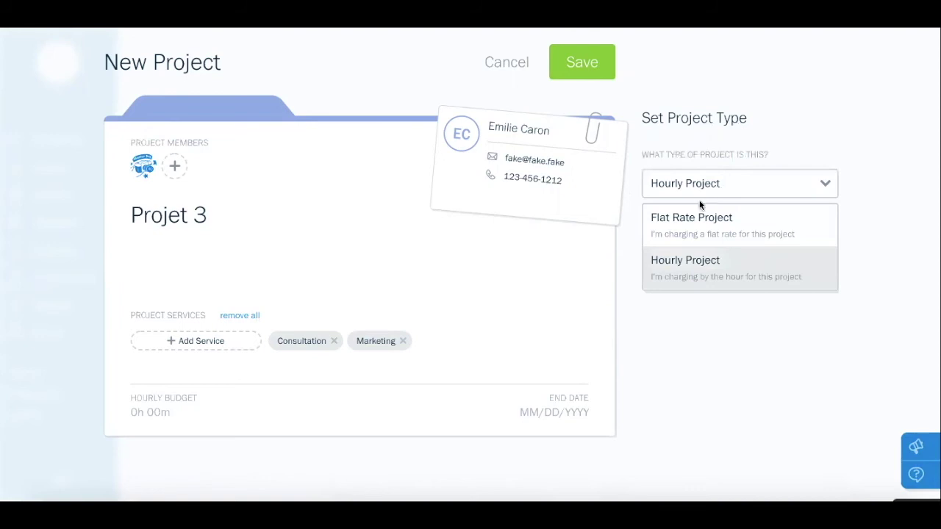
pyautogui.click(741, 274)
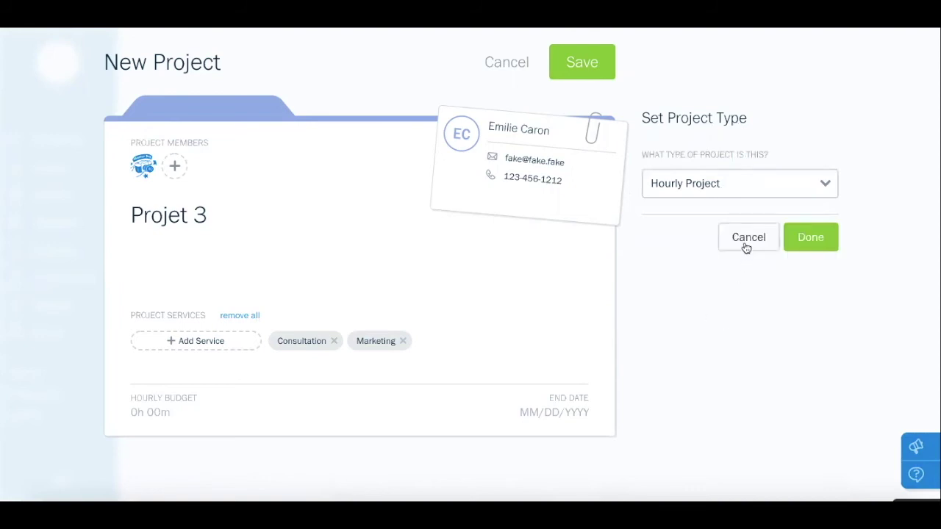
pyautogui.click(747, 246)
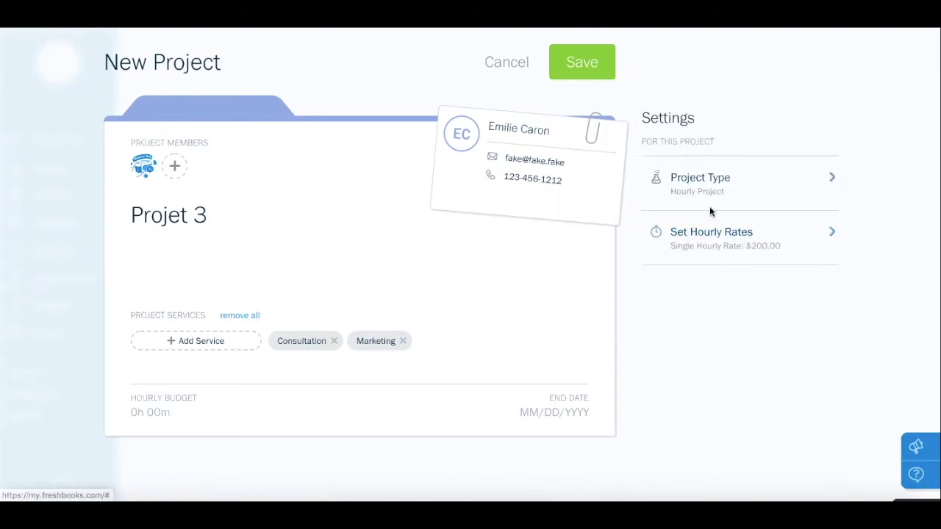
# Bill by service rates, Consultation $50.00 and Marketing $75.00, and save the project
pyautogui.click(720, 241)
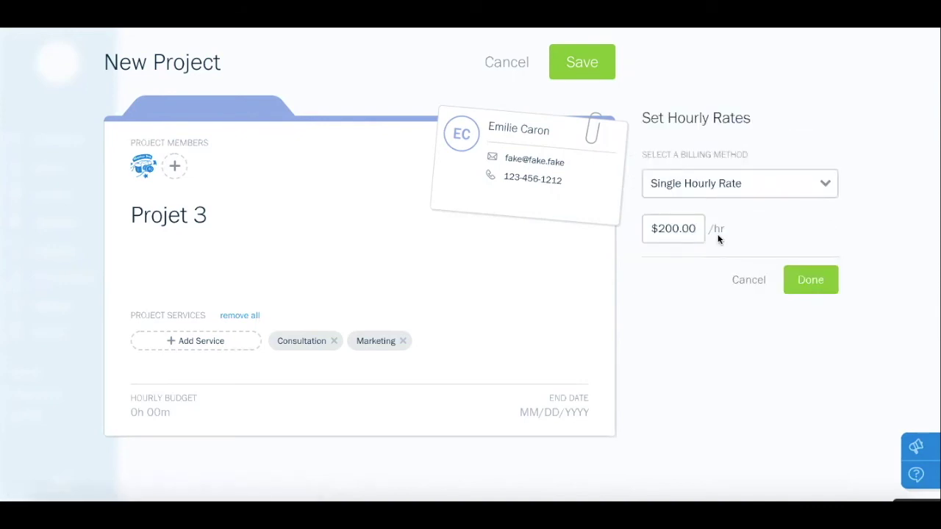
pyautogui.click(766, 186)
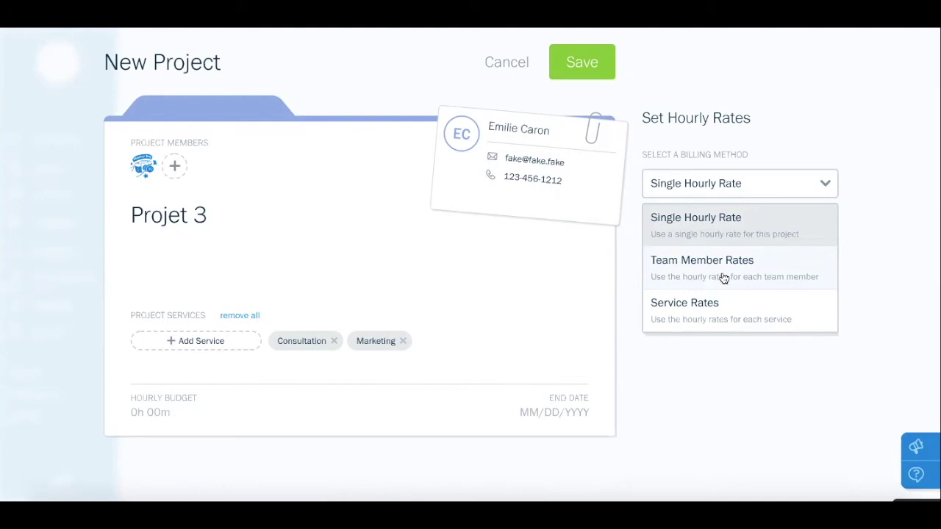
pyautogui.click(731, 322)
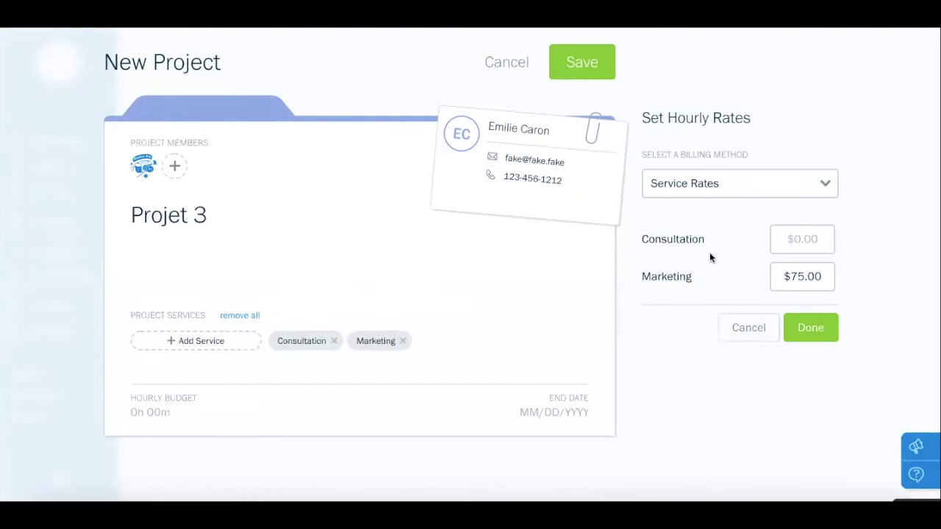
pyautogui.click(794, 234)
pyautogui.write('50.00')
pyautogui.click(819, 330)
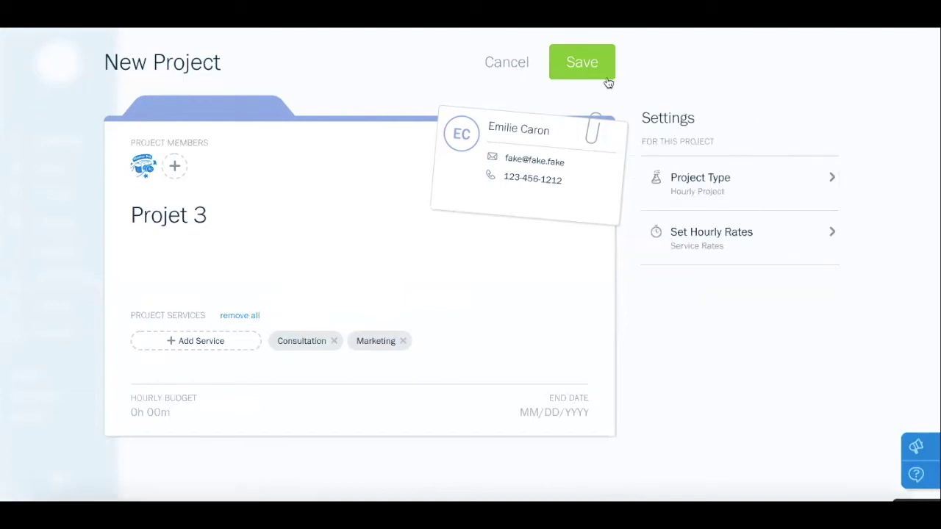
pyautogui.click(587, 63)
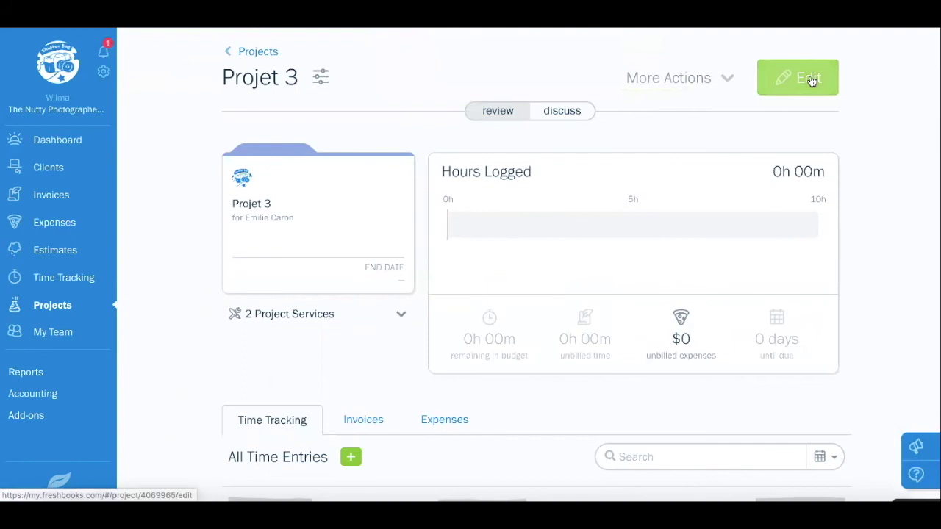
# Review Projet 3's More Actions menu, its two services, and the Time Tracking section
pyautogui.click(725, 81)
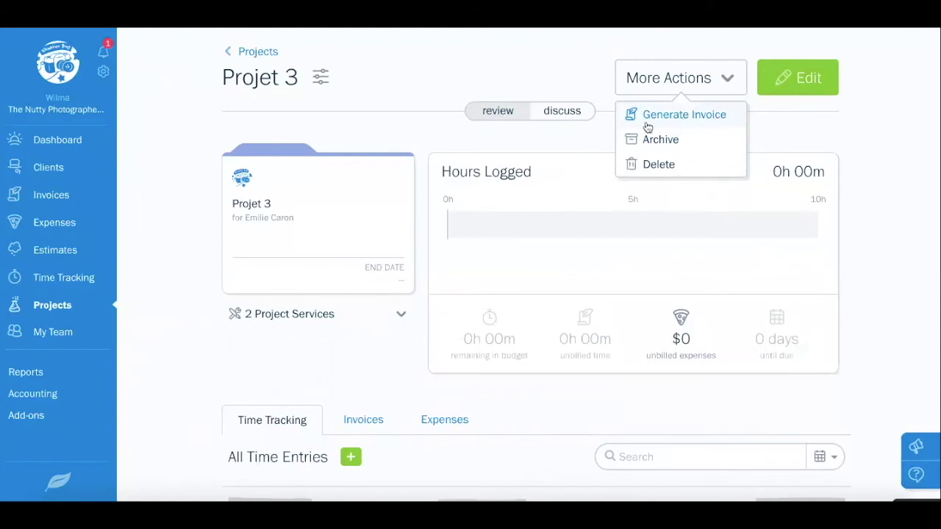
pyautogui.click(424, 114)
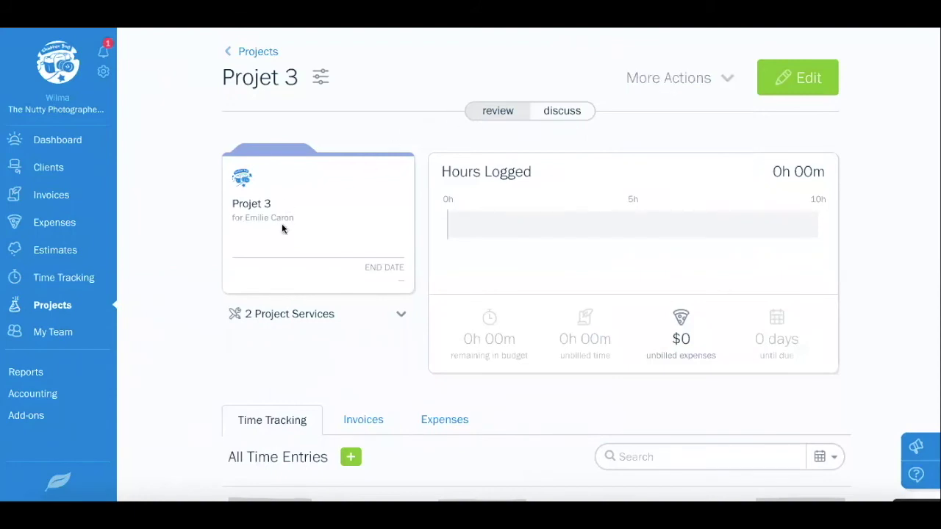
pyautogui.scroll(-1, 281, 221)
pyautogui.click(391, 256)
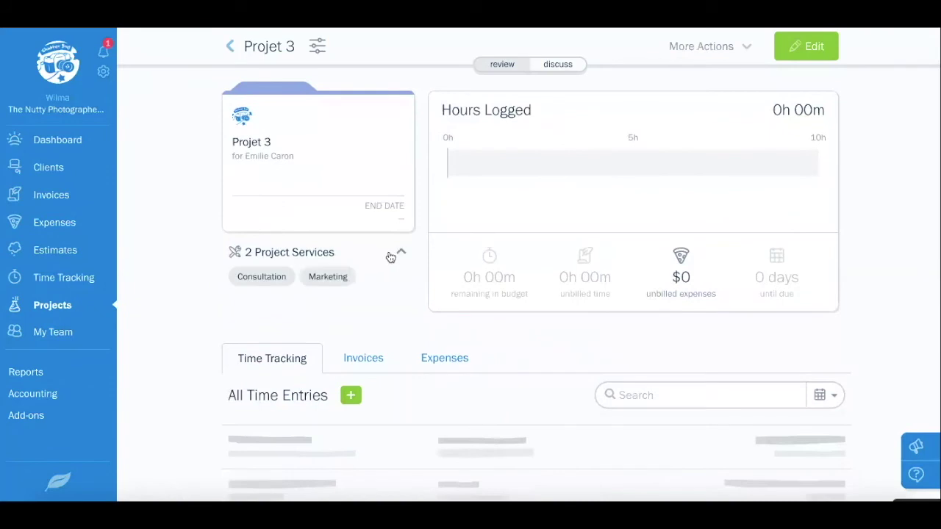
pyautogui.click(391, 256)
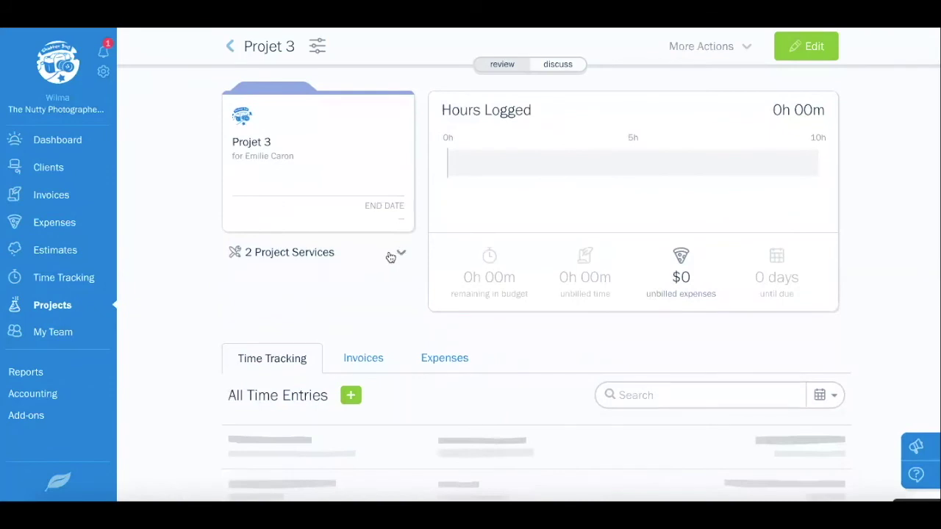
pyautogui.scroll(-3, 391, 256)
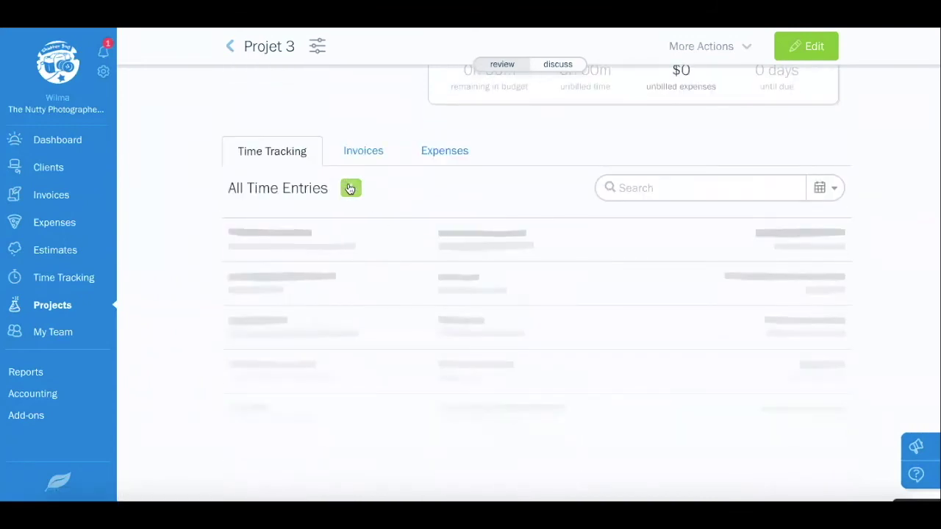
# Start a timer on Projet 3 and assign it the Consultation service
pyautogui.click(350, 189)
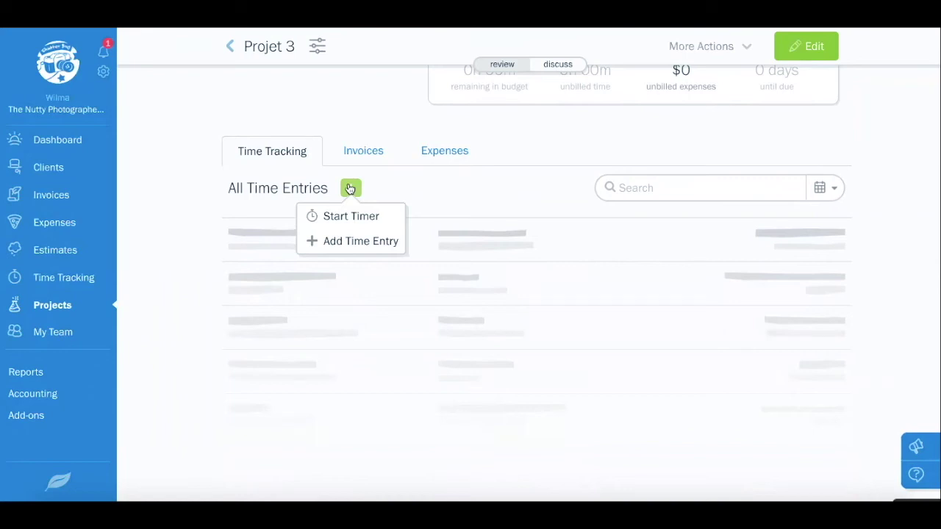
pyautogui.click(368, 219)
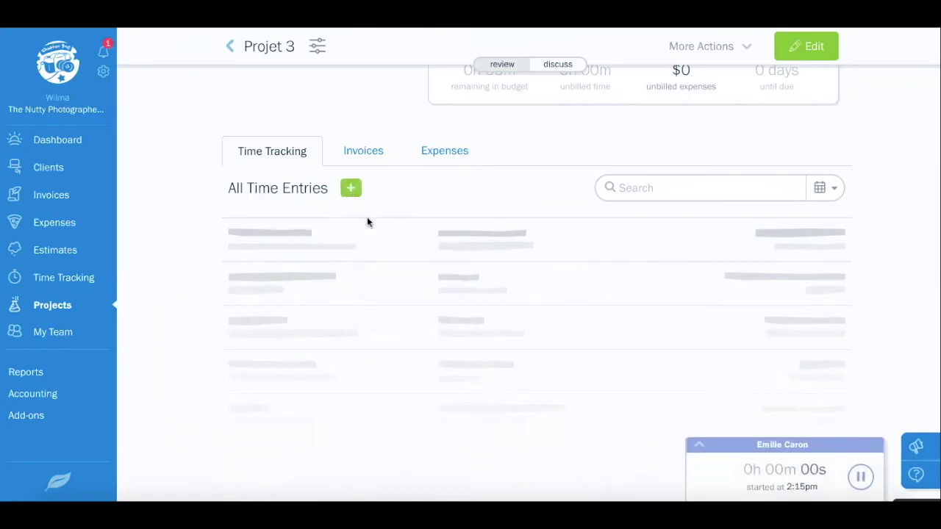
pyautogui.click(701, 449)
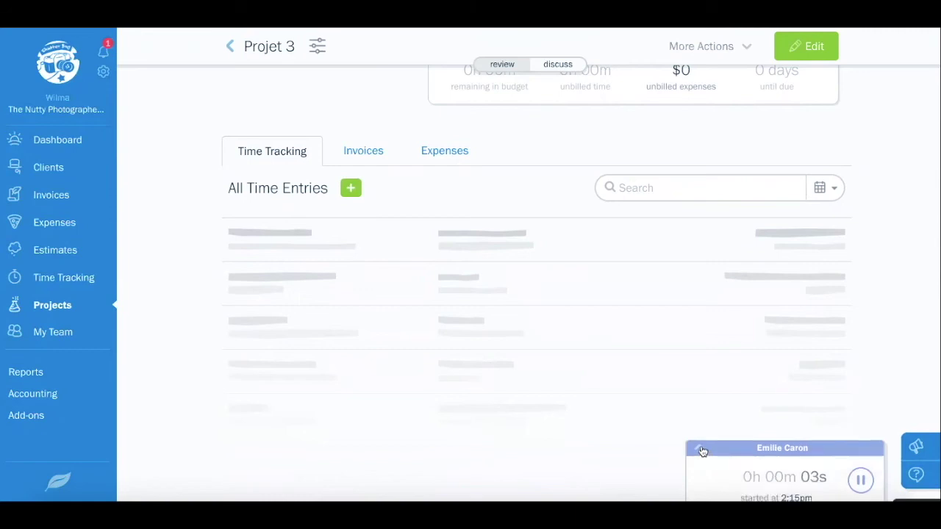
pyautogui.click(700, 449)
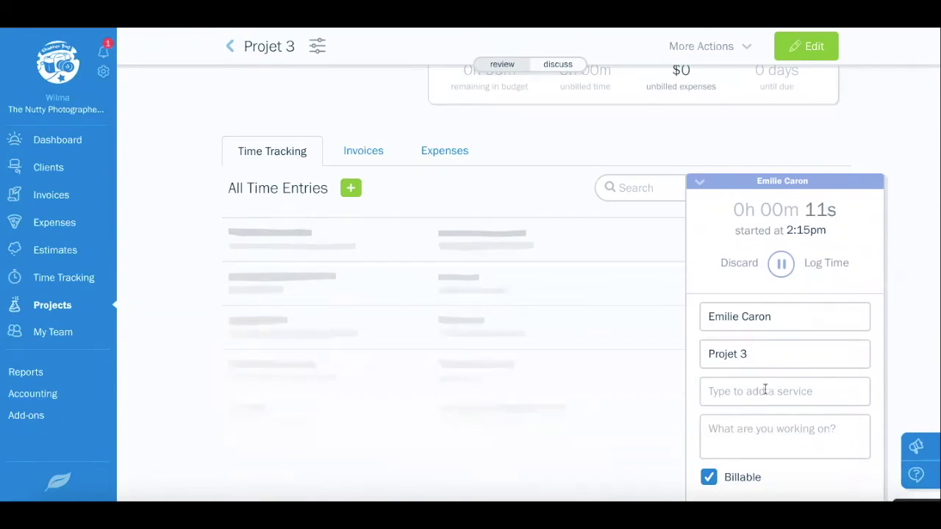
pyautogui.click(765, 390)
pyautogui.click(743, 423)
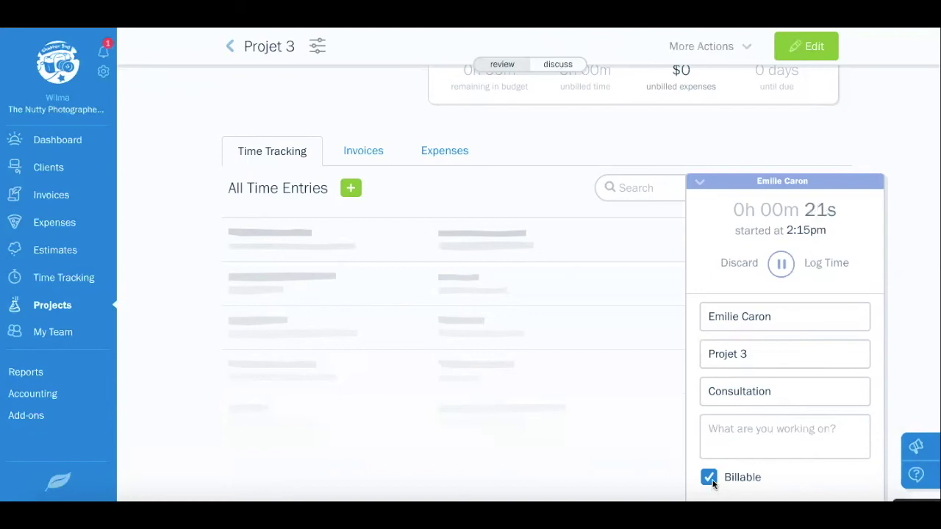
# Stop the timer and discard it without logging any time
pyautogui.click(782, 264)
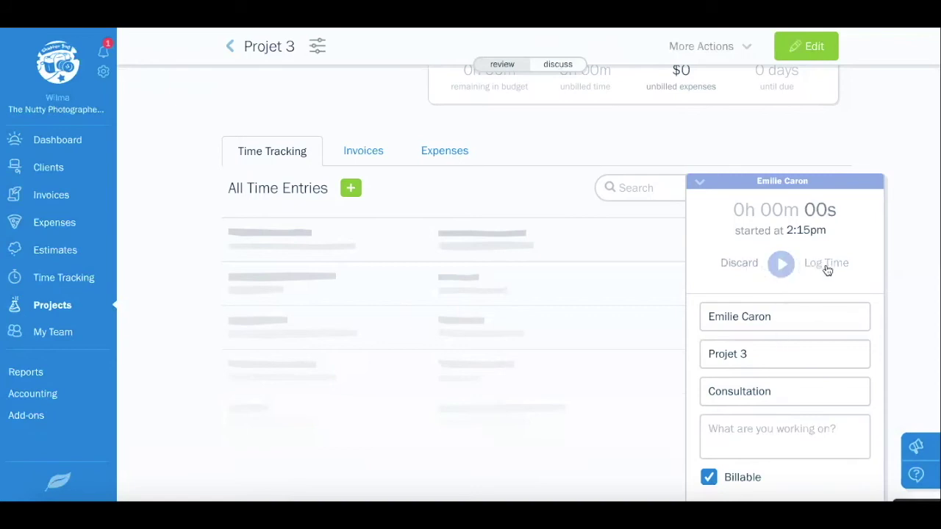
pyautogui.click(742, 266)
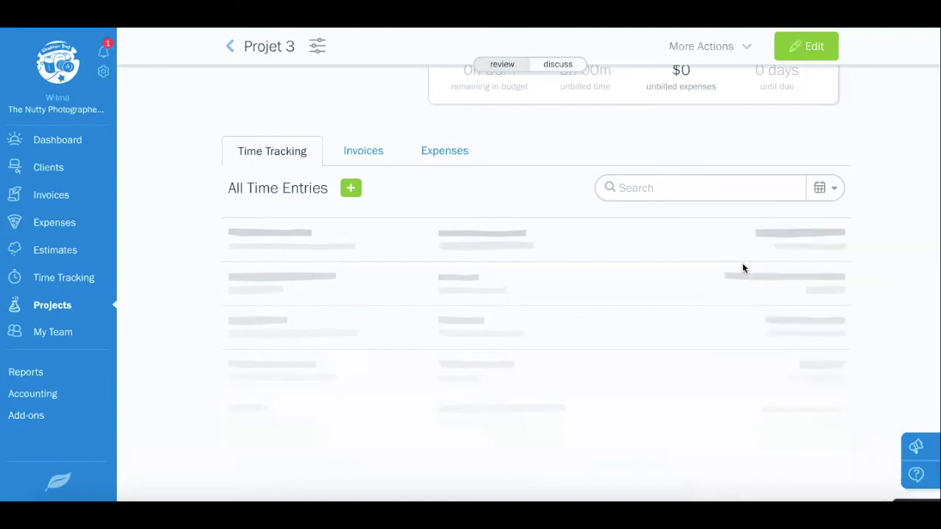
pyautogui.click(352, 190)
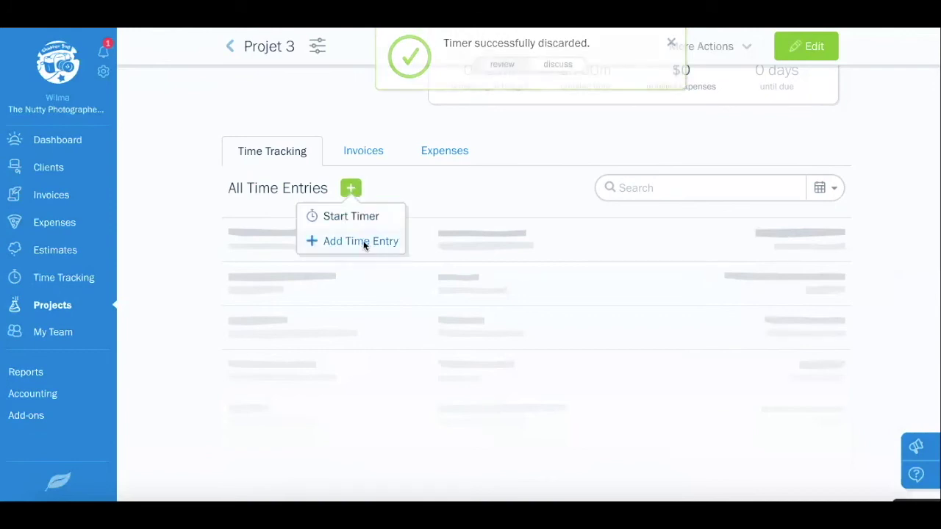
# Add a manual time entry of 2h 00m dated June 18, 2020
pyautogui.click(364, 243)
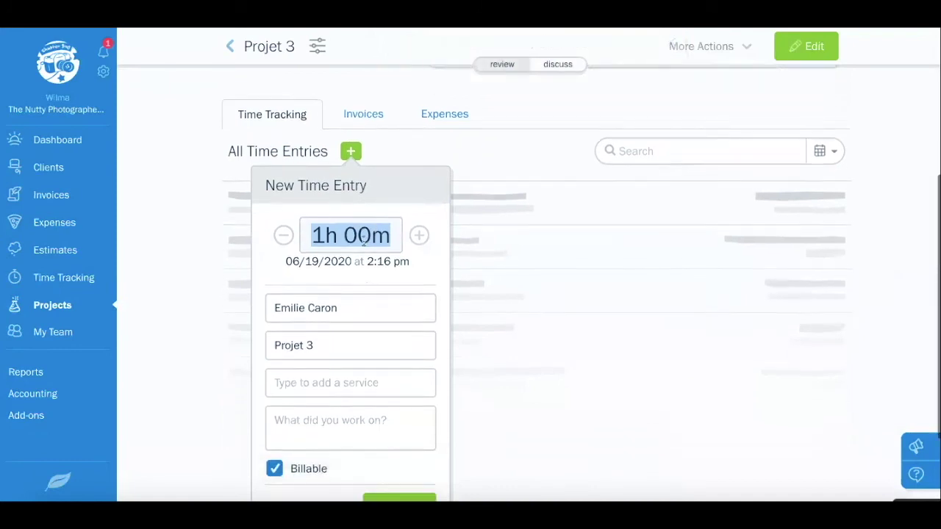
pyautogui.click(318, 186)
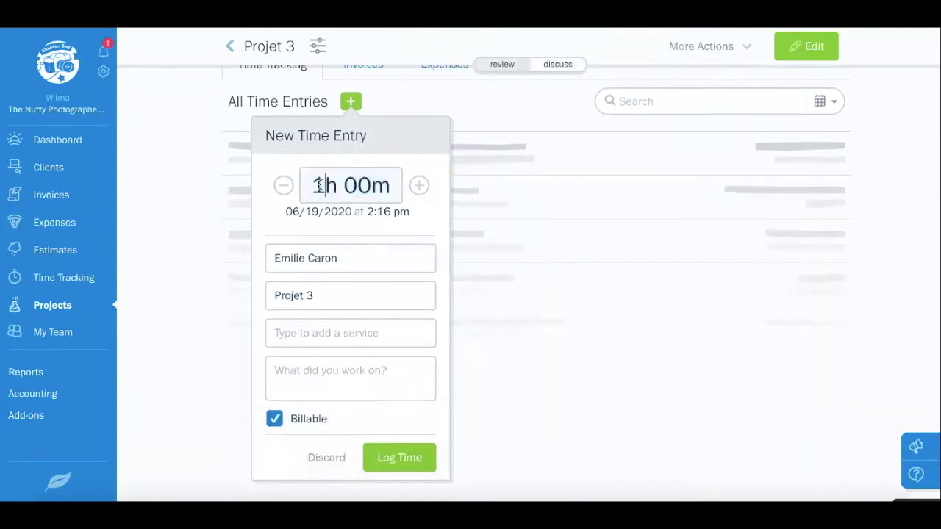
pyautogui.press('BackSpace')
pyautogui.write('2')
pyautogui.click(330, 212)
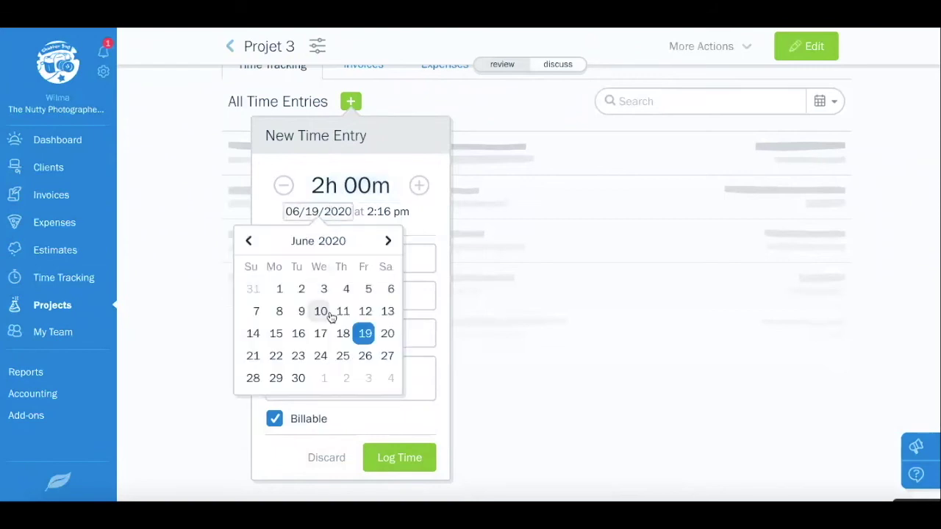
pyautogui.click(344, 334)
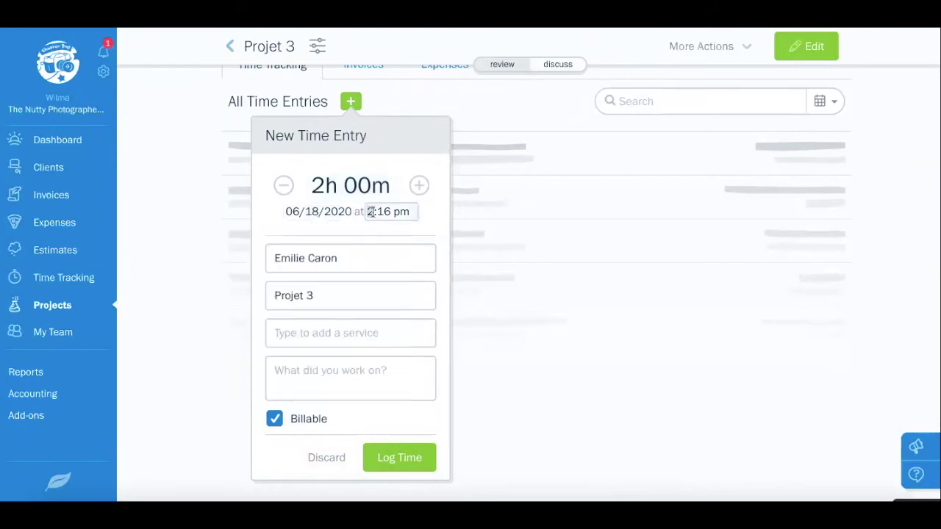
# Set the entry's start time to 9:00, choose Marketing, and log it
pyautogui.write('9')
pyautogui.press('BackSpace')
pyautogui.press('BackSpace')
pyautogui.write('00')
pyautogui.click(350, 335)
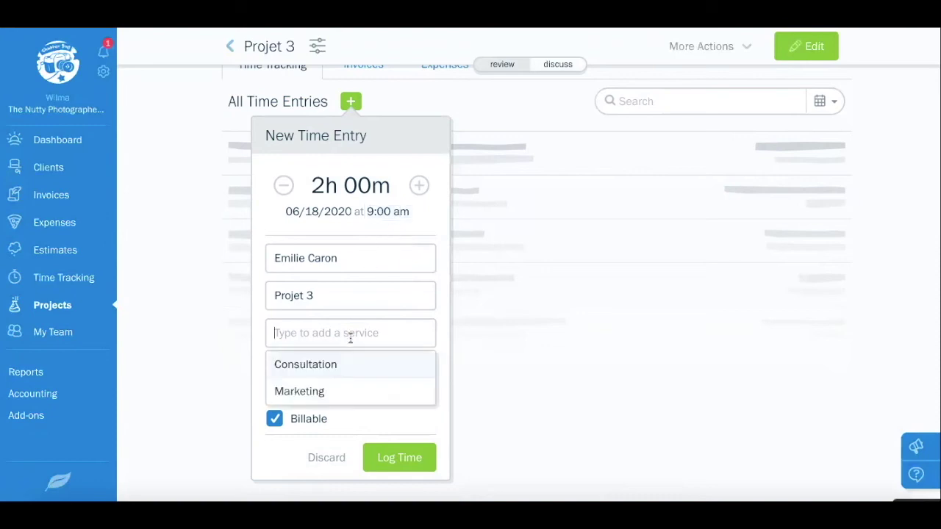
pyautogui.click(328, 389)
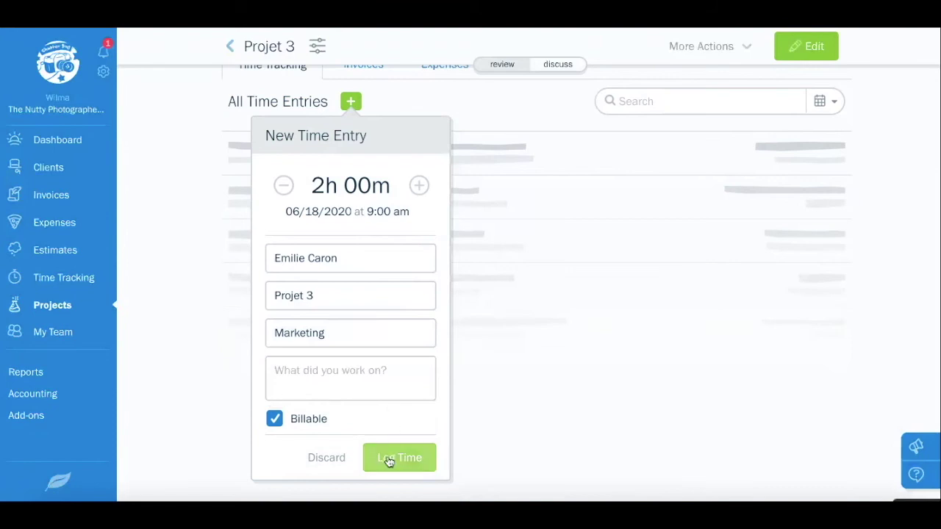
pyautogui.click(388, 458)
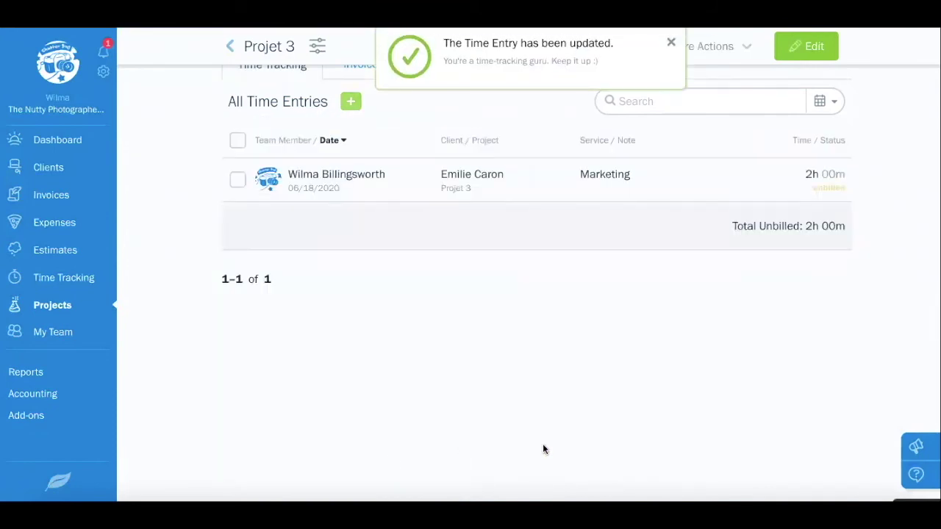
# View Projet 3's expenses, then start a new expense and cancel it without saving
pyautogui.scroll(4, 543, 450)
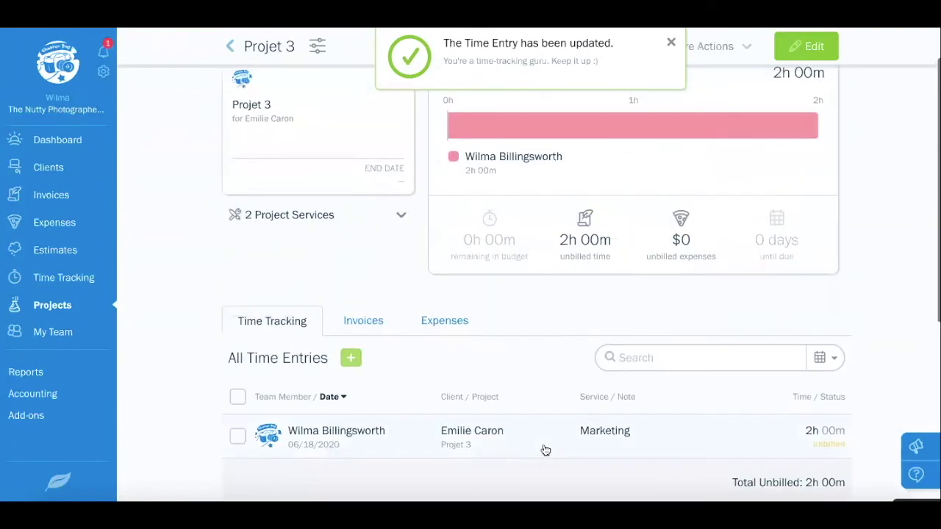
pyautogui.click(444, 322)
pyautogui.scroll(-3, 449, 328)
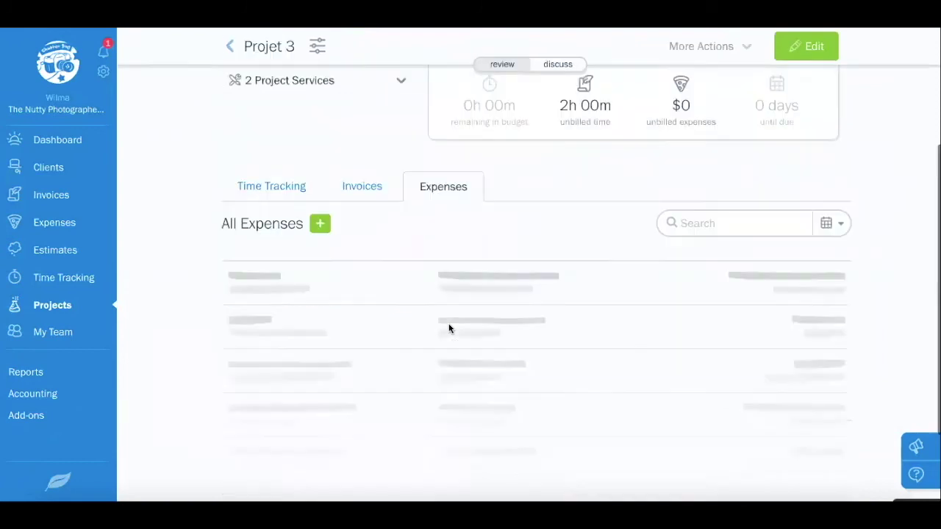
pyautogui.click(320, 224)
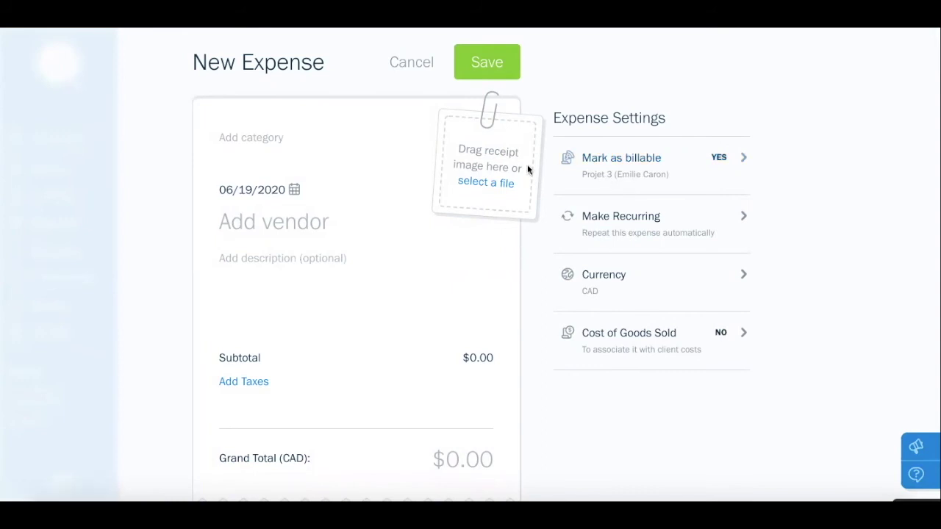
pyautogui.click(432, 72)
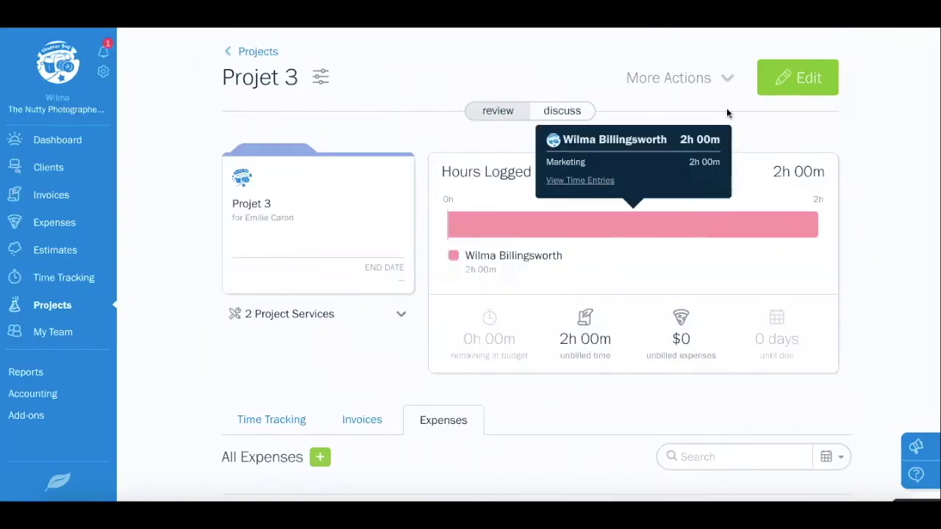
# Generate invoice 1247 from Projet 3 and review the Includes options for its Marketing time
pyautogui.click(724, 81)
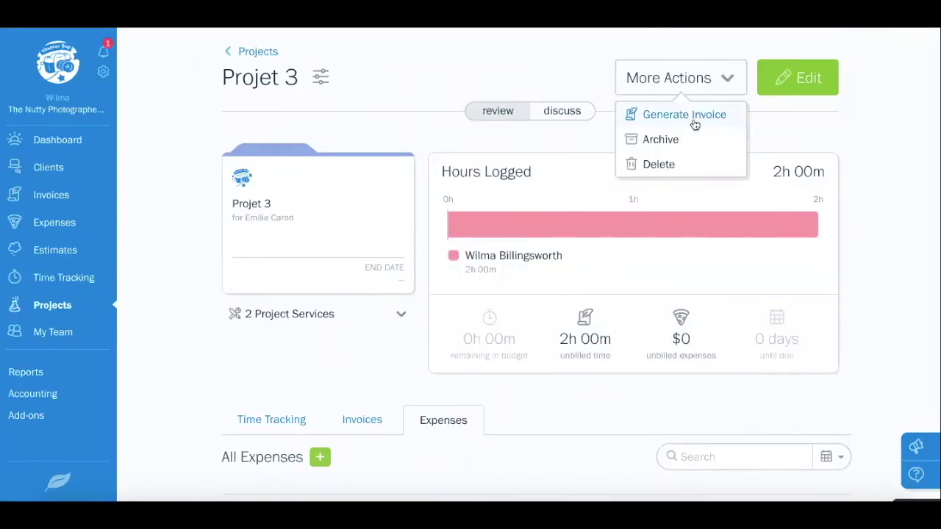
pyautogui.click(696, 121)
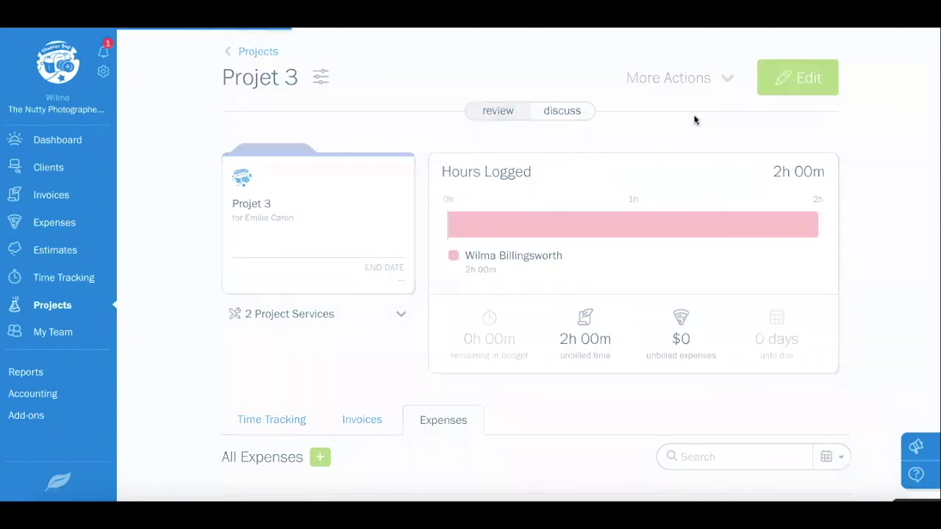
pyautogui.scroll(-3, 464, 252)
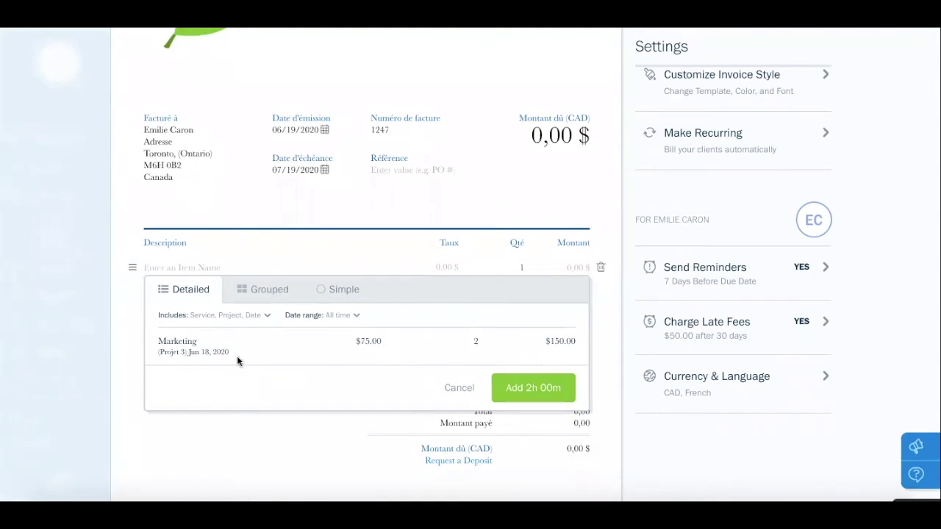
pyautogui.click(268, 316)
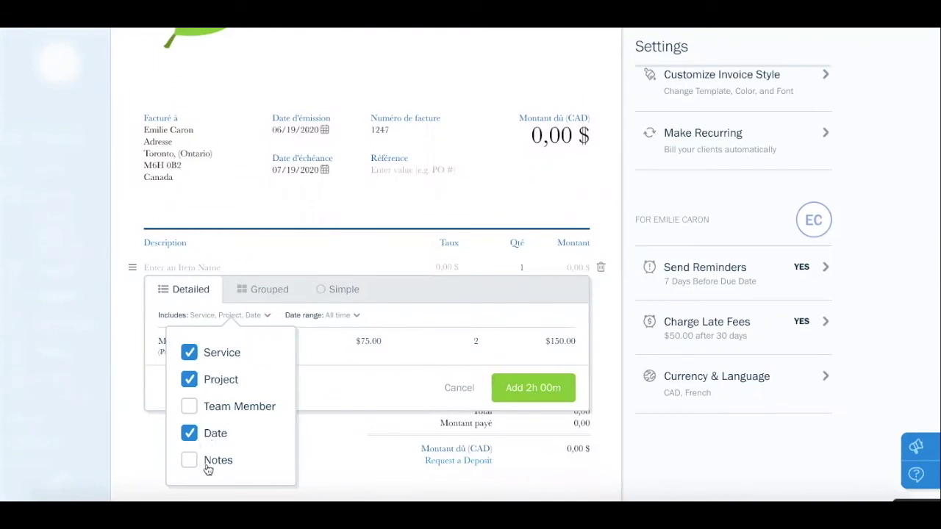
pyautogui.click(324, 383)
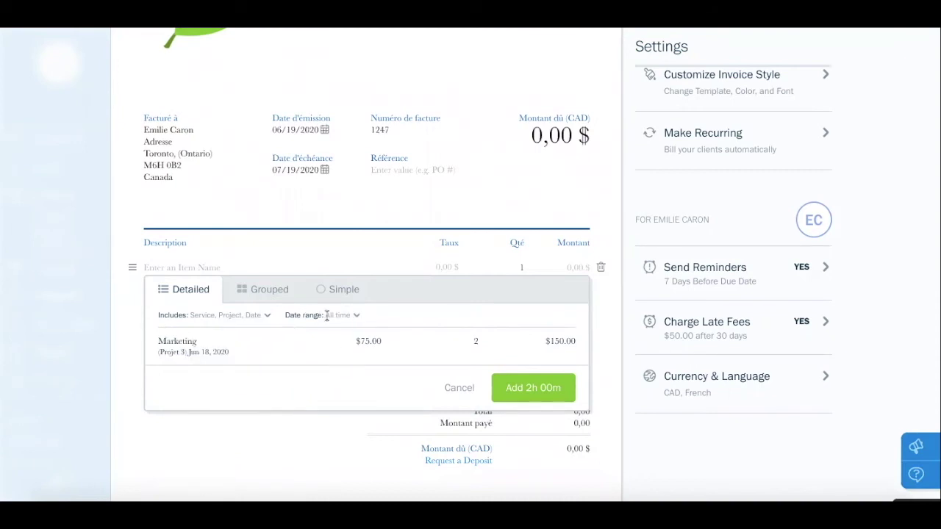
# Filter the project's time entries to the 06/01/2020–06/19/2020 date range
pyautogui.click(355, 316)
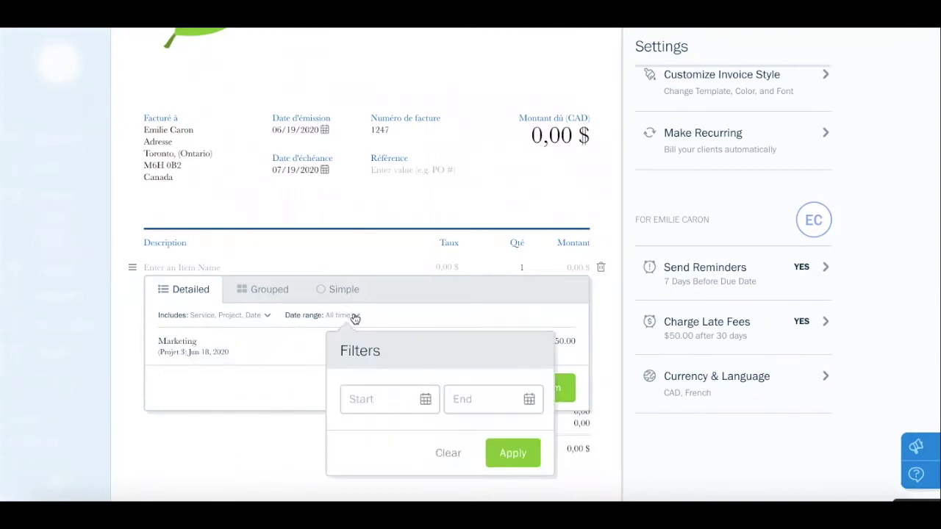
pyautogui.click(426, 399)
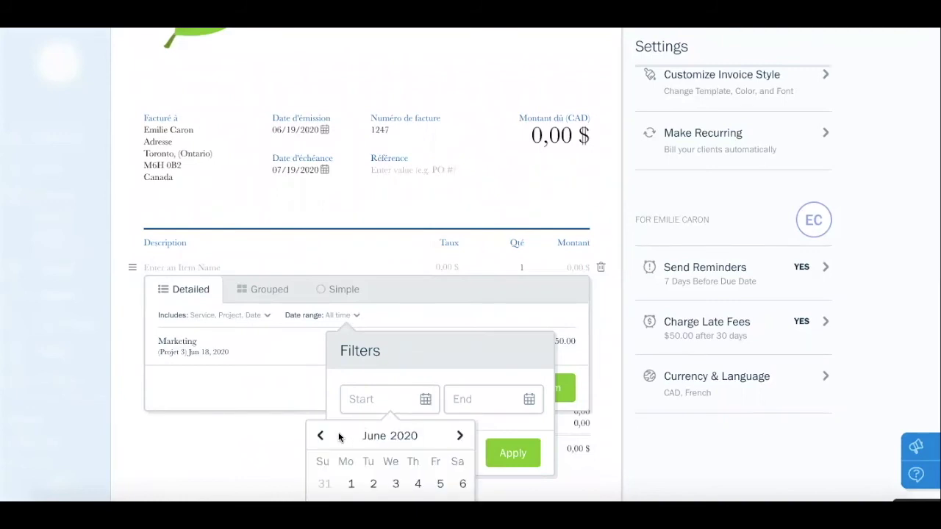
pyautogui.scroll(-1, 324, 436)
pyautogui.scroll(-2, 323, 436)
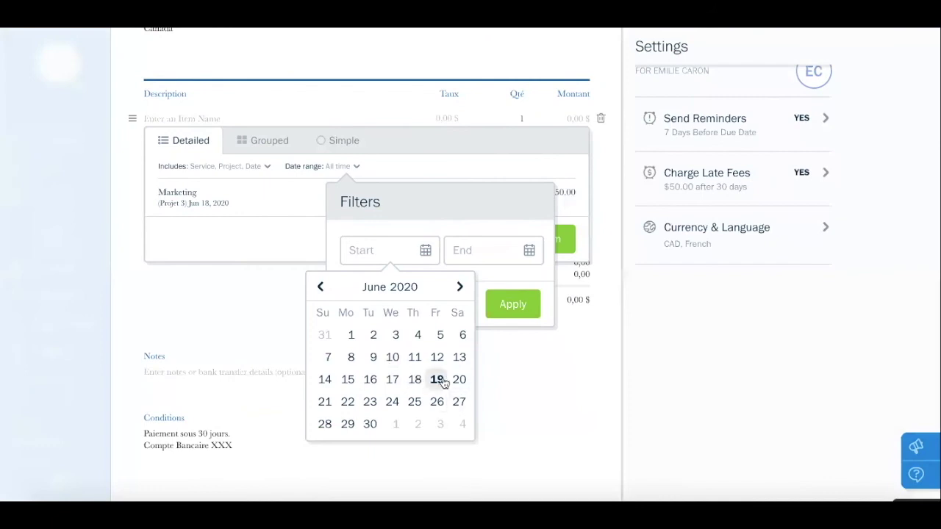
pyautogui.click(351, 334)
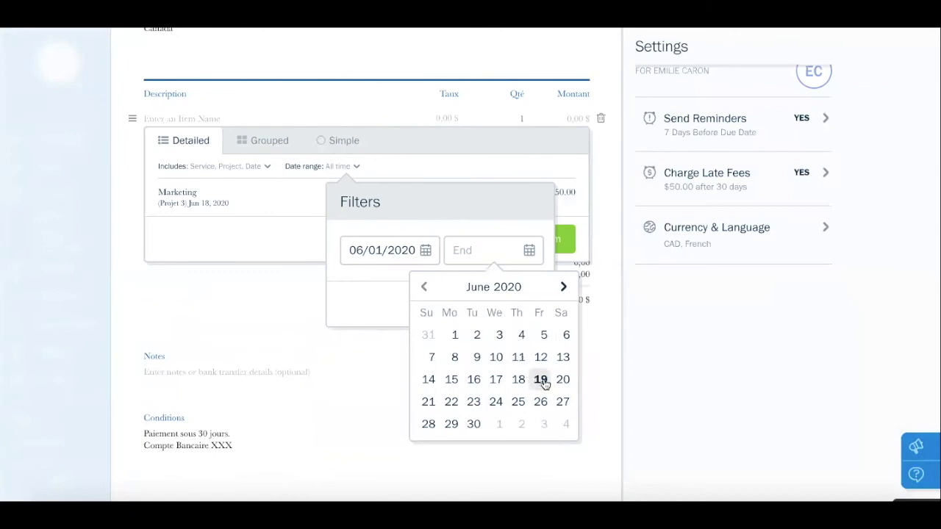
pyautogui.click(542, 381)
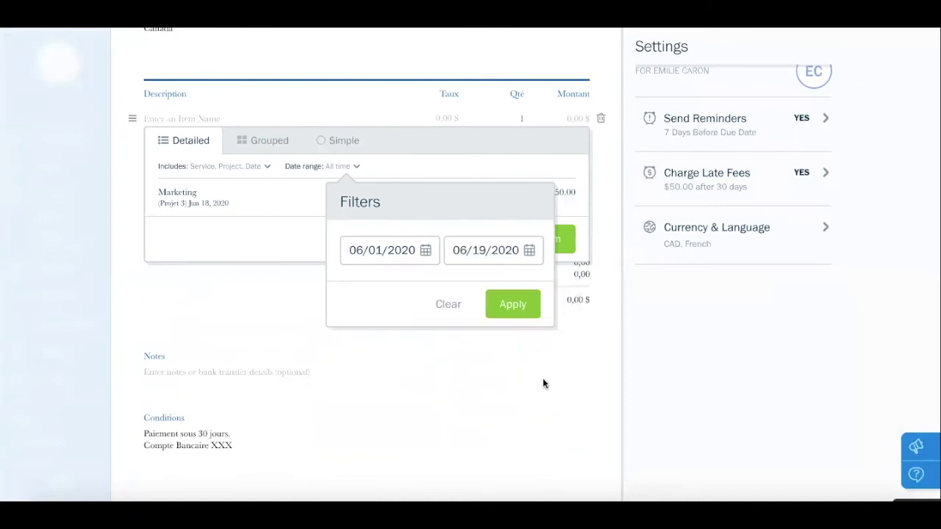
pyautogui.click(520, 305)
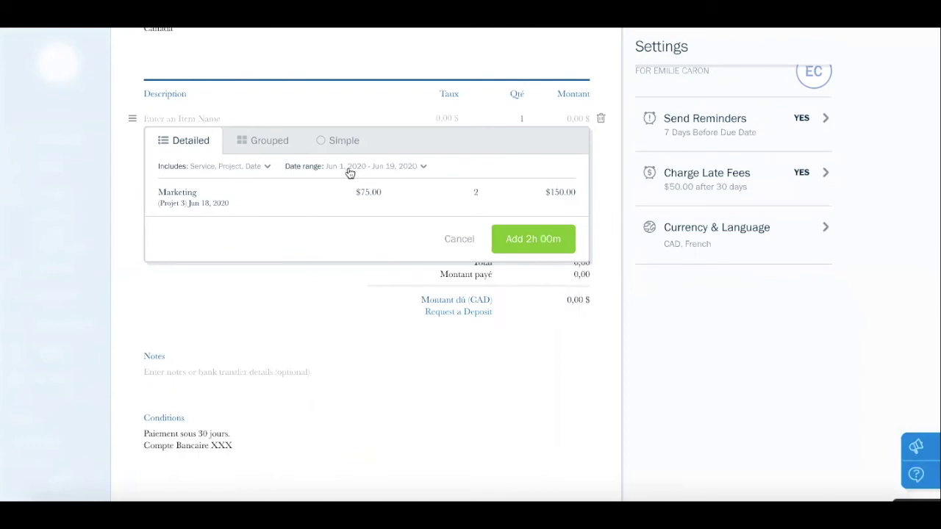
# Add the 2h 00m Marketing time as a 150,00 $ line and save invoice #1247
pyautogui.click(526, 242)
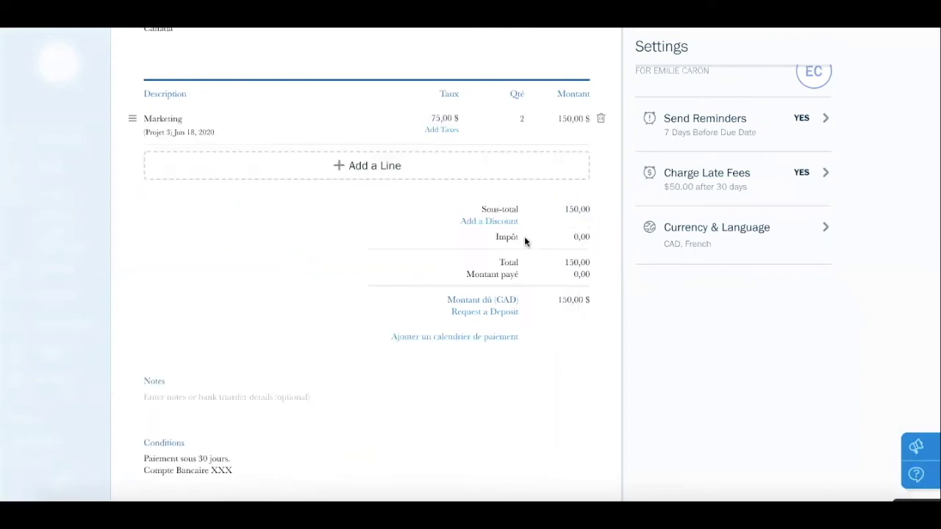
pyautogui.scroll(5, 524, 236)
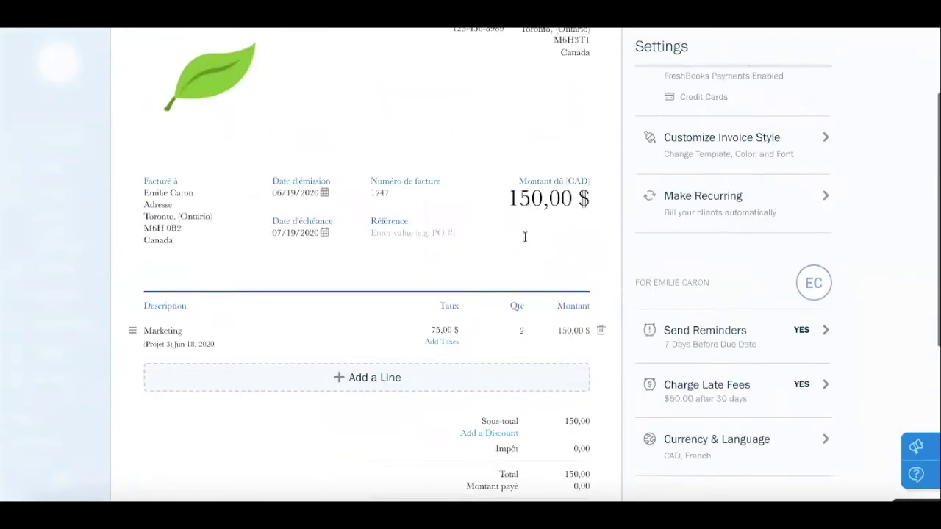
pyautogui.click(495, 65)
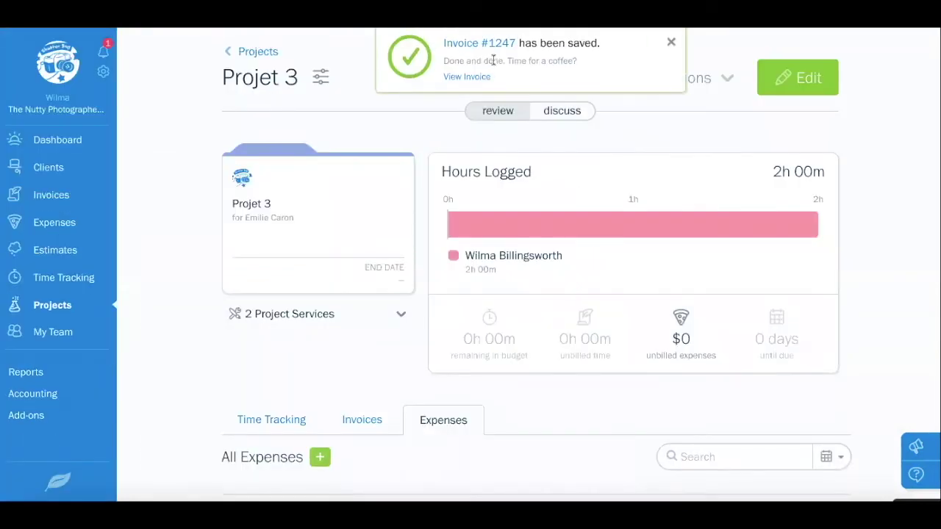
# Check Projet 3's time entries are billed, then view Time Tracking for Friday, Jun 19th
pyautogui.scroll(-2, 494, 61)
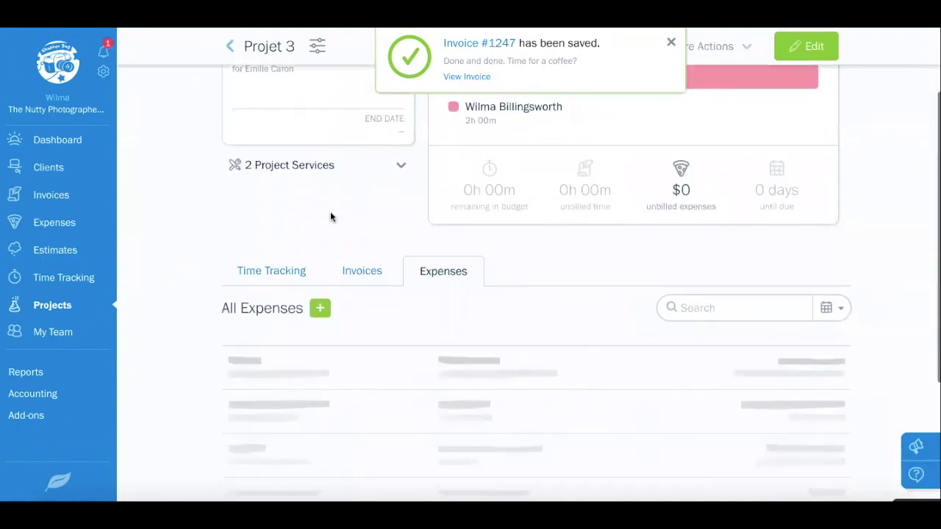
pyautogui.click(281, 272)
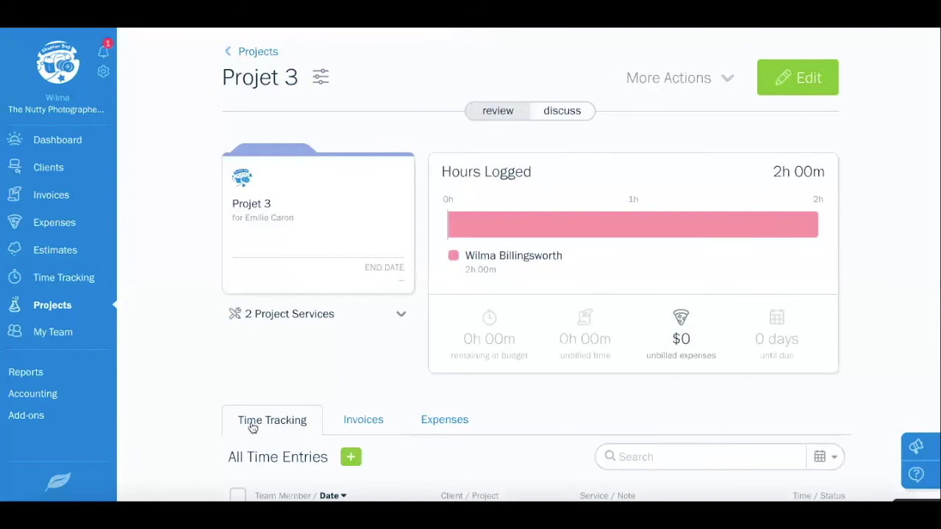
pyautogui.scroll(-3, 288, 418)
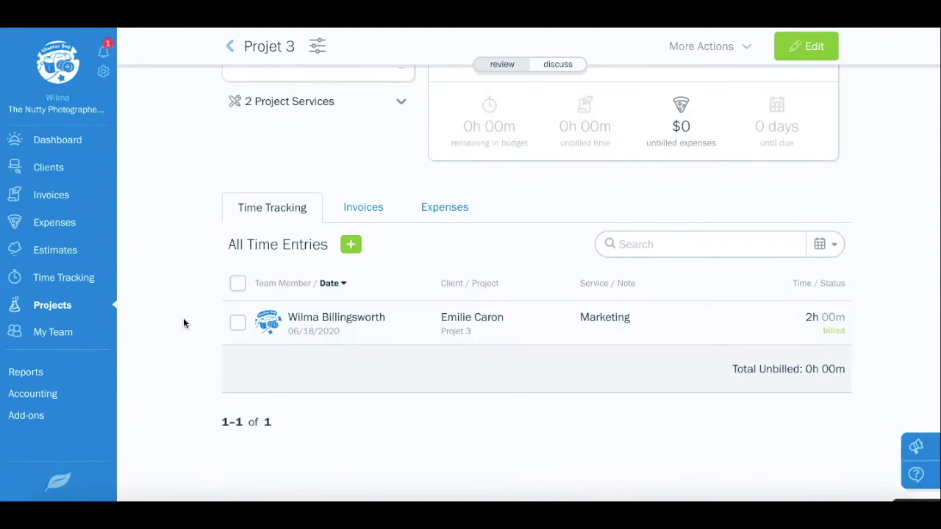
pyautogui.click(63, 279)
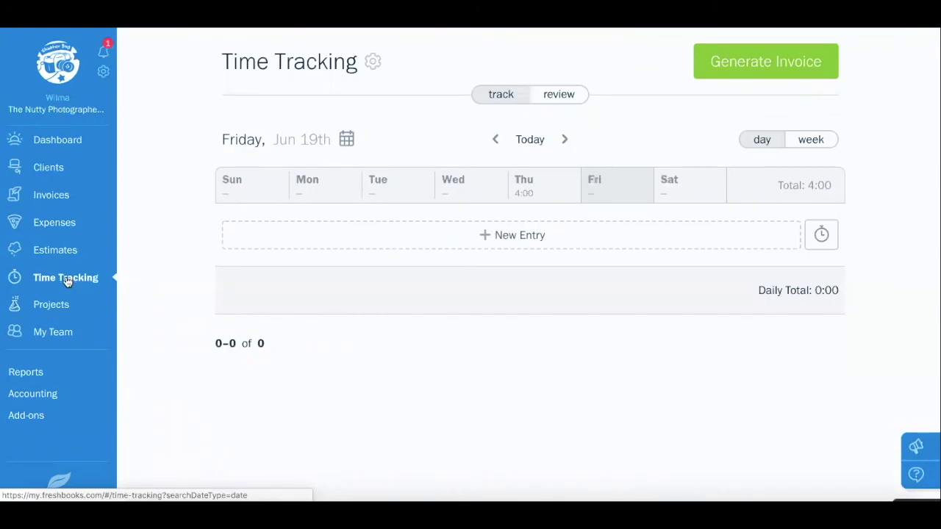
pyautogui.click(509, 236)
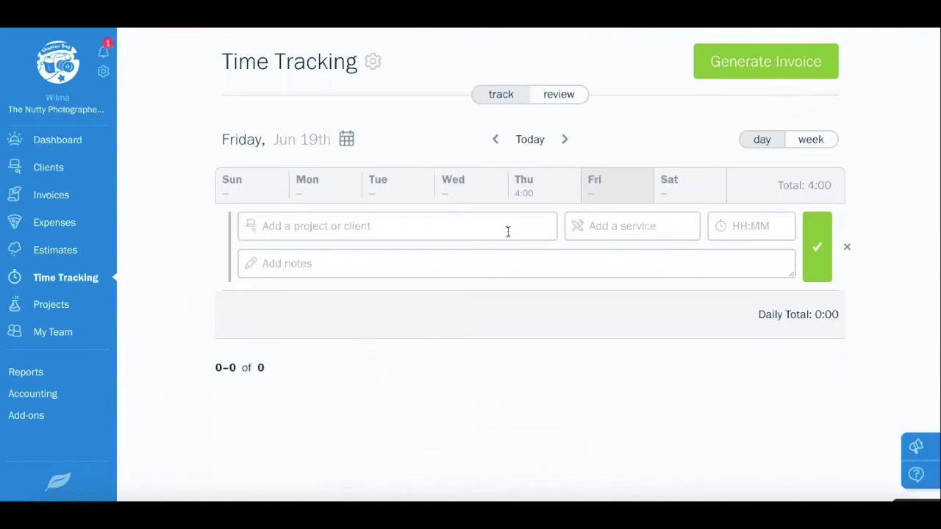
pyautogui.click(846, 249)
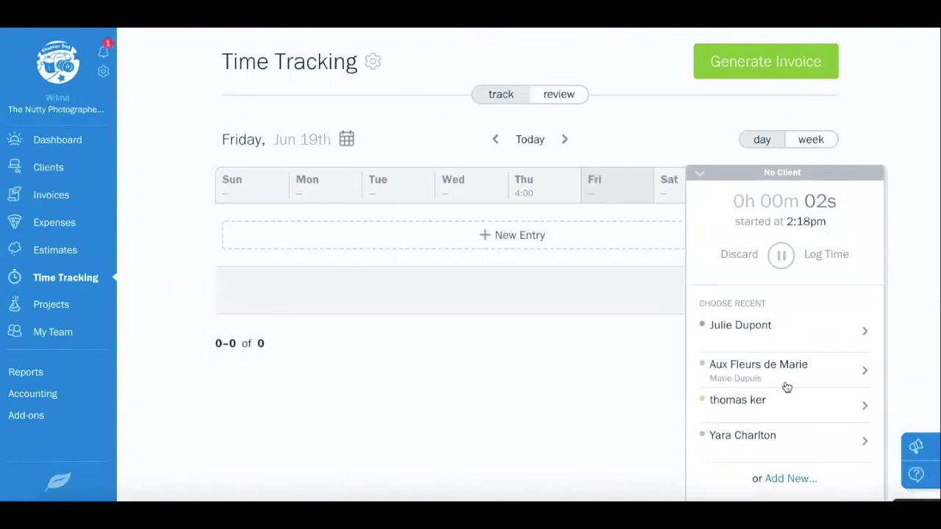
pyautogui.click(767, 334)
pyautogui.click(766, 329)
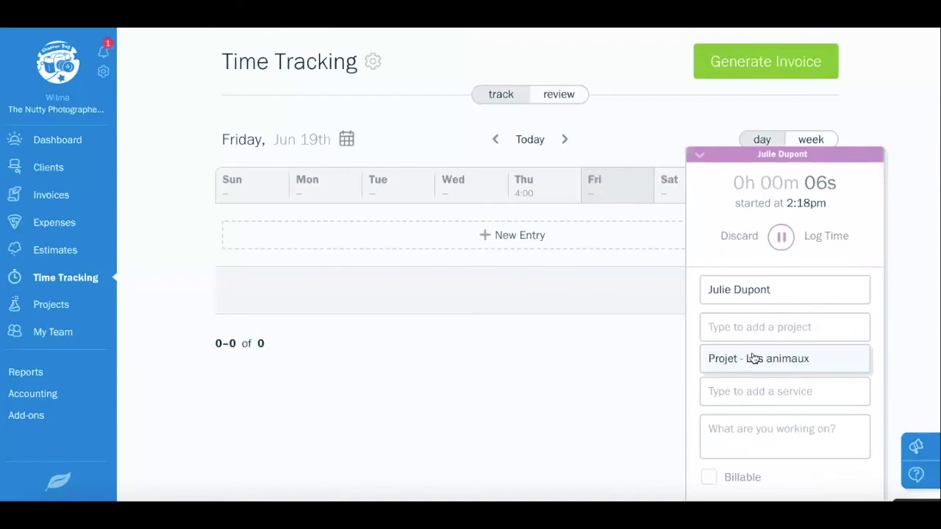
pyautogui.click(757, 360)
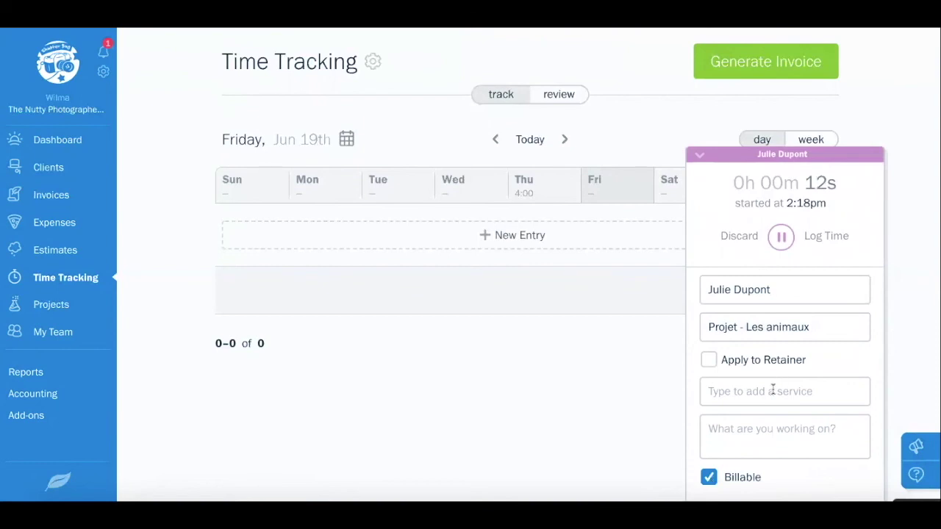
pyautogui.click(738, 239)
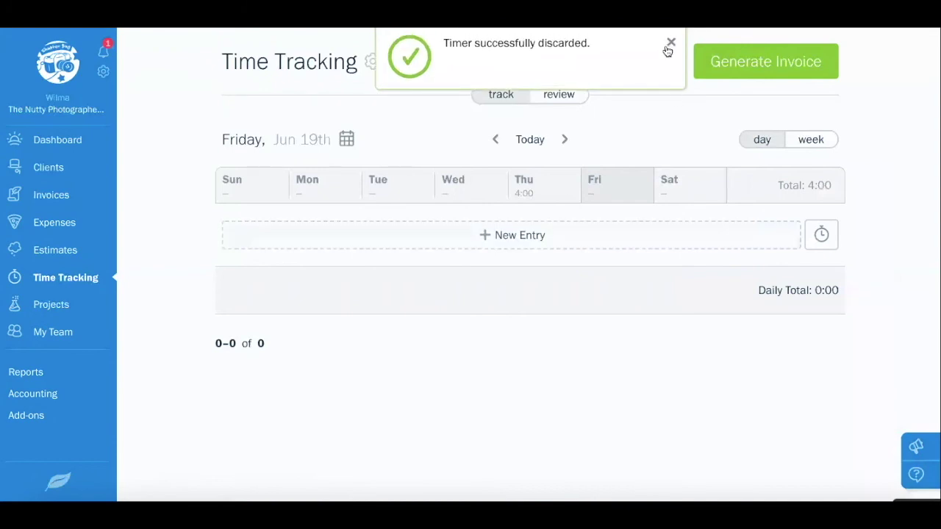
pyautogui.click(671, 45)
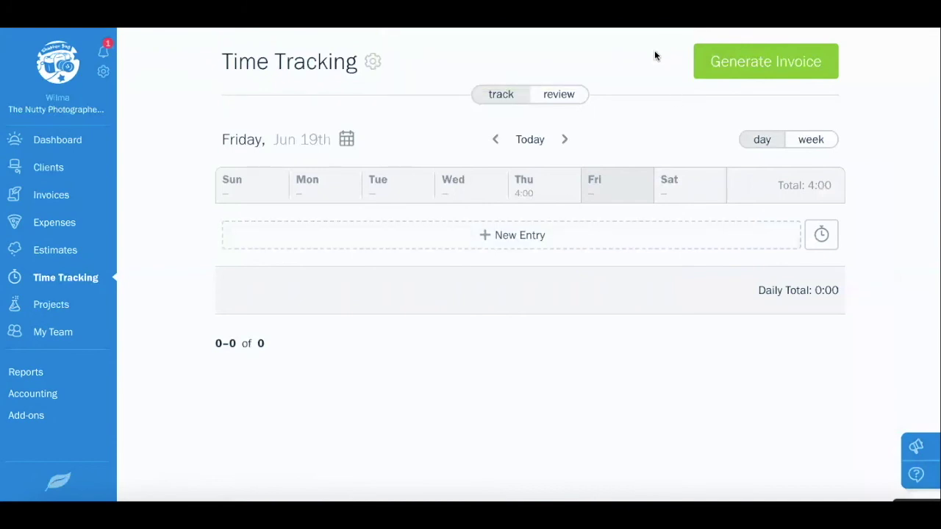
# Scroll through all team members' time entries, then show the Invoices overview with $2,097 outstanding
pyautogui.click(561, 96)
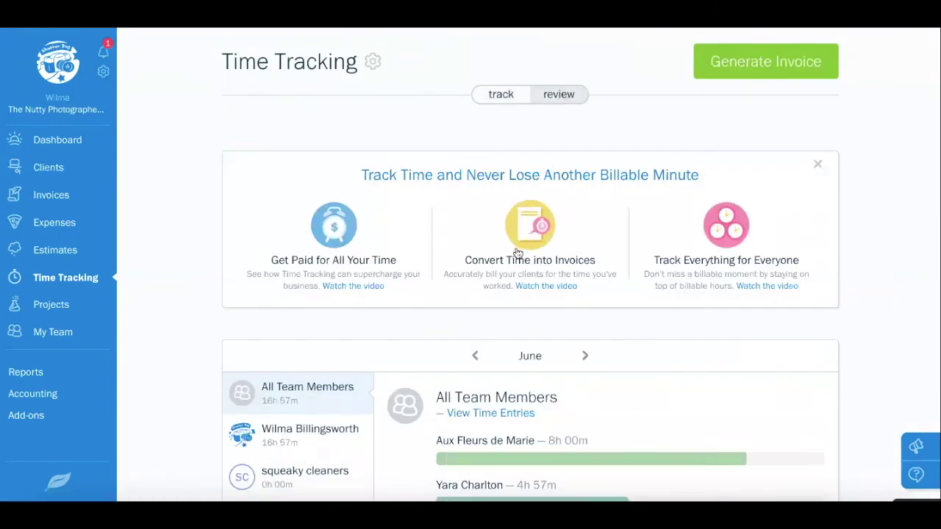
pyautogui.scroll(-2, 518, 251)
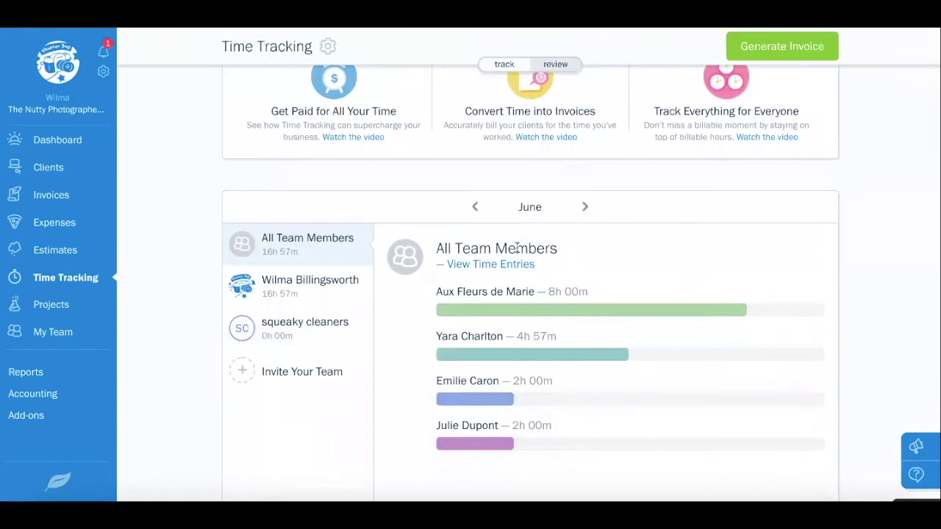
pyautogui.scroll(-1, 589, 262)
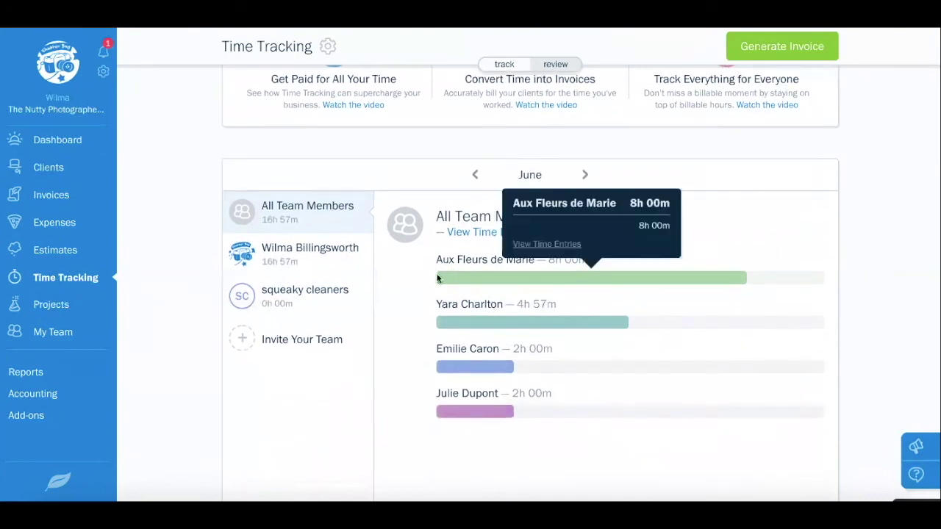
pyautogui.scroll(-3, 438, 406)
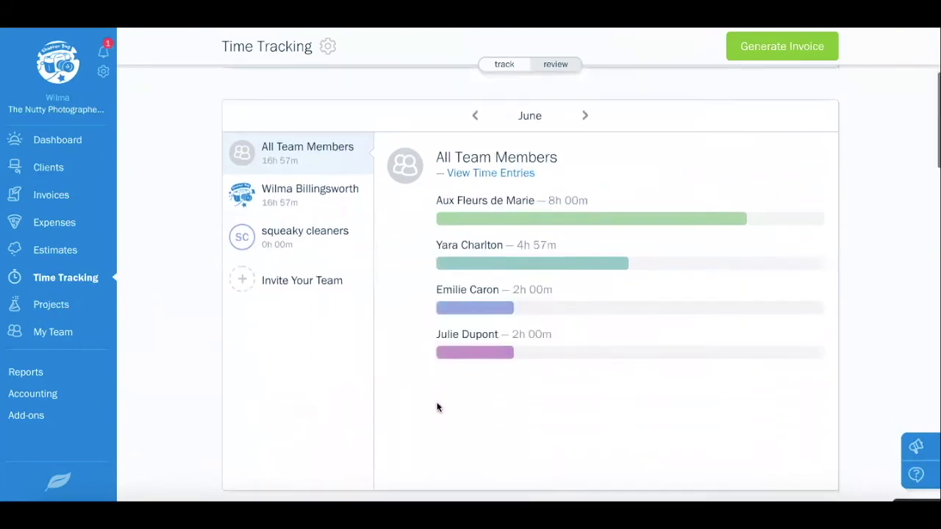
pyautogui.scroll(-5, 437, 406)
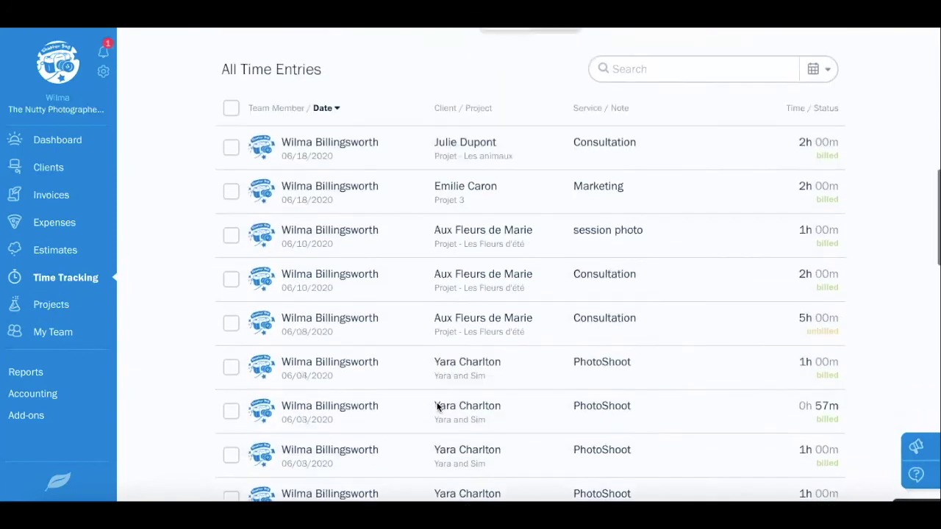
pyautogui.scroll(-6, 437, 406)
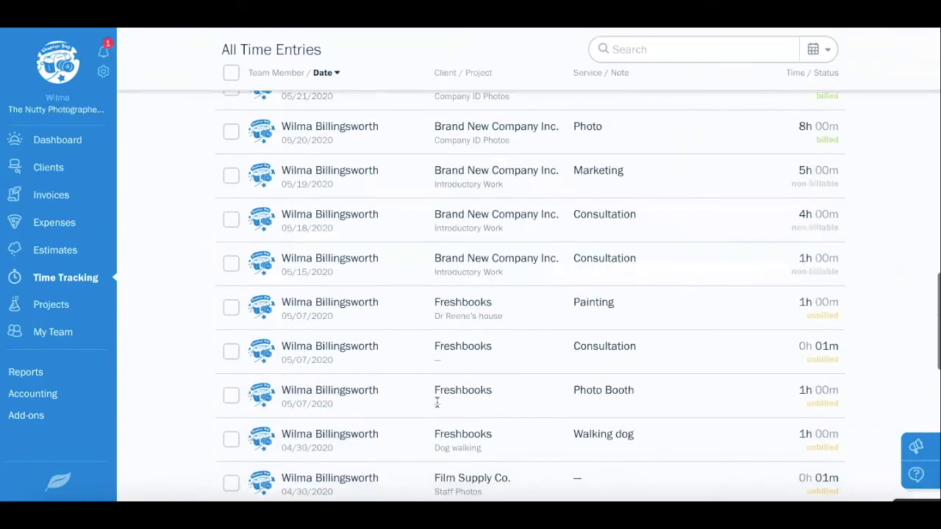
pyautogui.scroll(10, 437, 404)
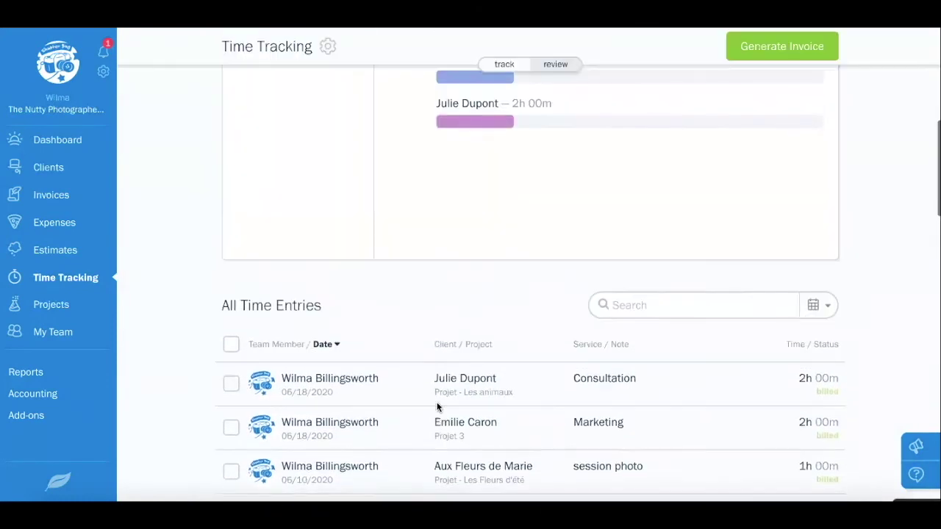
pyautogui.scroll(4, 437, 406)
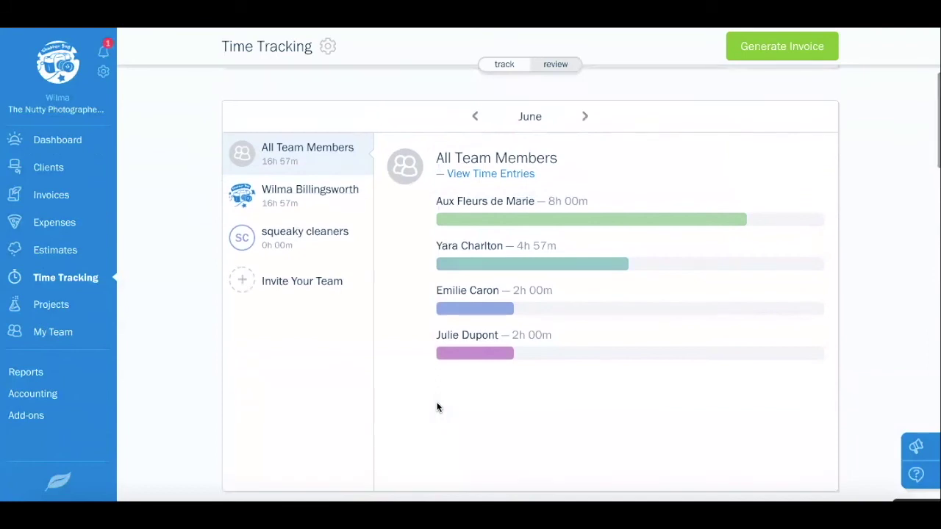
pyautogui.scroll(3, 437, 402)
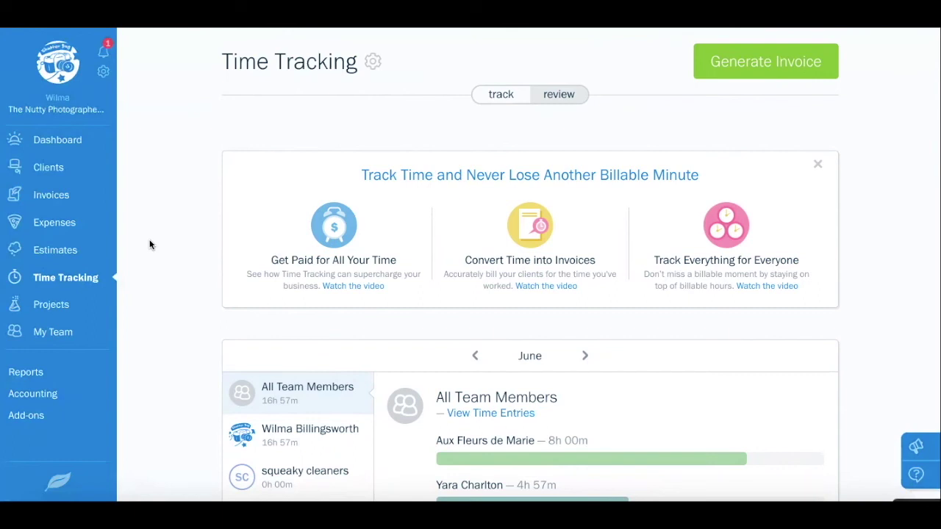
pyautogui.click(55, 201)
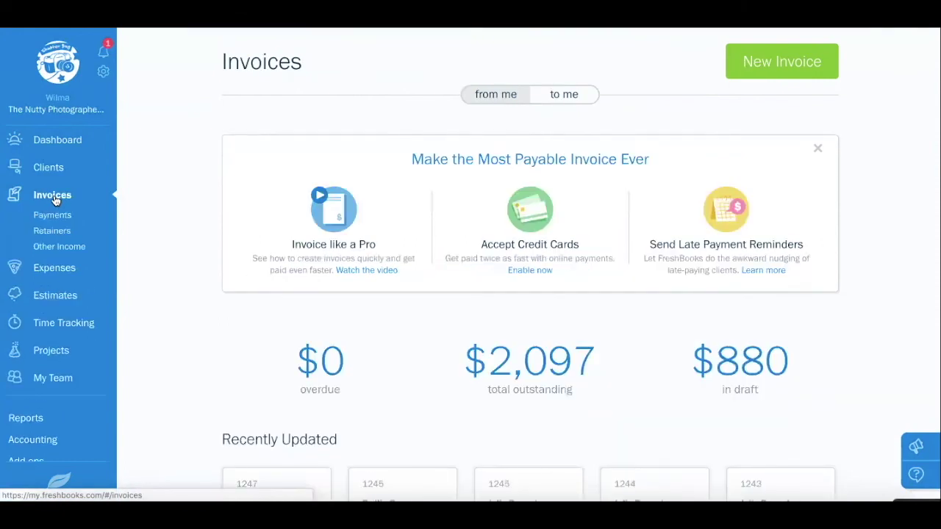
# Add an Other Income entry with source Amazon and amount 200, then save it
pyautogui.click(72, 247)
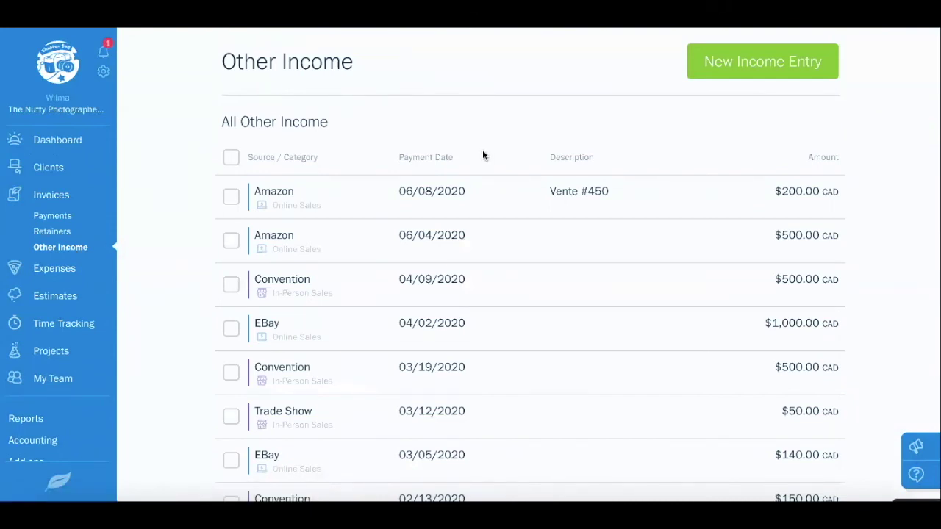
pyautogui.click(741, 70)
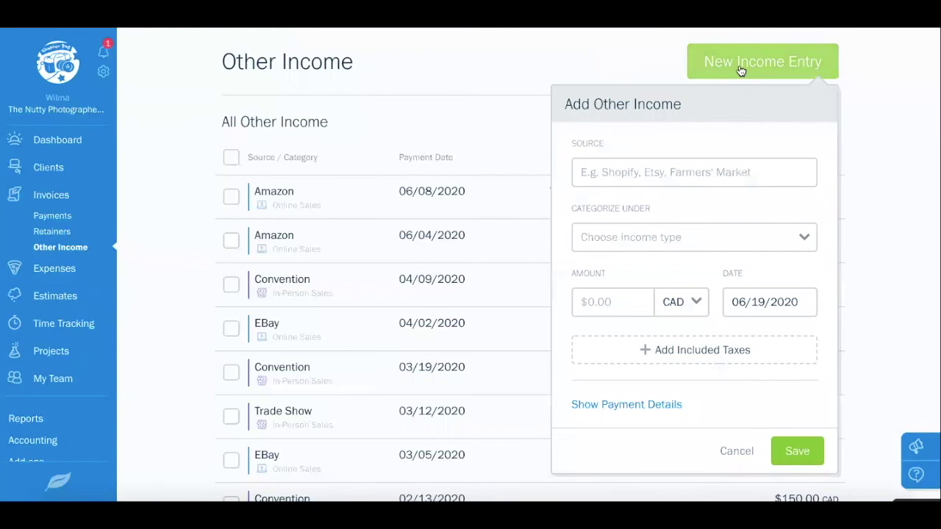
pyautogui.click(645, 174)
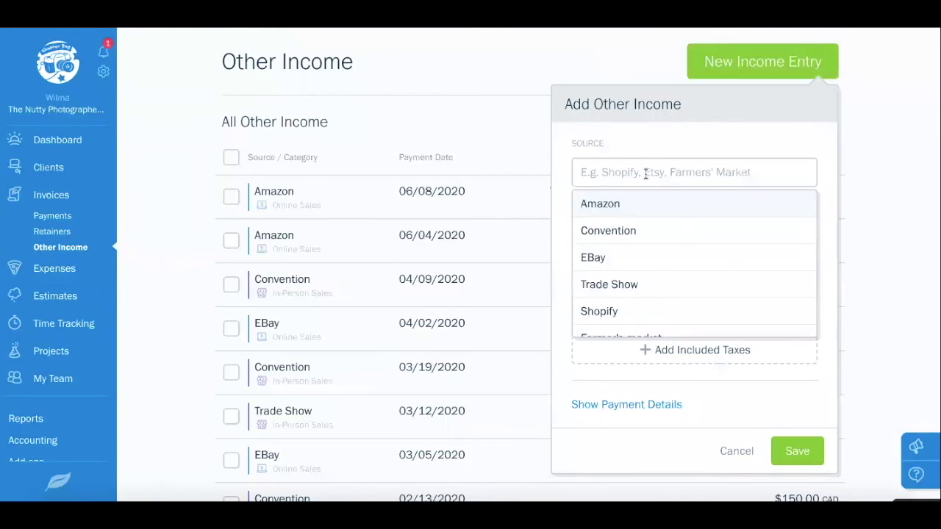
pyautogui.click(634, 211)
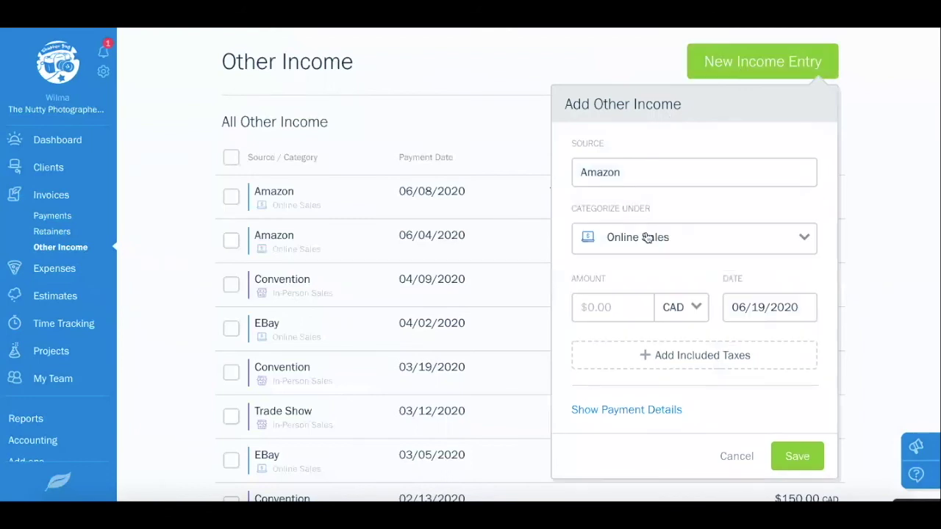
pyautogui.click(618, 306)
pyautogui.write('200')
pyautogui.click(805, 456)
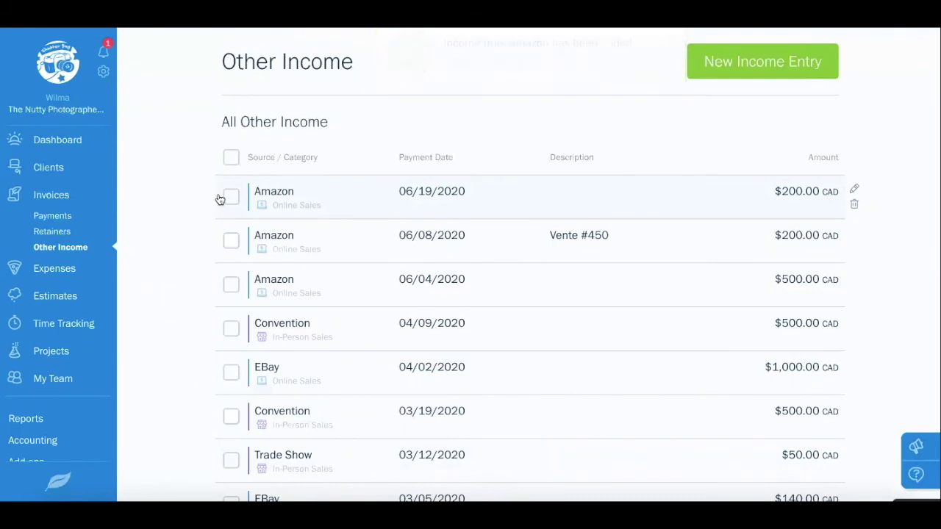
pyautogui.scroll(-1, 186, 201)
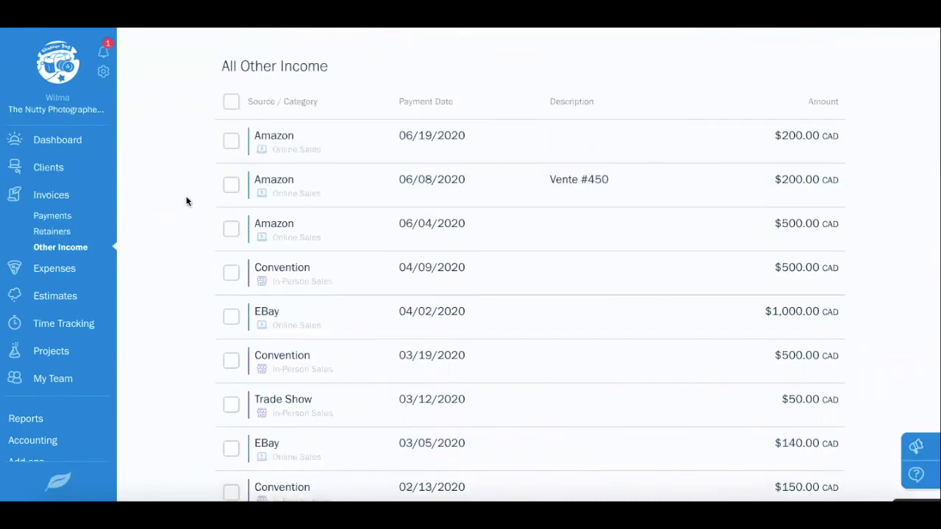
pyautogui.scroll(-1, 77, 221)
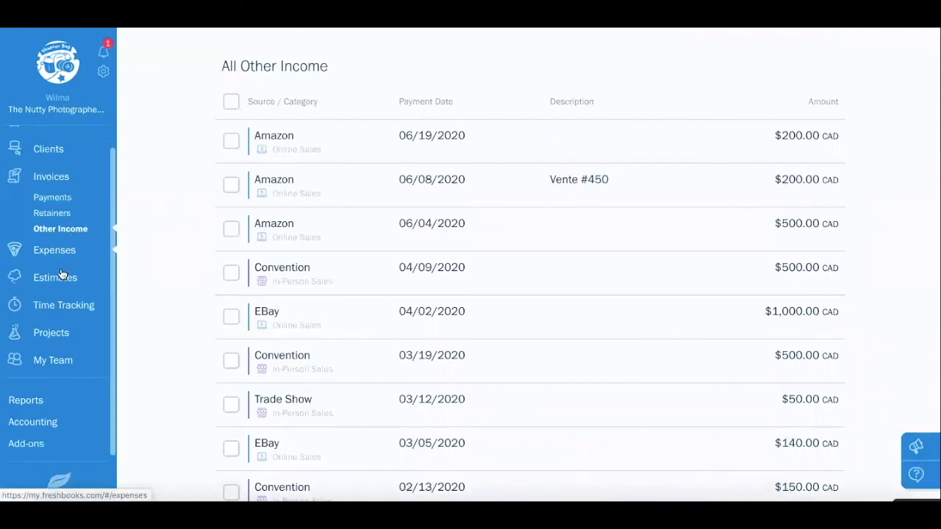
# Check the My Team invite roles and the owner plus two Employee members
pyautogui.click(55, 361)
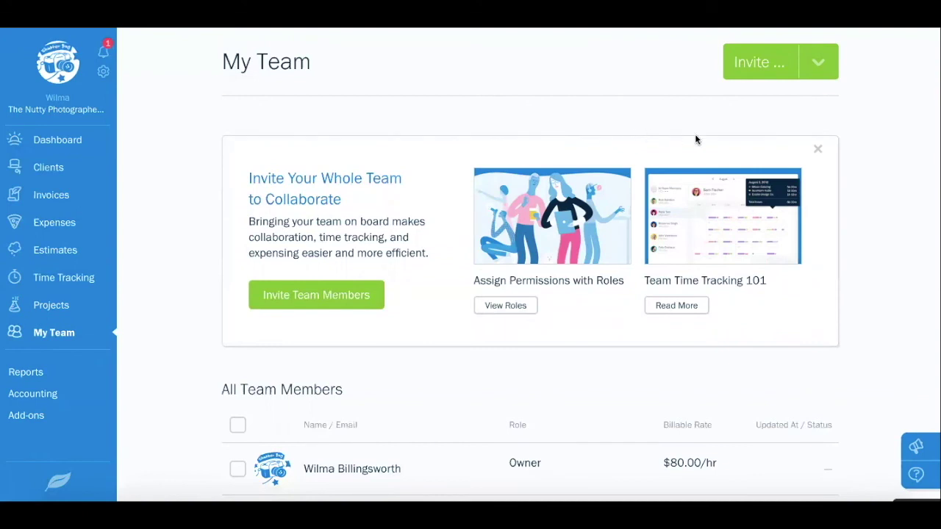
pyautogui.click(821, 63)
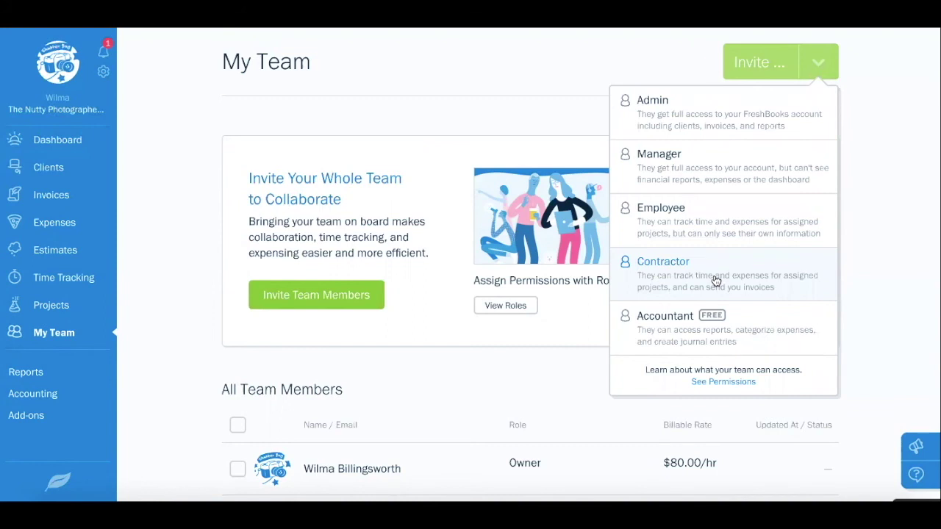
pyautogui.click(547, 372)
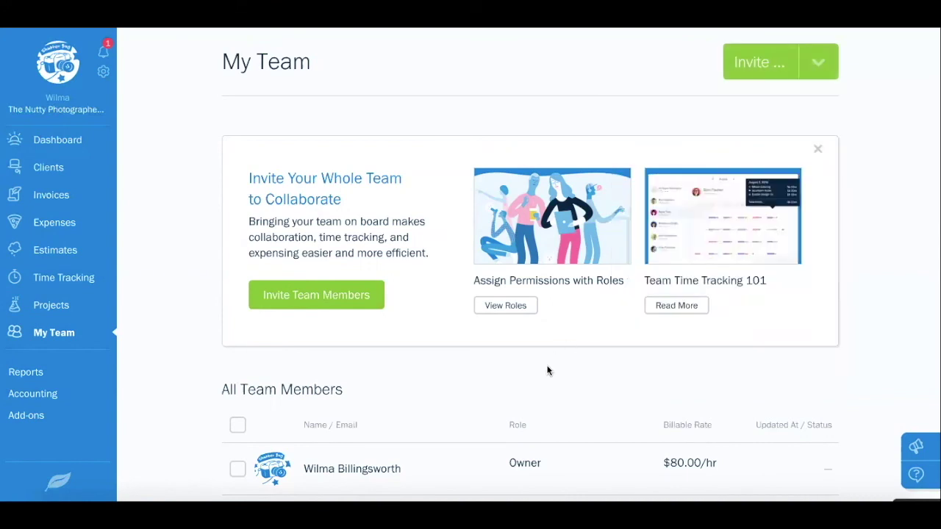
pyautogui.scroll(-3, 548, 372)
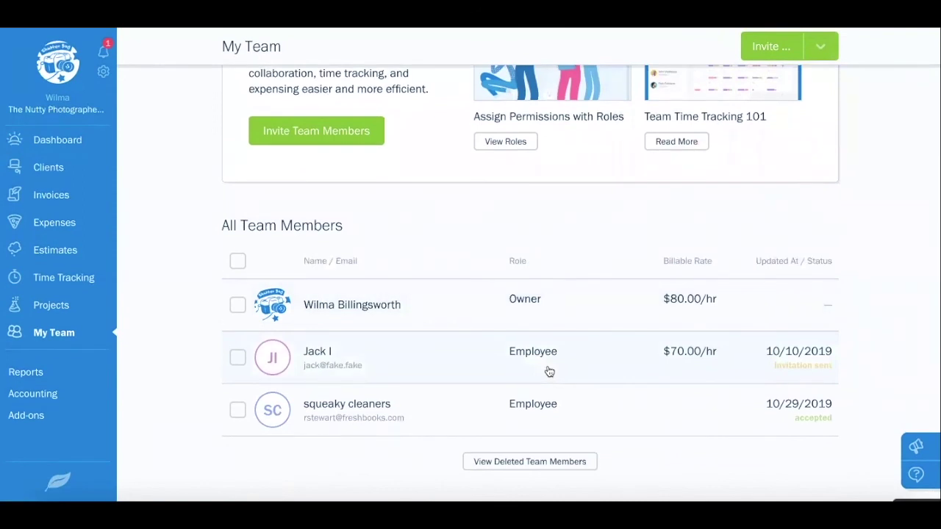
pyautogui.scroll(1, 548, 371)
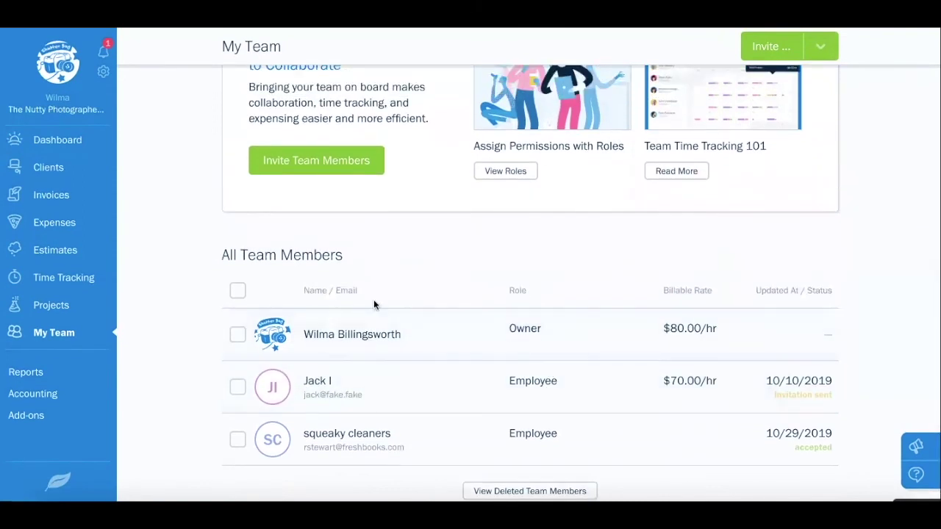
# From Reports, open the Invoice Details report showing $2,777.07 CAD due for 2020
pyautogui.click(30, 375)
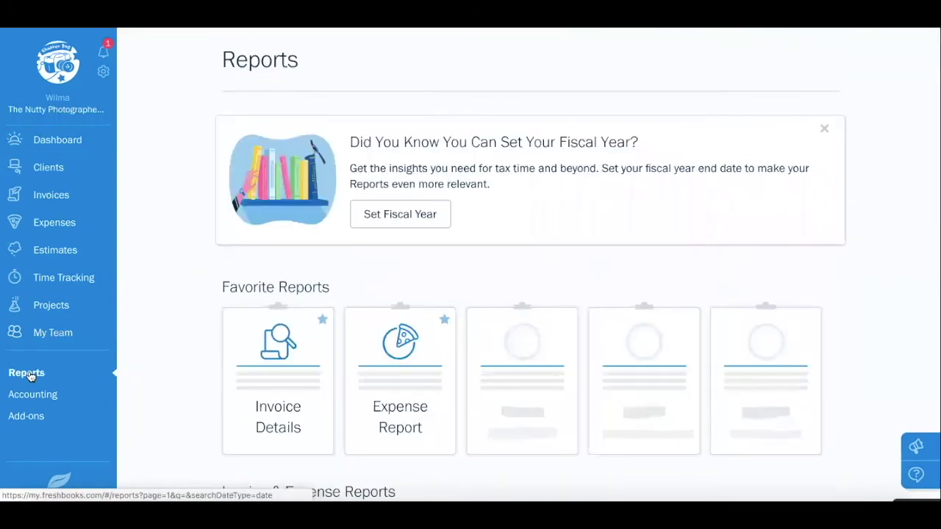
pyautogui.scroll(-1, 141, 323)
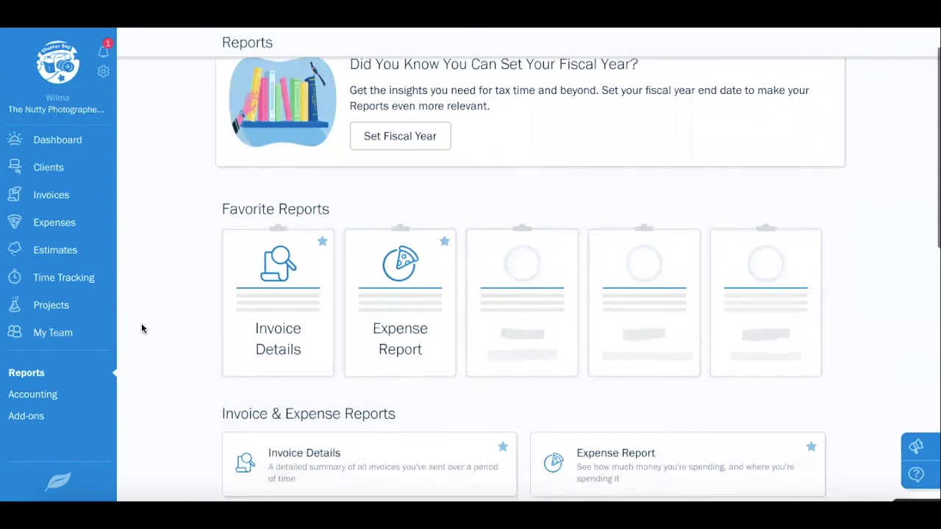
pyautogui.scroll(-2, 175, 347)
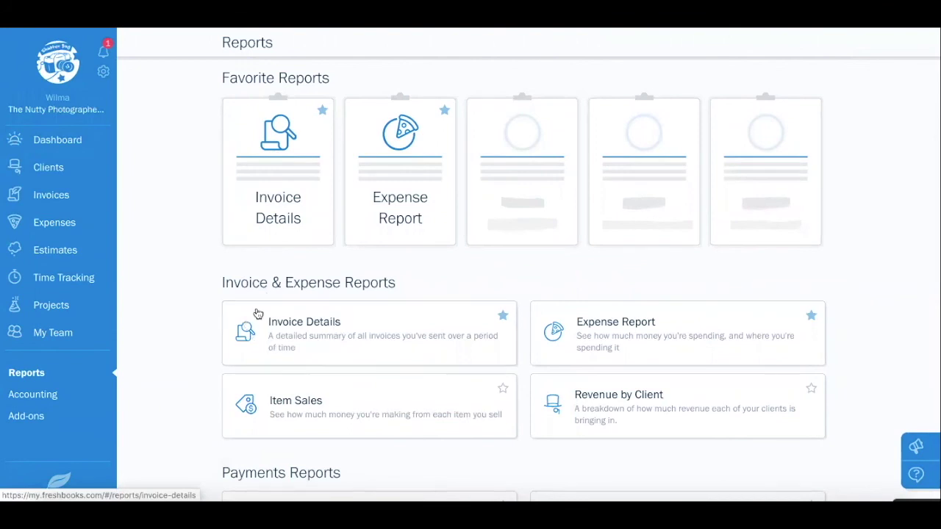
pyautogui.click(375, 332)
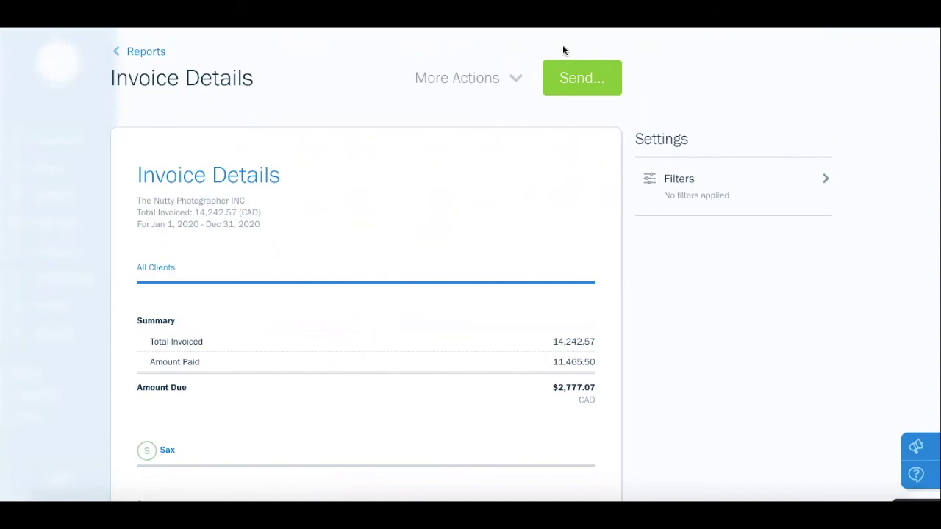
# Preview the report's Send form and Export for Excel/Print options, then open its Filters
pyautogui.click(582, 77)
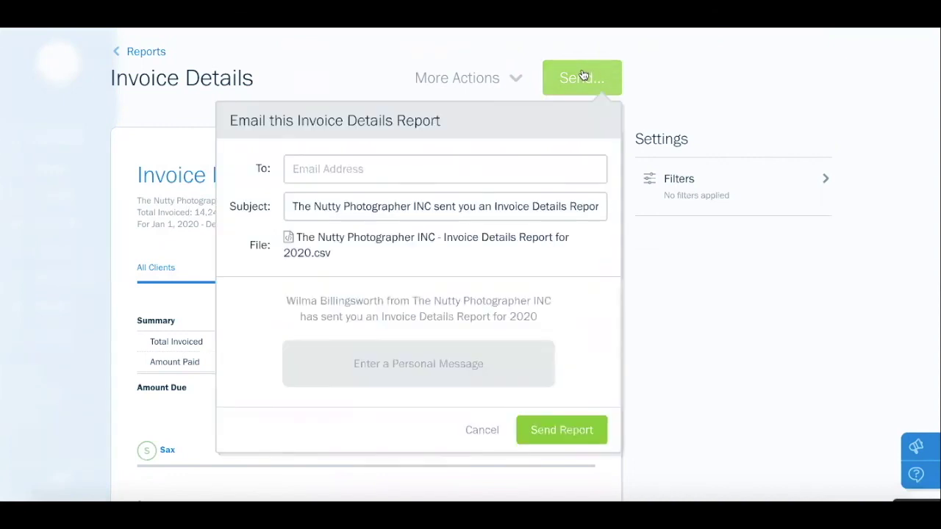
pyautogui.click(489, 428)
pyautogui.click(491, 77)
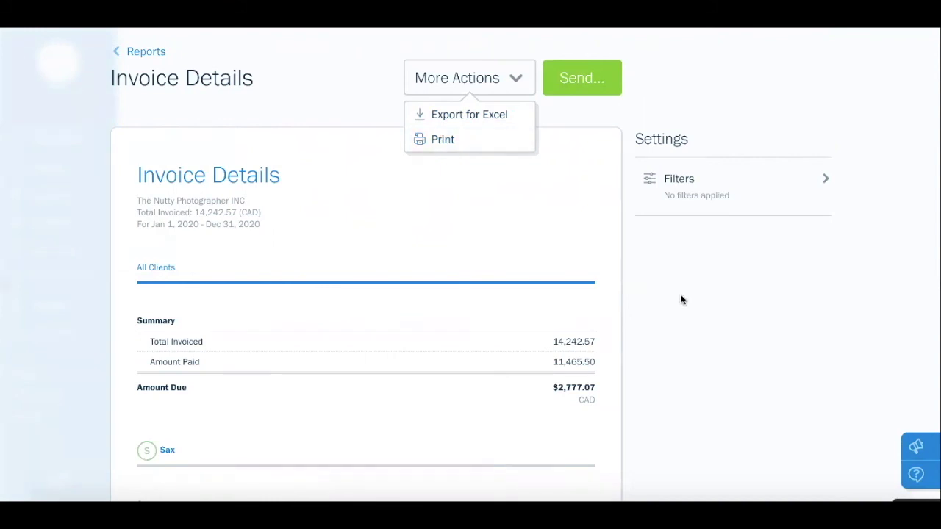
pyautogui.click(709, 293)
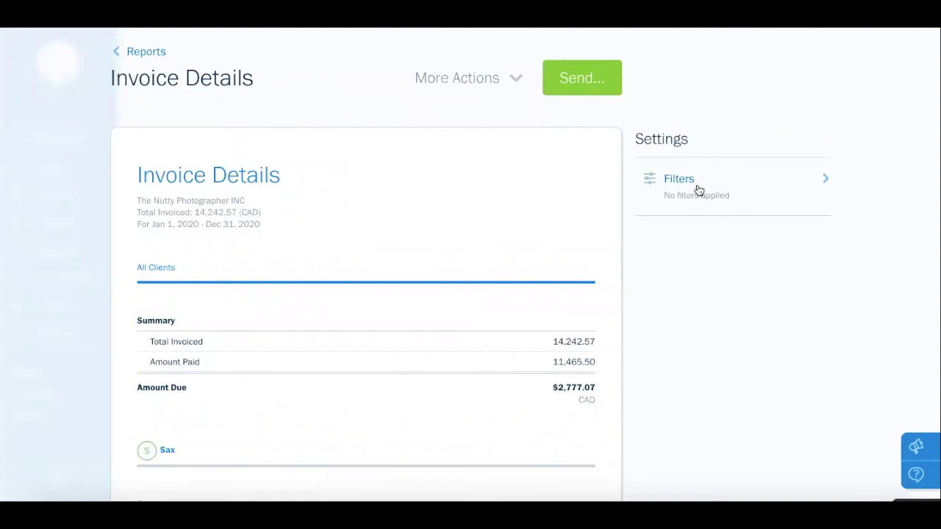
pyautogui.click(699, 190)
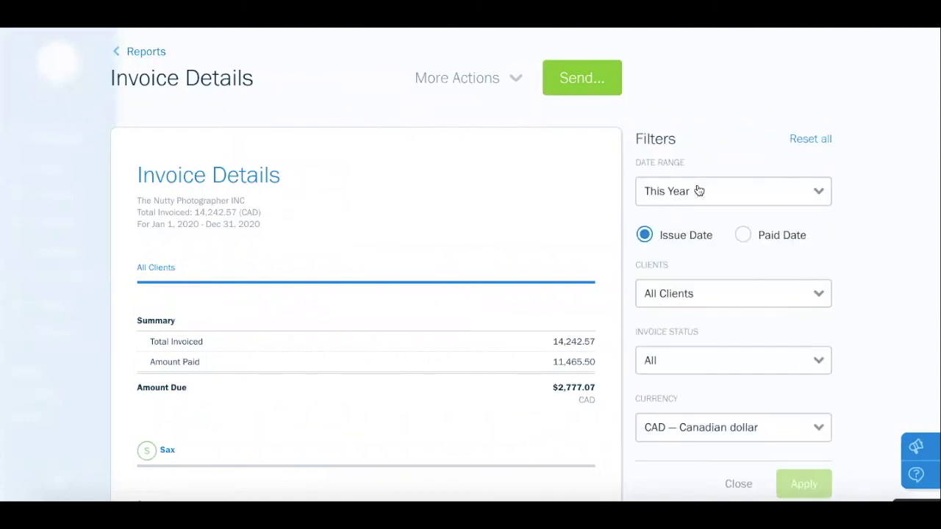
# Set the report's date range to This Month, keeping all clients
pyautogui.click(699, 191)
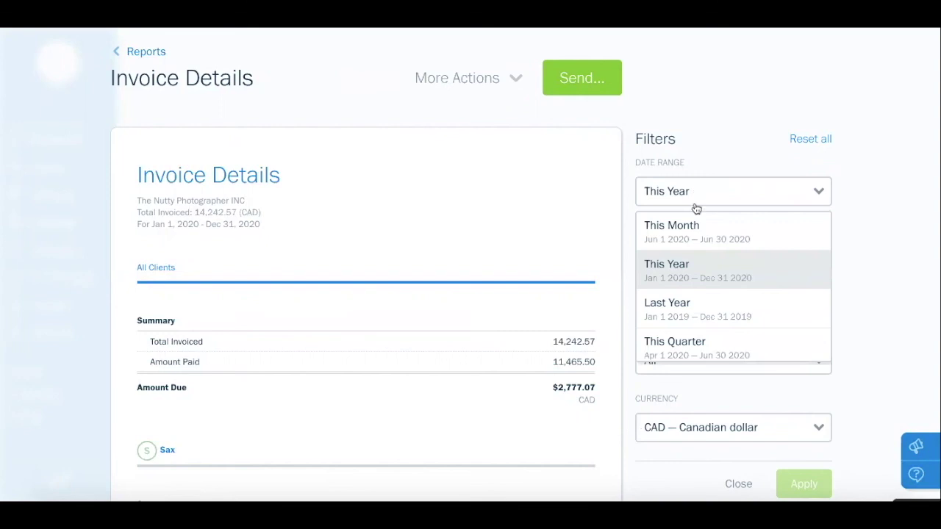
pyautogui.click(696, 230)
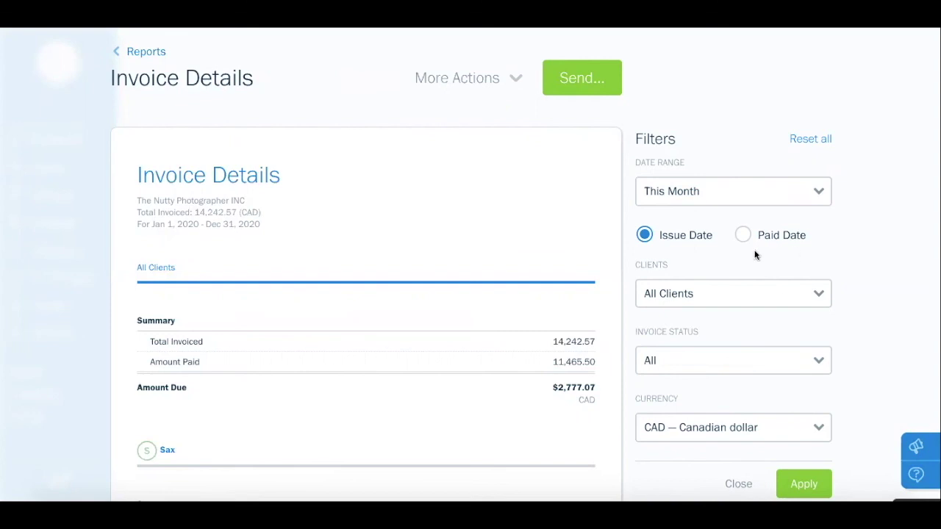
pyautogui.scroll(-1, 754, 256)
pyautogui.click(717, 265)
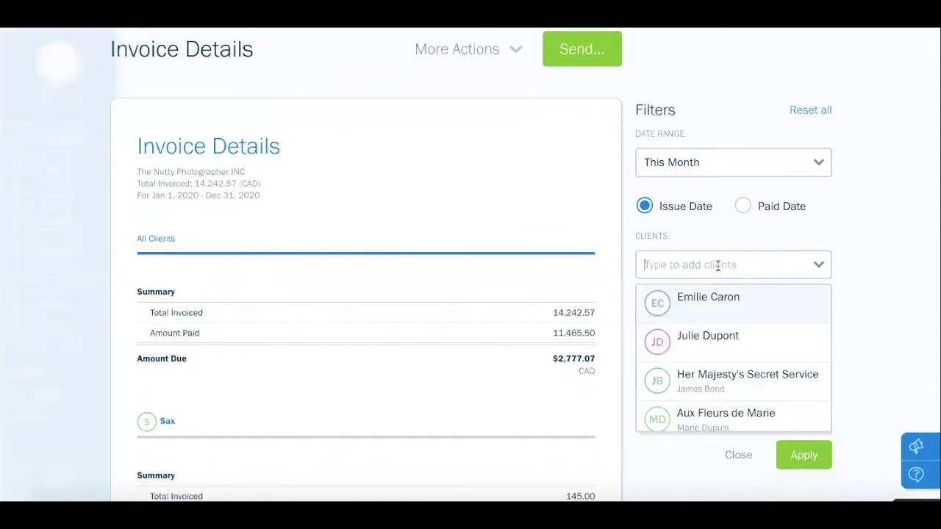
pyautogui.click(718, 266)
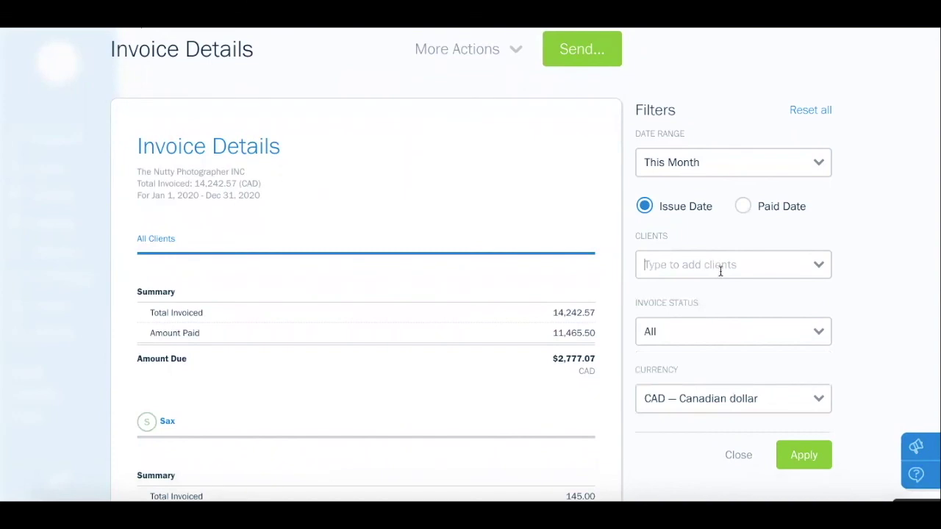
pyautogui.scroll(-1, 720, 271)
# Filter the report to Paid invoices in Canadian dollars and apply
pyautogui.click(720, 271)
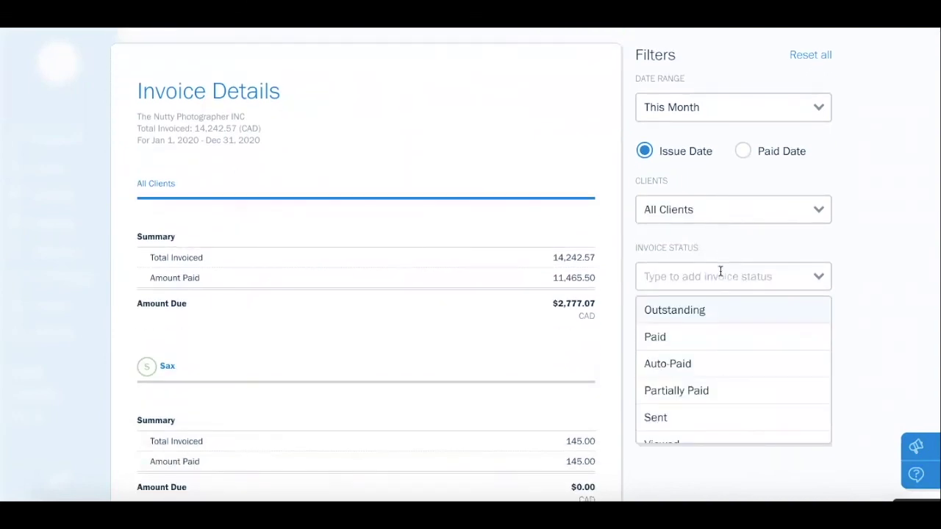
pyautogui.click(688, 338)
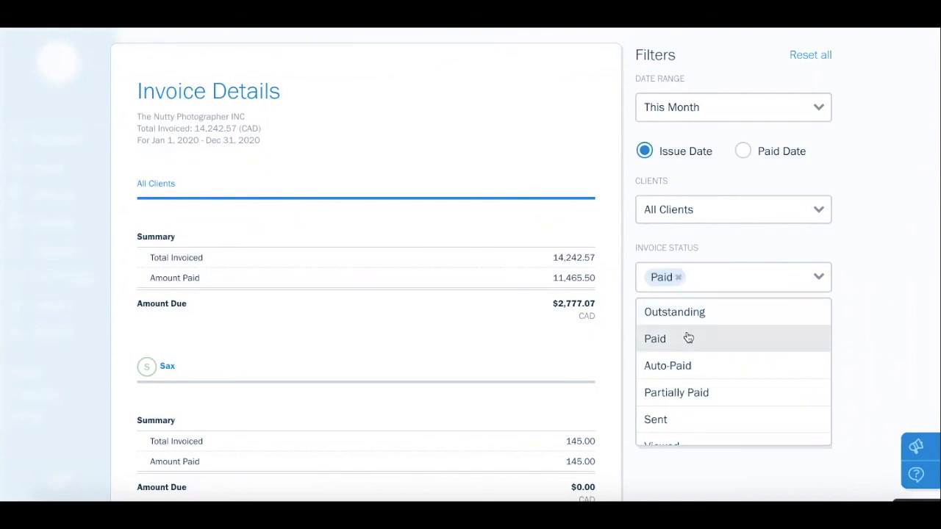
pyautogui.click(860, 315)
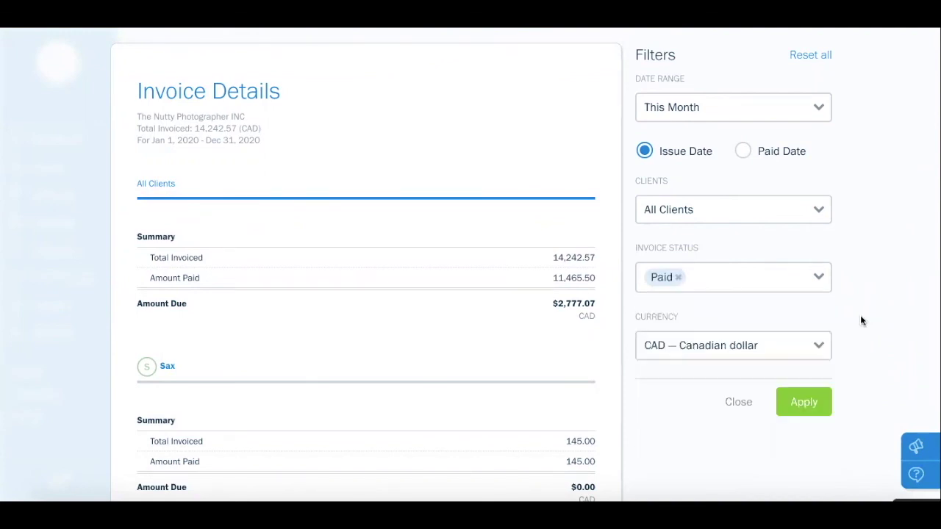
pyautogui.scroll(-2, 750, 295)
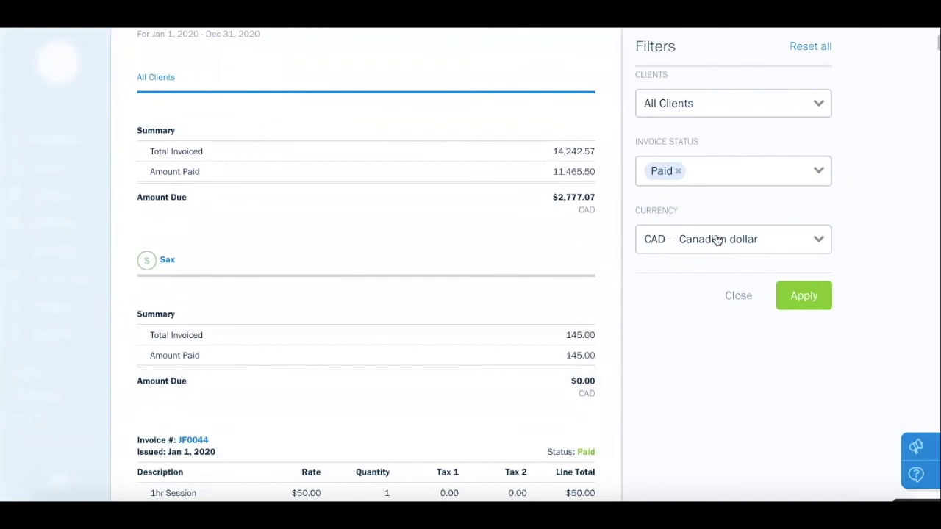
pyautogui.click(717, 240)
pyautogui.click(716, 241)
pyautogui.click(820, 298)
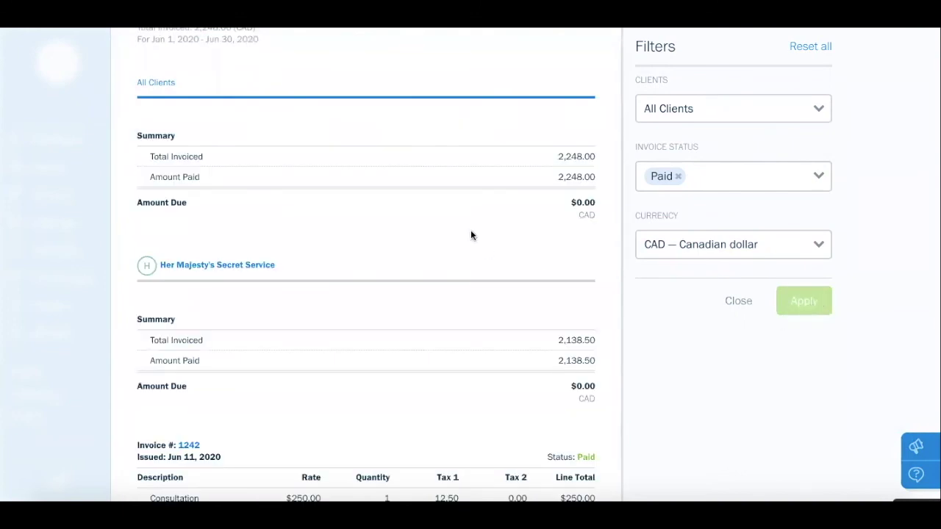
# Review the paid June 2020 invoices totalling 2,248.00 CAD, then return to Reports
pyautogui.scroll(2, 470, 228)
pyautogui.scroll(-1, 470, 228)
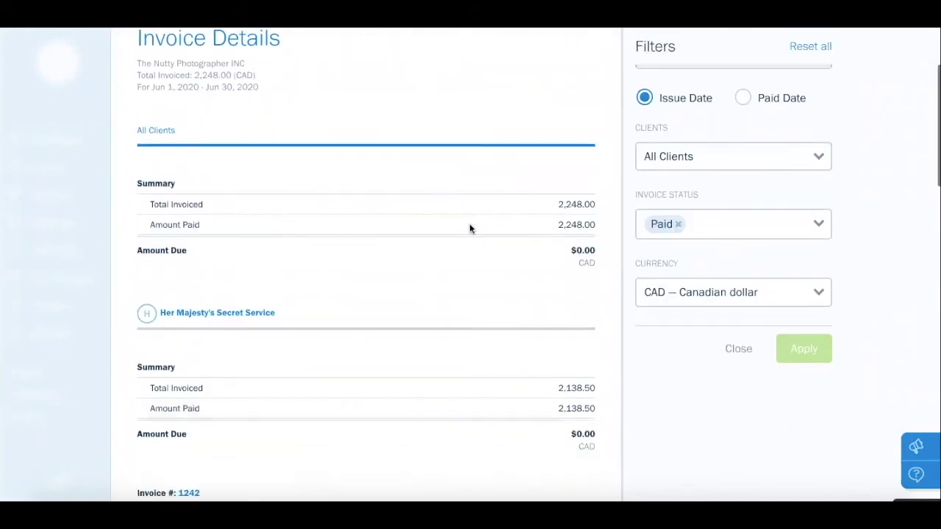
pyautogui.scroll(-3, 469, 228)
pyautogui.scroll(-2, 470, 228)
pyautogui.scroll(-10, 470, 229)
pyautogui.scroll(-10, 470, 229)
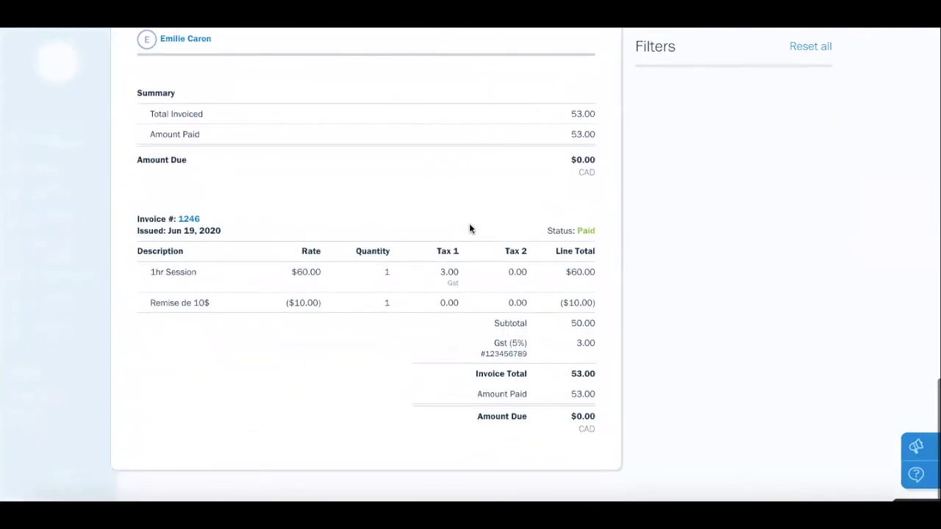
pyautogui.scroll(18, 469, 223)
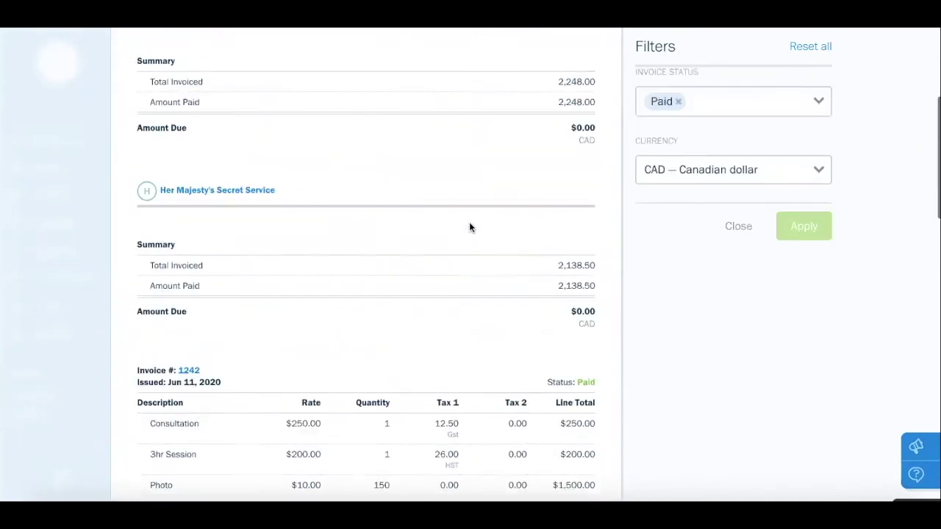
pyautogui.scroll(5, 469, 223)
pyautogui.click(123, 53)
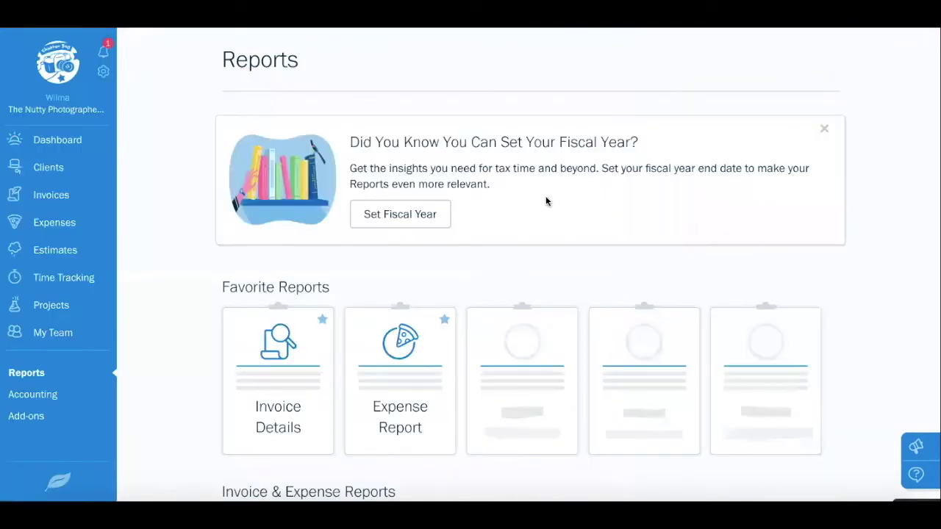
# Open the Expense Report and filter it to This Month, grouped by Category
pyautogui.scroll(-3, 545, 201)
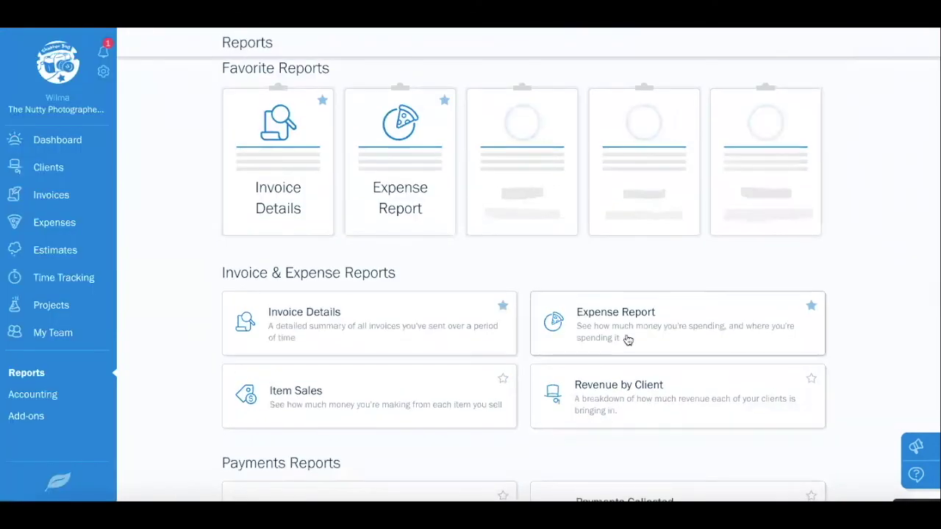
pyautogui.click(634, 333)
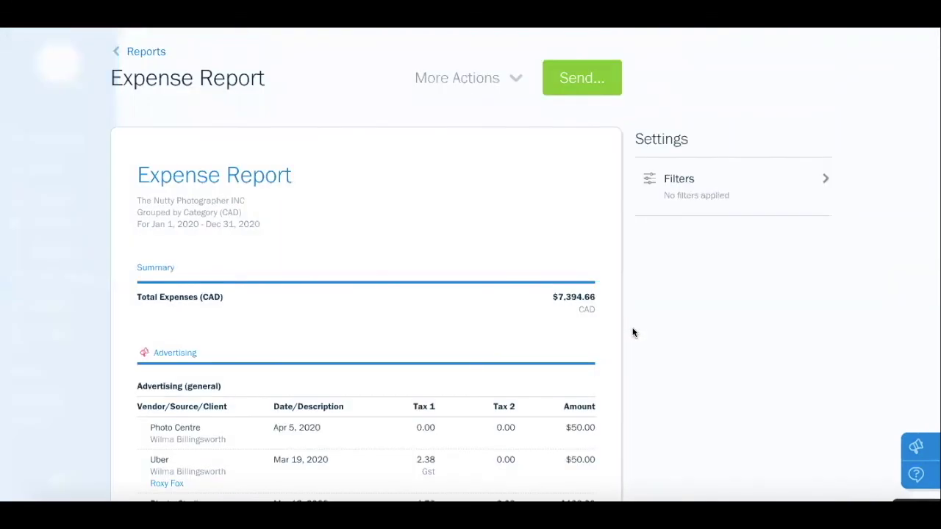
pyautogui.click(694, 183)
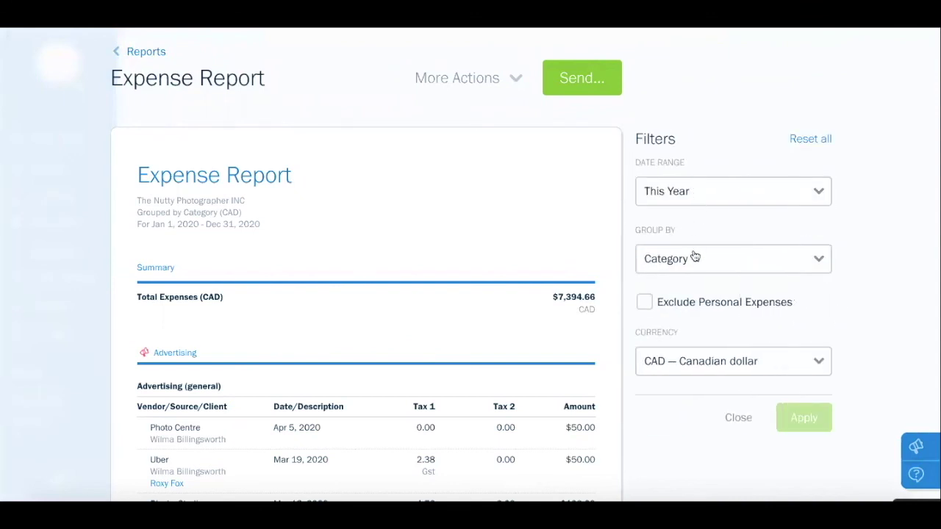
pyautogui.click(820, 265)
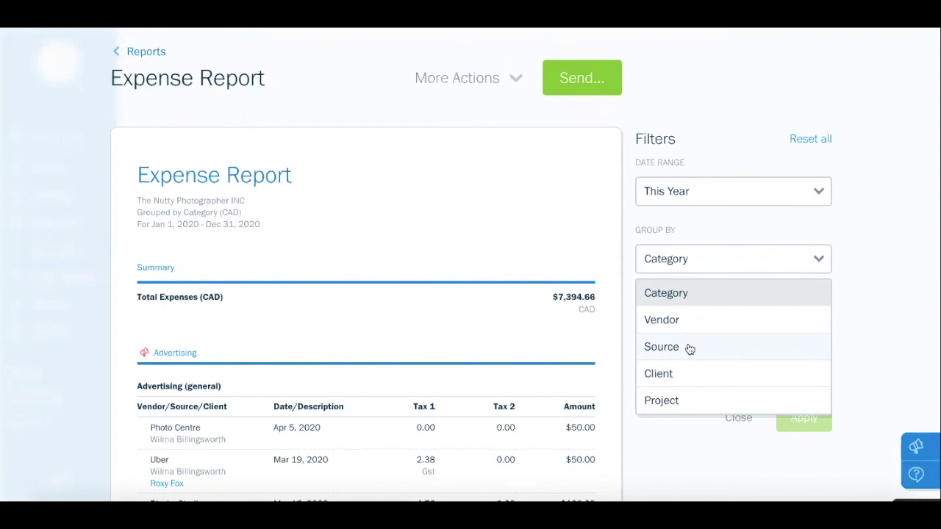
pyautogui.click(850, 335)
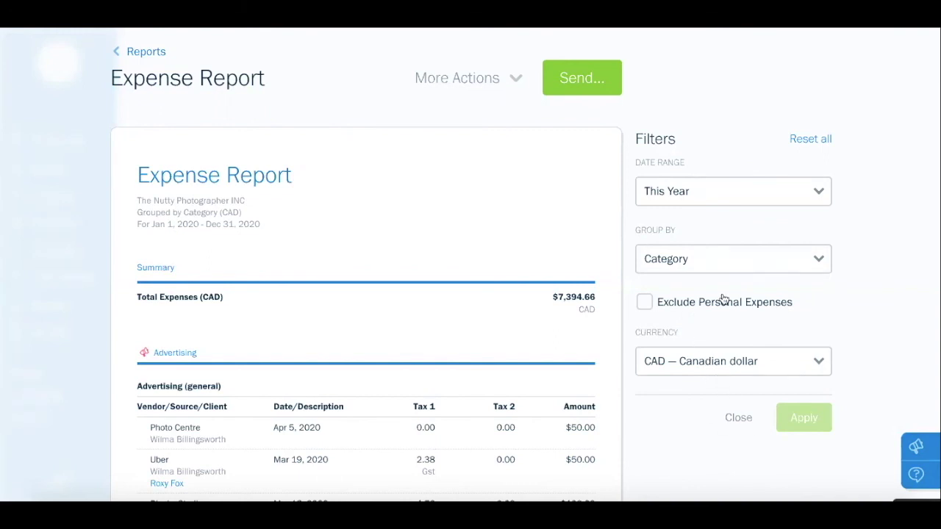
pyautogui.click(698, 193)
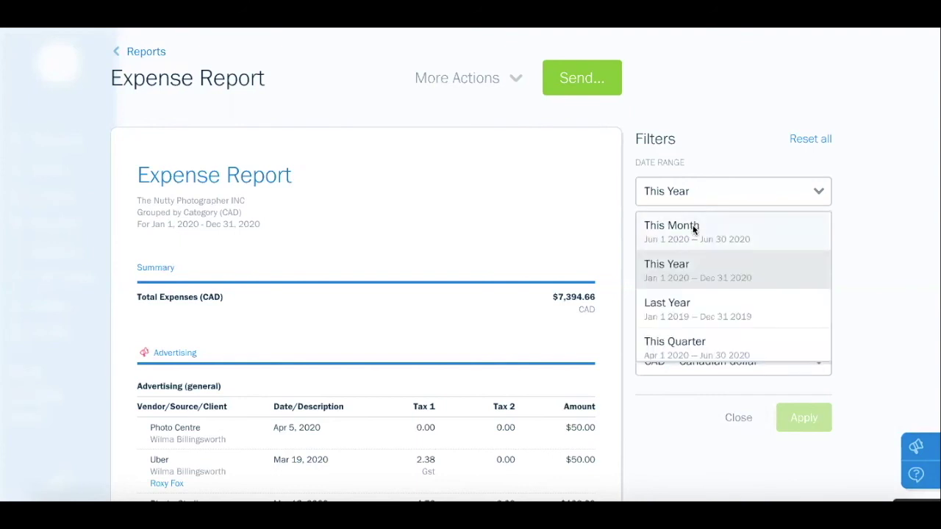
pyautogui.click(692, 226)
pyautogui.click(794, 417)
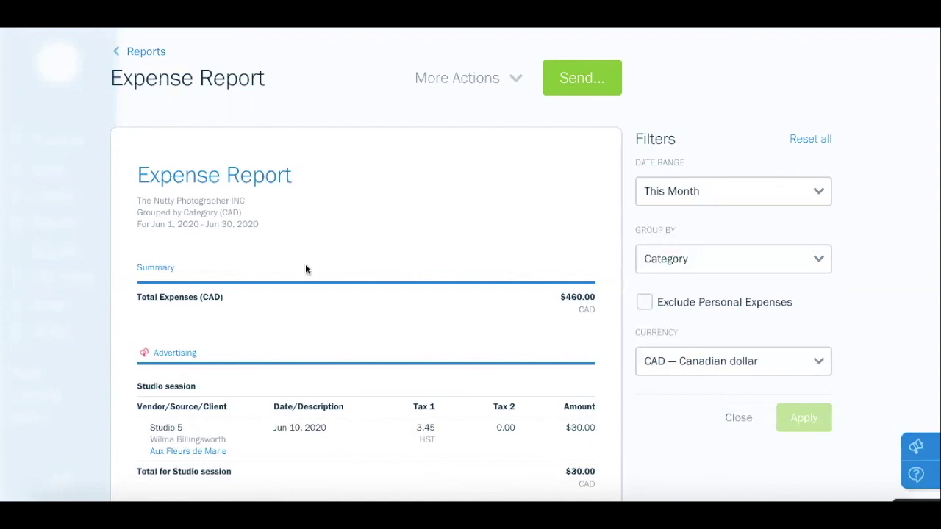
# Review the $460.00 CAD of June expenses, then go back to the Reports list
pyautogui.scroll(-6, 306, 269)
pyautogui.scroll(-9, 306, 269)
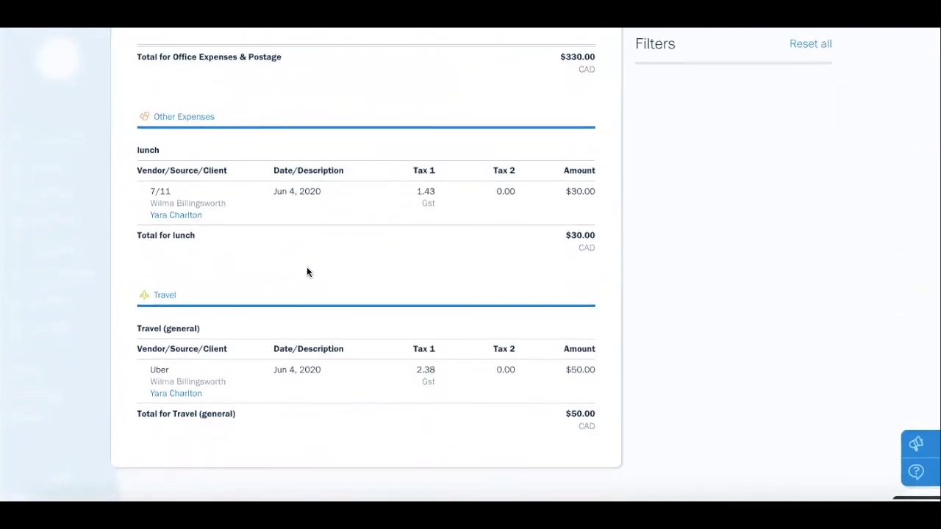
pyautogui.scroll(15, 307, 269)
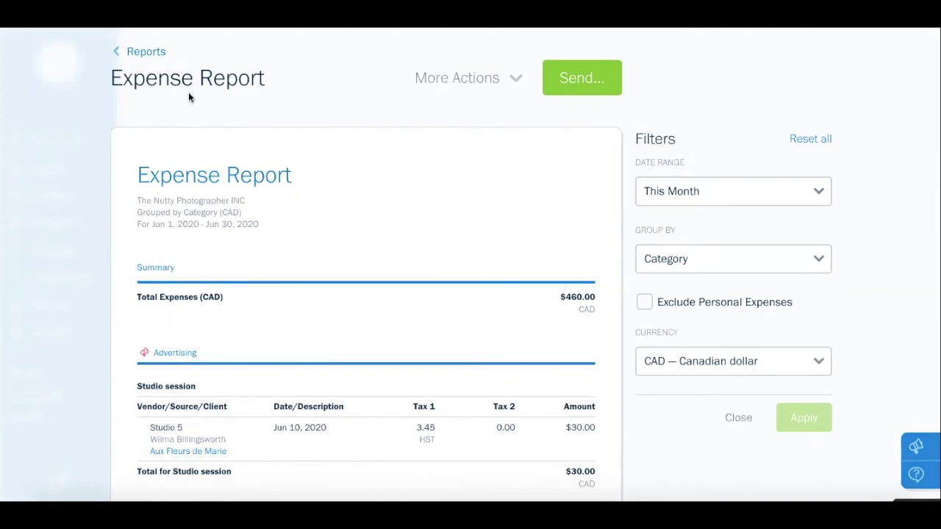
pyautogui.click(136, 52)
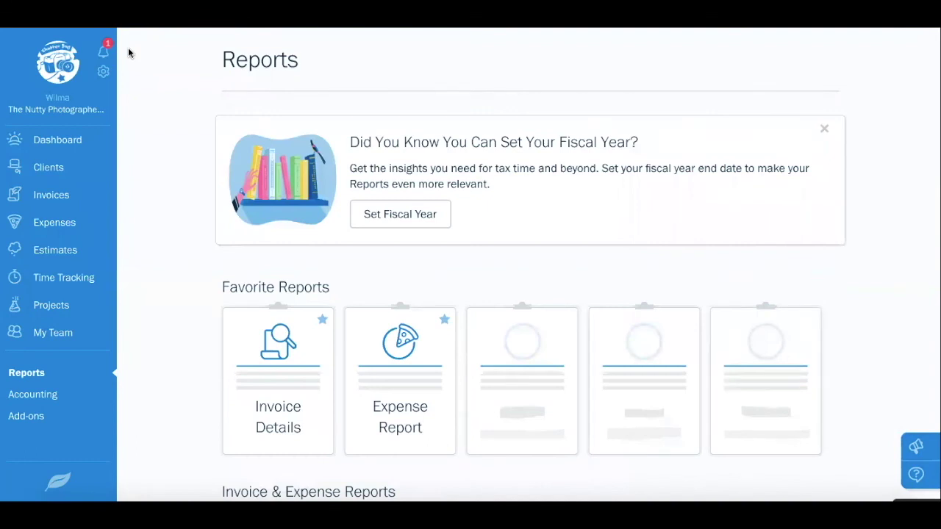
# Scroll down to Accounting Reports and open the 2020 Profit & Loss report in CAD
pyautogui.scroll(-3, 128, 47)
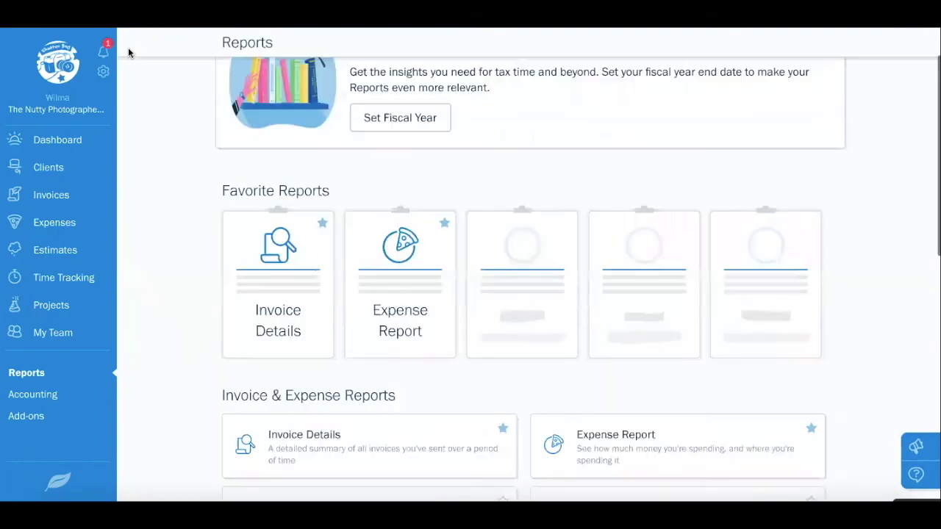
pyautogui.scroll(-3, 203, 180)
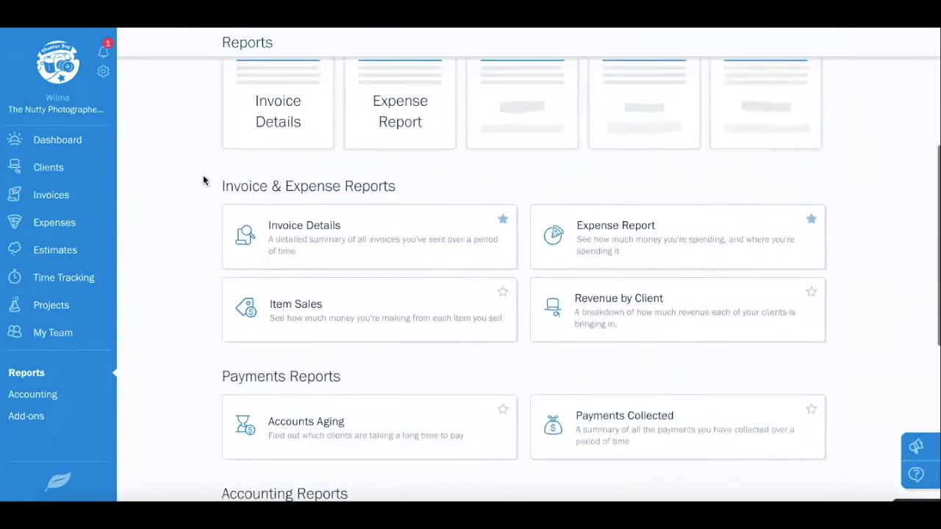
pyautogui.scroll(-1, 204, 180)
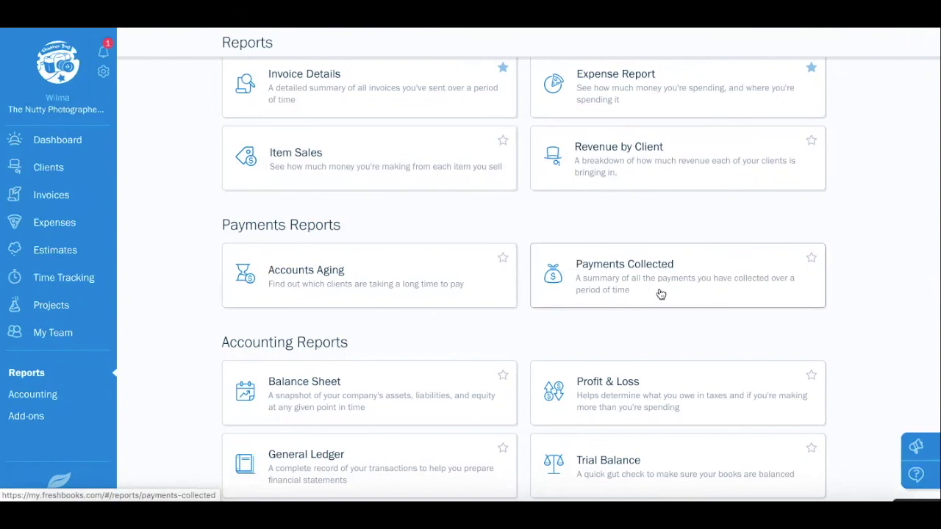
pyautogui.scroll(-3, 661, 294)
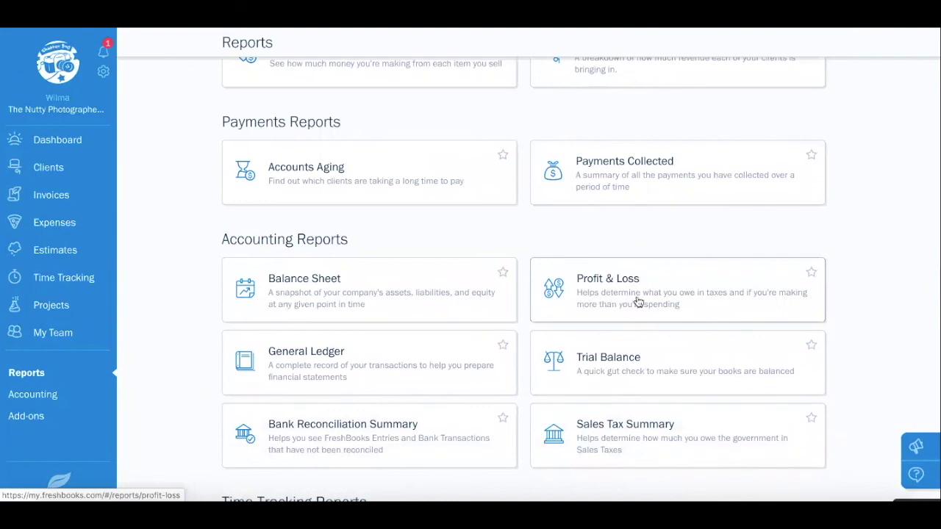
pyautogui.click(637, 301)
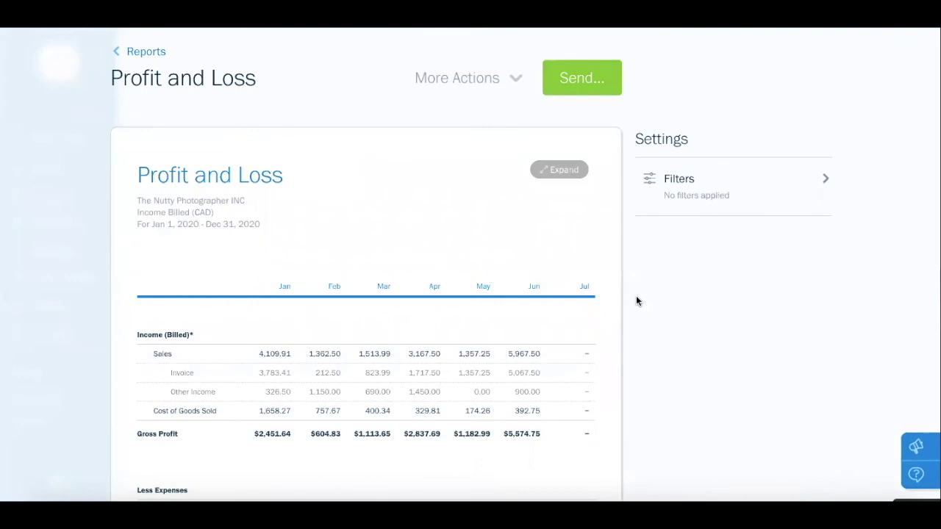
pyautogui.scroll(-2, 442, 237)
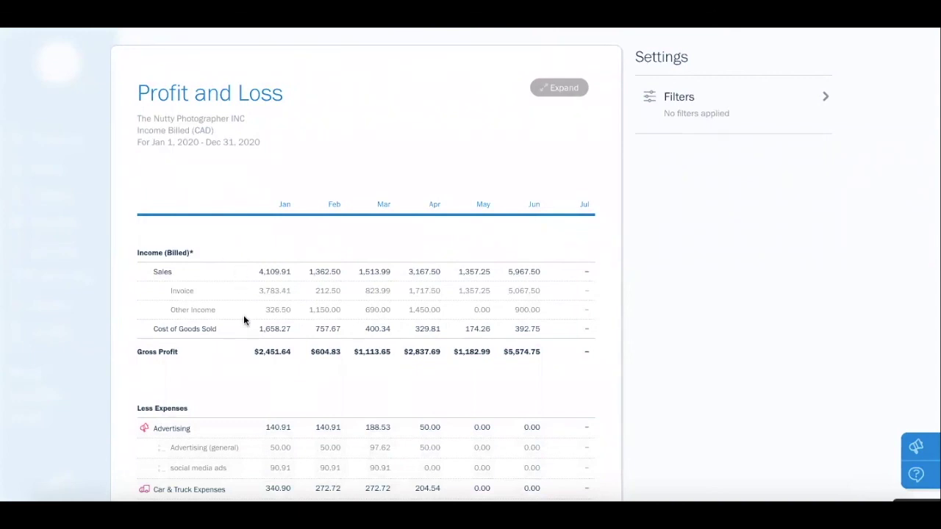
pyautogui.scroll(-3, 244, 318)
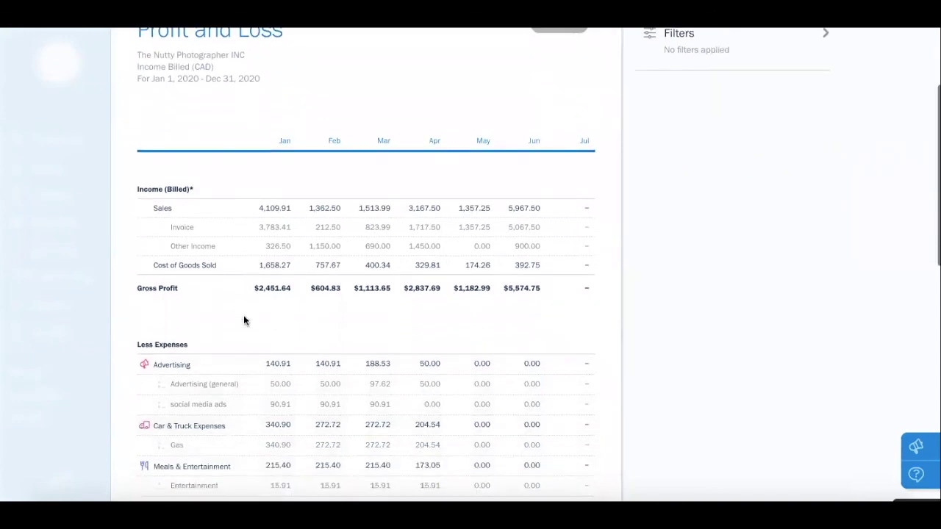
pyautogui.scroll(-3, 243, 318)
pyautogui.scroll(-8, 243, 317)
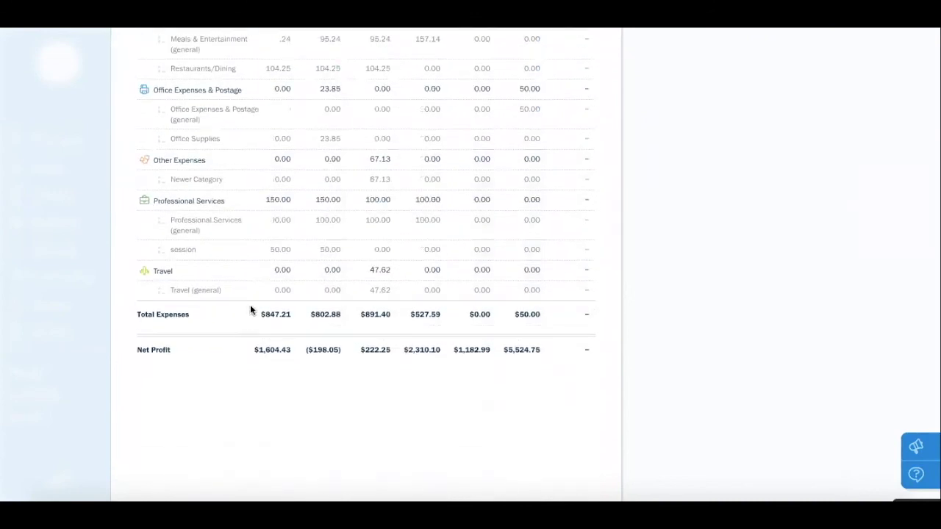
pyautogui.scroll(9, 430, 202)
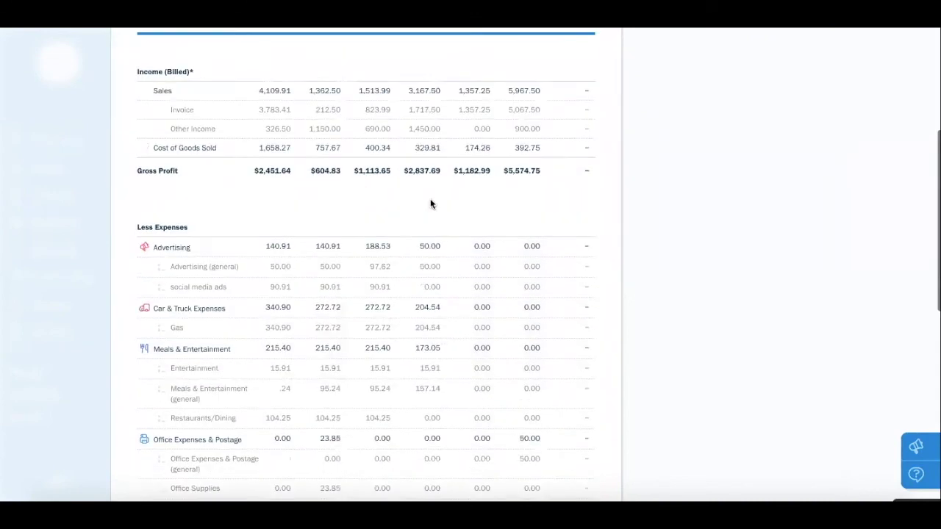
pyautogui.scroll(4, 431, 202)
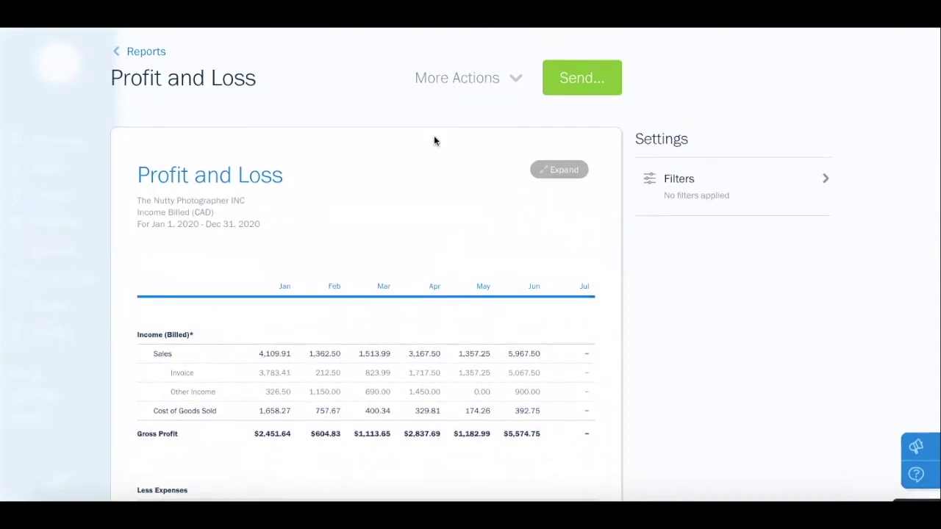
# Go back to Reports and open the Sales Tax Summary for Jan 1 – Dec 31, 2020
pyautogui.click(153, 53)
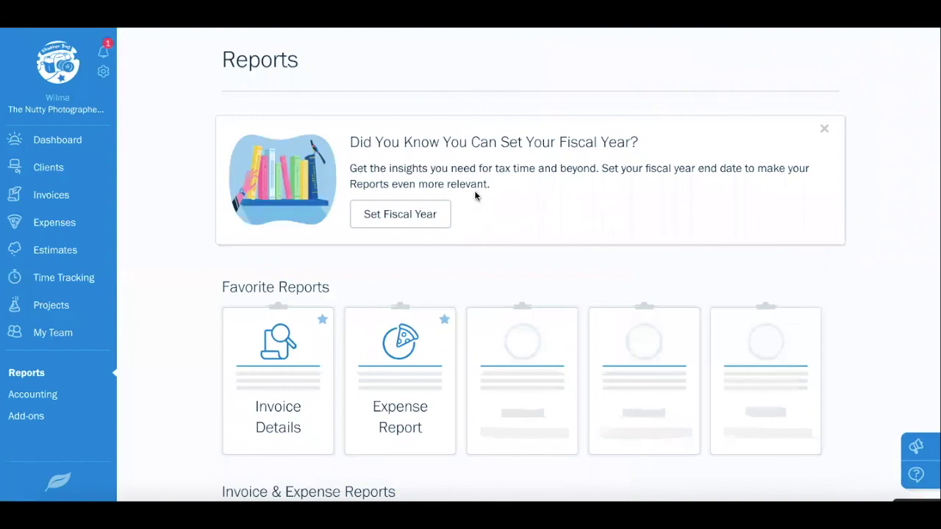
pyautogui.scroll(-10, 474, 192)
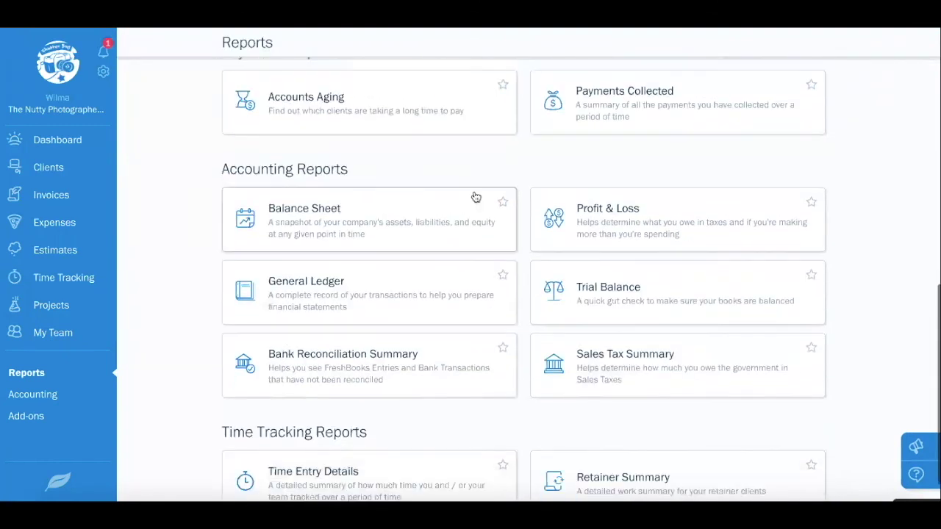
pyautogui.click(615, 377)
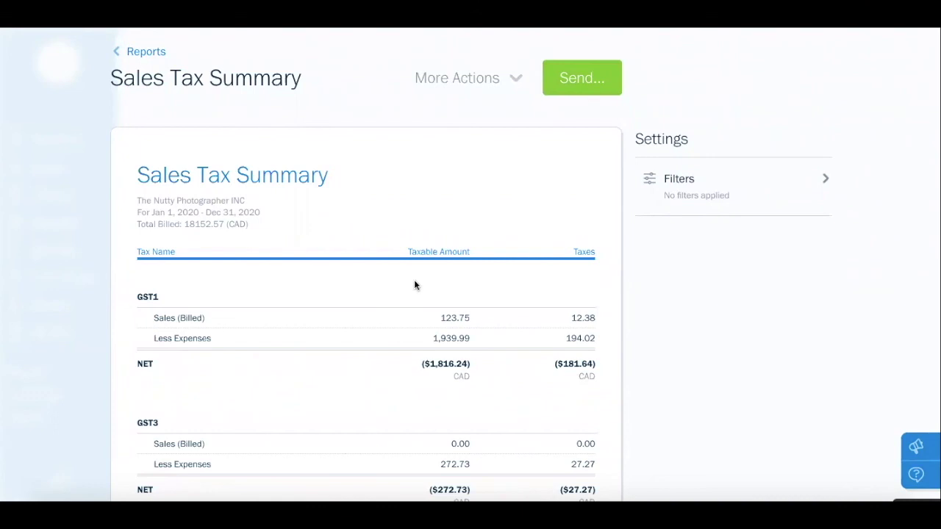
# Review the GST totals, 18152.57 CAD billed overall, then return to Reports
pyautogui.scroll(-4, 414, 285)
pyautogui.scroll(-3, 414, 285)
pyautogui.scroll(7, 414, 286)
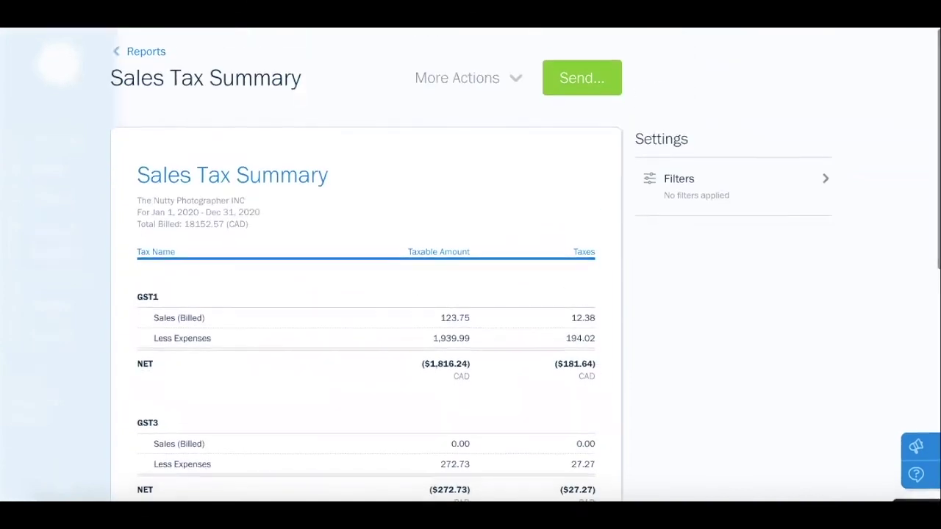
pyautogui.click(118, 52)
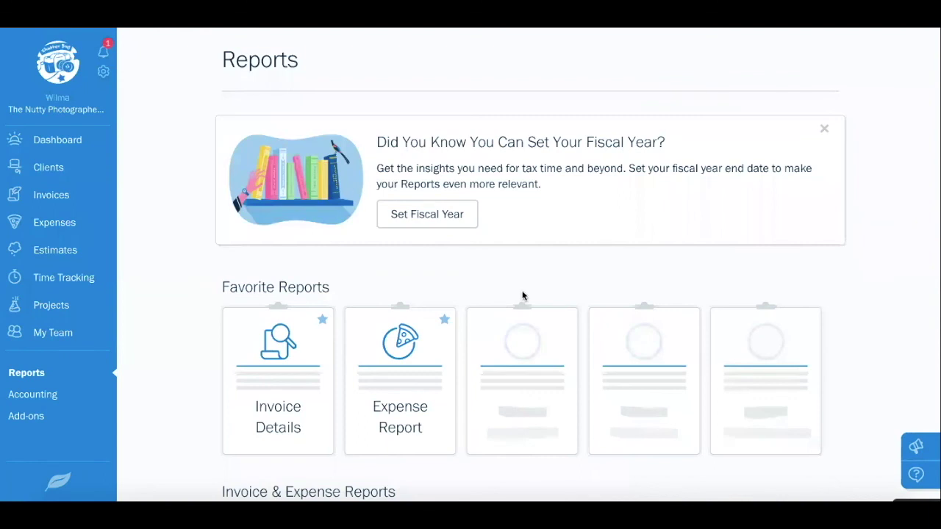
# Scroll down to Time Tracking Reports and open the Time Entry Details report
pyautogui.scroll(-6, 522, 296)
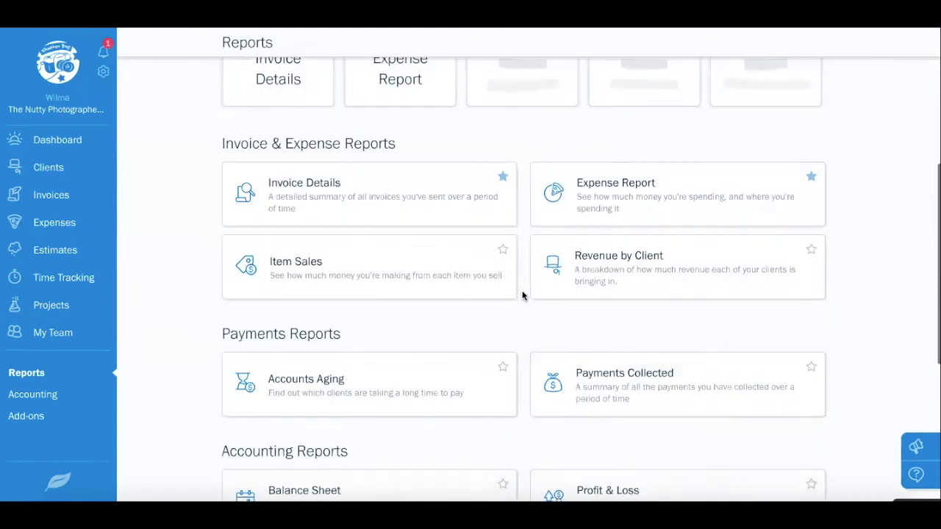
pyautogui.scroll(-2, 521, 296)
pyautogui.scroll(-1, 522, 295)
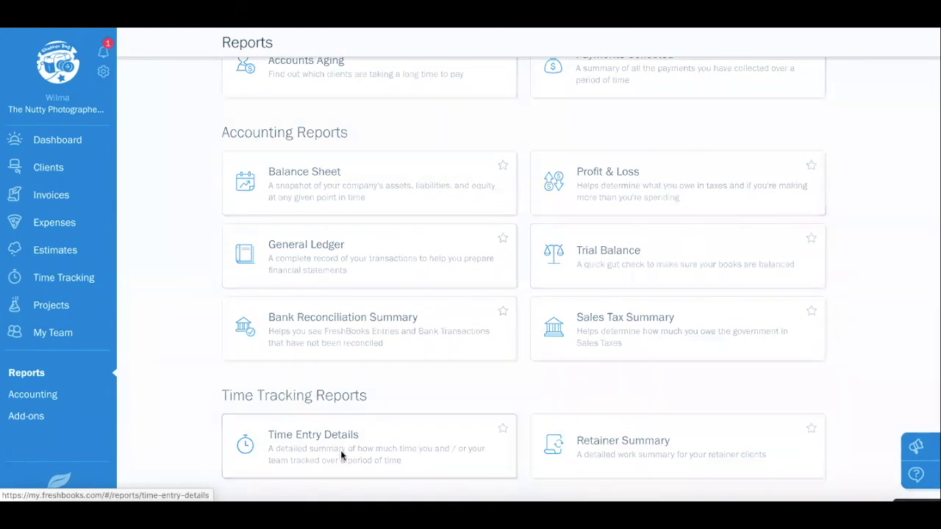
pyautogui.click(341, 456)
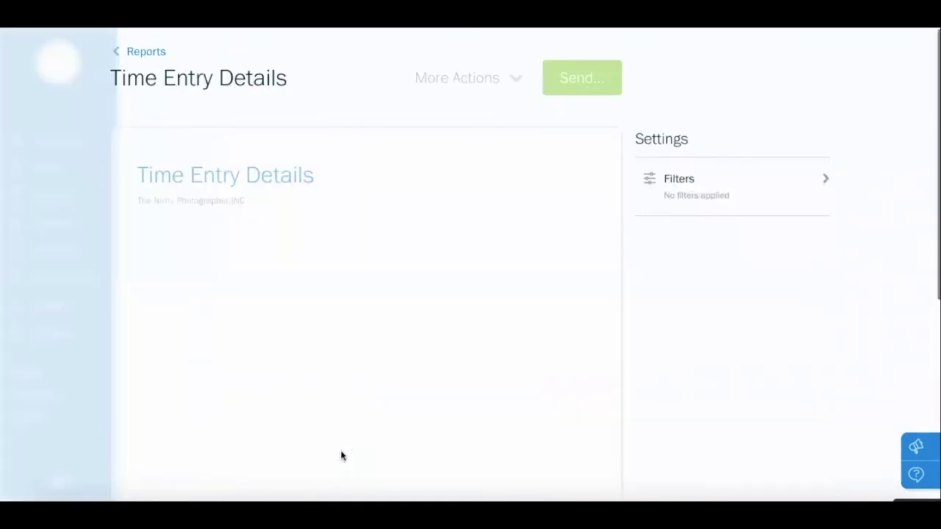
pyautogui.click(679, 179)
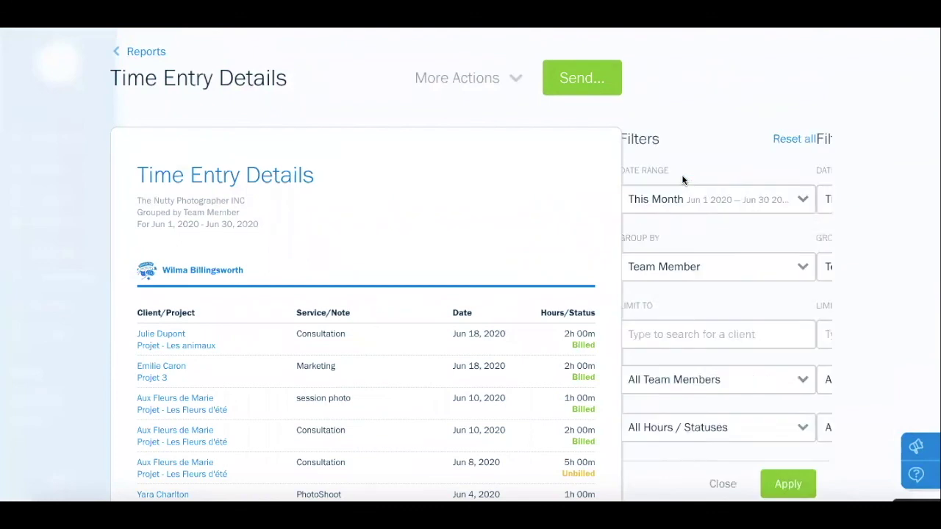
pyautogui.click(725, 266)
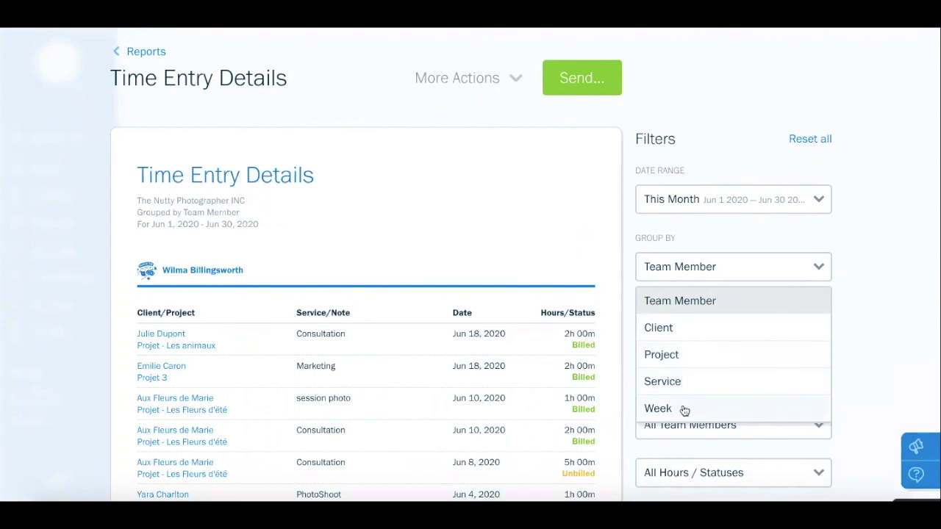
pyautogui.click(863, 350)
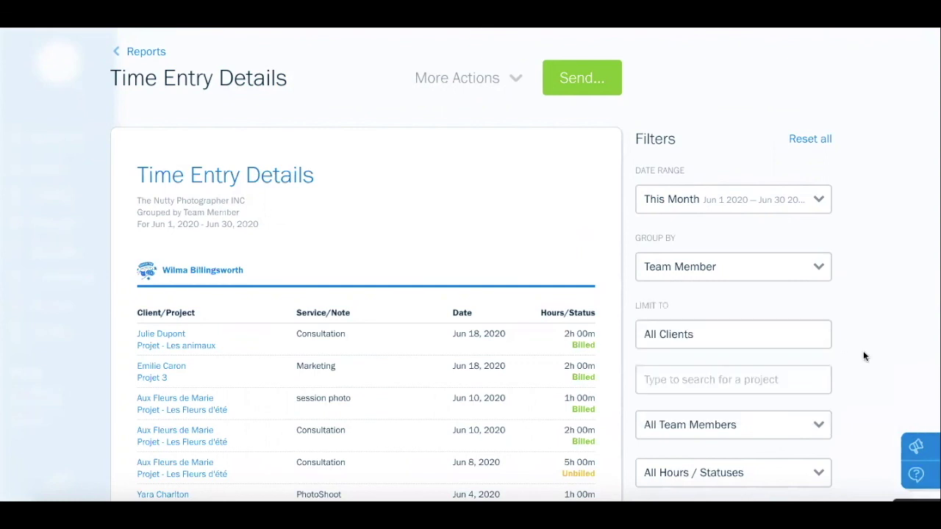
pyautogui.scroll(-3, 757, 346)
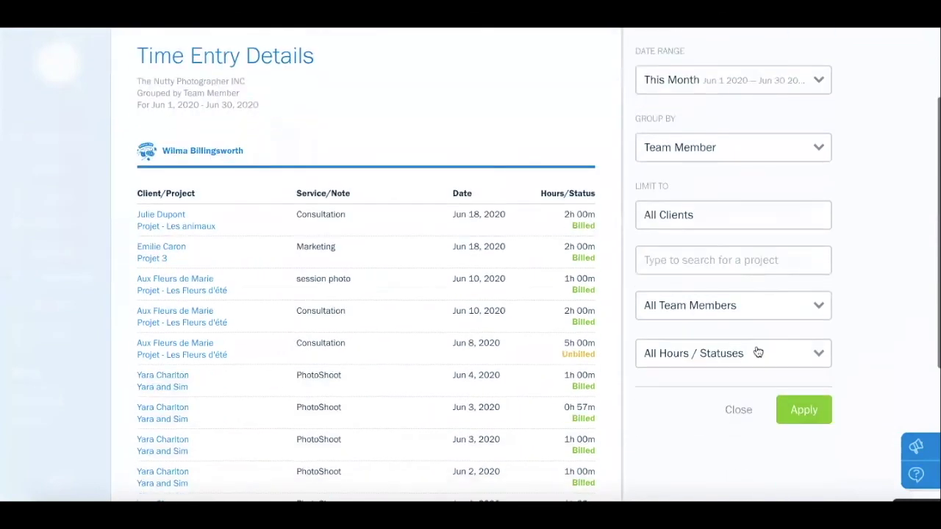
pyautogui.scroll(-5, 467, 272)
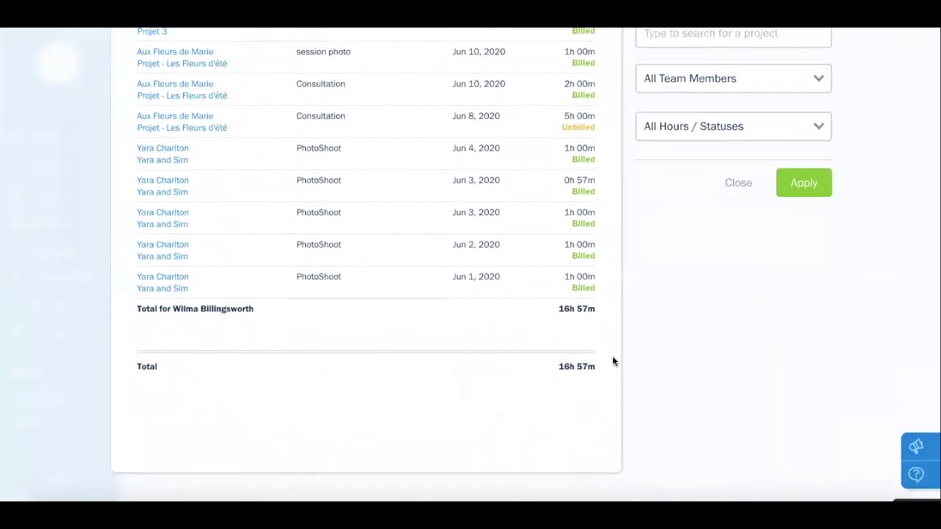
pyautogui.scroll(5, 716, 338)
pyautogui.scroll(2, 716, 344)
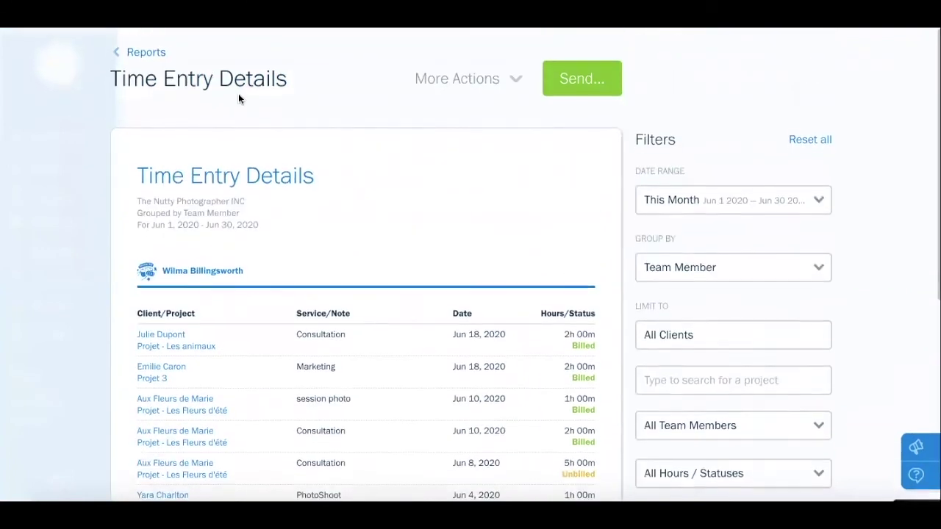
pyautogui.click(146, 52)
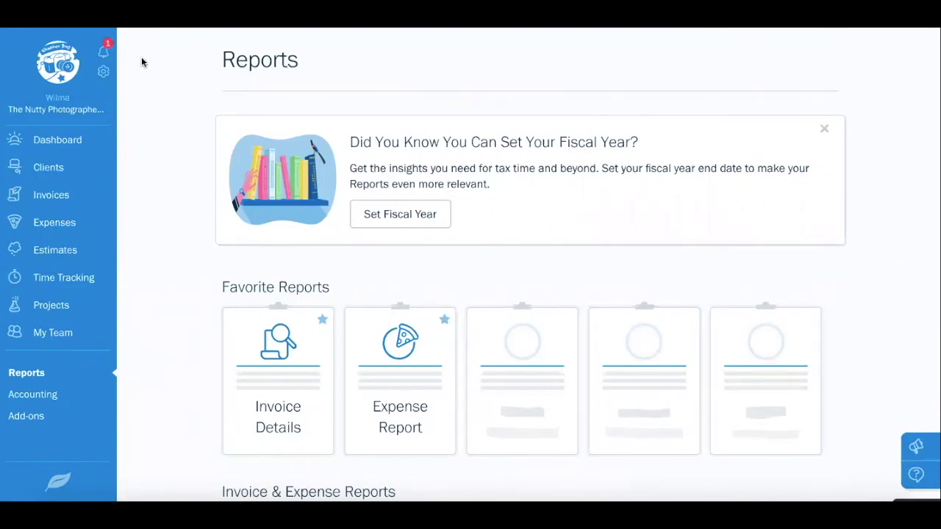
# From the gear menu, go to the Accept Online Payments settings, showing 50% setup
pyautogui.click(104, 74)
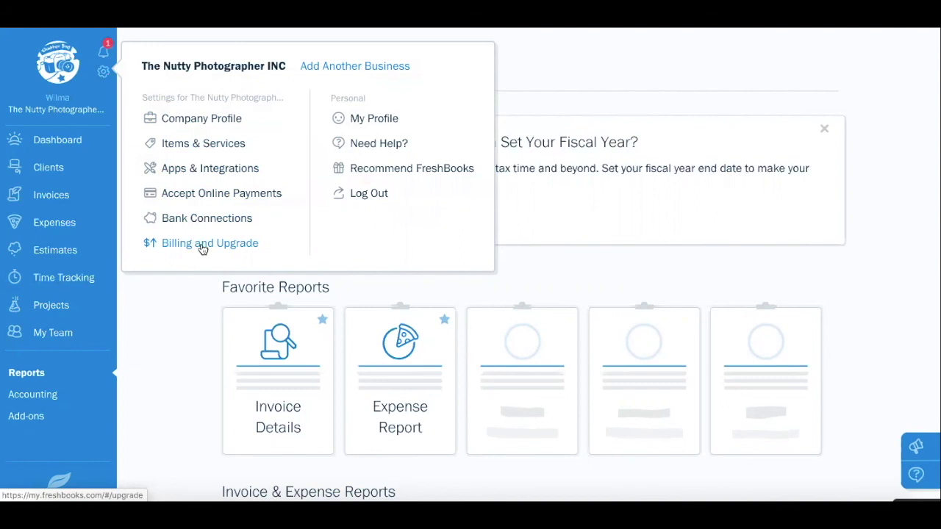
pyautogui.click(244, 199)
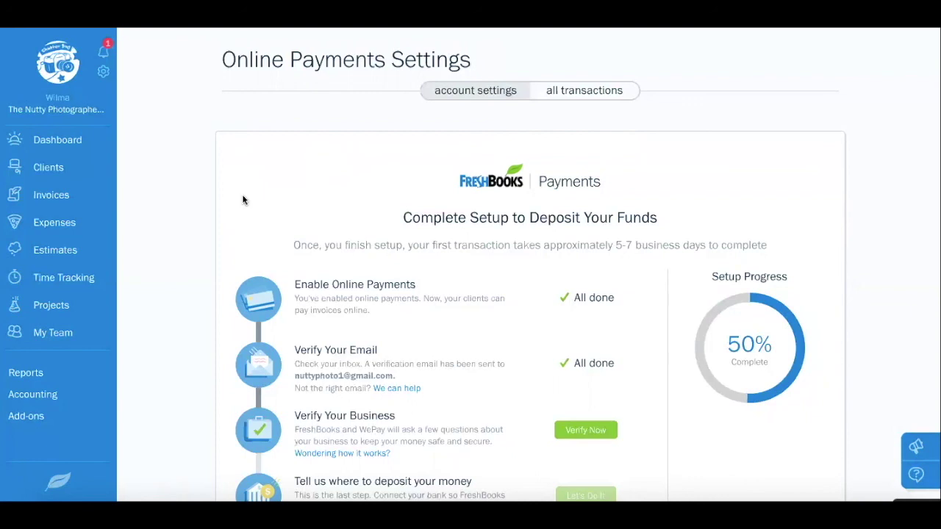
# Check the Stripe payment option at 2.9% + CA$0.30 per card charge, then reopen the gear menu
pyautogui.scroll(-5, 242, 200)
pyautogui.scroll(-2, 242, 200)
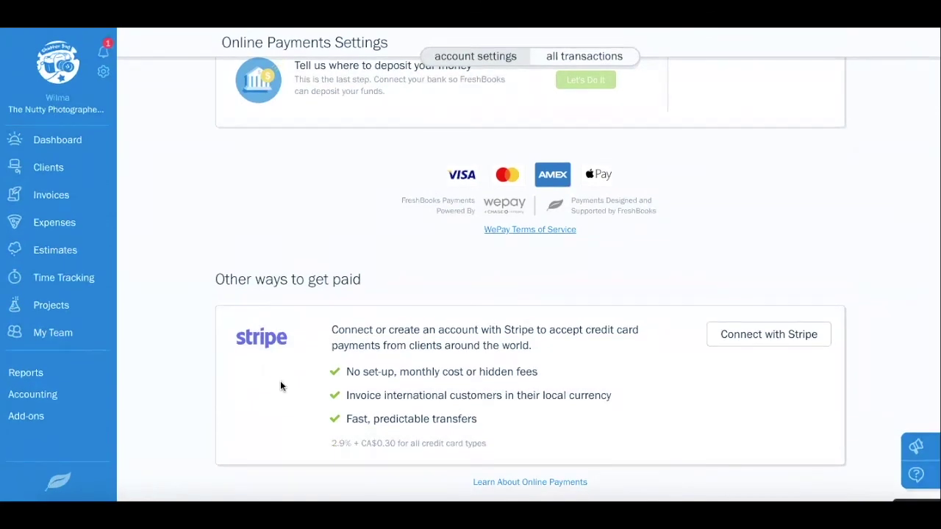
pyautogui.scroll(6, 280, 379)
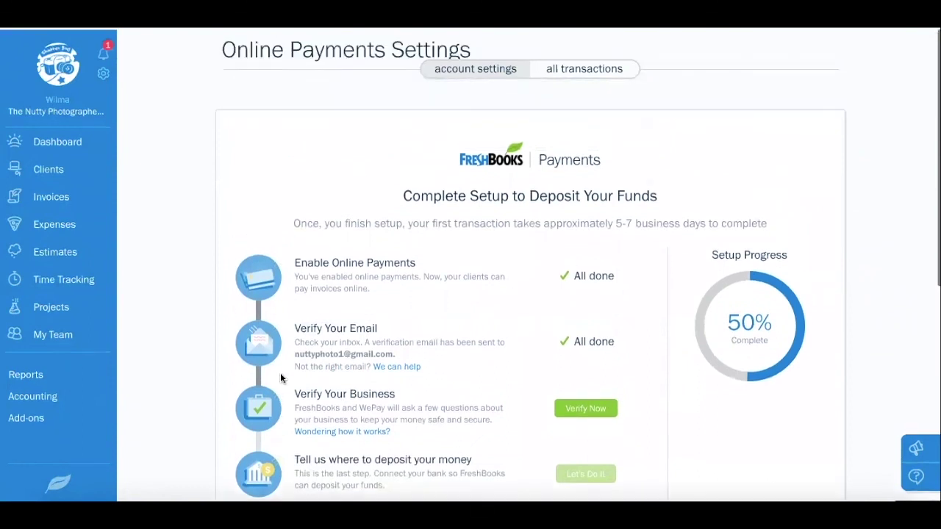
pyautogui.scroll(1, 280, 373)
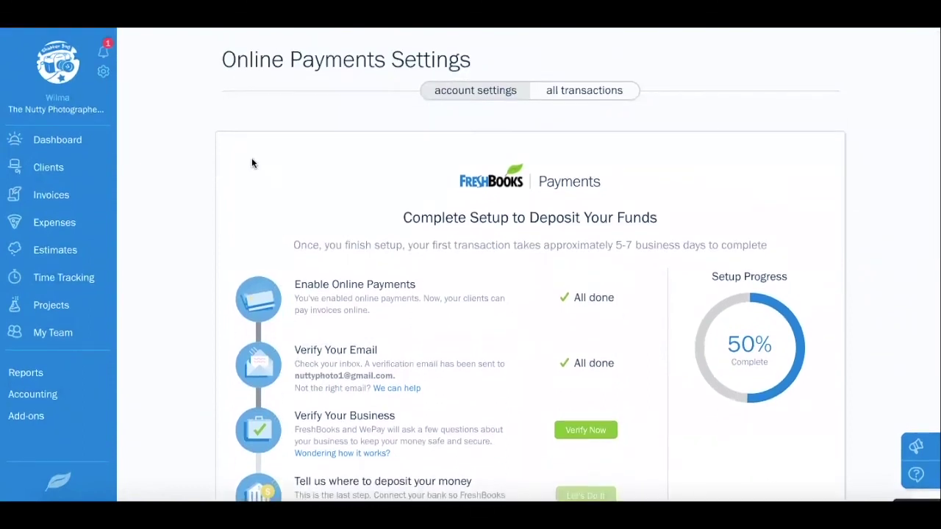
pyautogui.click(103, 73)
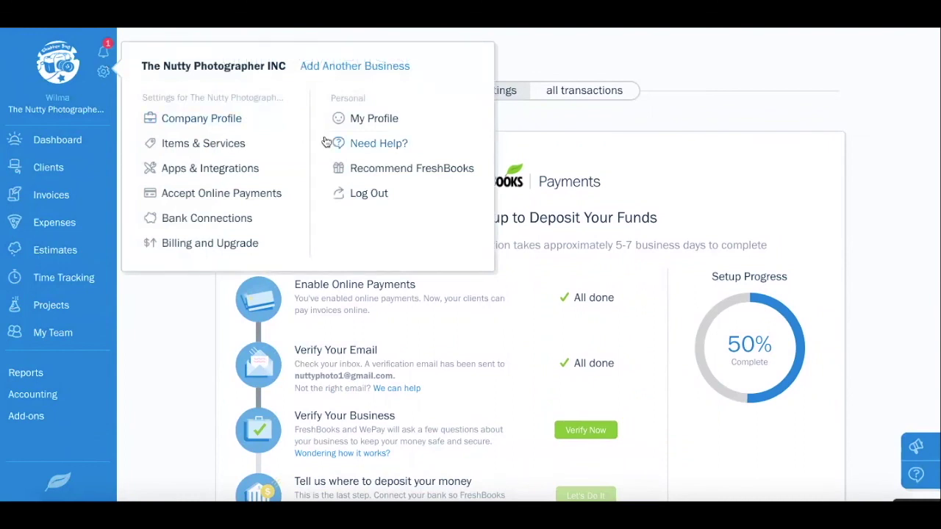
# View the Call Us phone support details under Need Help?, then close that dialog
pyautogui.click(382, 150)
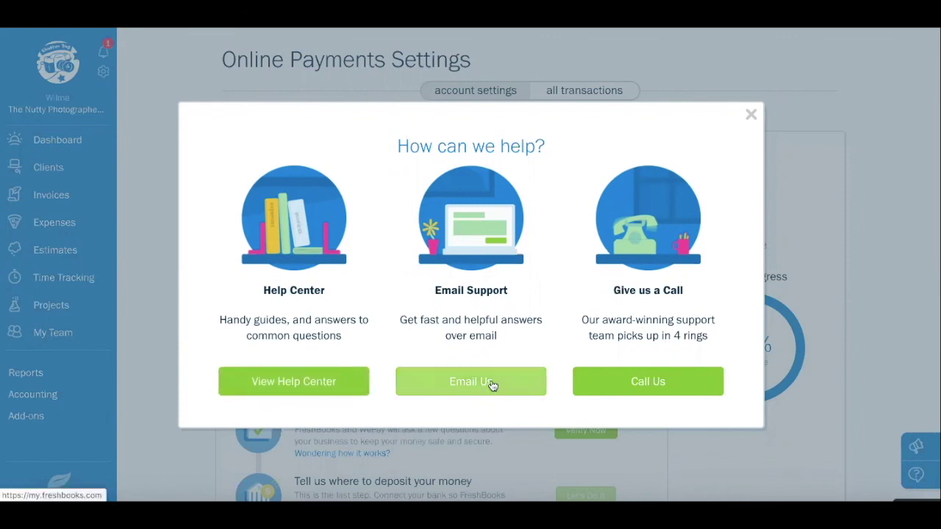
pyautogui.click(659, 383)
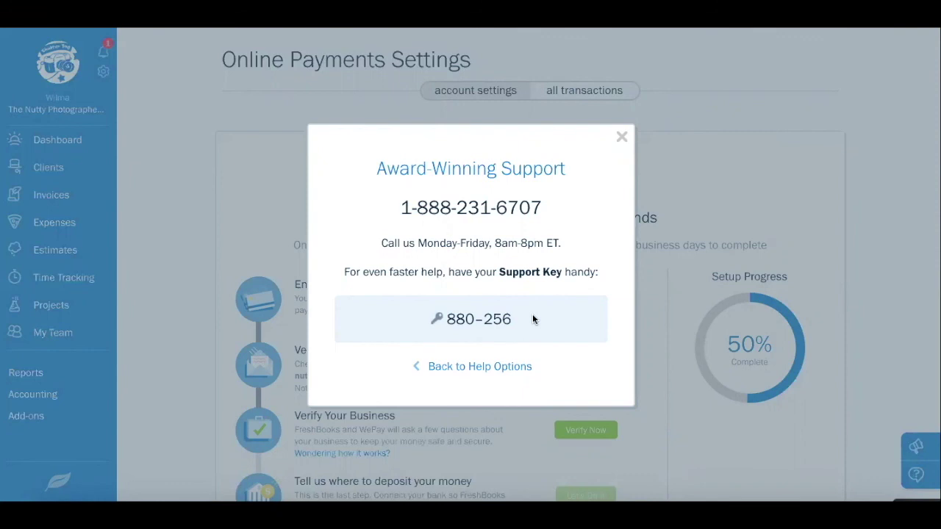
pyautogui.click(621, 142)
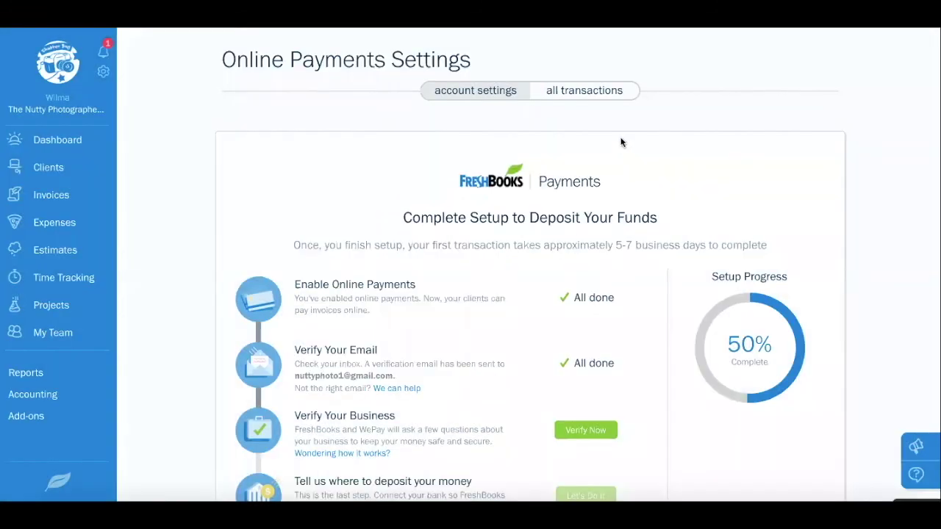